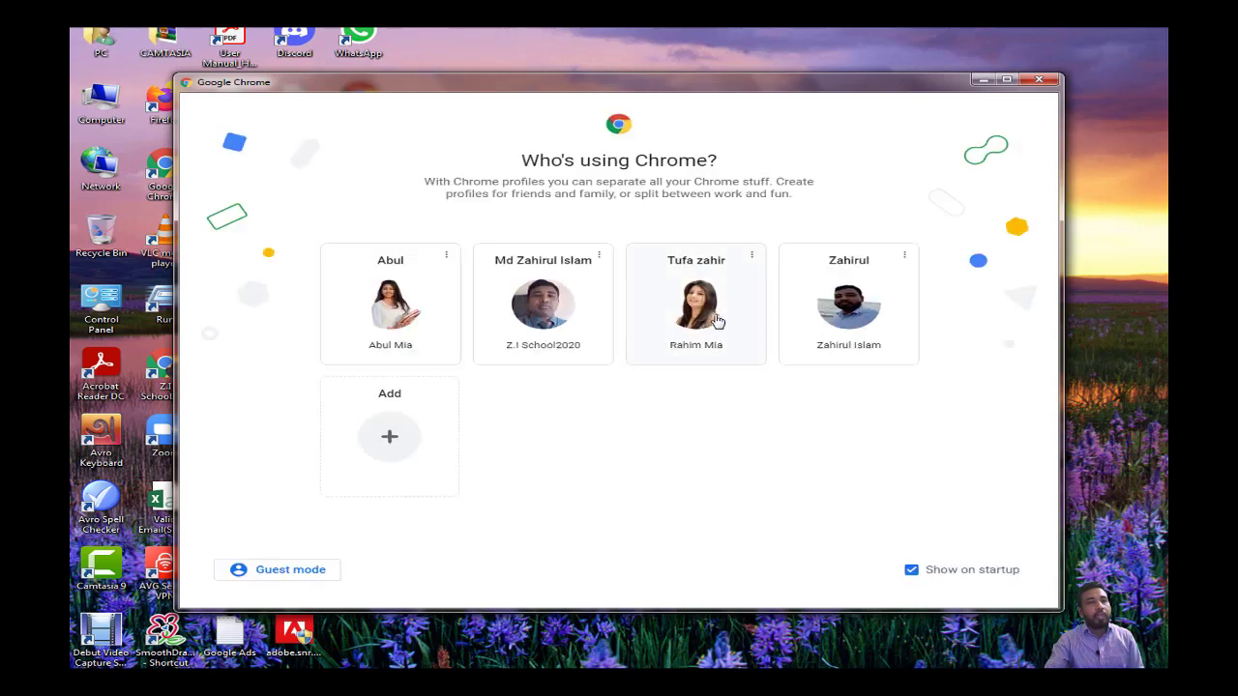
# Step: Open the third browser profile and search Google for "usa city name list"
pyautogui.click(716, 320)
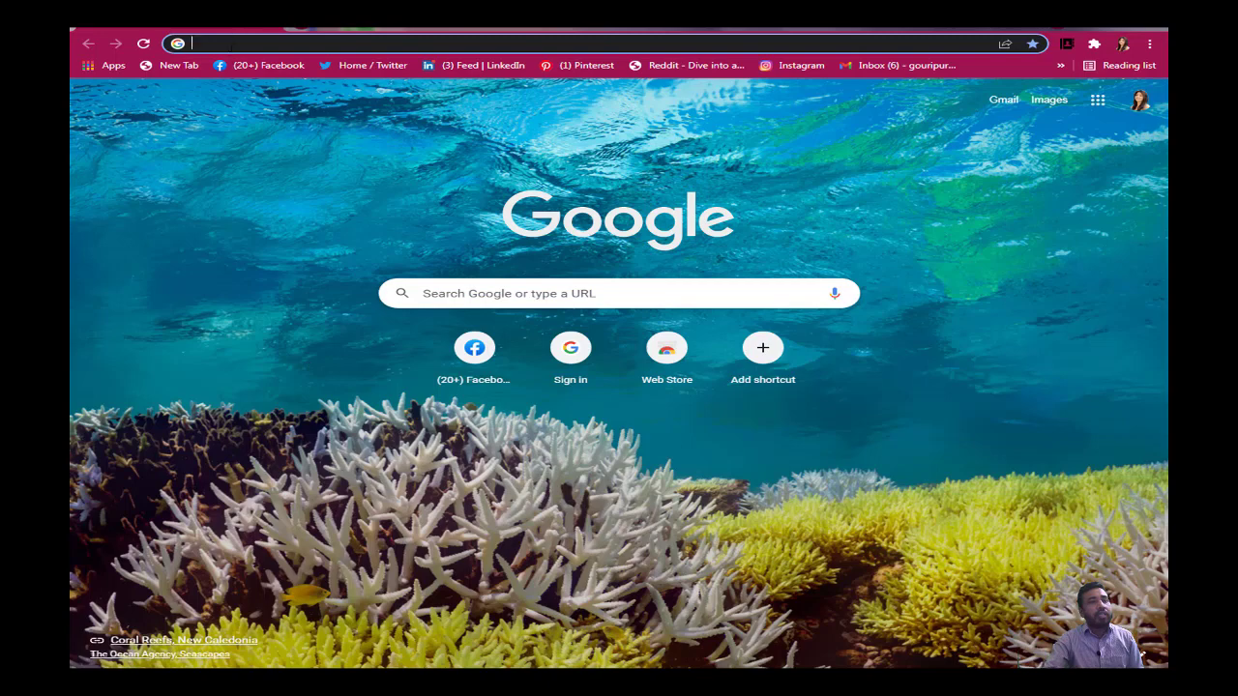
pyautogui.click(230, 45)
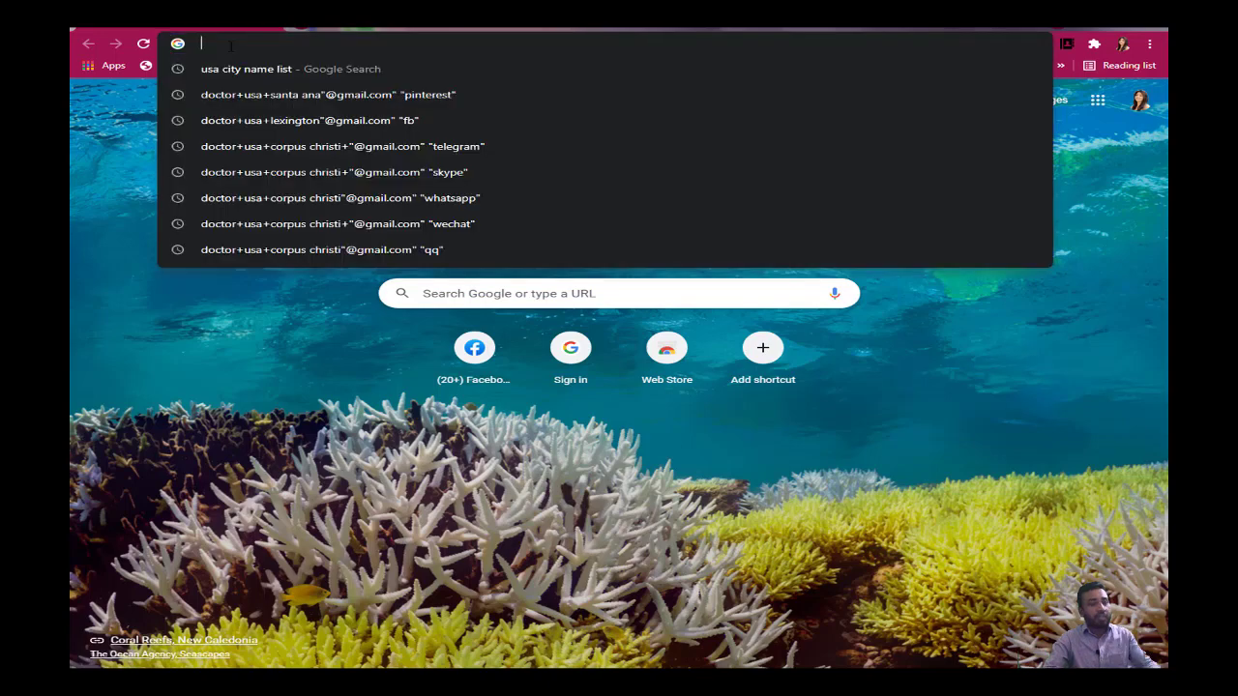
pyautogui.write('usa city name list')
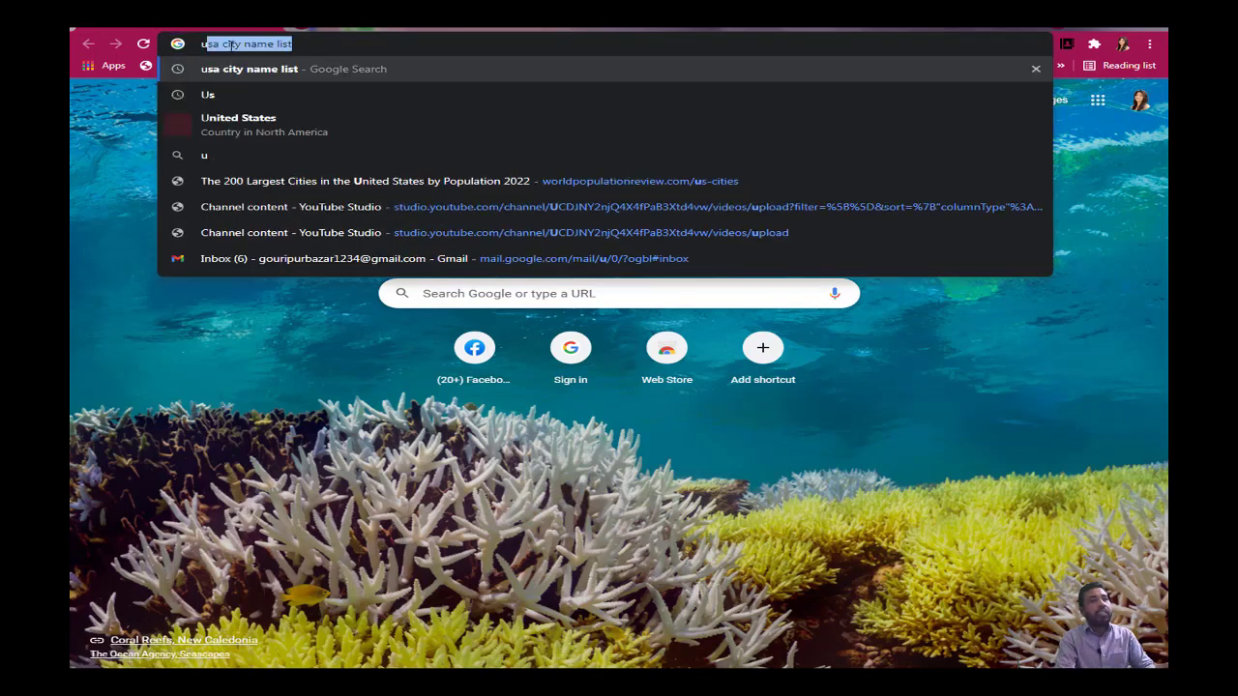
pyautogui.press('Return')
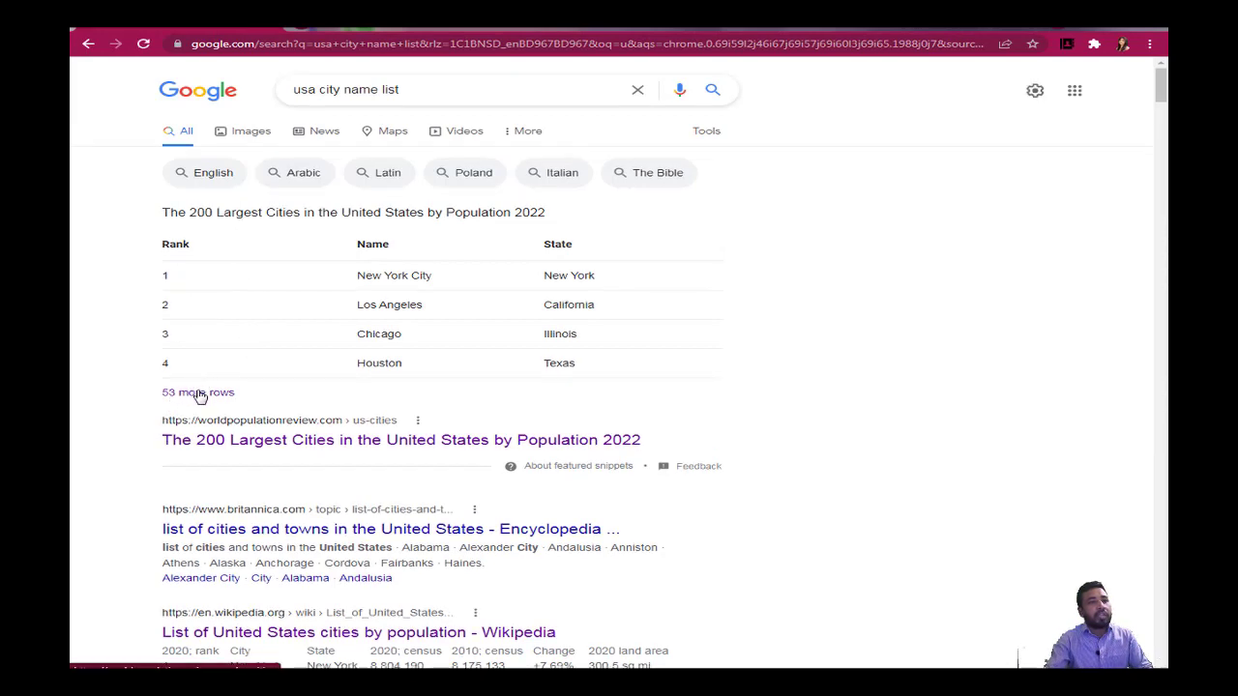
# Step: Open the World Population Review page on the 200 largest US cities and look through its city table
pyautogui.click(200, 393)
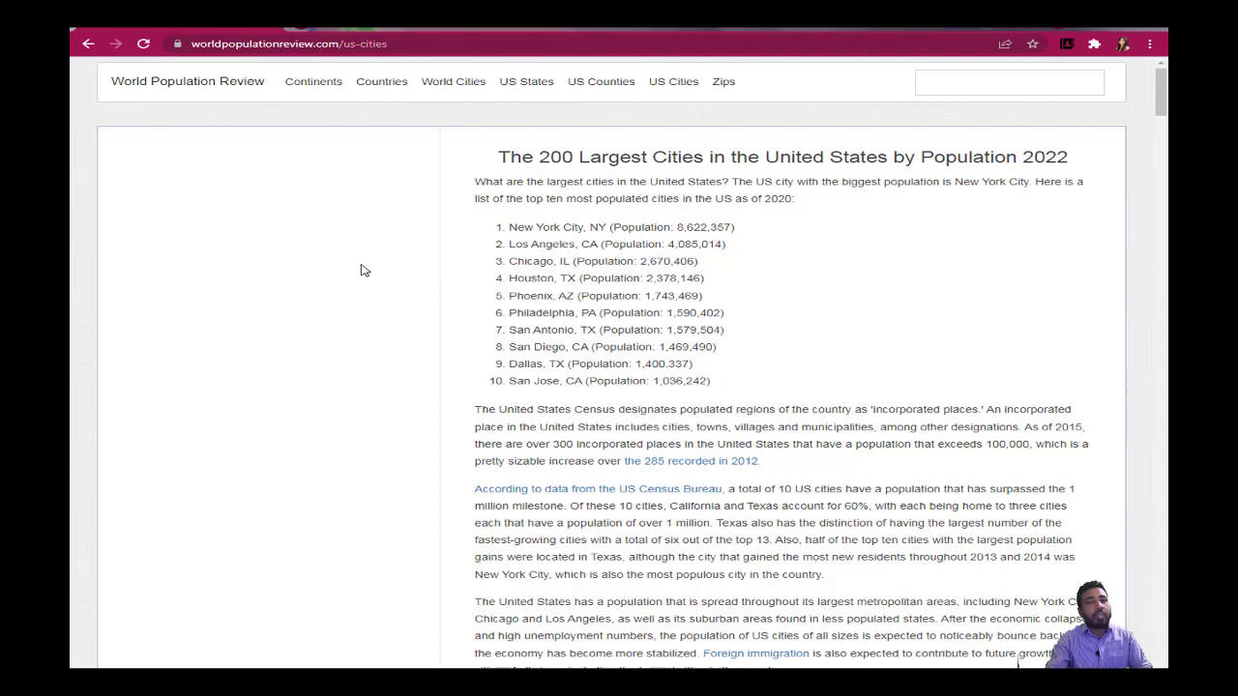
pyautogui.scroll(-8, 361, 270)
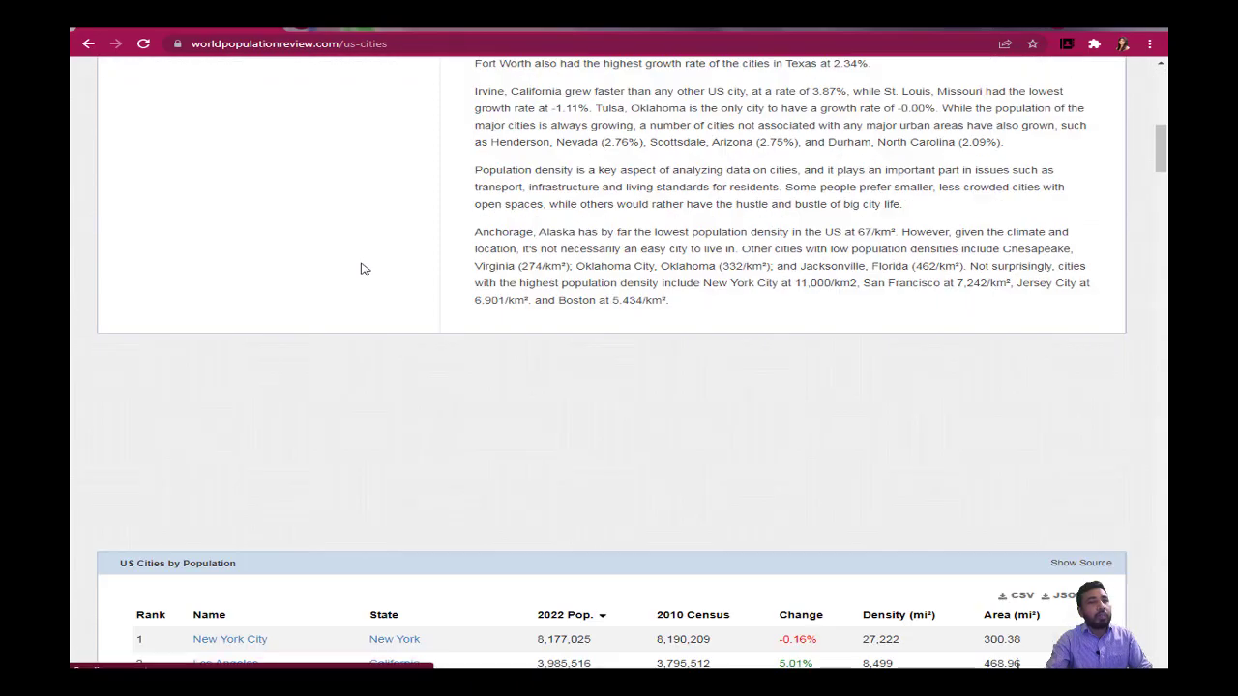
pyautogui.scroll(-8, 361, 270)
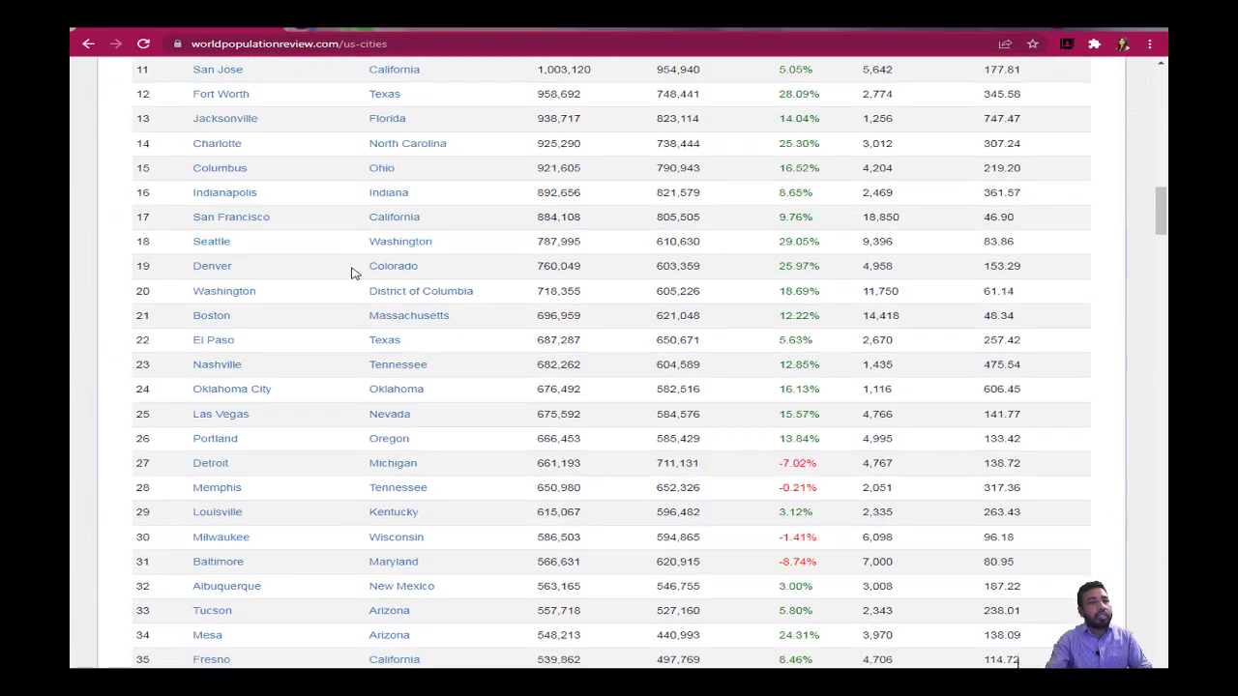
pyautogui.scroll(-5, 353, 273)
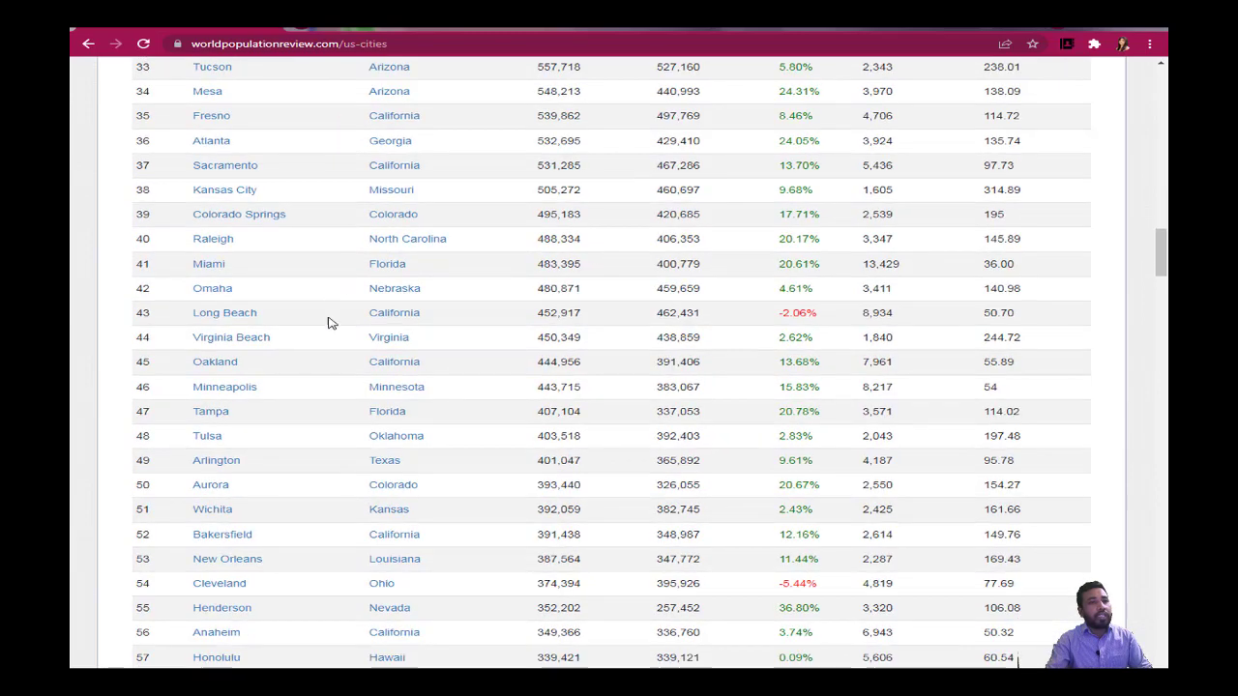
pyautogui.scroll(-2, 329, 322)
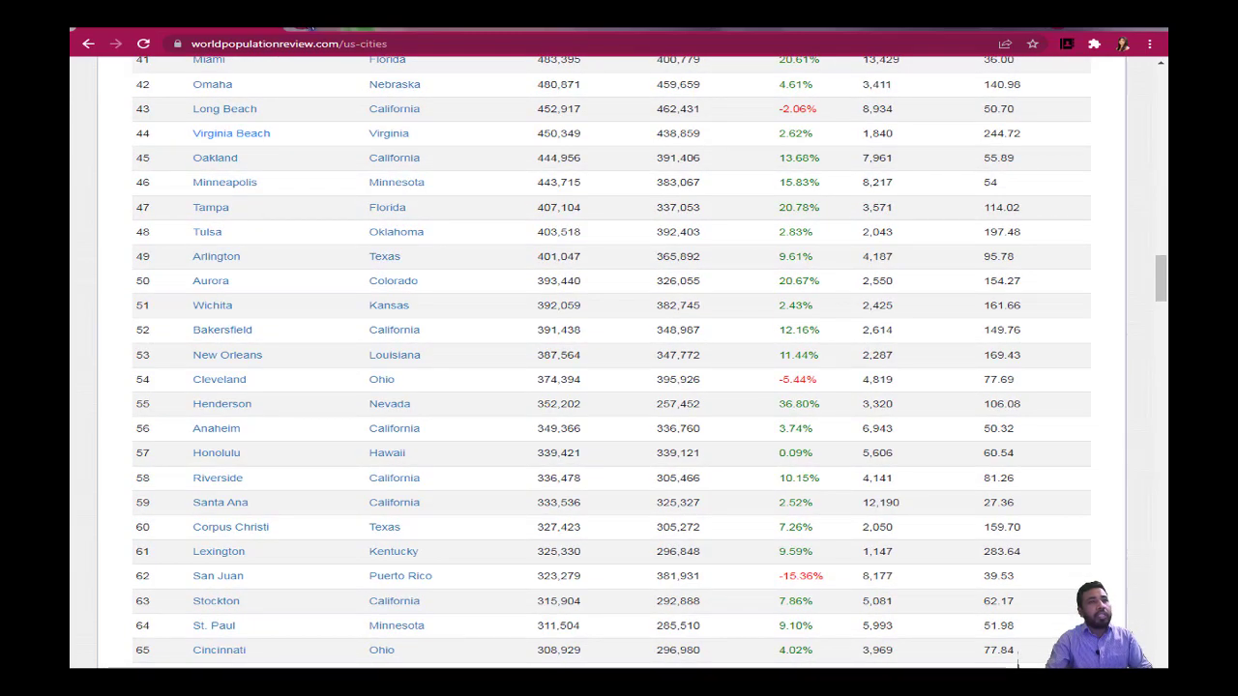
pyautogui.hotkey('ctrl', 't')
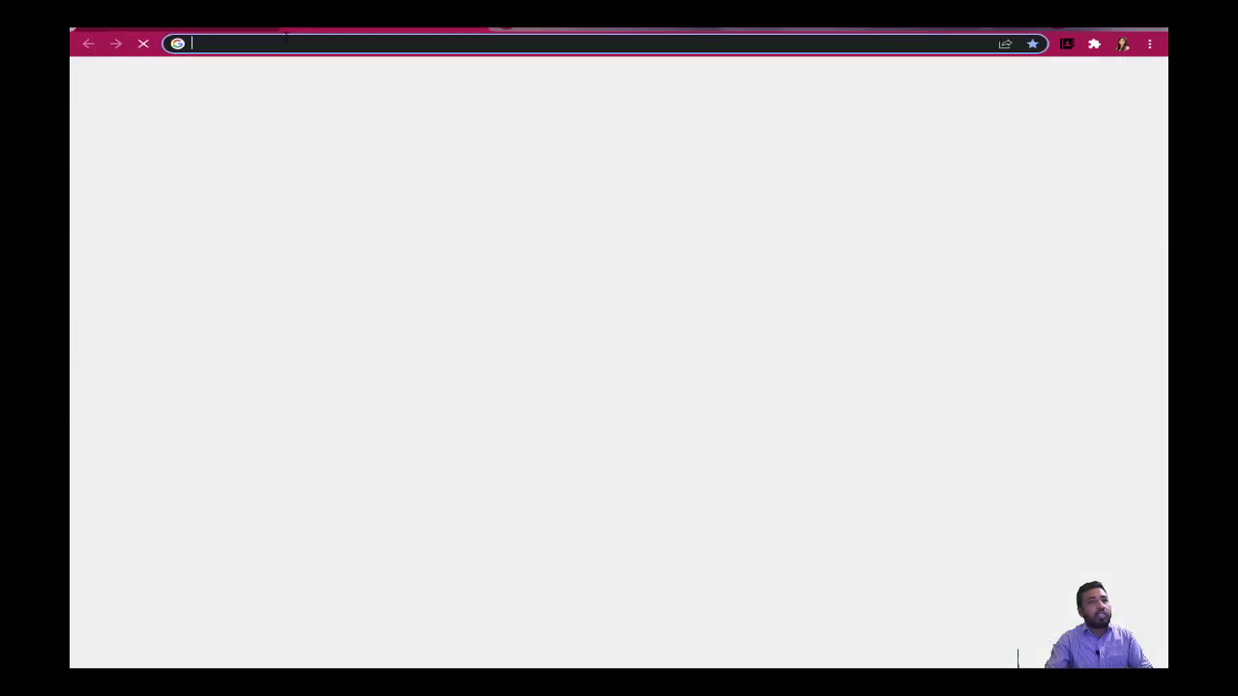
pyautogui.press('Down')
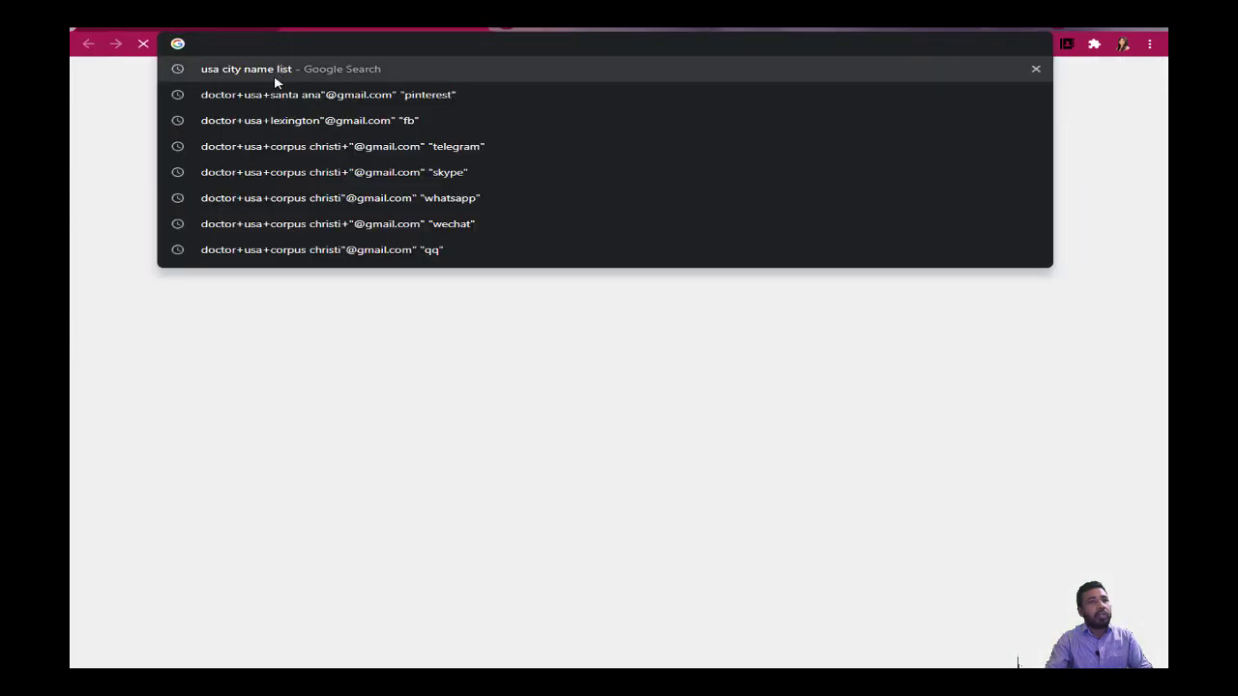
pyautogui.press('Down')
pyautogui.press('Down')
pyautogui.press('Return')
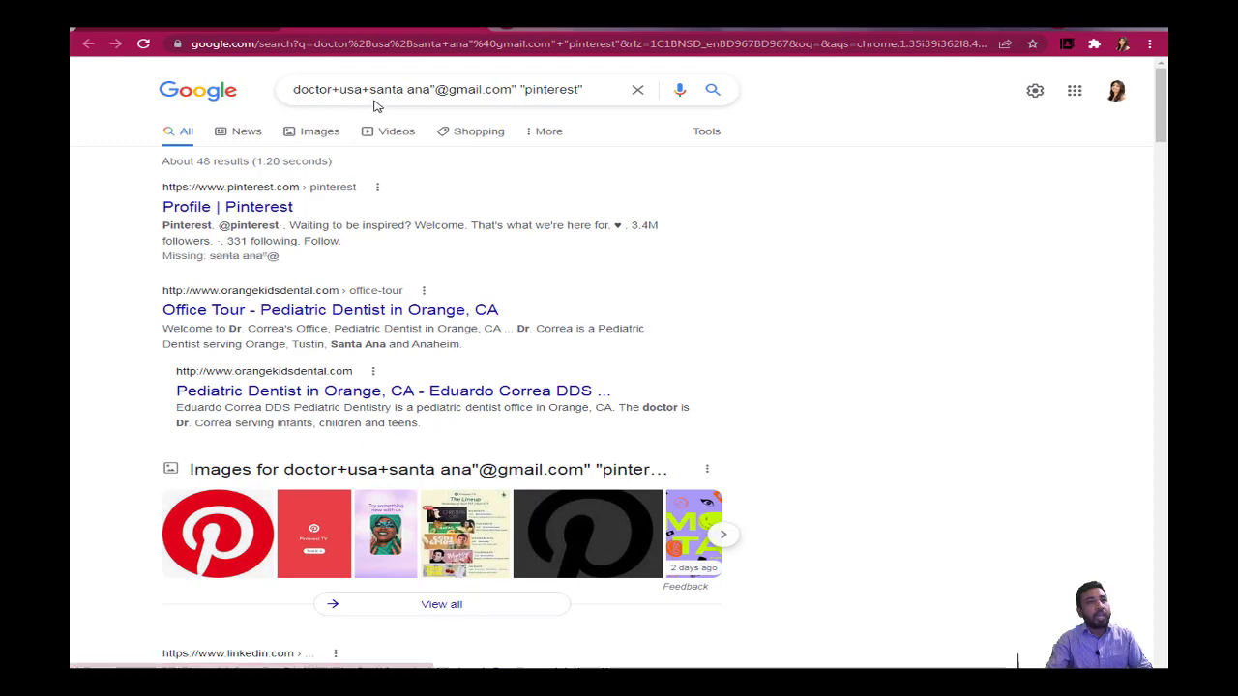
# Step: Copy the city name Lexington from the US cities table
pyautogui.click(178, 27)
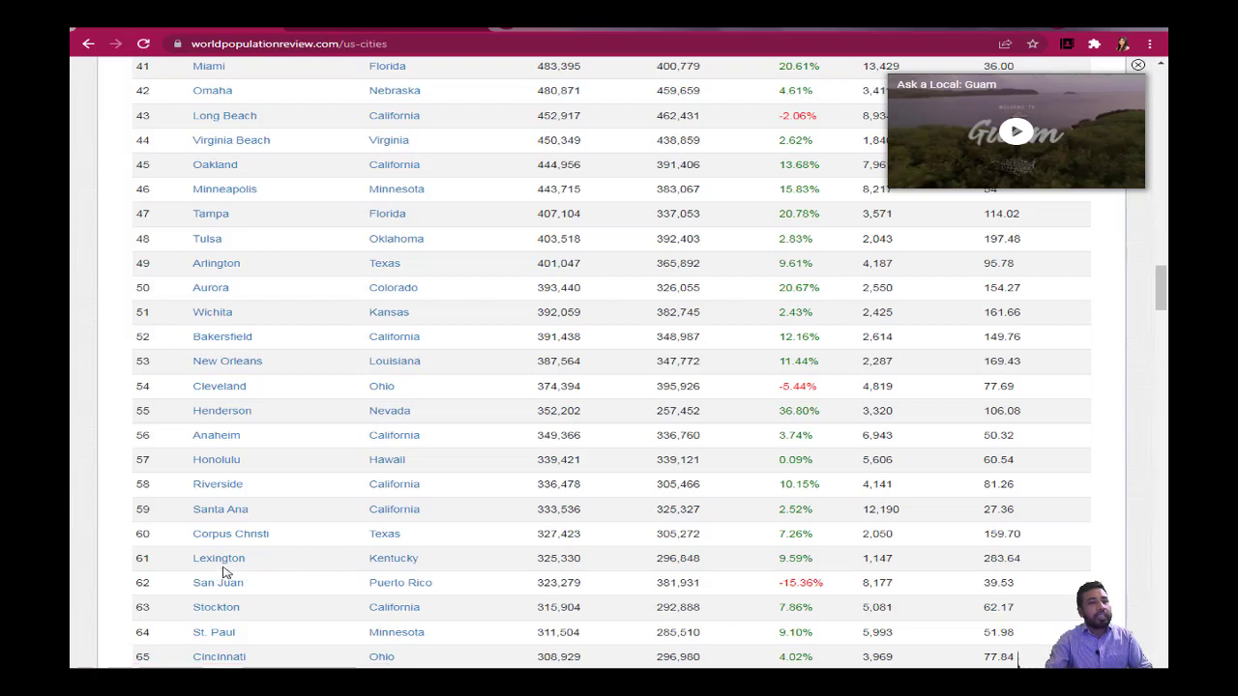
pyautogui.moveTo(246, 561); pyautogui.dragTo(190, 561)
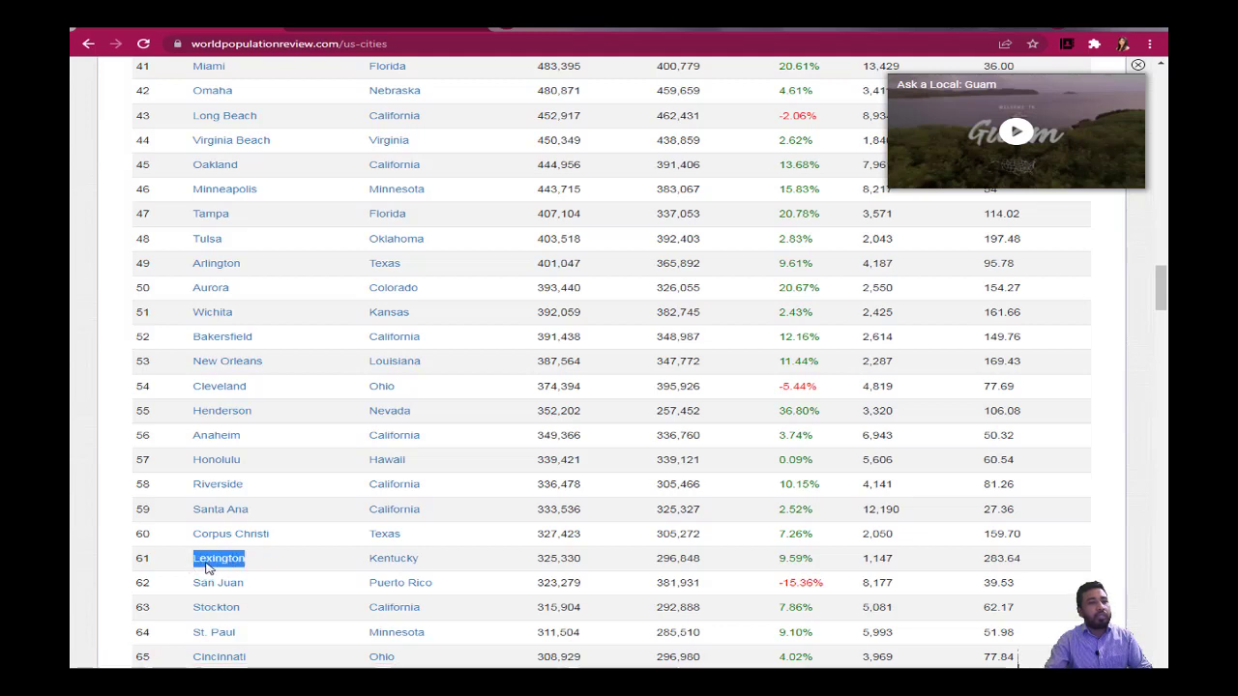
pyautogui.rightClick(211, 566)
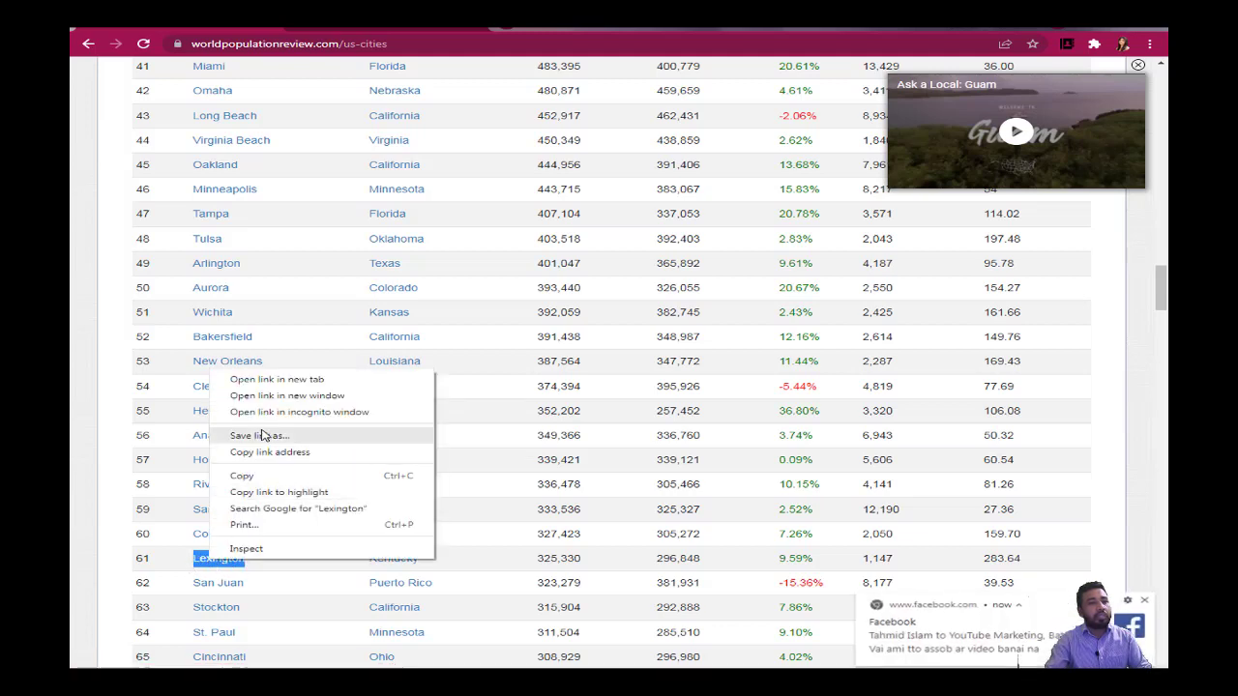
pyautogui.click(243, 474)
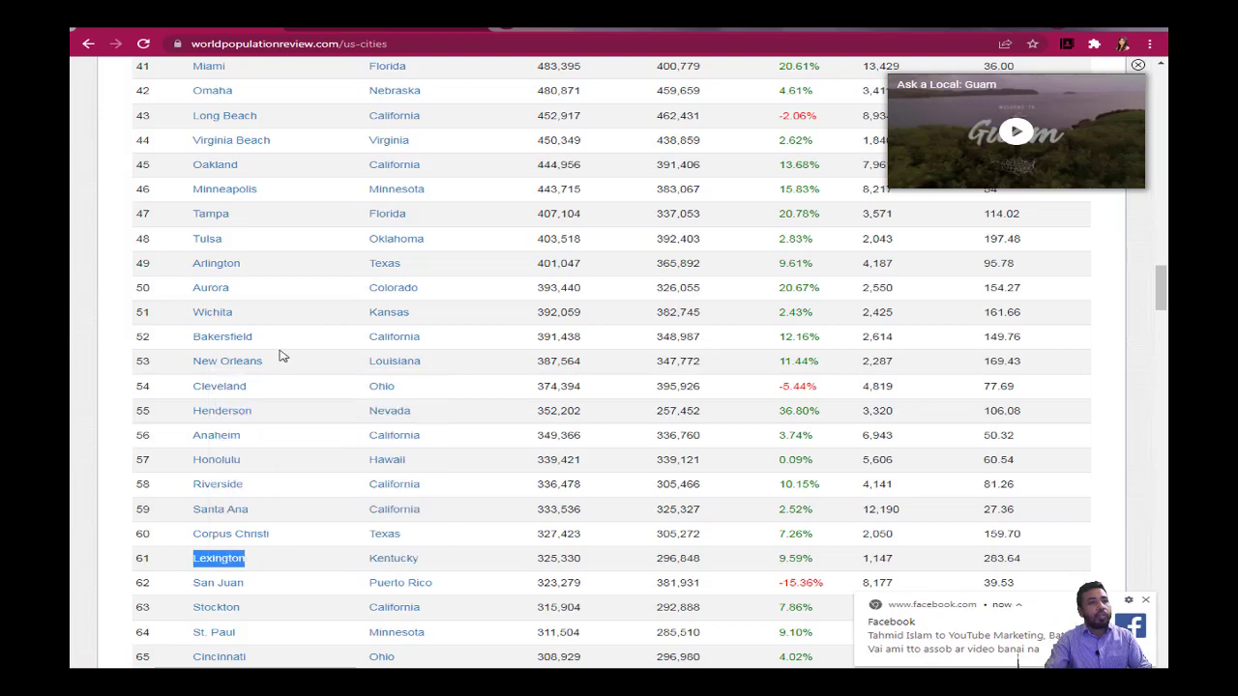
# Step: Replace "santa ana" in the doctor search query with the copied Lexington and add a plus sign after it
pyautogui.click(356, 29)
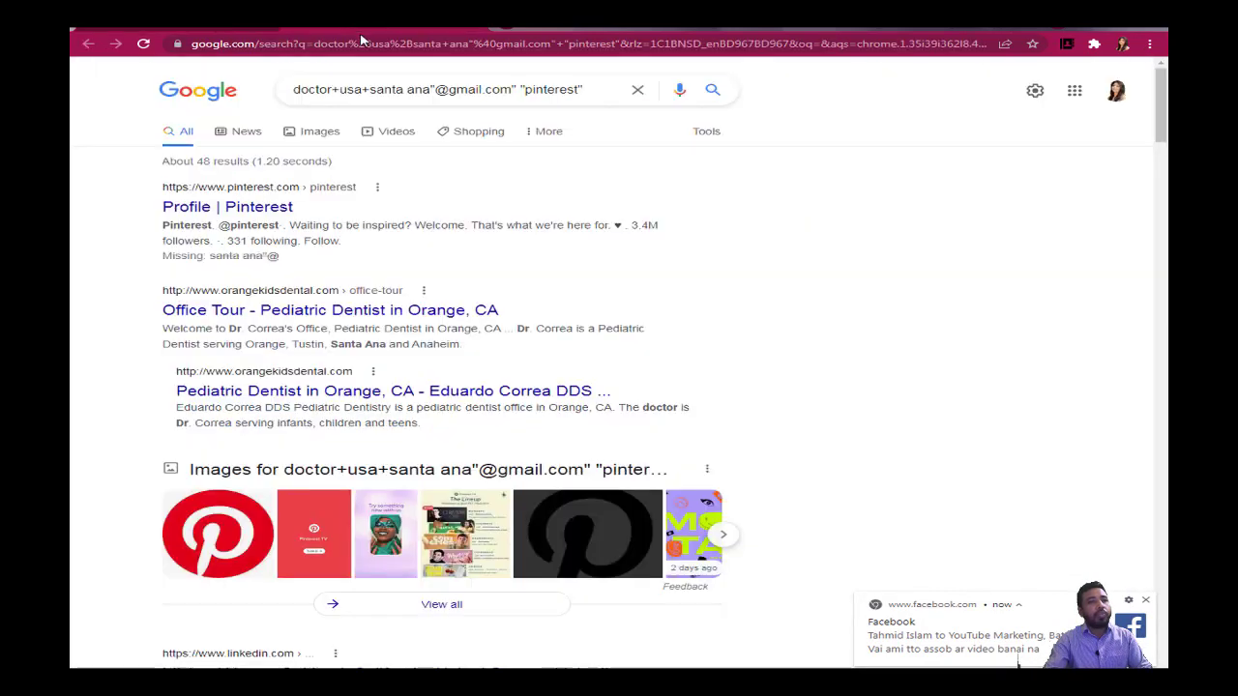
pyautogui.moveTo(426, 90); pyautogui.dragTo(372, 93)
pyautogui.rightClick(402, 91)
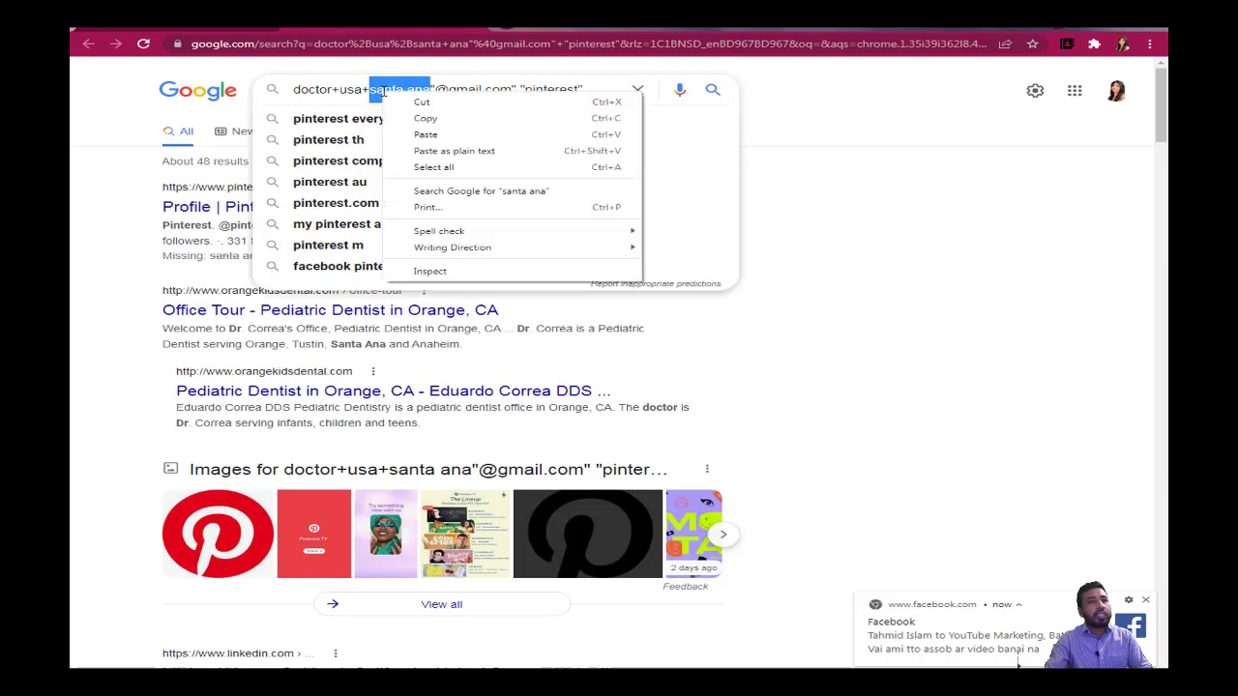
pyautogui.click(419, 132)
pyautogui.press('Escape')
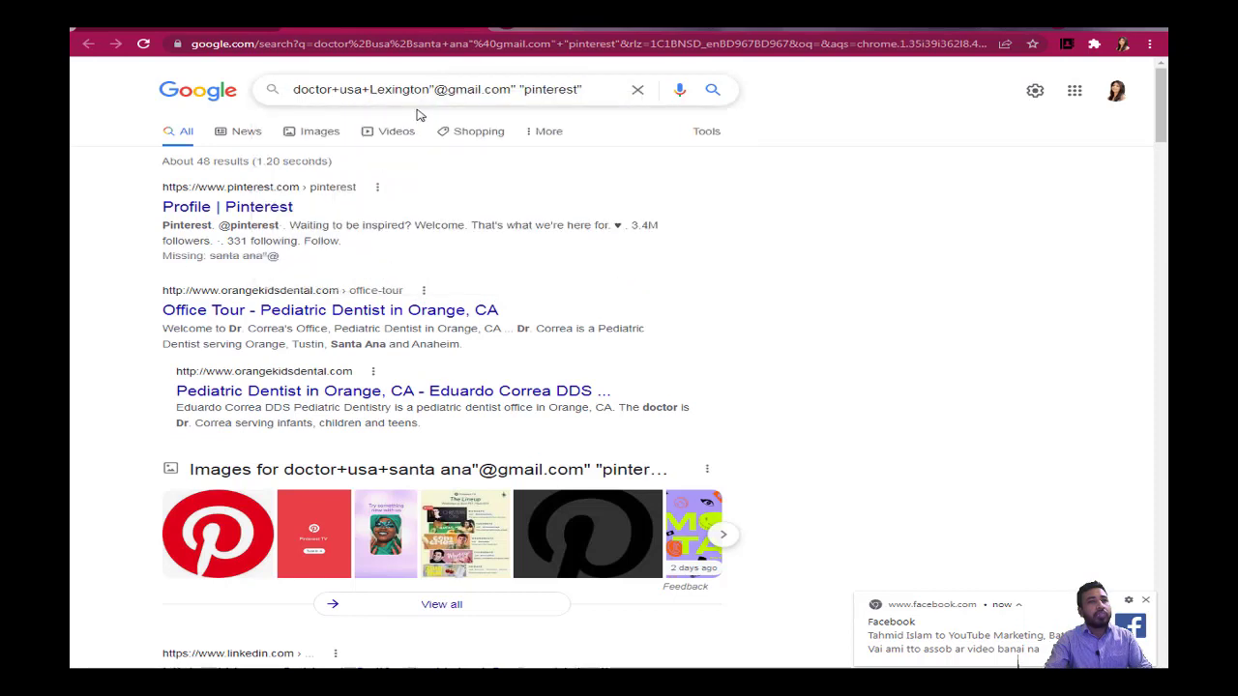
pyautogui.write('+')
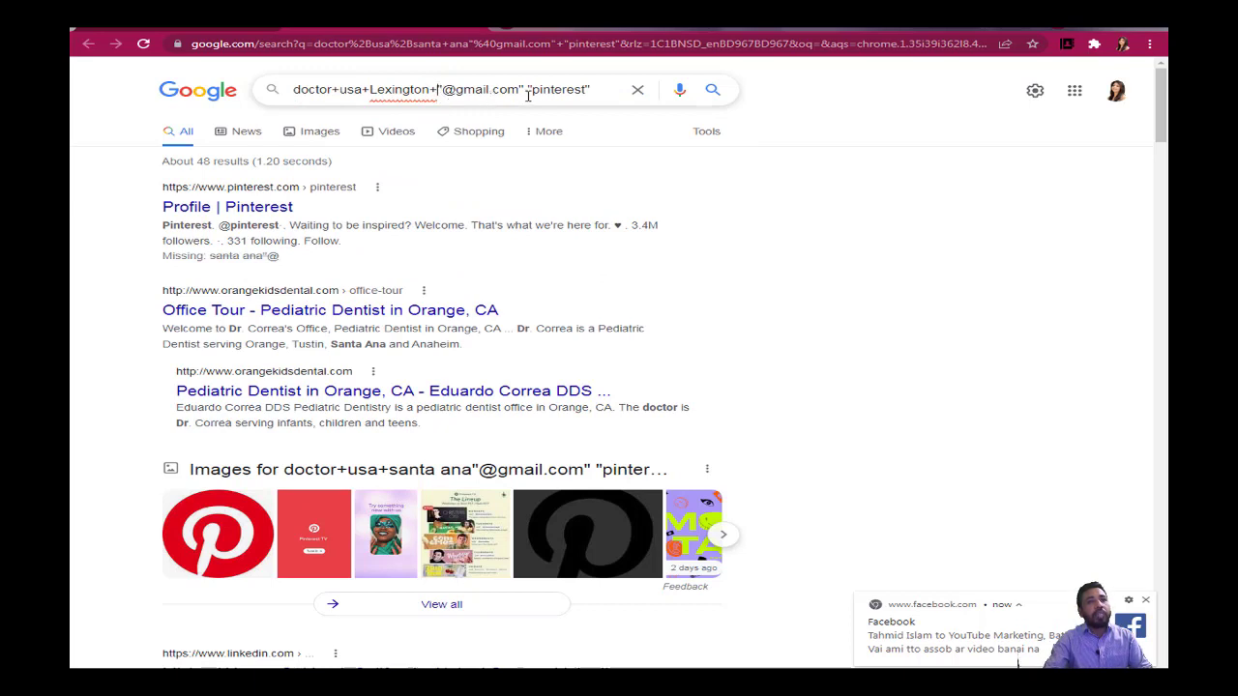
# Step: Replace "pinterest" with "fb" in the query and run the search
pyautogui.moveTo(587, 89); pyautogui.dragTo(533, 92)
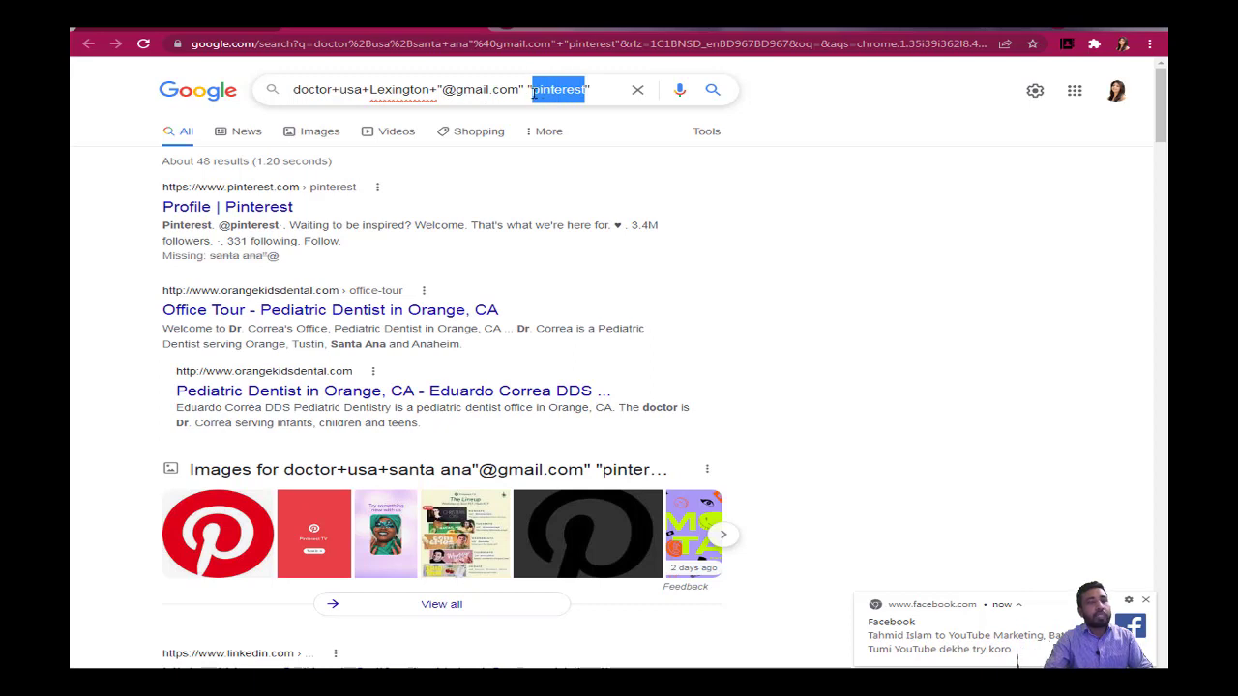
pyautogui.write('fb')
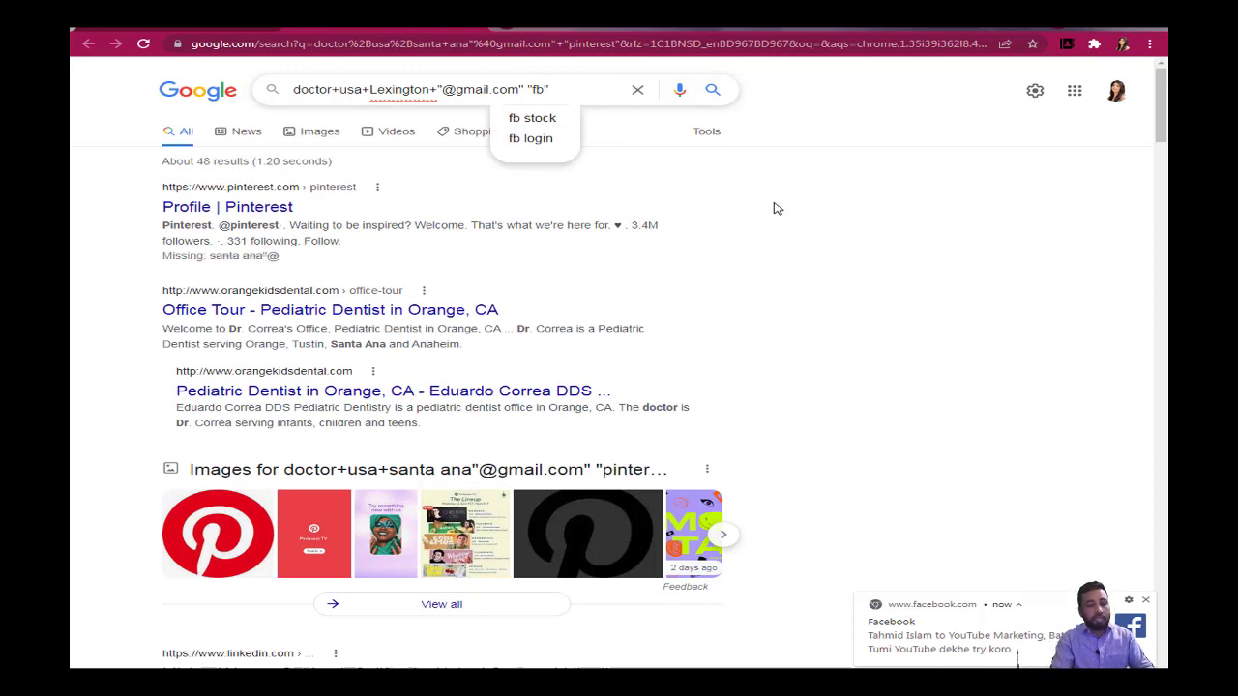
pyautogui.press('Return')
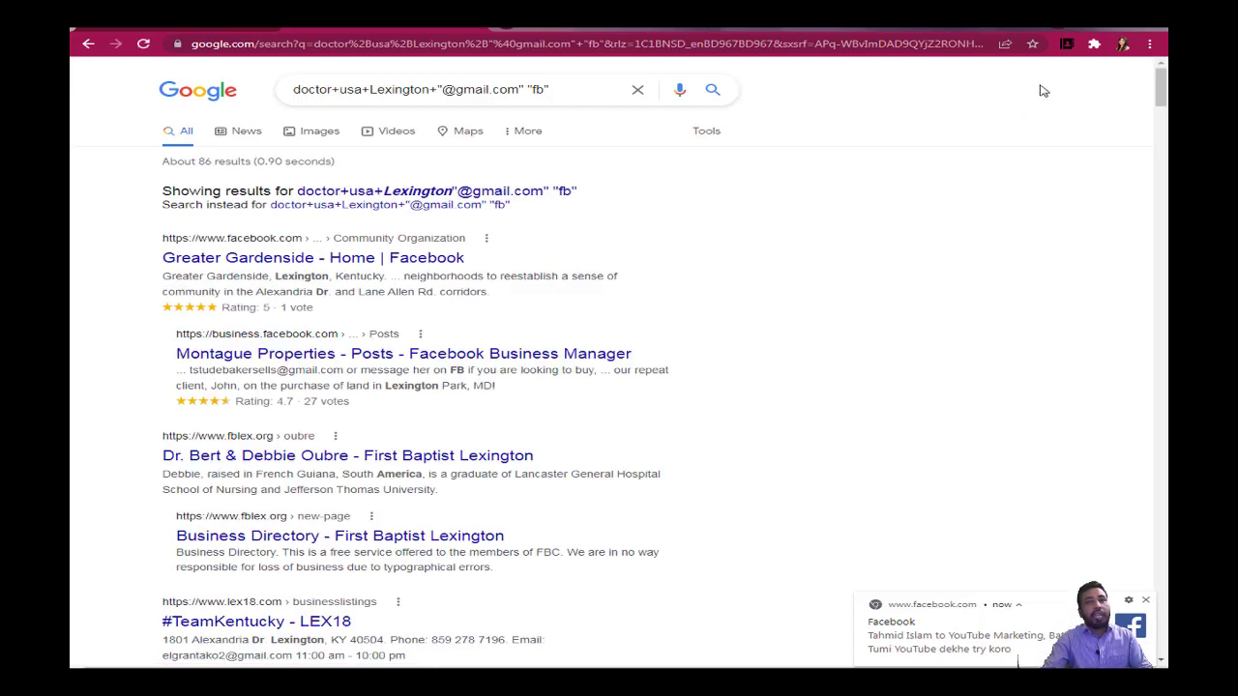
# Step: Check the Email Exporter entry among the installed extensions and open Email Exporter on the search results
pyautogui.click(1094, 45)
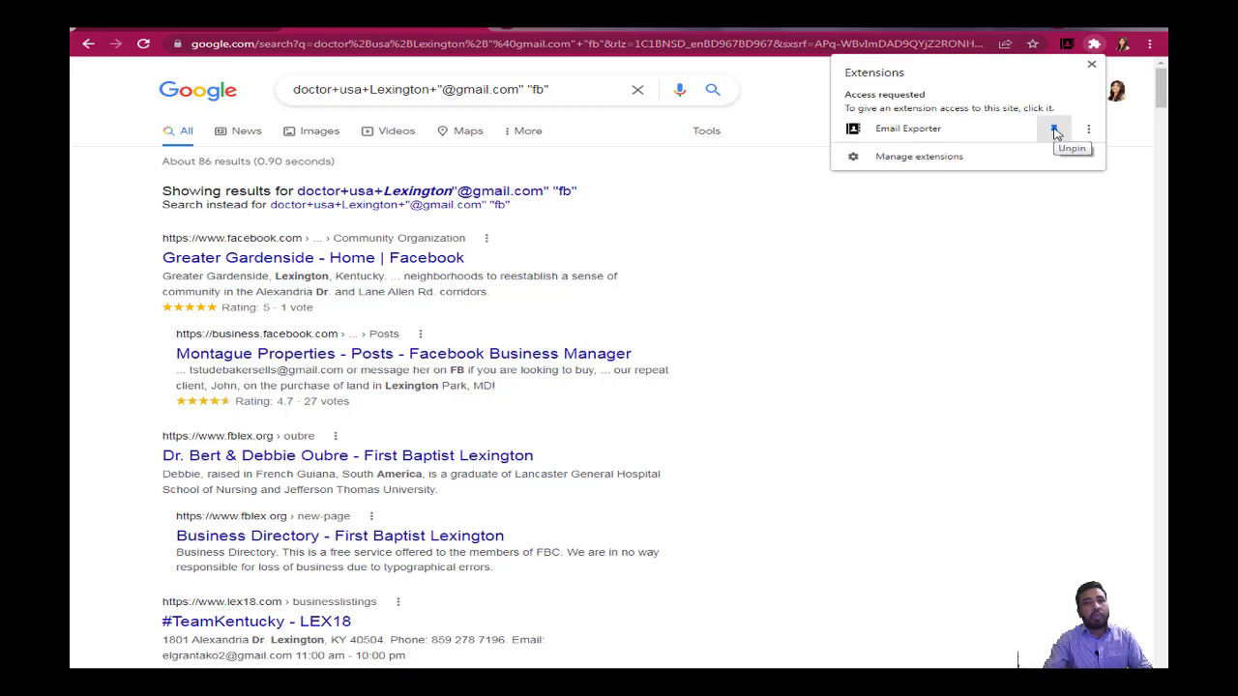
pyautogui.click(1021, 203)
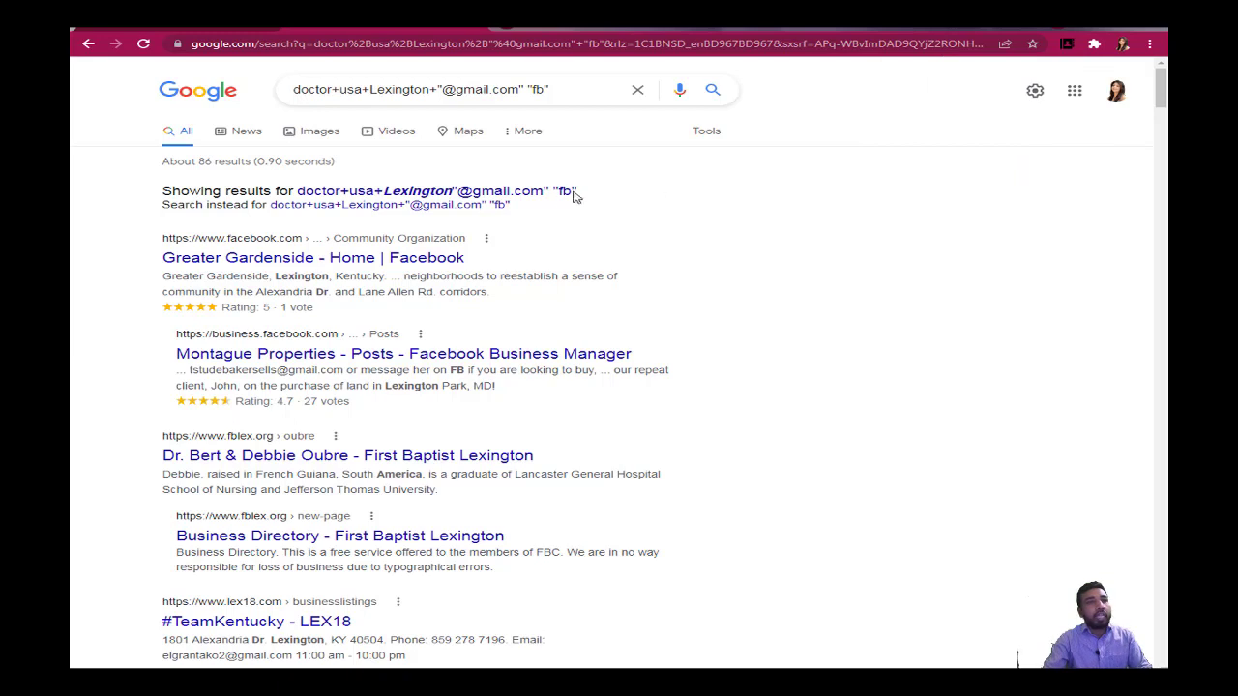
pyautogui.click(1066, 45)
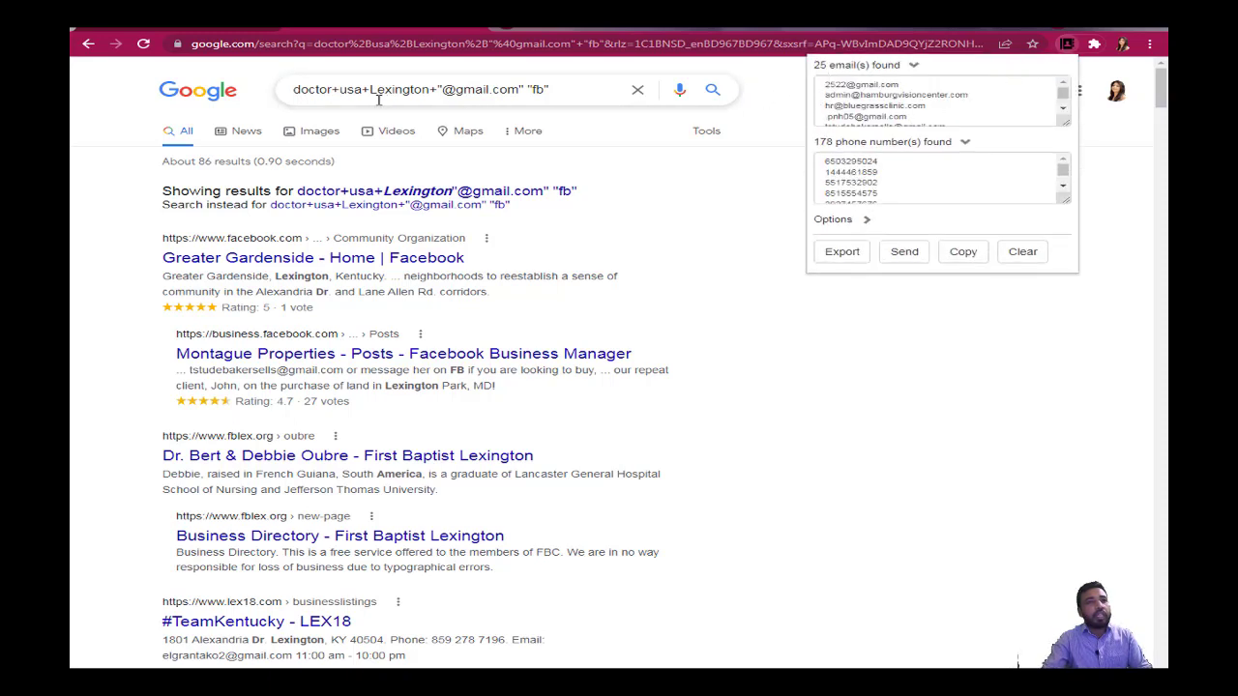
# Step: Copy the full list of email addresses extracted by Email Exporter
pyautogui.click(934, 107)
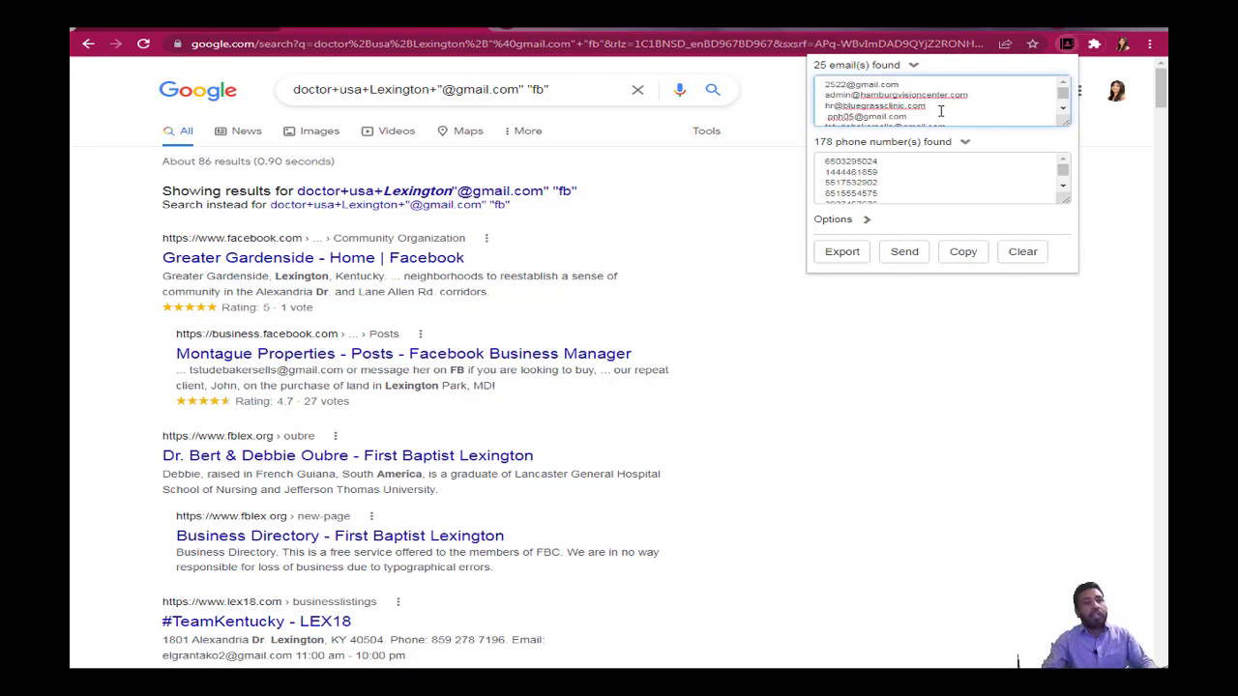
pyautogui.hotkey('ctrl', 'a')
pyautogui.rightClick(940, 109)
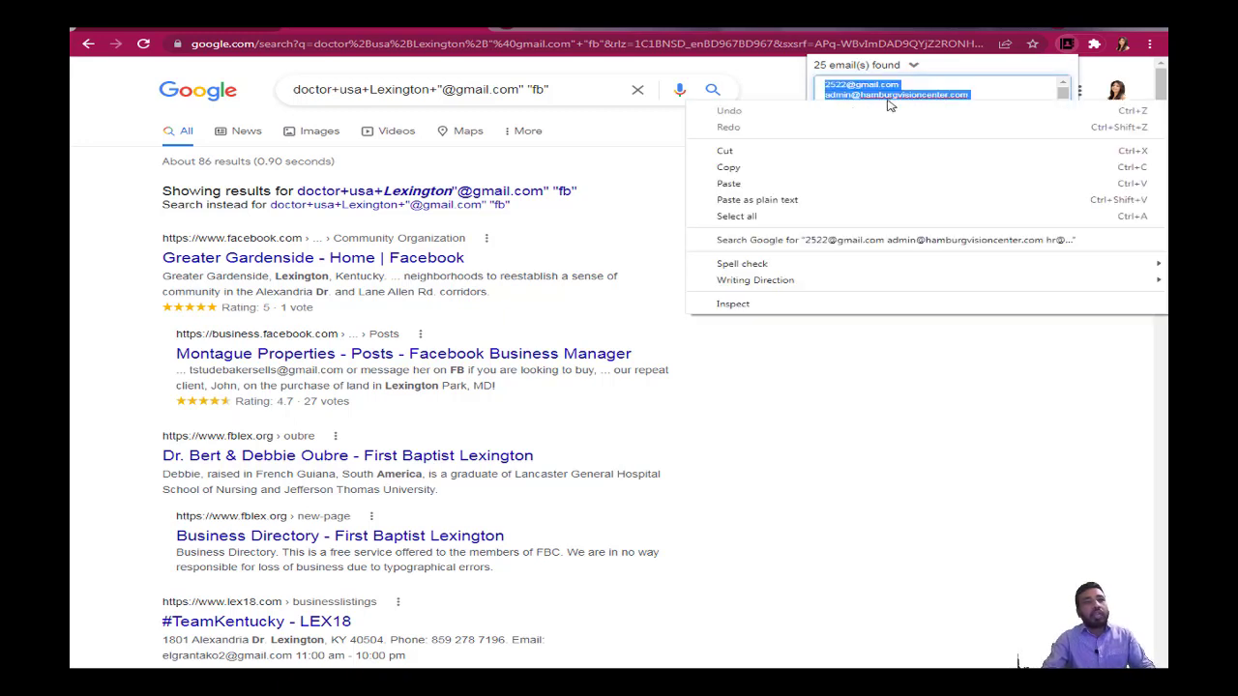
pyautogui.click(760, 168)
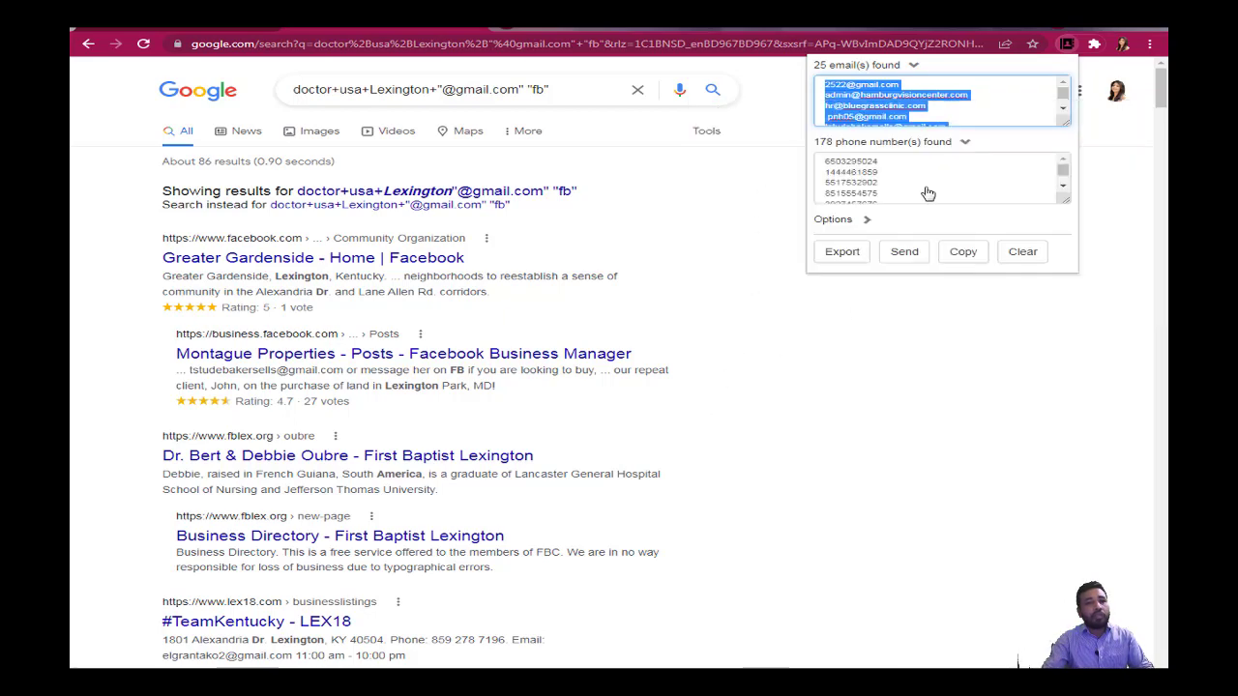
# Step: Switch to the desktop and open the Doctor-1K text file in Notepad
pyautogui.press('super+d')
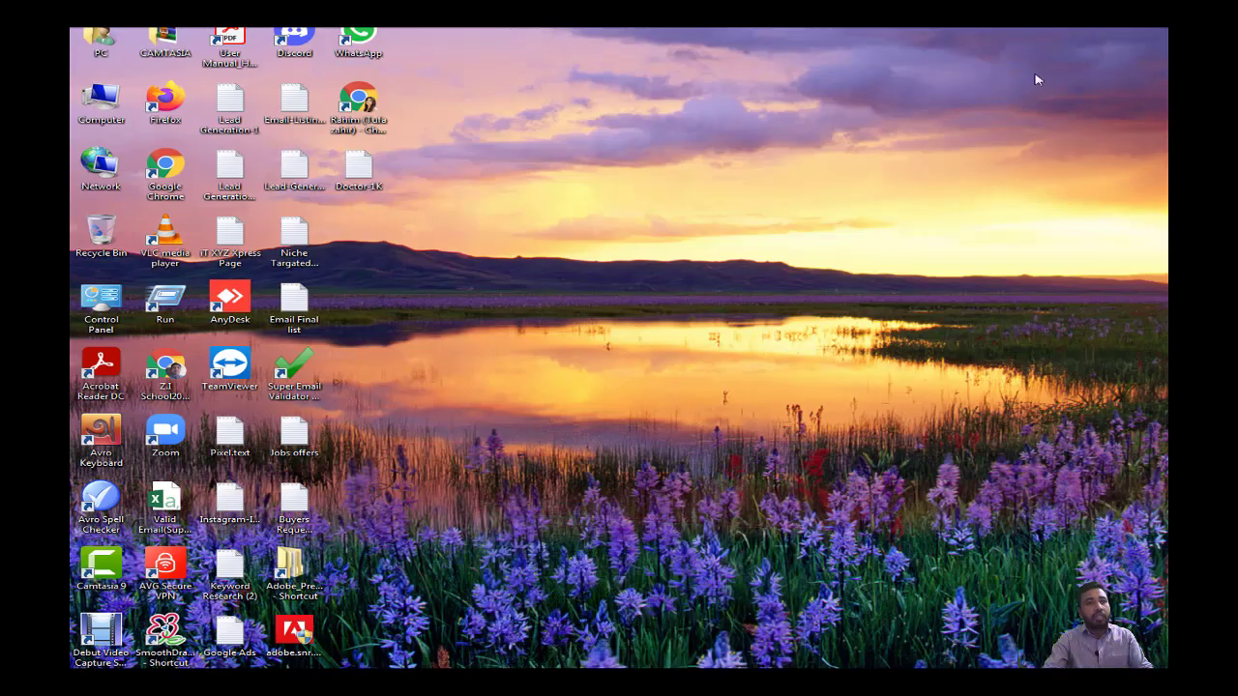
pyautogui.rightClick(588, 180)
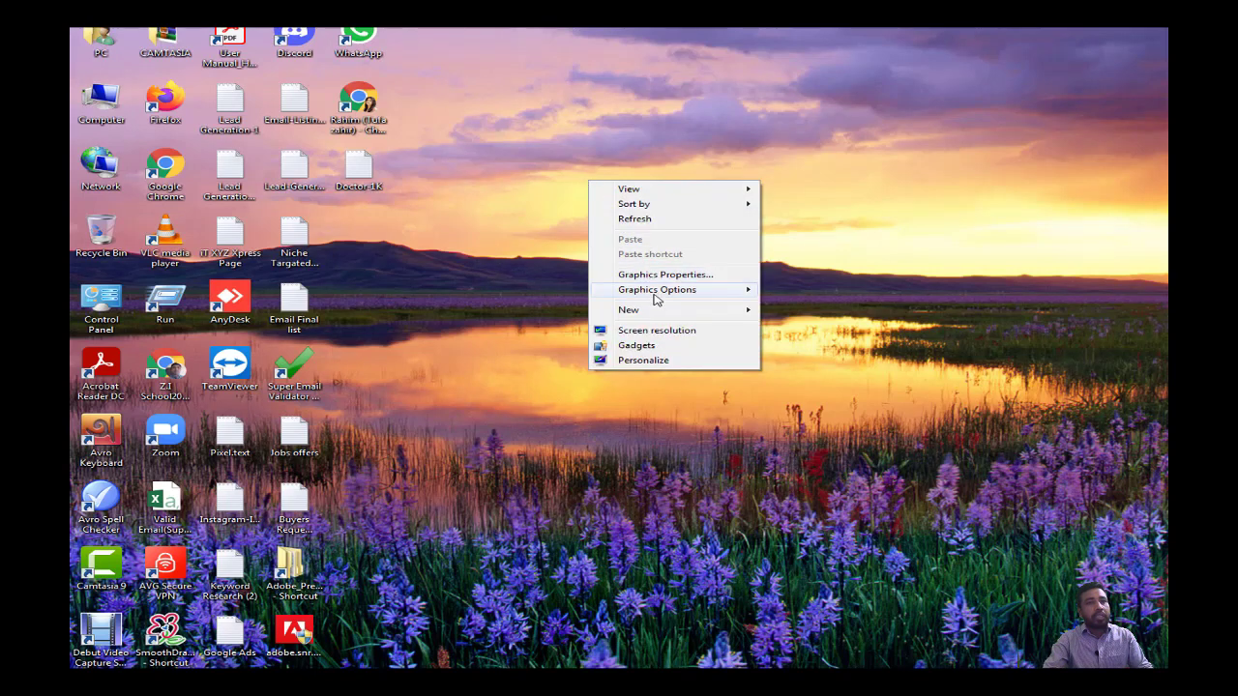
pyautogui.moveTo(677, 312)
pyautogui.click(363, 170)
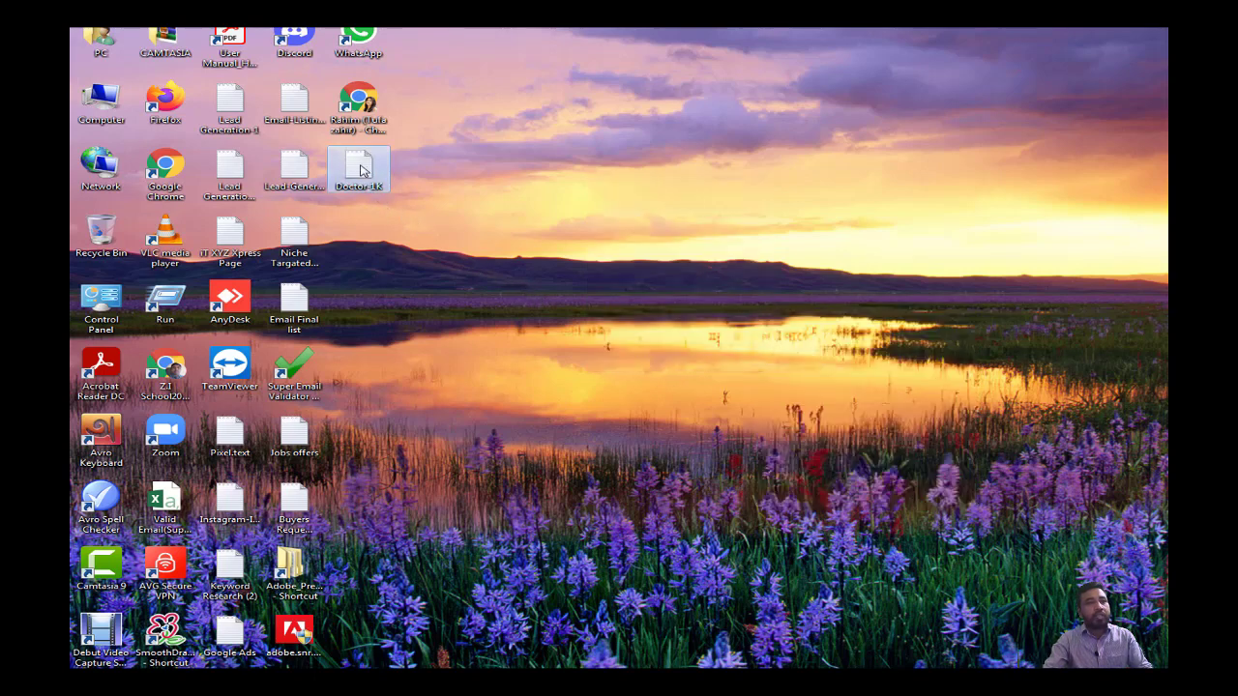
pyautogui.rightClick(362, 170)
pyautogui.click(377, 172)
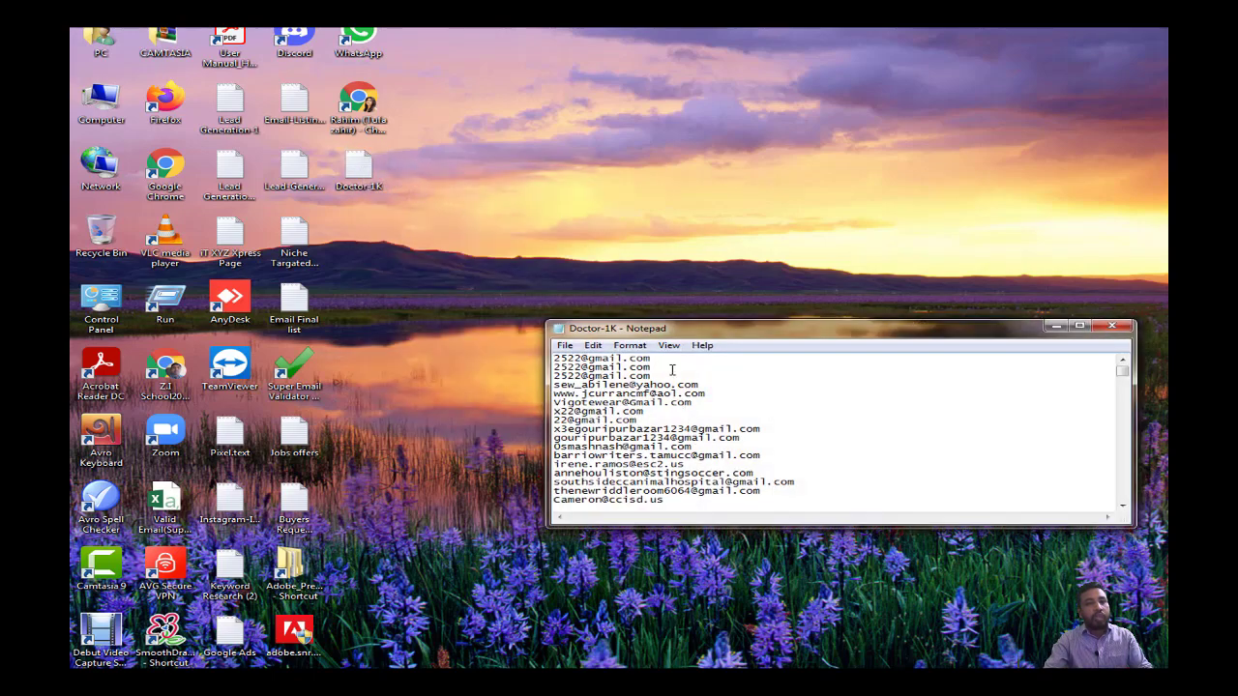
# Step: Insert blank lines after the first entry in Doctor-1K and paste the copied email addresses there
pyautogui.click(664, 360)
pyautogui.press('Return')
pyautogui.press('Return')
pyautogui.press('Return')
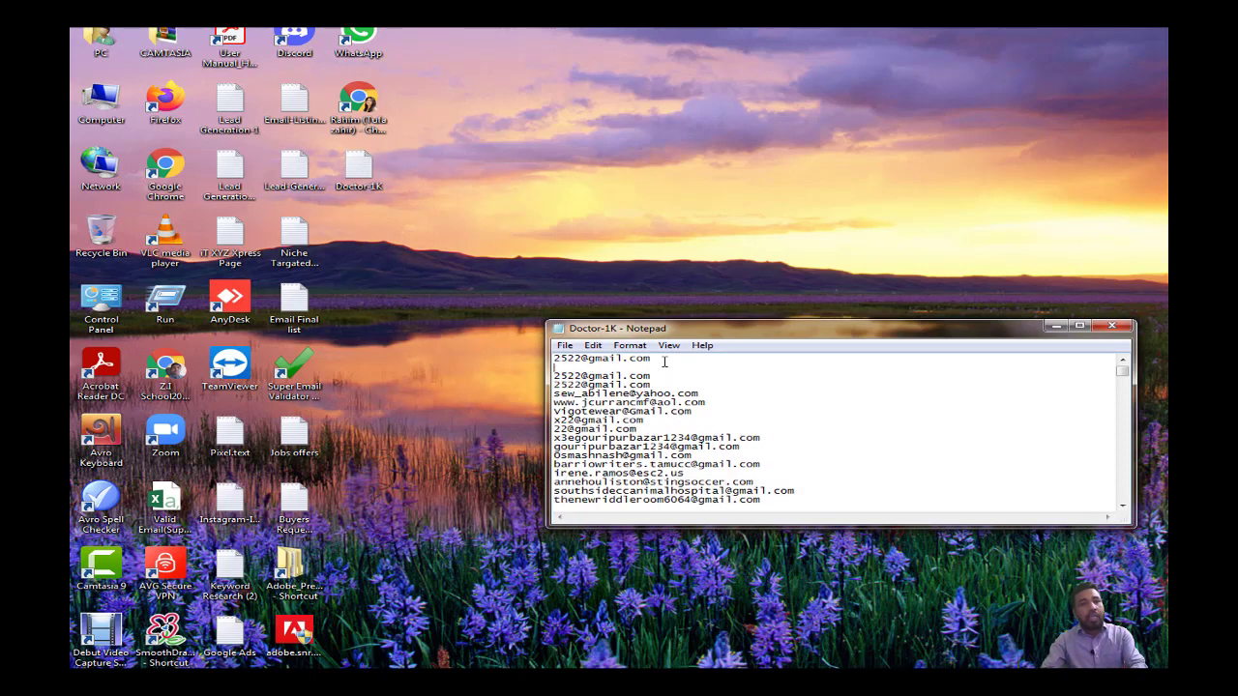
pyautogui.rightClick(559, 367)
pyautogui.click(601, 424)
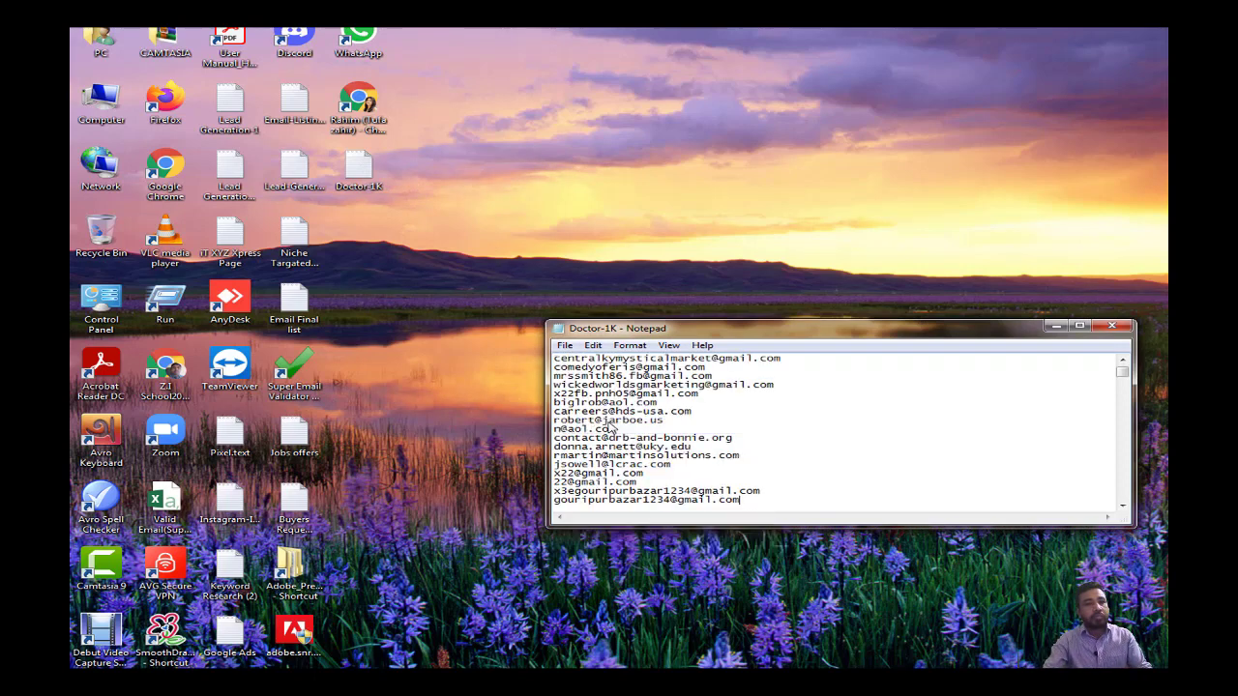
# Step: Minimize the Doctor-1K file and switch back to the Google search results in Chrome
pyautogui.click(563, 345)
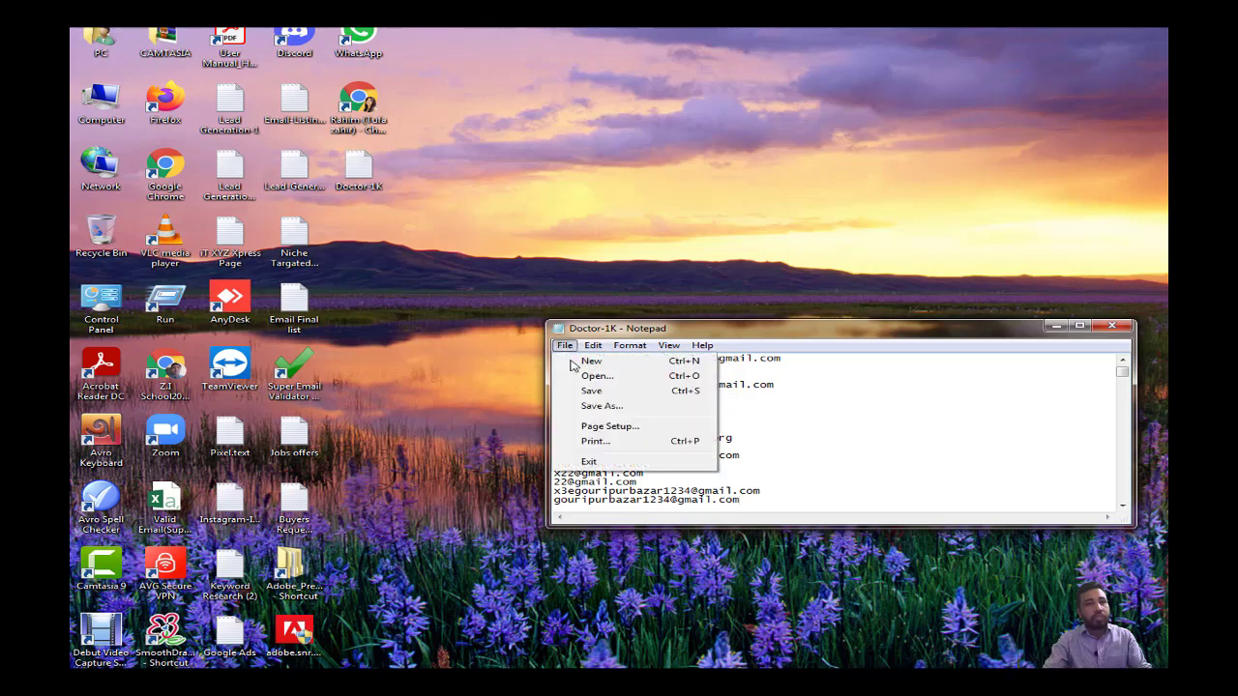
pyautogui.click(1053, 325)
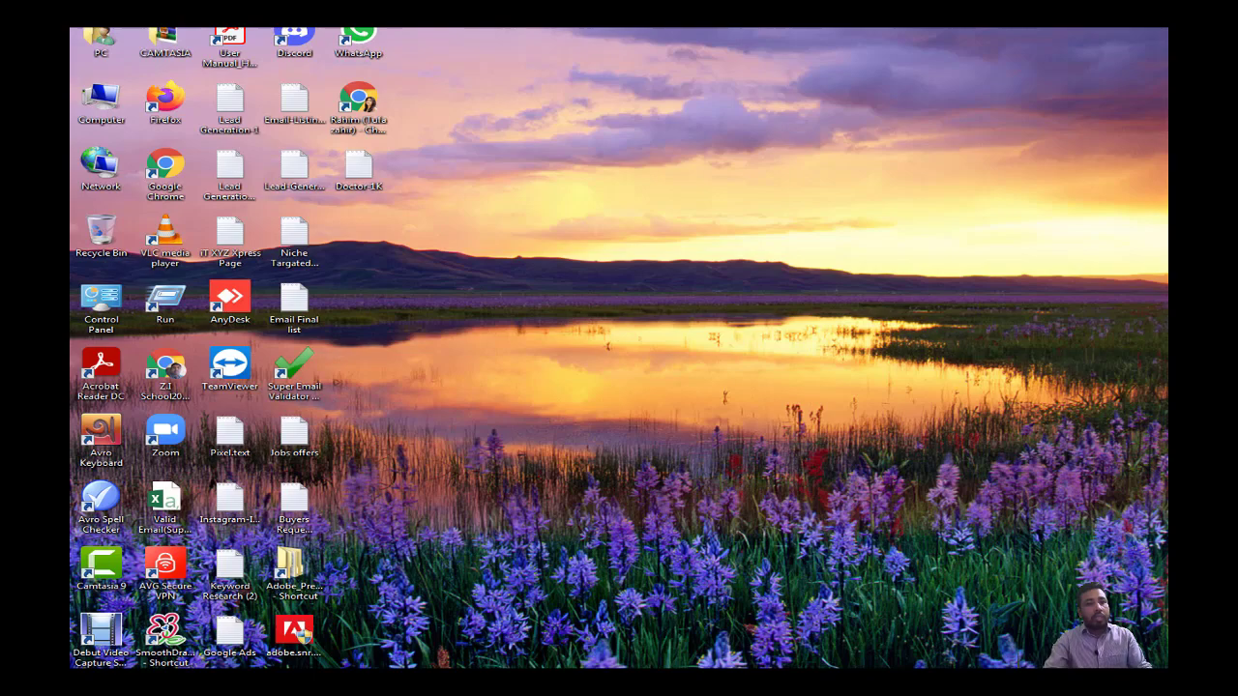
pyautogui.click(639, 668)
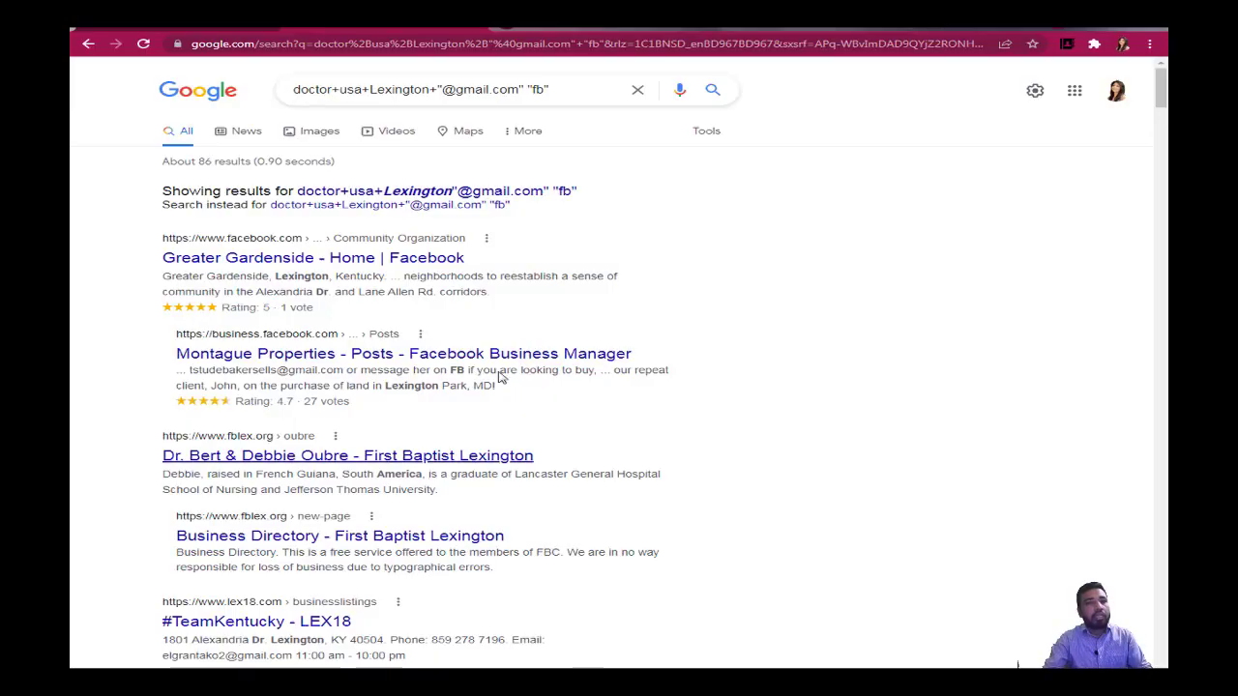
pyautogui.doubleClick(541, 89)
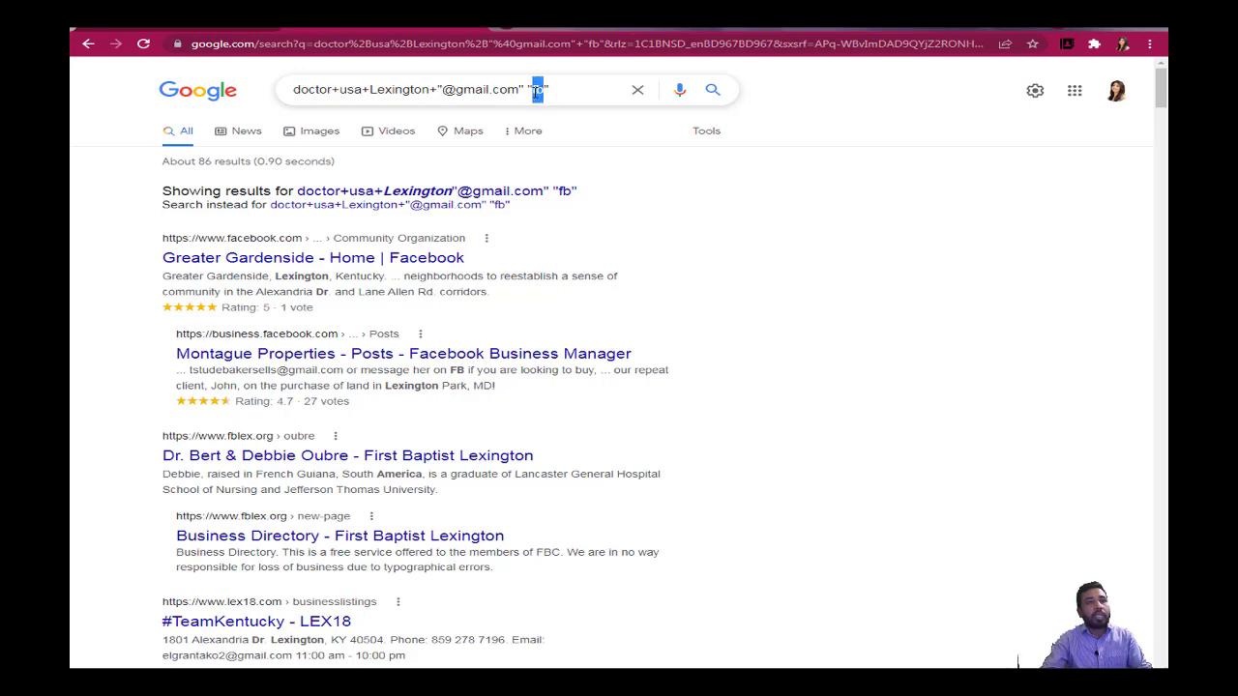
pyautogui.write('L')
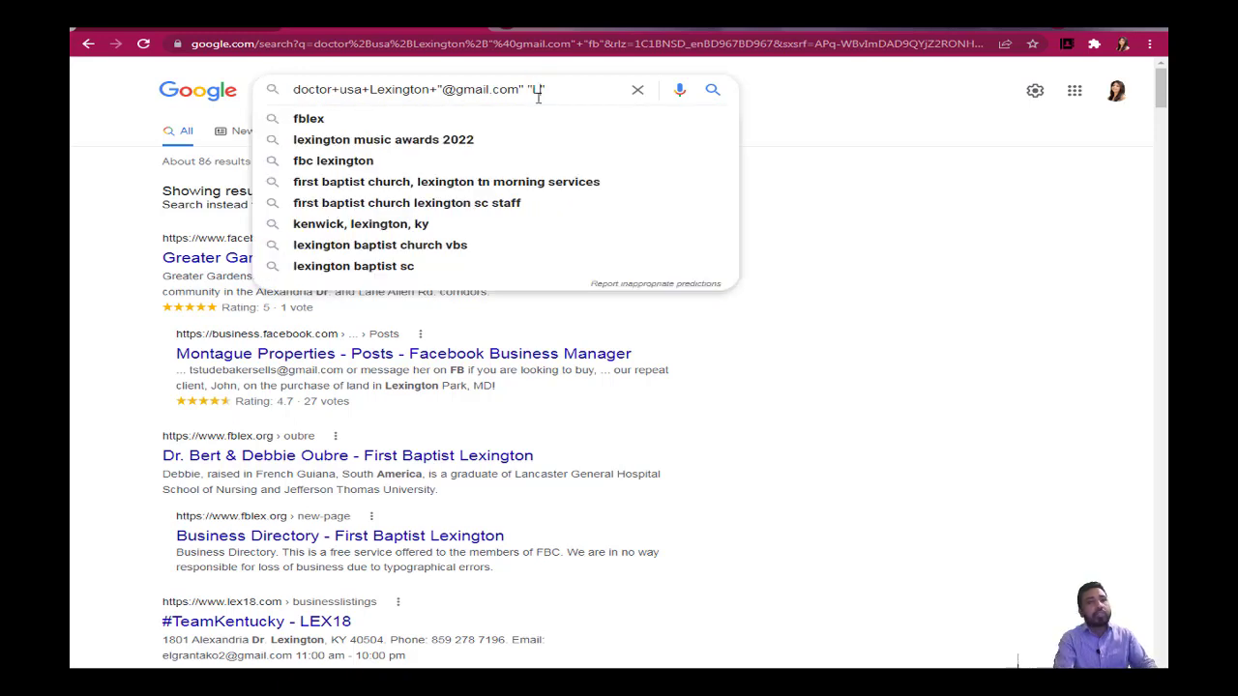
pyautogui.write('inkedin')
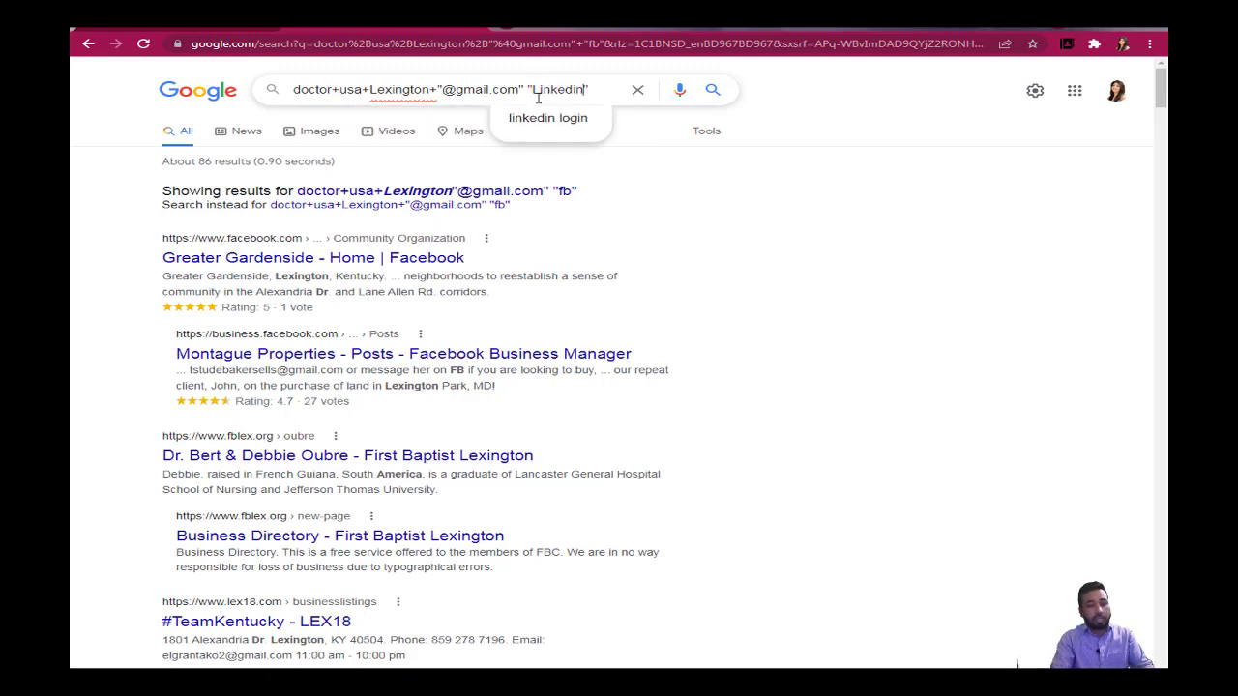
pyautogui.press('Return')
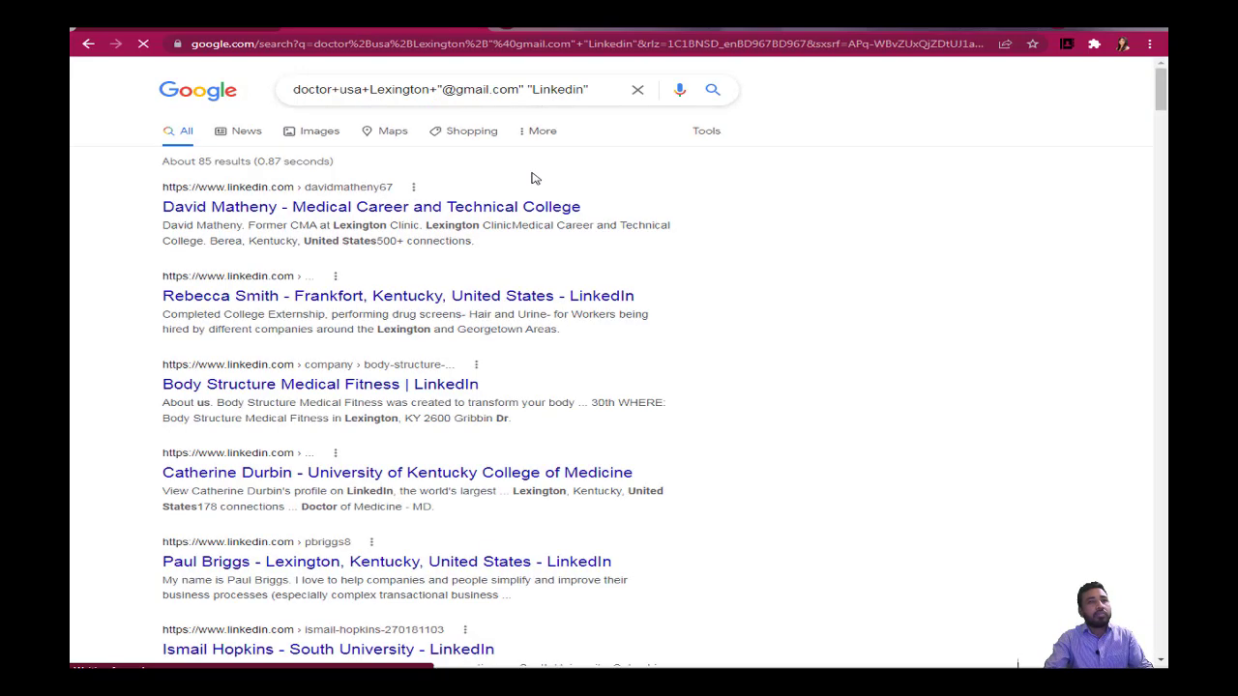
# Step: Open Email Exporter on the LinkedIn results and copy the full list of extracted email addresses
pyautogui.click(1067, 43)
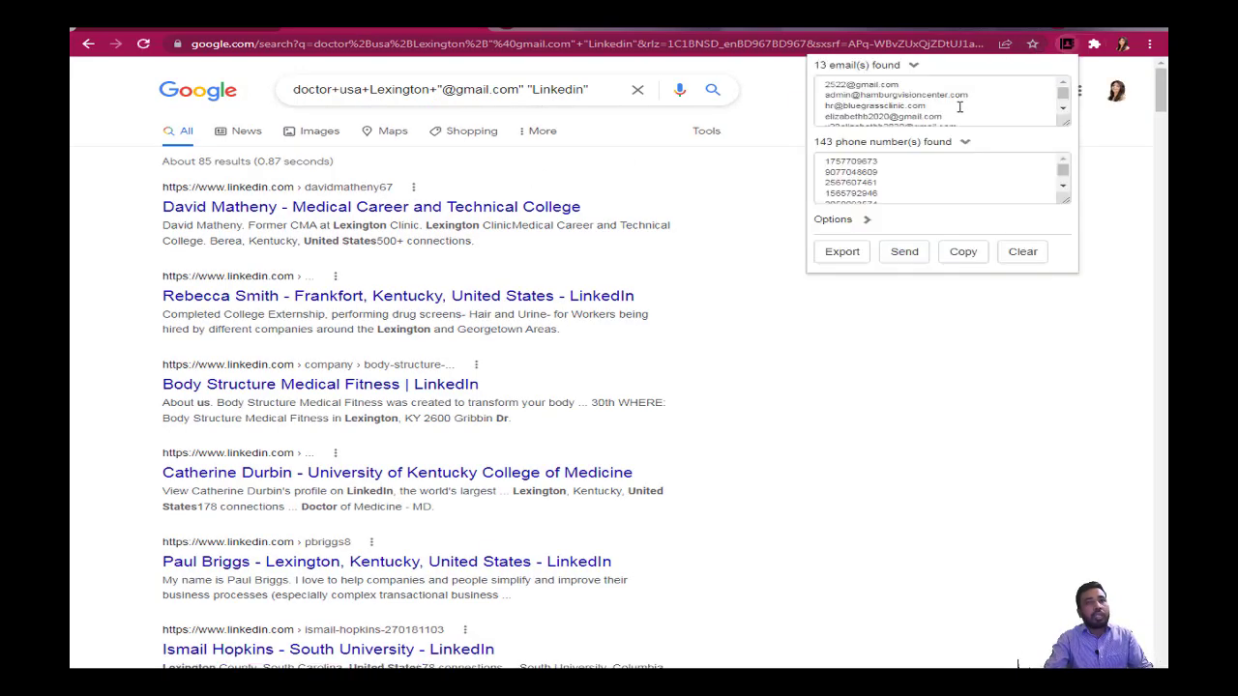
pyautogui.click(959, 110)
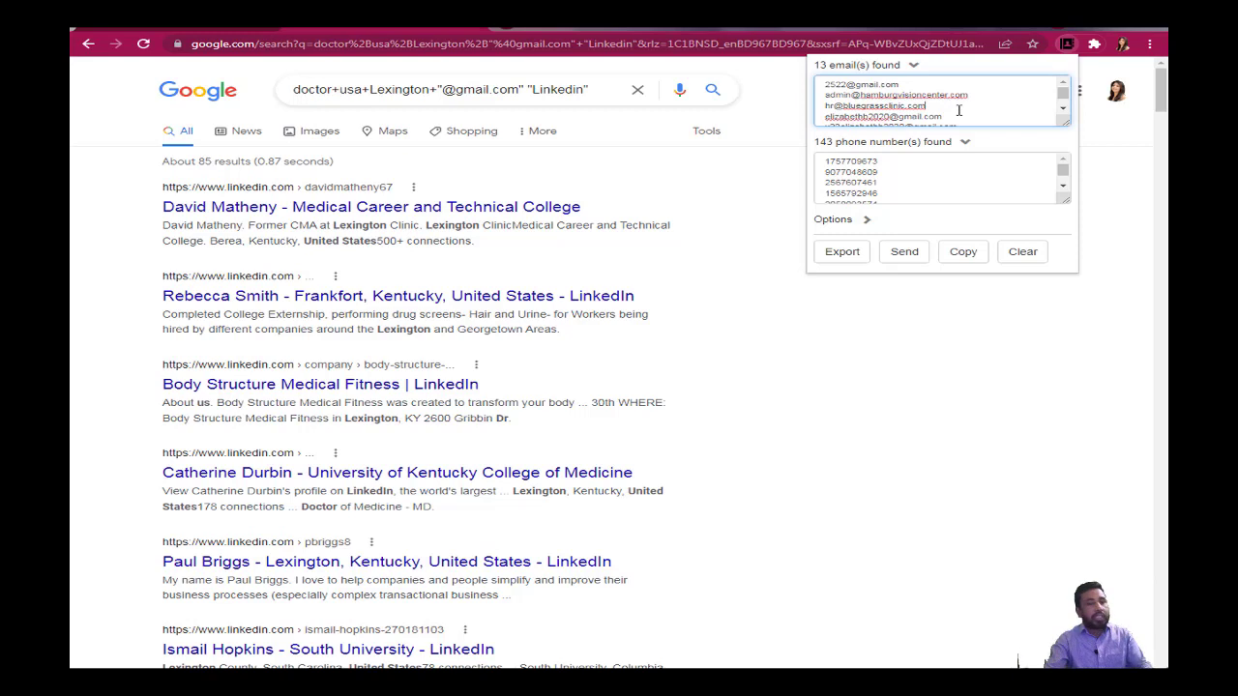
pyautogui.hotkey('ctrl', 'a')
pyautogui.rightClick(892, 106)
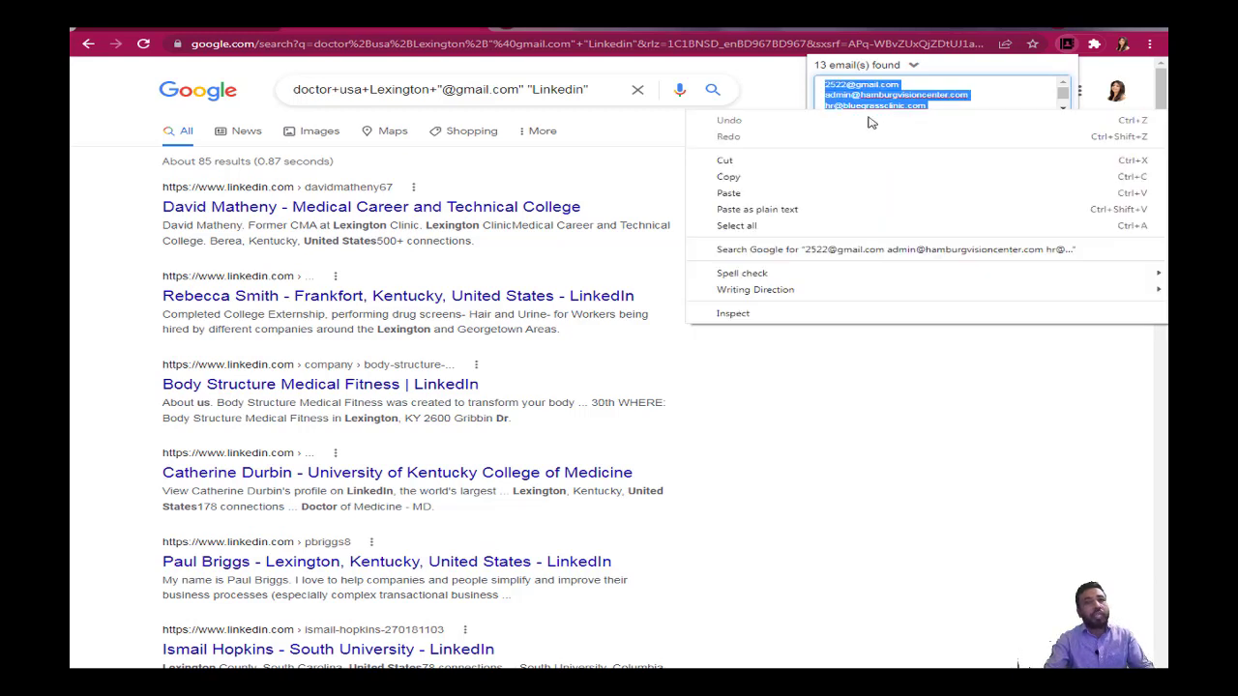
pyautogui.click(732, 177)
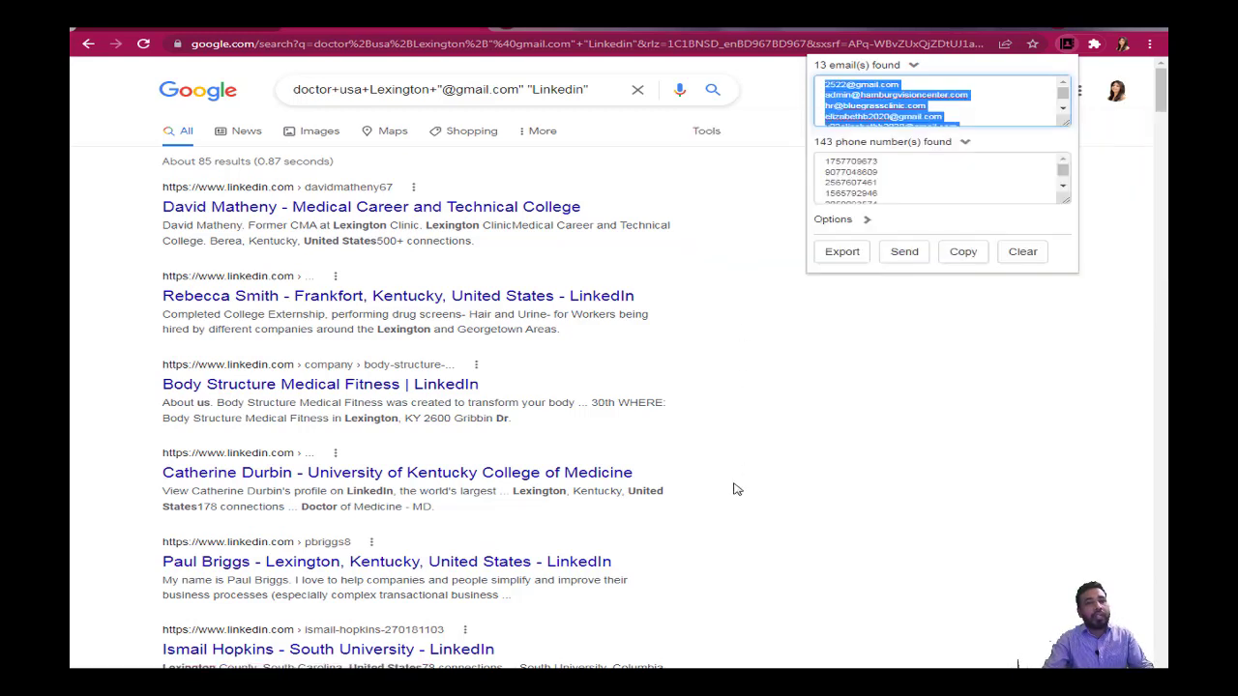
# Step: Switch to Doctor-1K in Notepad, paste the copied LinkedIn addresses on a new line above the last two entries, and save the file
pyautogui.hotkey('alt', 'Tab')
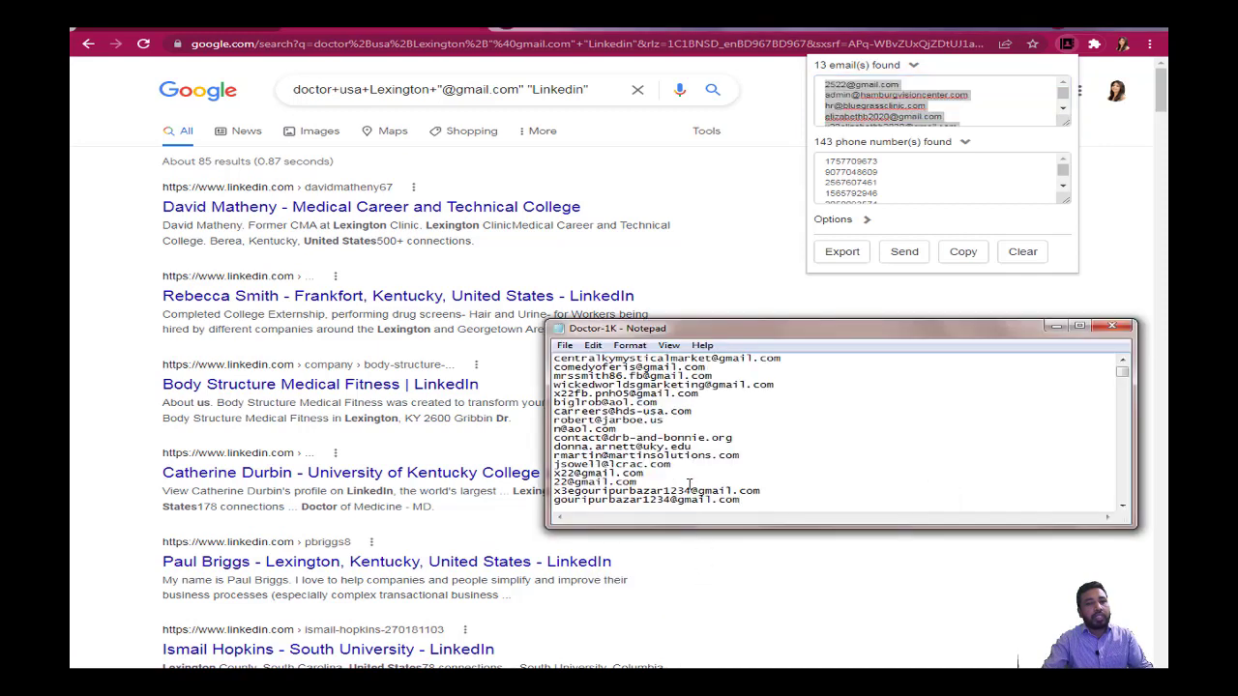
pyautogui.click(655, 480)
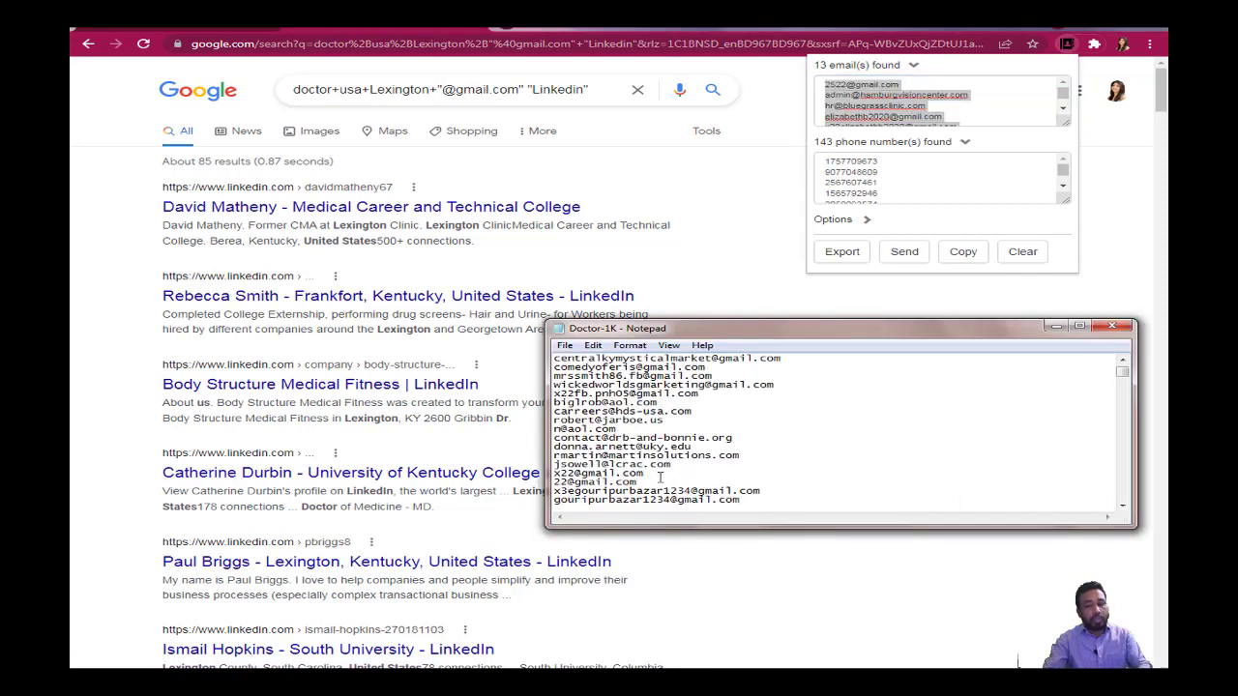
pyautogui.press('Return')
pyautogui.rightClick(568, 491)
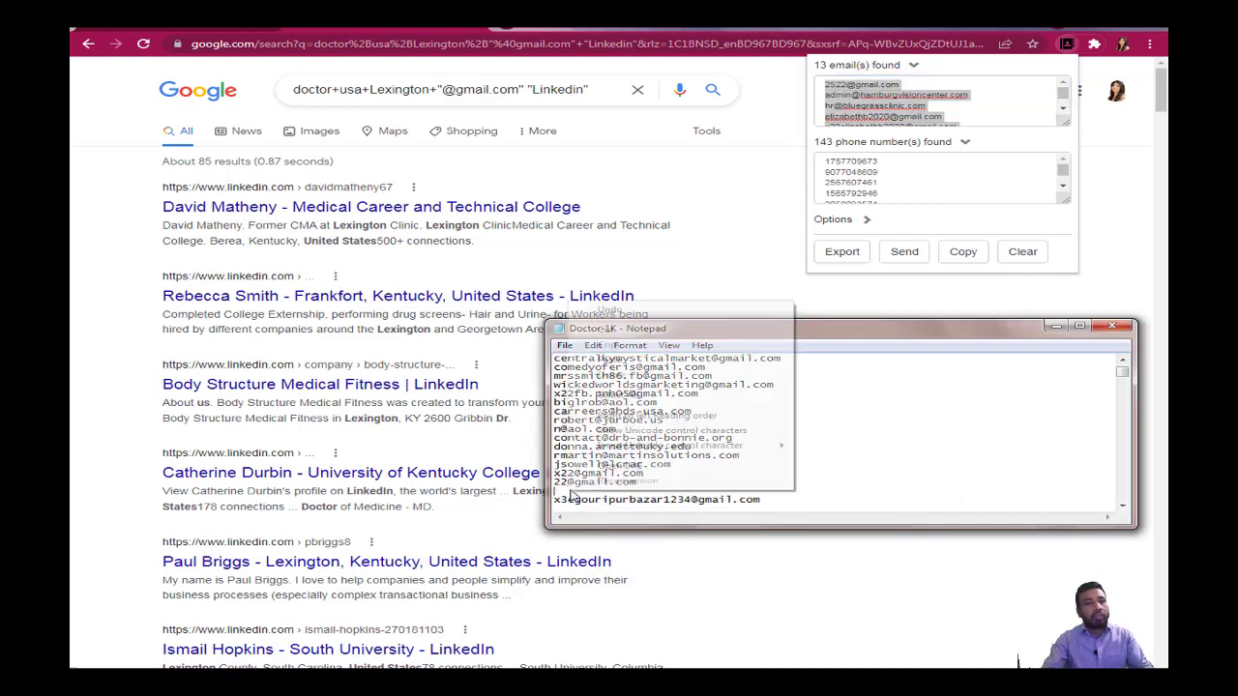
pyautogui.click(609, 360)
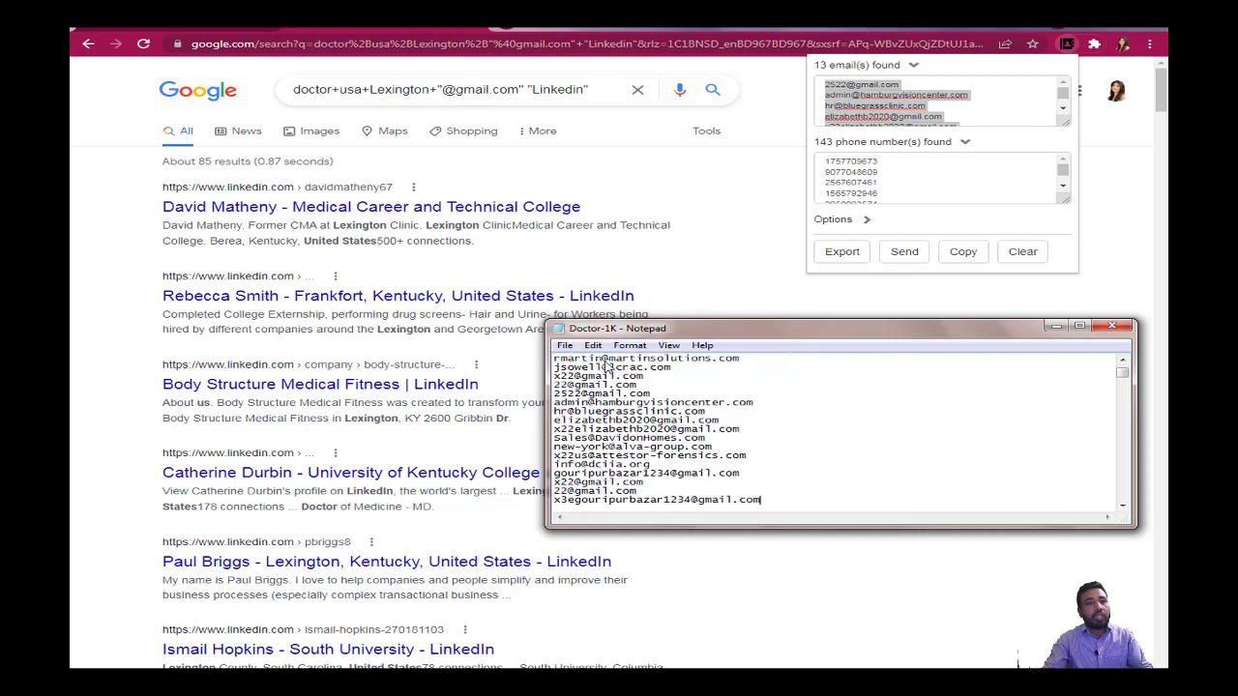
pyautogui.click(564, 345)
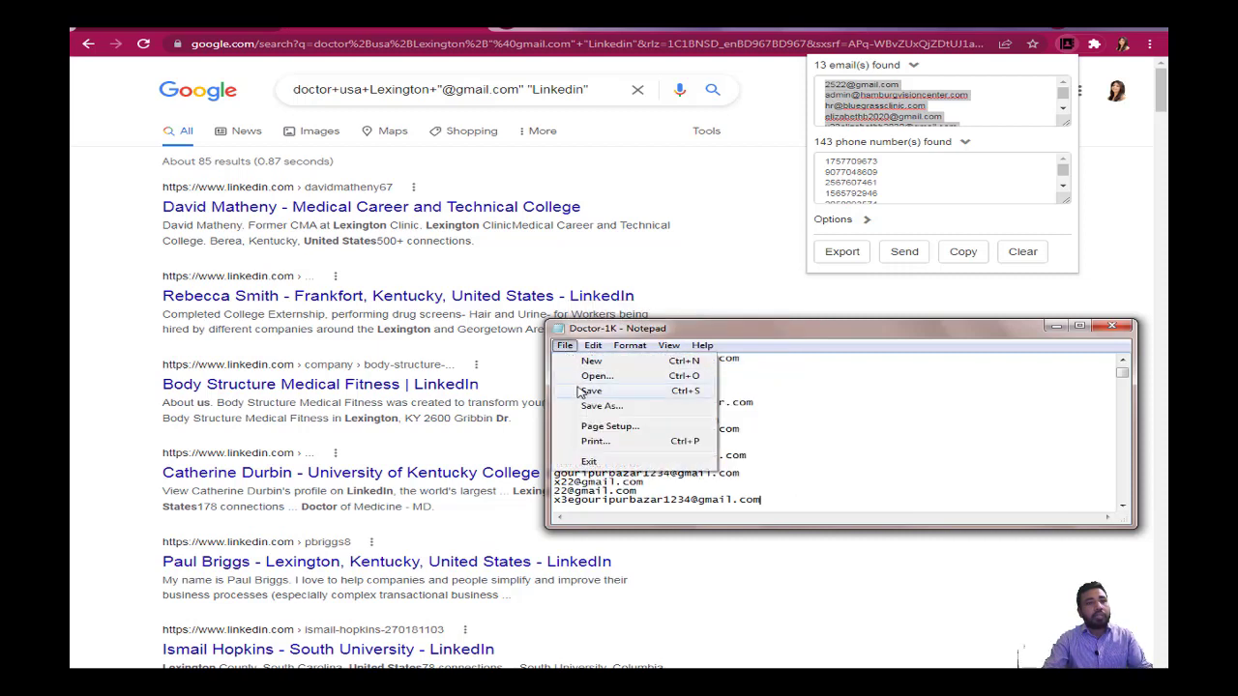
pyautogui.click(586, 390)
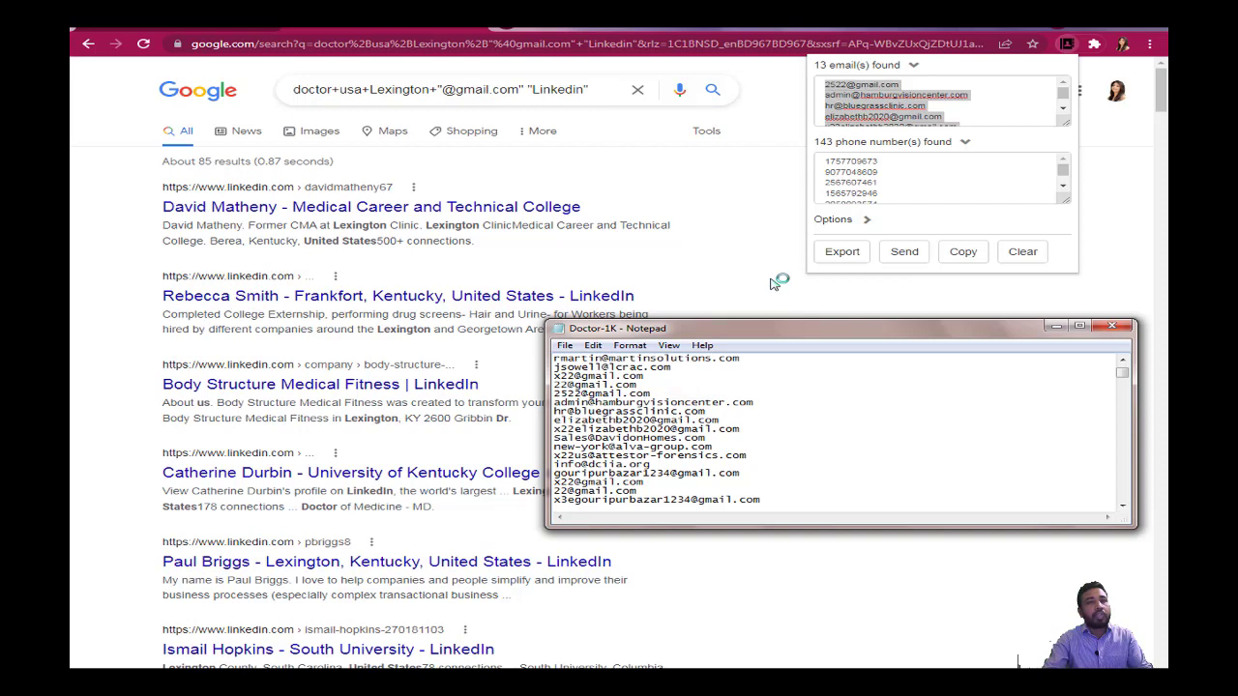
pyautogui.click(773, 283)
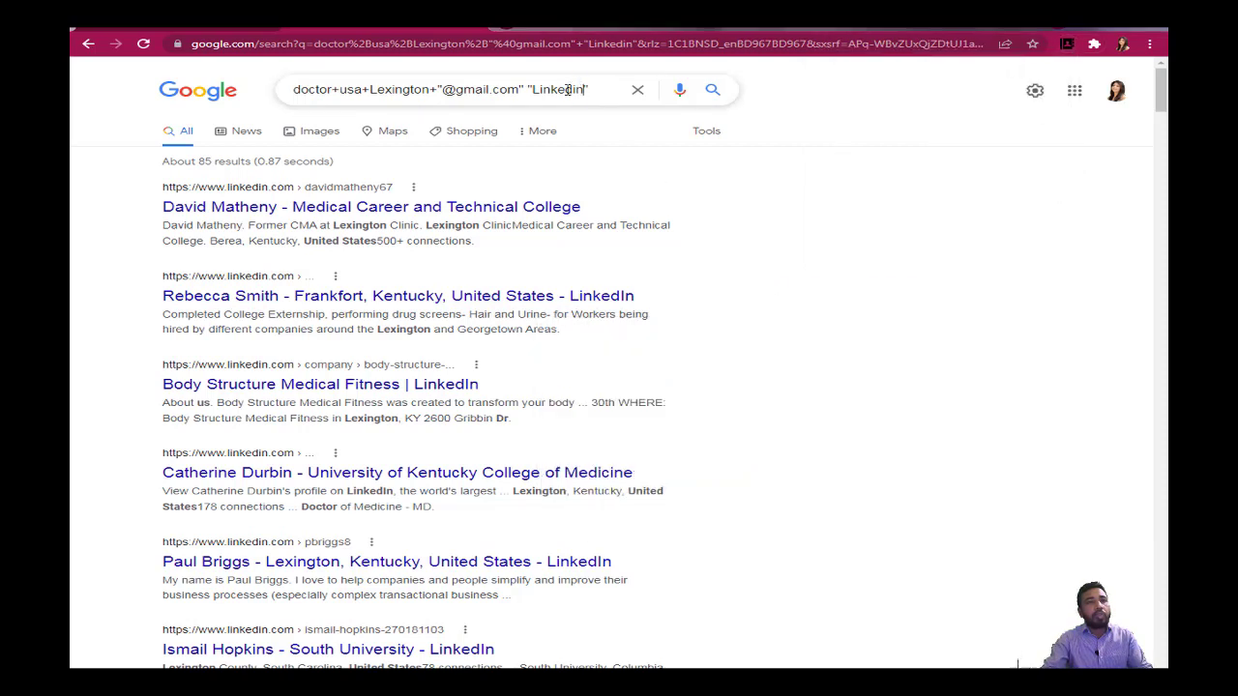
pyautogui.moveTo(586, 89); pyautogui.dragTo(532, 90)
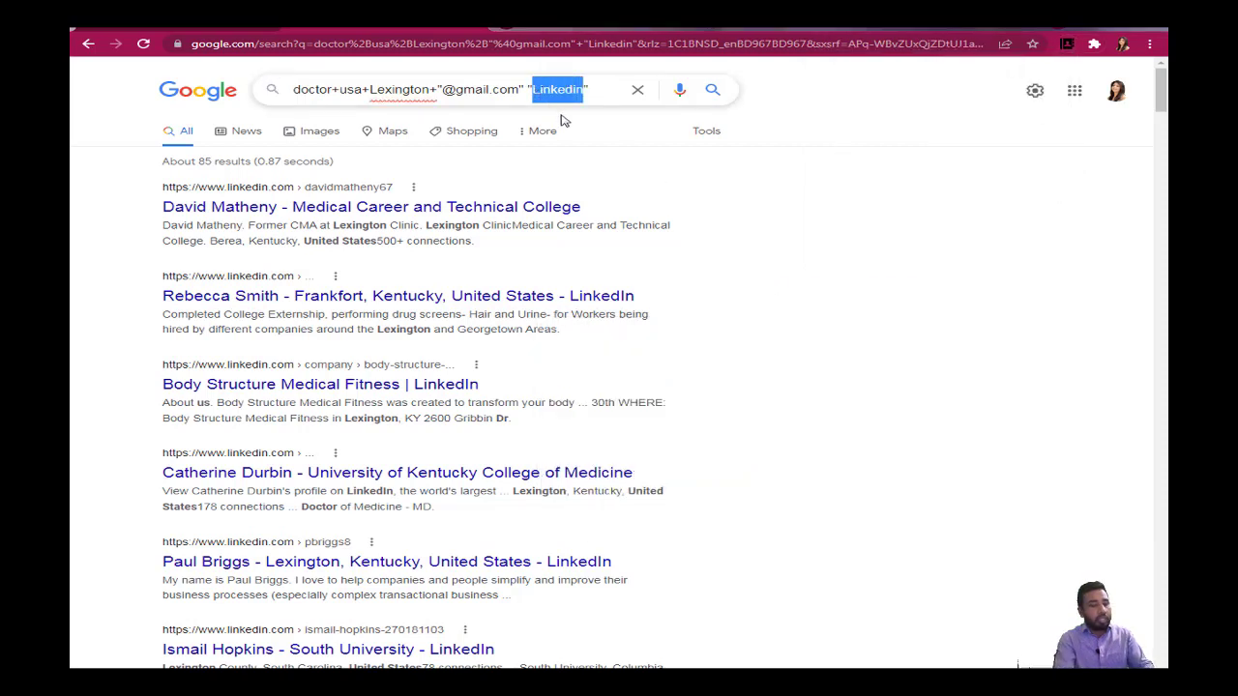
pyautogui.write('tei')
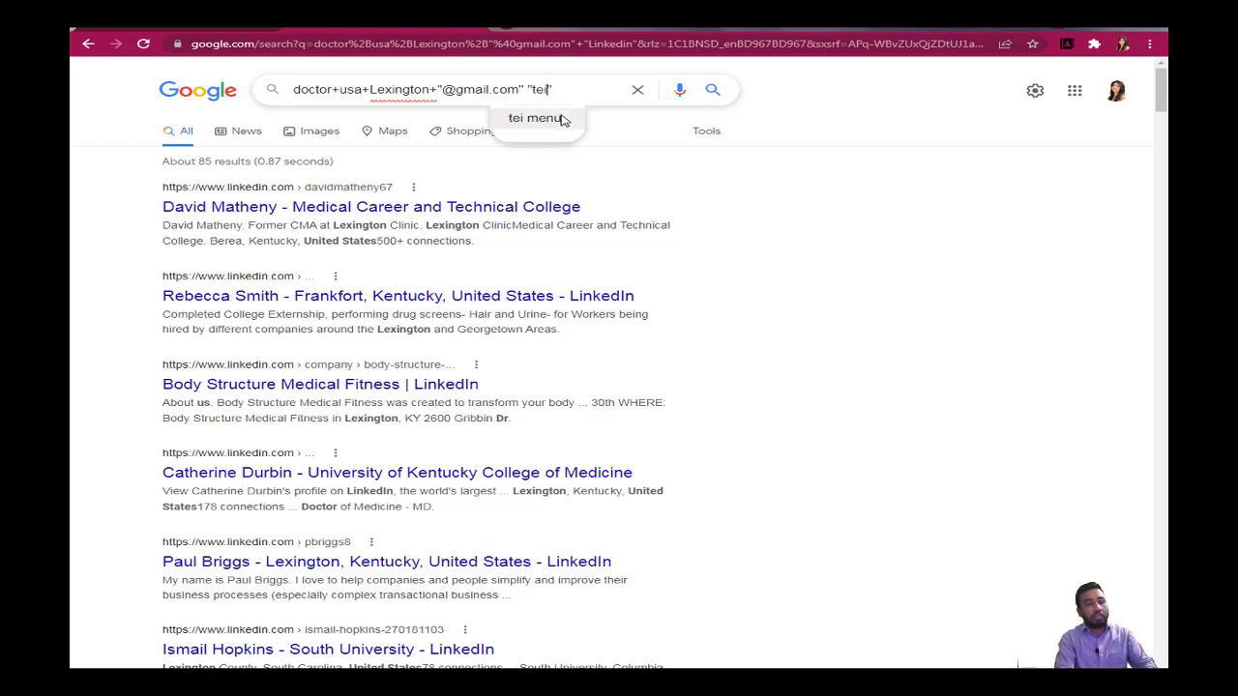
pyautogui.press('BackSpace')
pyautogui.press('BackSpace')
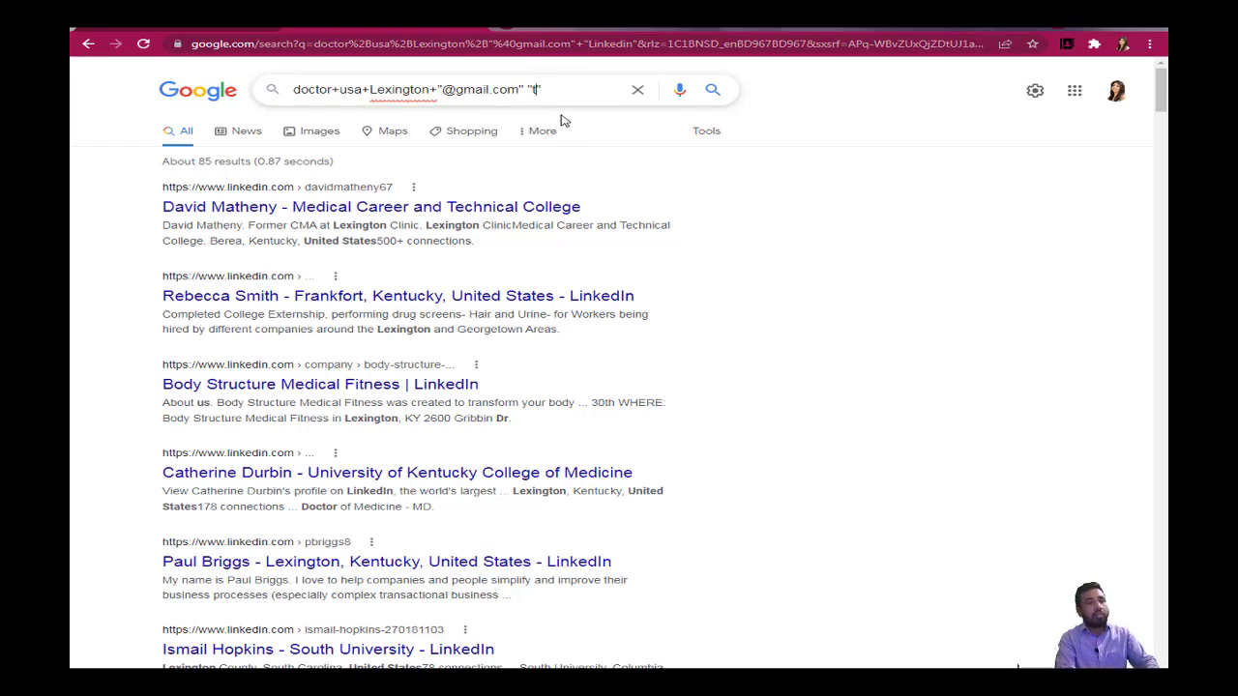
pyautogui.write('witte')
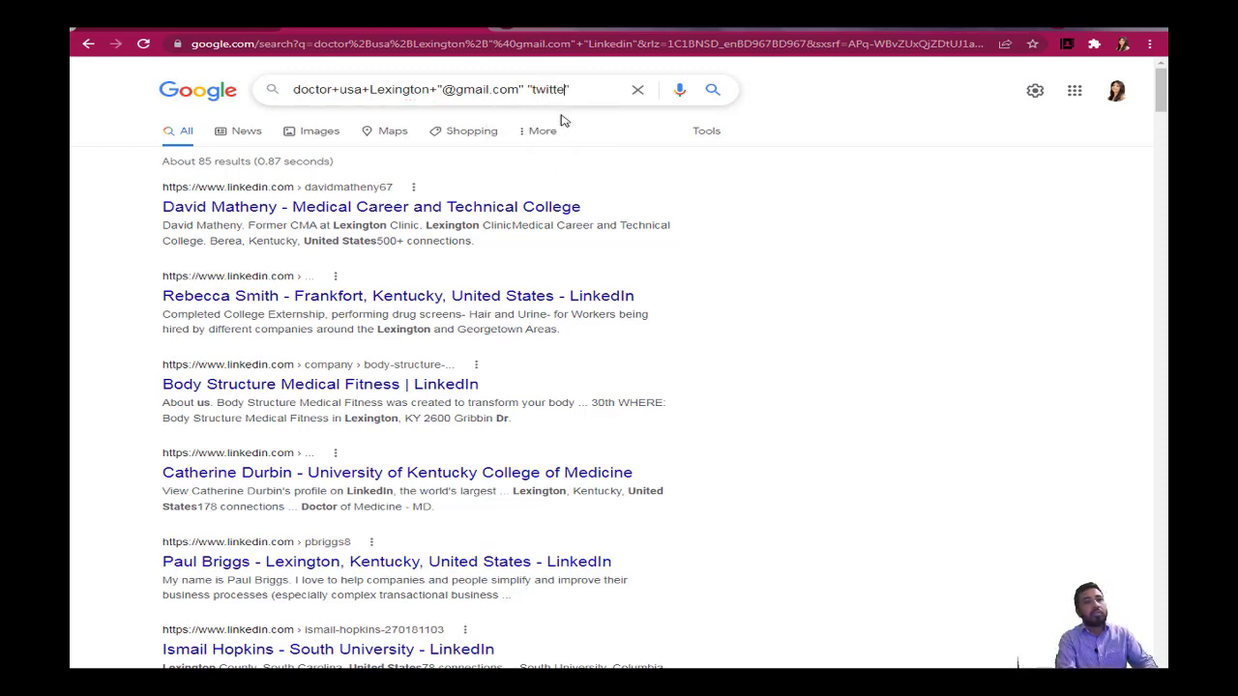
pyautogui.write('r')
pyautogui.press('Return')
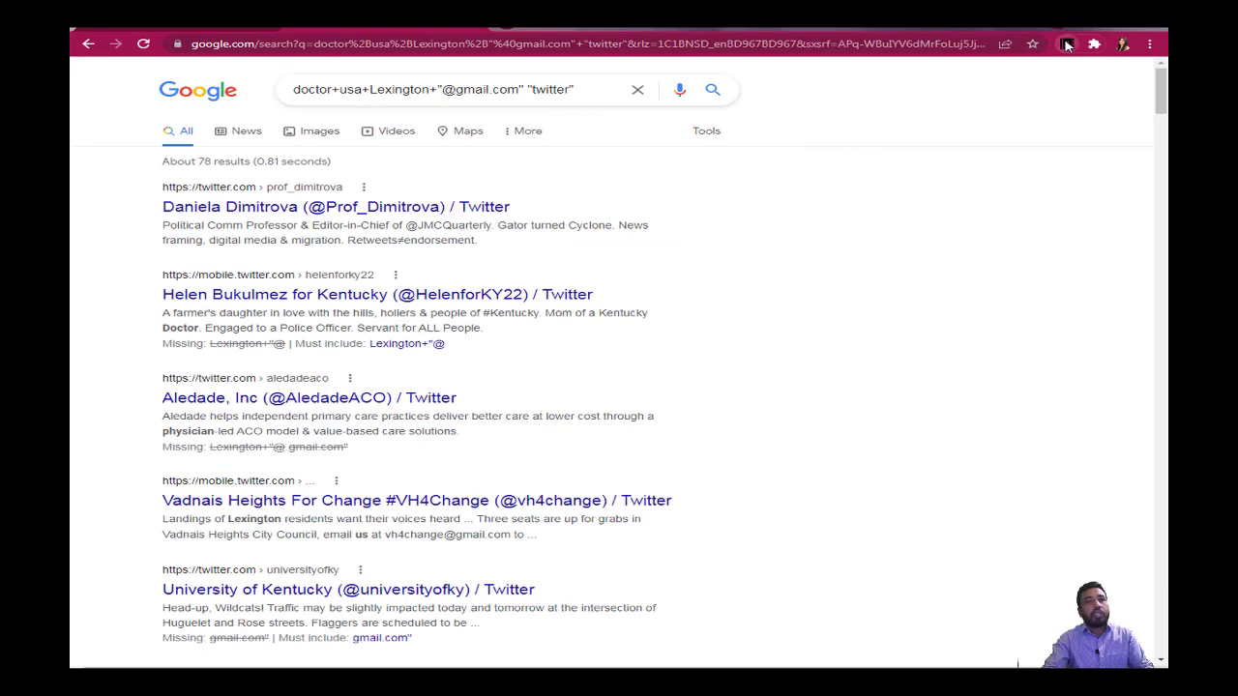
# Step: Copy all email addresses that Email Exporter extracts from the Twitter results and switch to Doctor-1K in Notepad
pyautogui.click(1067, 45)
pyautogui.click(945, 95)
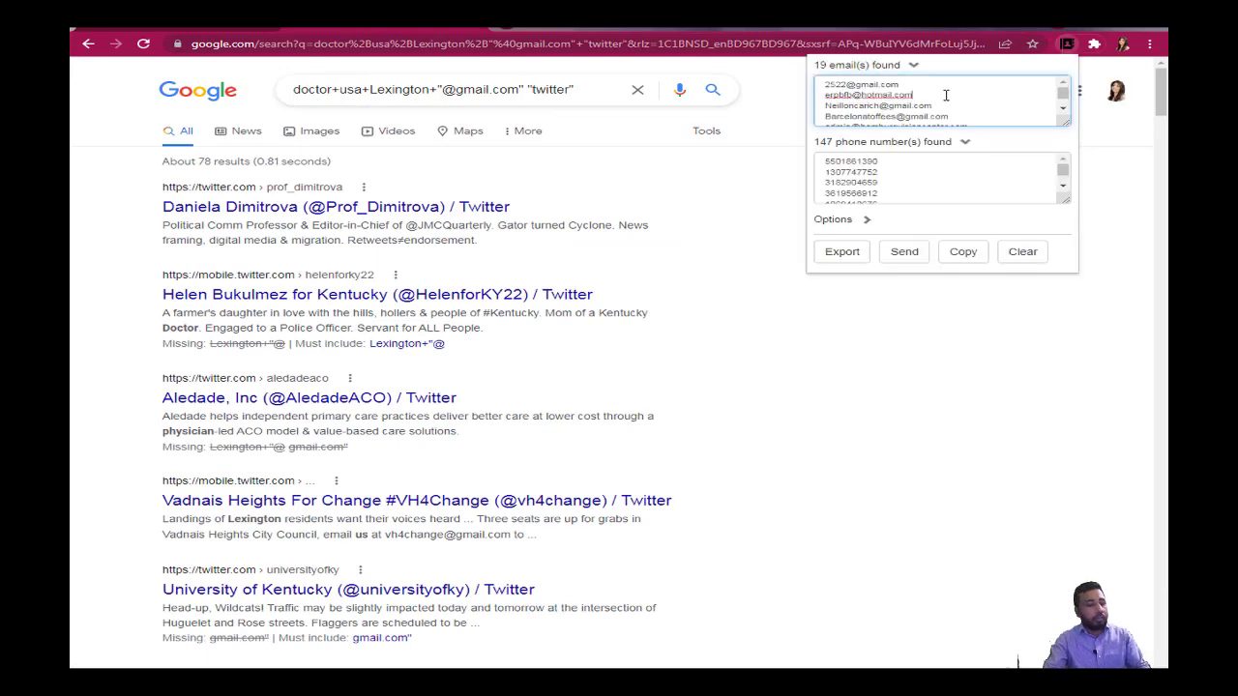
pyautogui.hotkey('ctrl', 'a')
pyautogui.rightClick(868, 97)
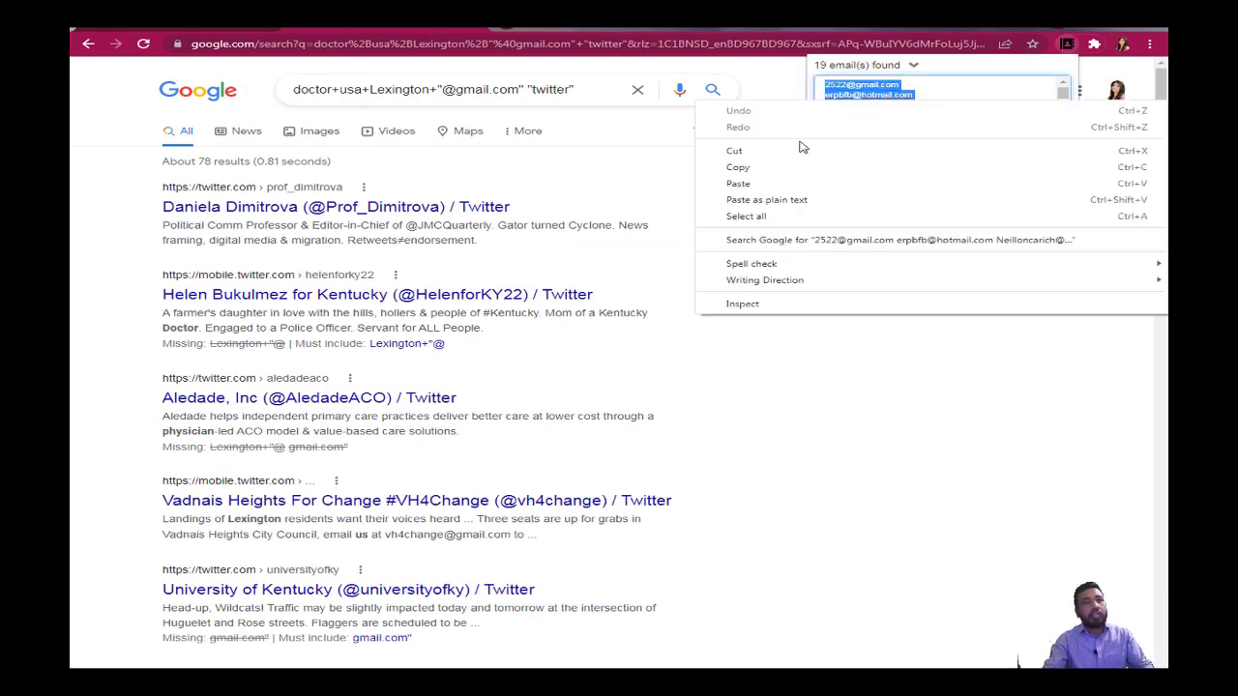
pyautogui.click(734, 166)
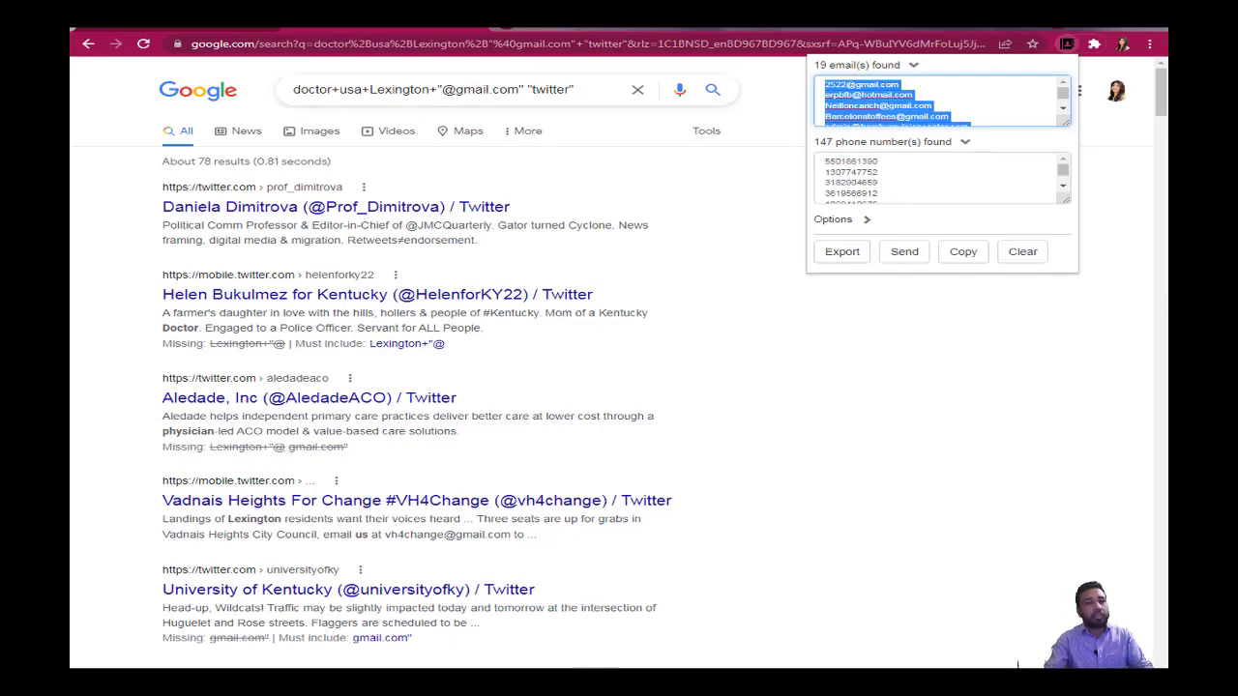
pyautogui.hotkey('alt', 'Tab')
pyautogui.doubleClick(551, 89)
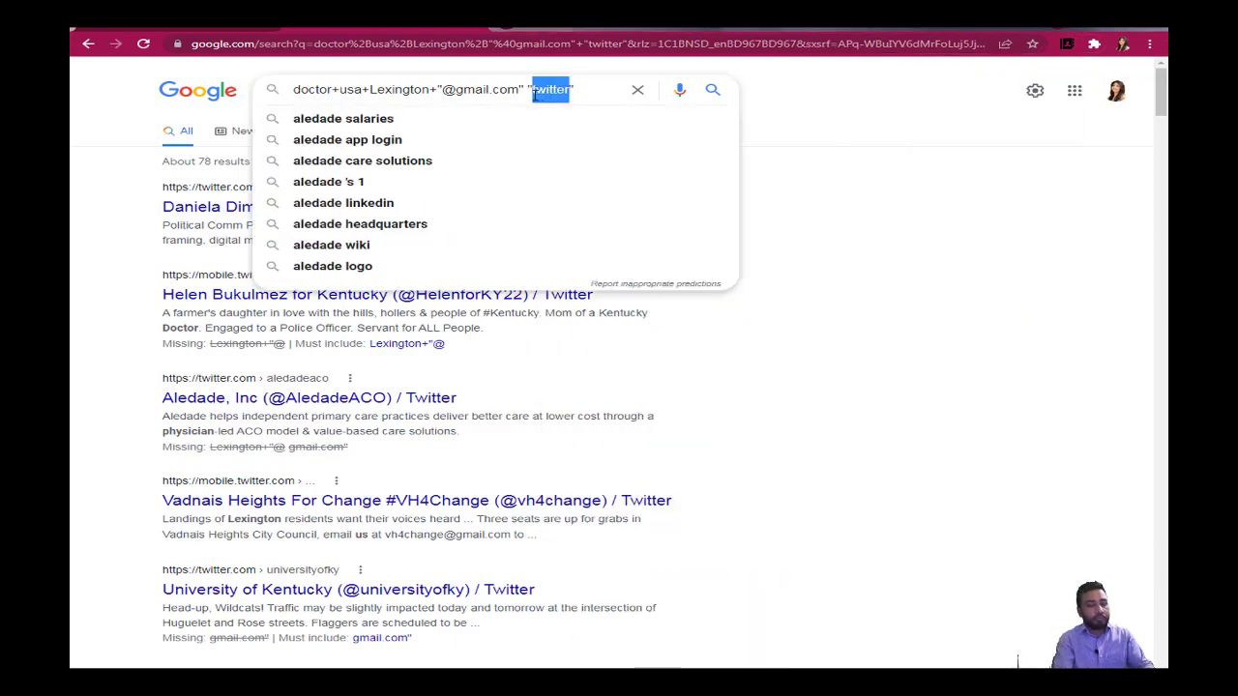
pyautogui.press('BackSpace')
pyautogui.write('IG')
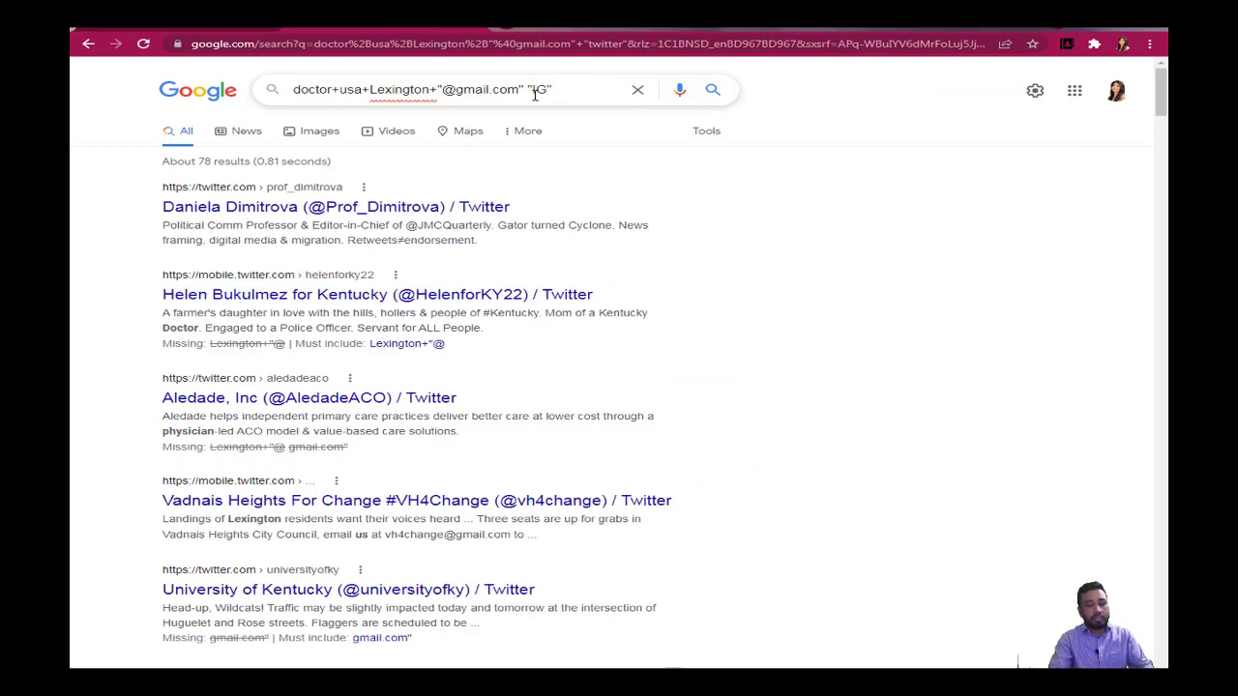
pyautogui.press('Return')
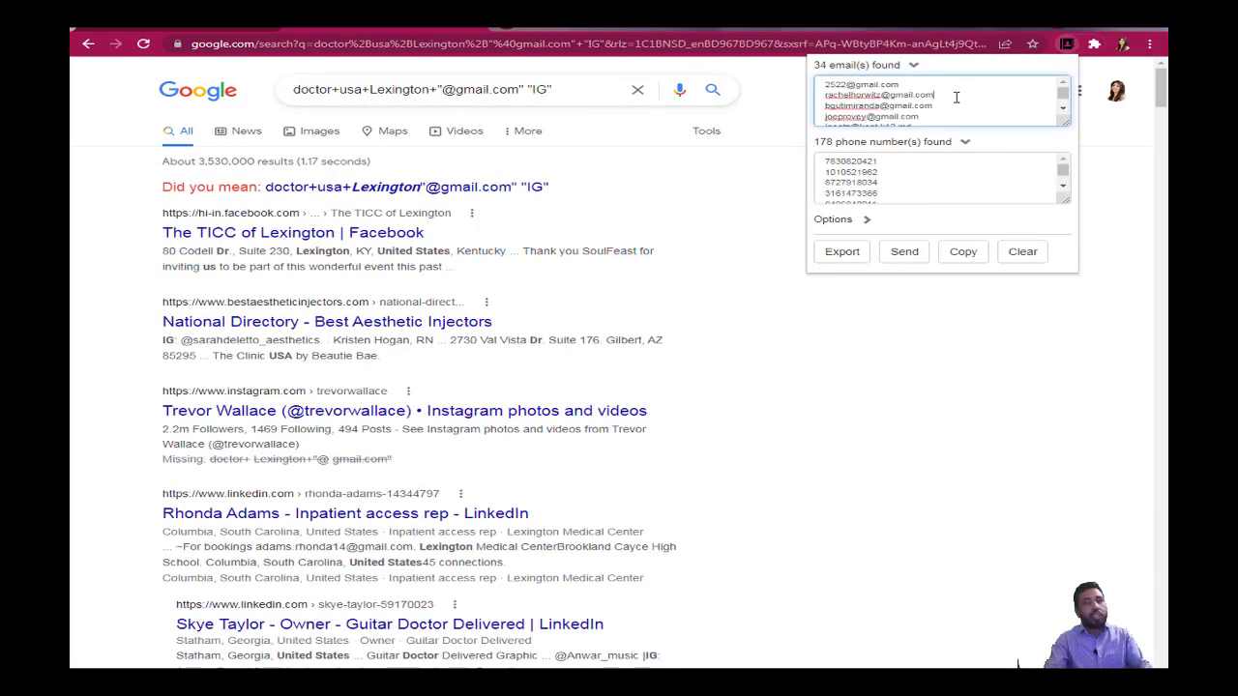
# Step: Copy the full list of email addresses Email Exporter extracted from the IG search results
pyautogui.hotkey('ctrl', 'a')
pyautogui.rightClick(886, 101)
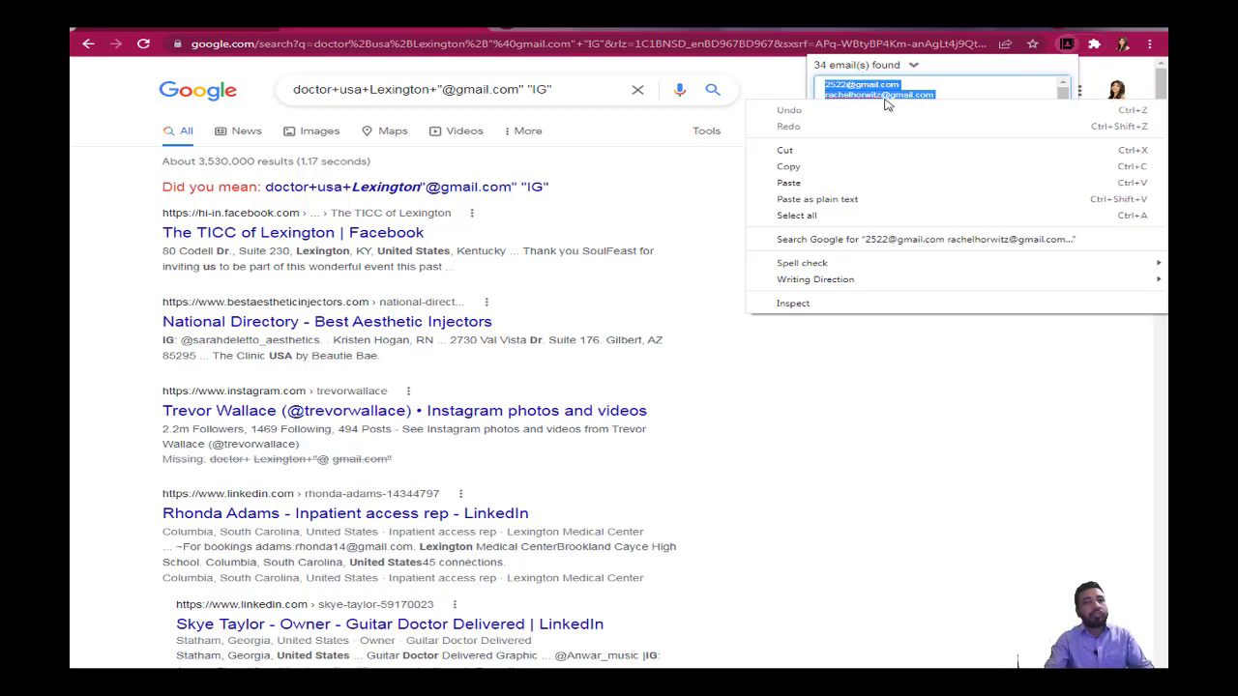
pyautogui.click(787, 167)
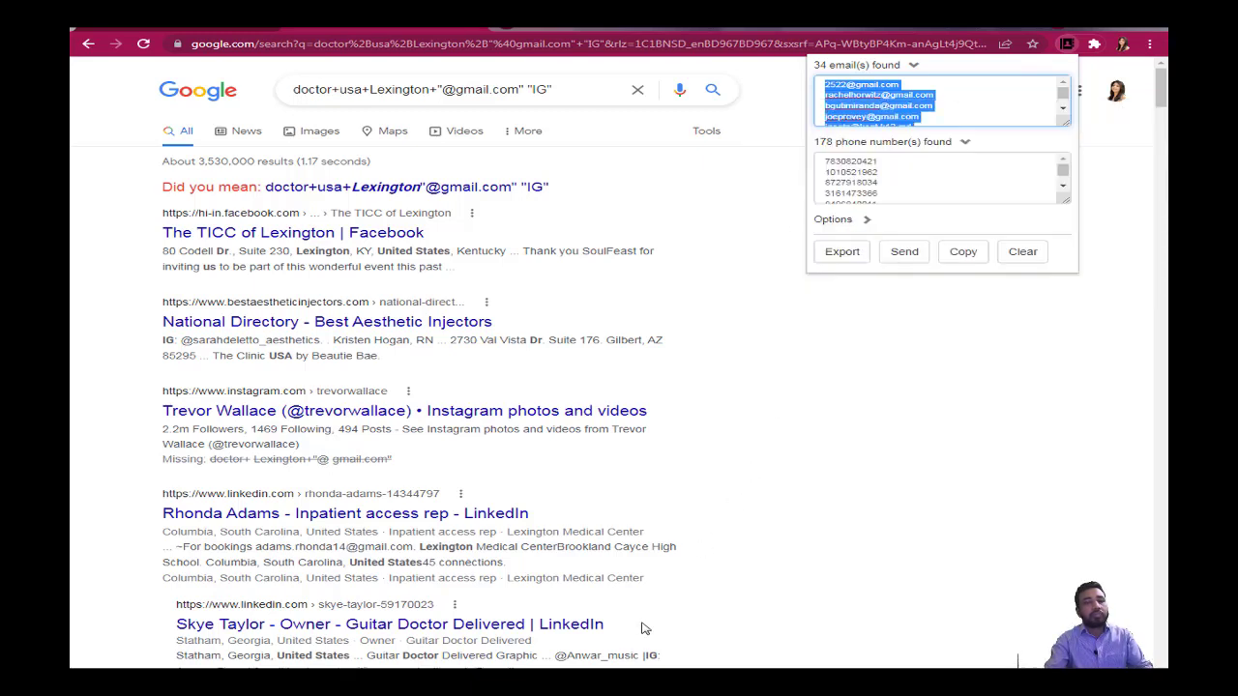
# Step: Switch to Doctor-1K in Notepad, paste the copied IG addresses on a new line at the end of the list, and save the file
pyautogui.hotkey('alt', 'Tab')
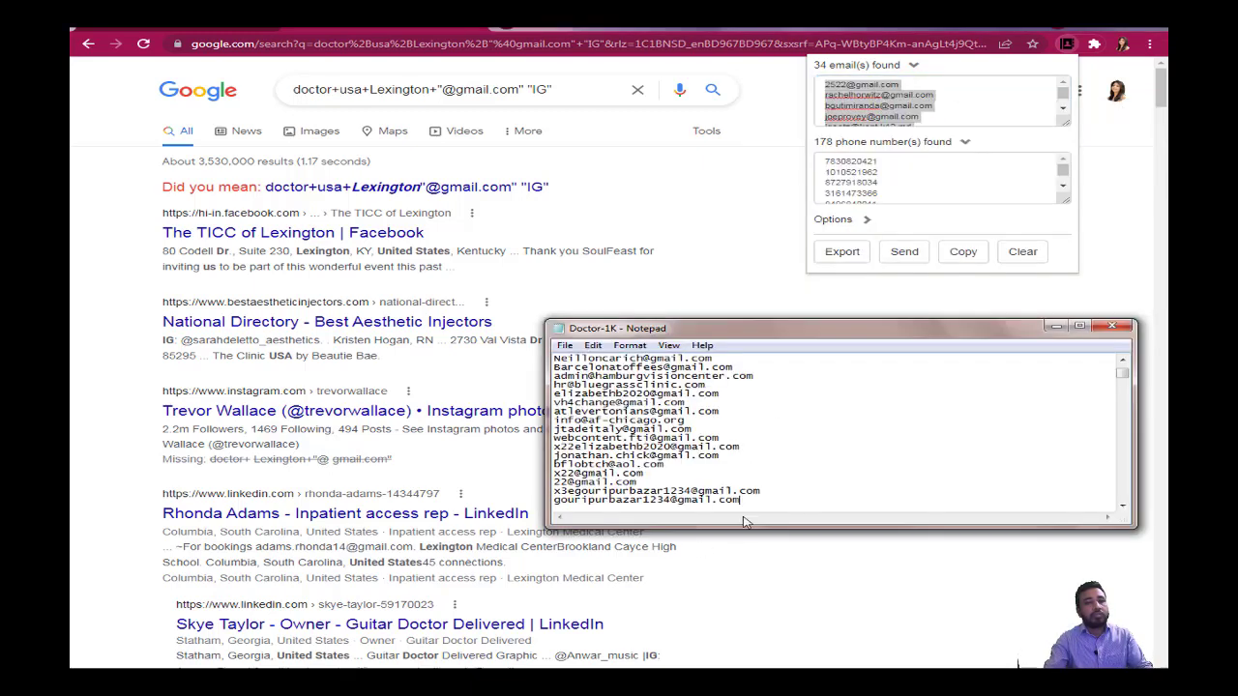
pyautogui.press('Return')
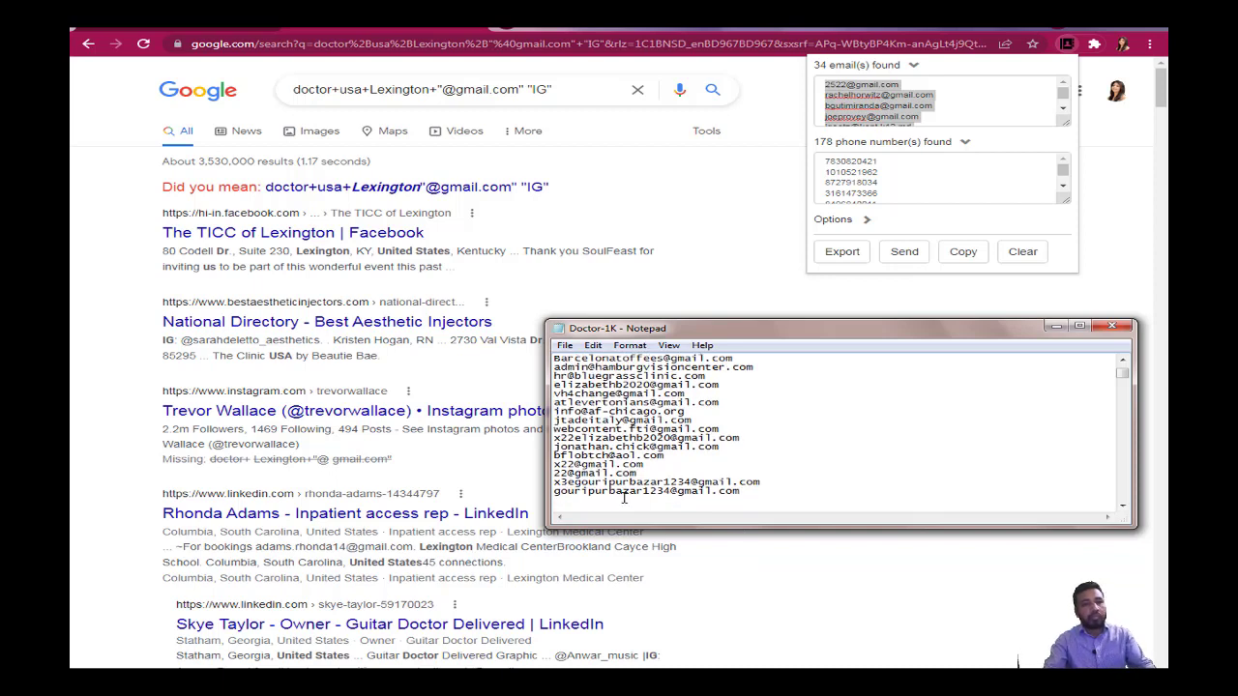
pyautogui.rightClick(624, 498)
pyautogui.click(663, 371)
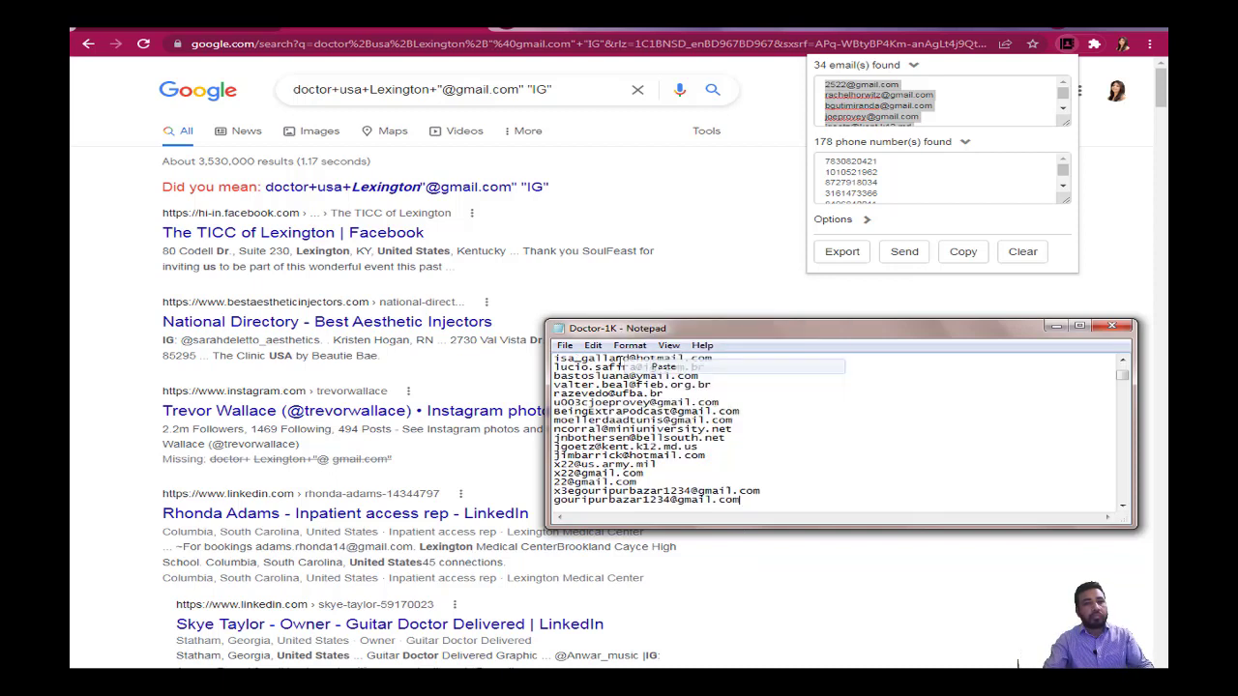
pyautogui.click(563, 347)
pyautogui.click(581, 389)
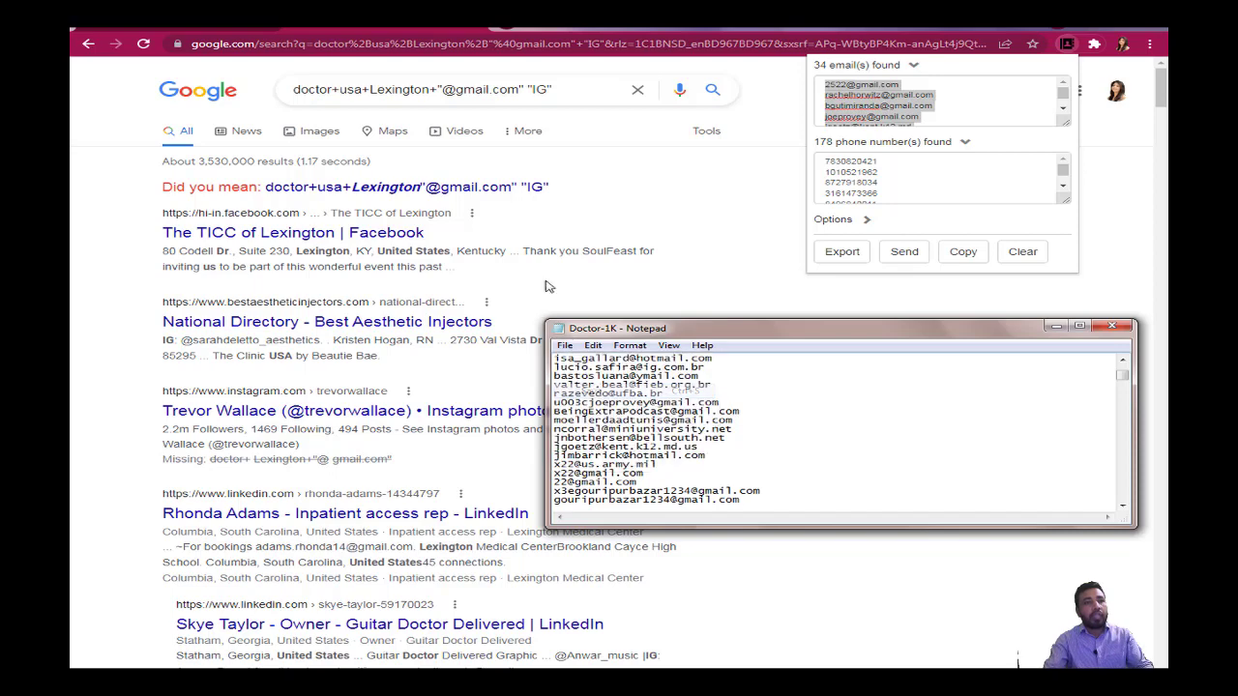
pyautogui.doubleClick(549, 89)
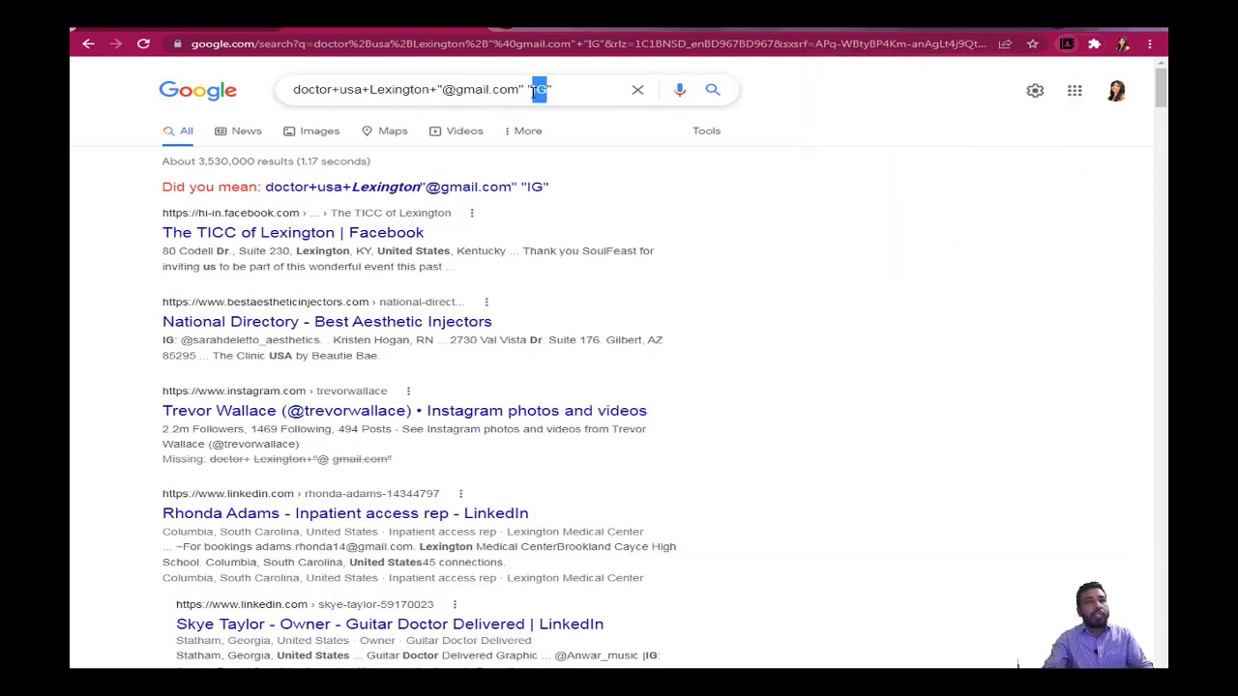
pyautogui.write('Pinterest')
pyautogui.press('Return')
# Step: Copy the full list of email addresses Email Exporter extracted from the Pinterest search results
pyautogui.hotkey('ctrl', 'a')
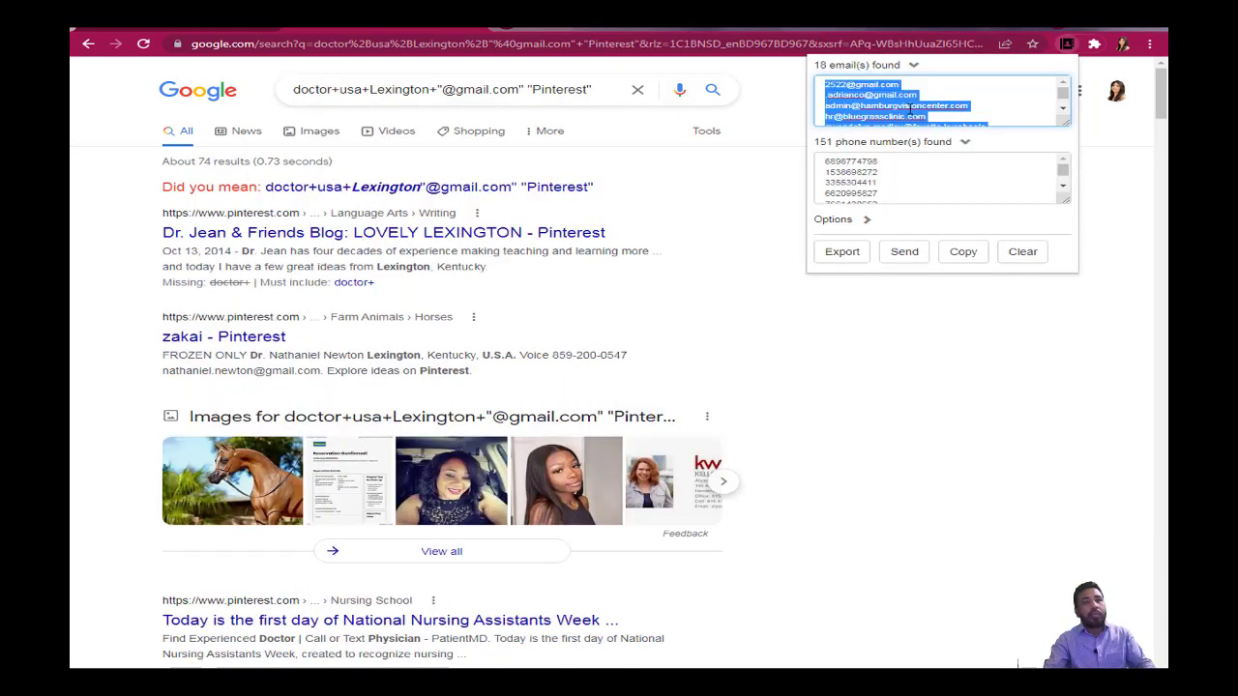
pyautogui.rightClick(909, 109)
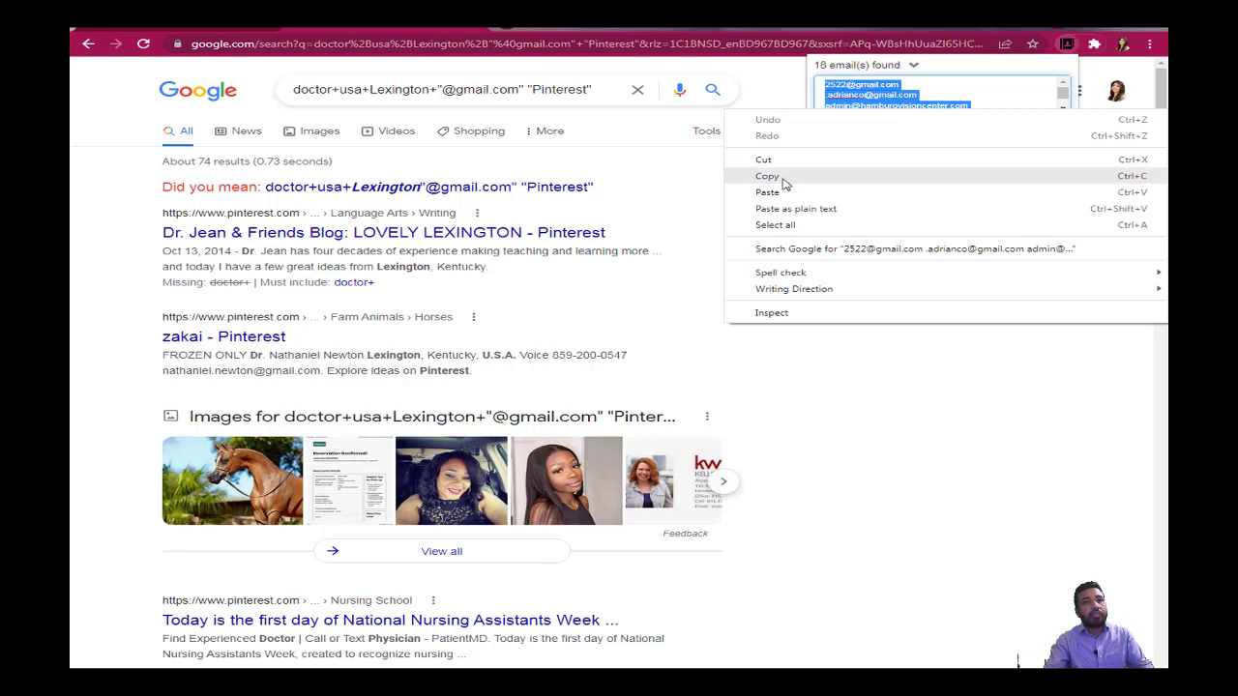
pyautogui.click(767, 176)
# Step: Switch to Doctor-1K in Notepad, paste the copied Pinterest addresses on a new line at the end of the list, and save the file
pyautogui.hotkey('alt', 'Tab')
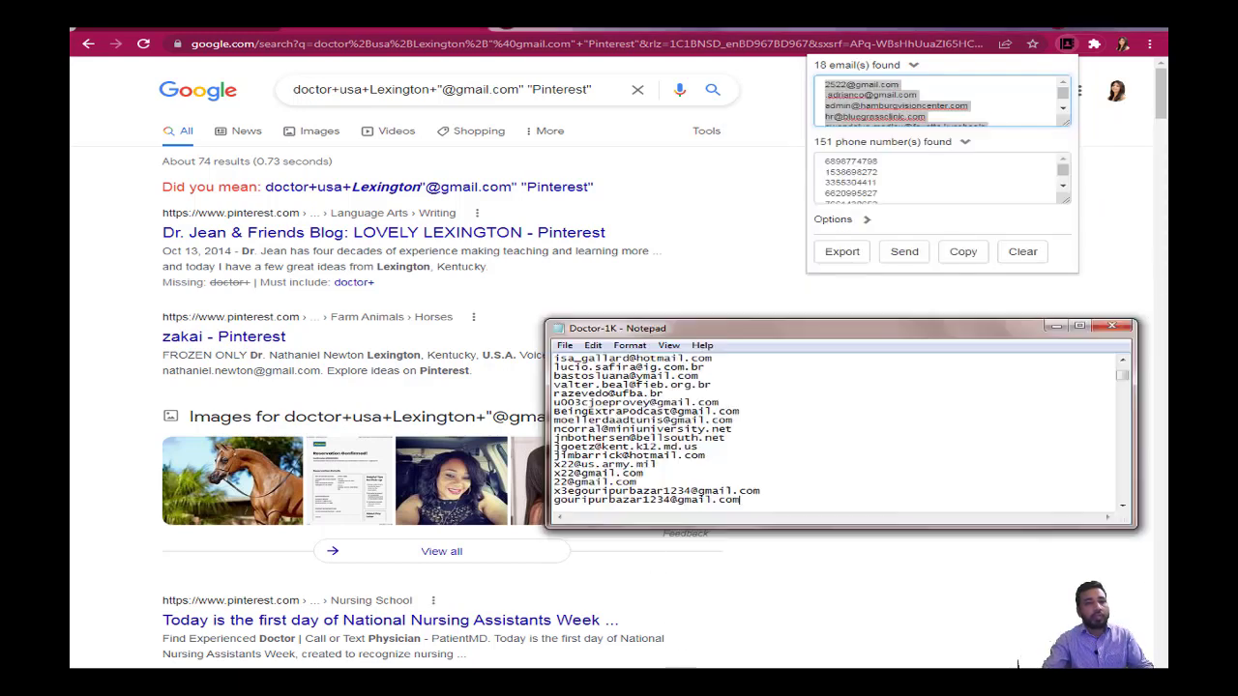
pyautogui.click(760, 500)
pyautogui.press('Return')
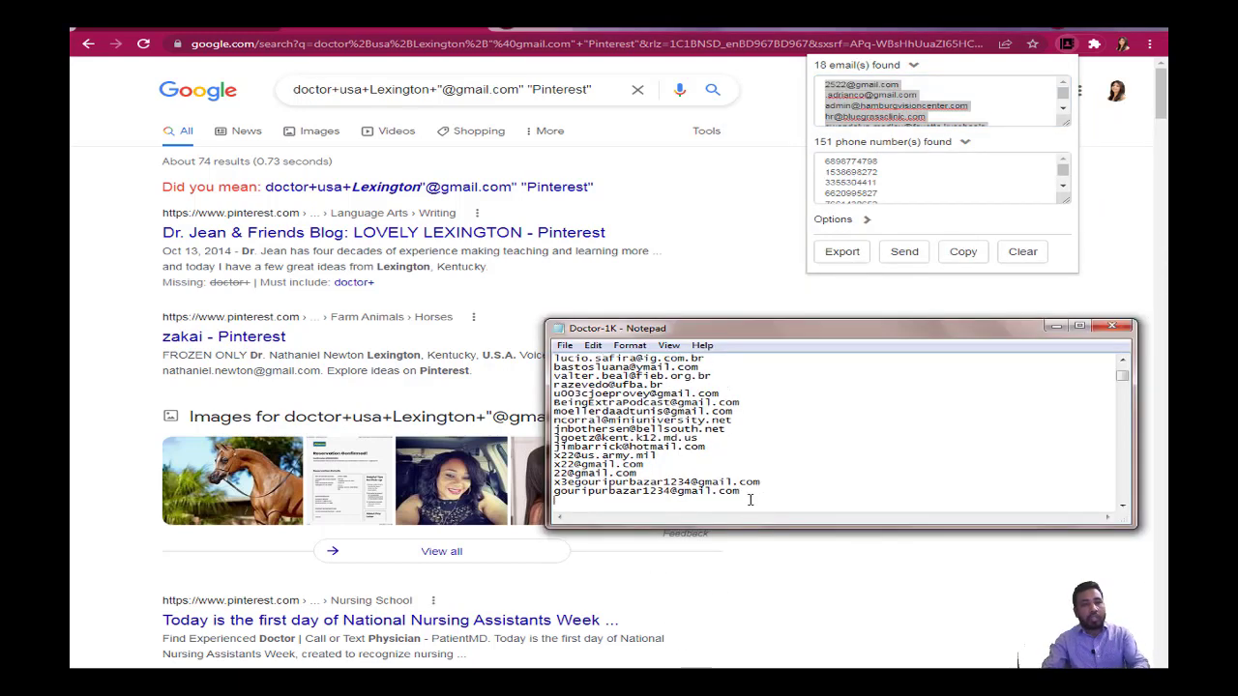
pyautogui.rightClick(584, 503)
pyautogui.click(619, 371)
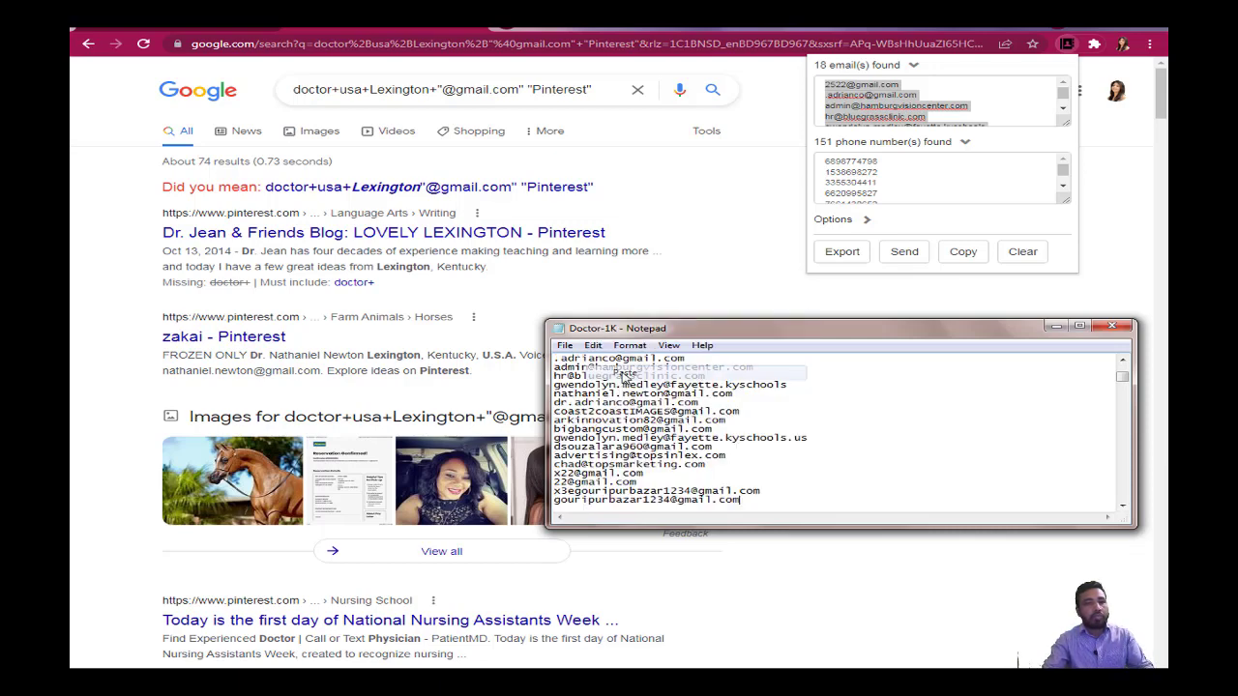
pyautogui.click(564, 345)
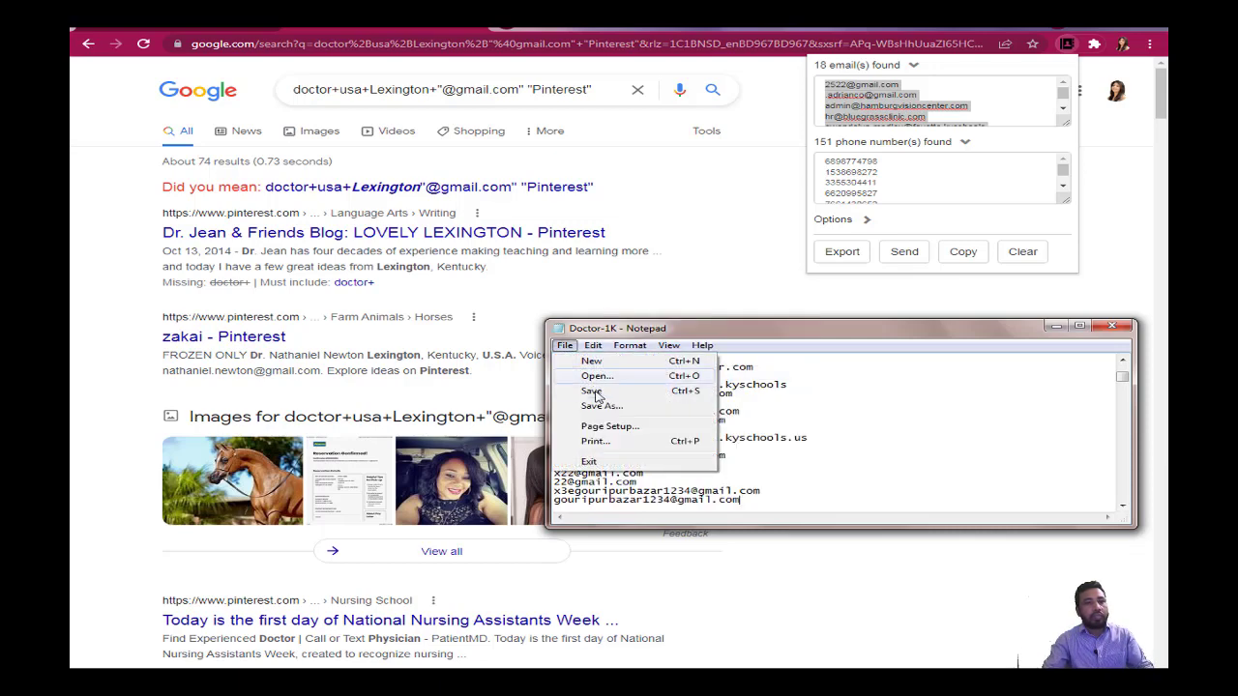
pyautogui.click(564, 345)
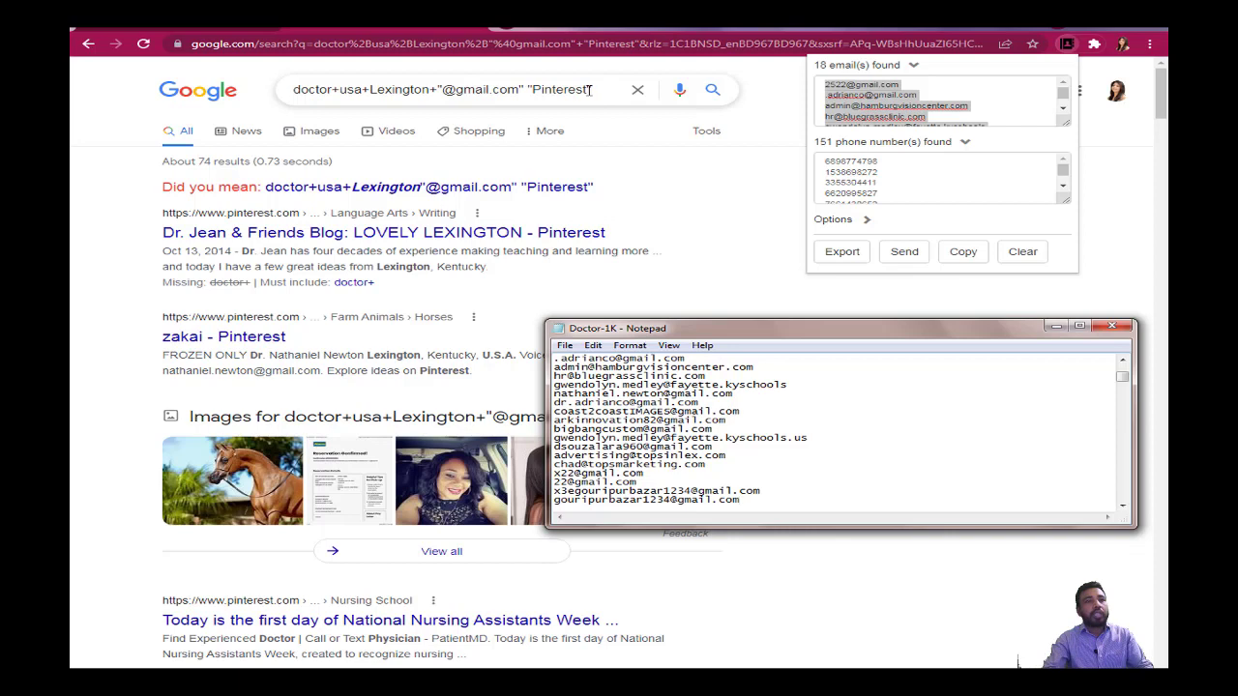
pyautogui.moveTo(589, 89); pyautogui.dragTo(538, 100)
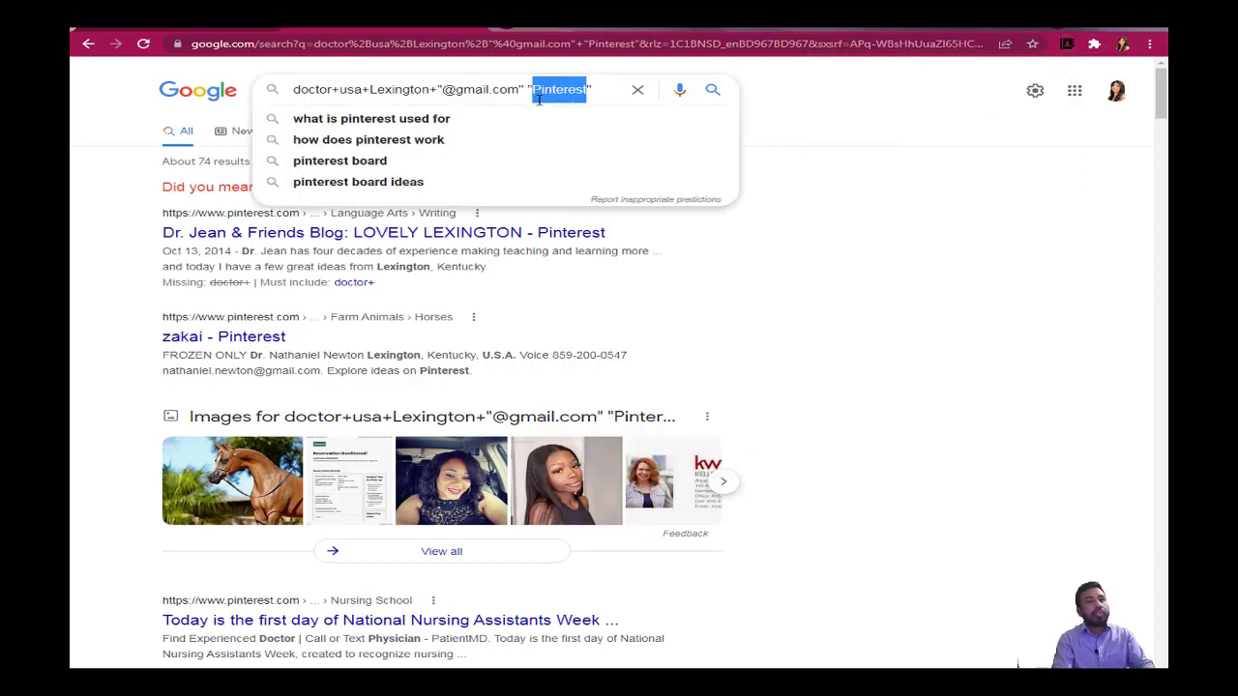
pyautogui.write('rdd')
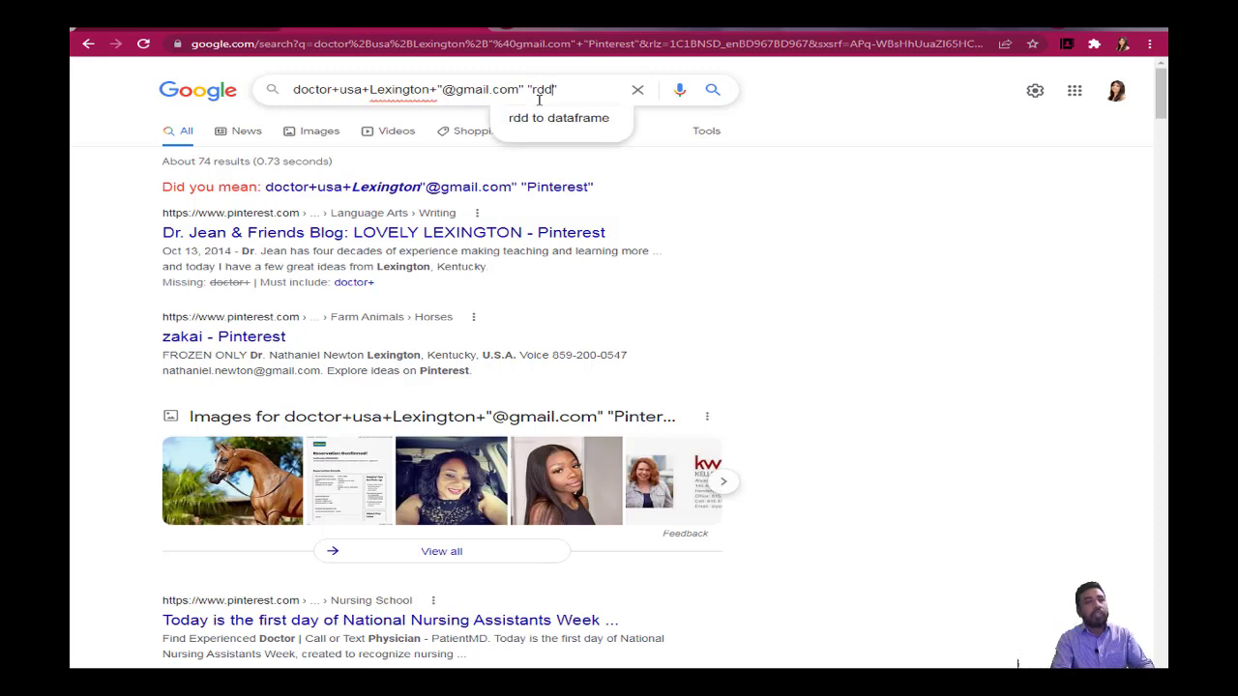
pyautogui.press('BackSpace')
pyautogui.write('eddit')
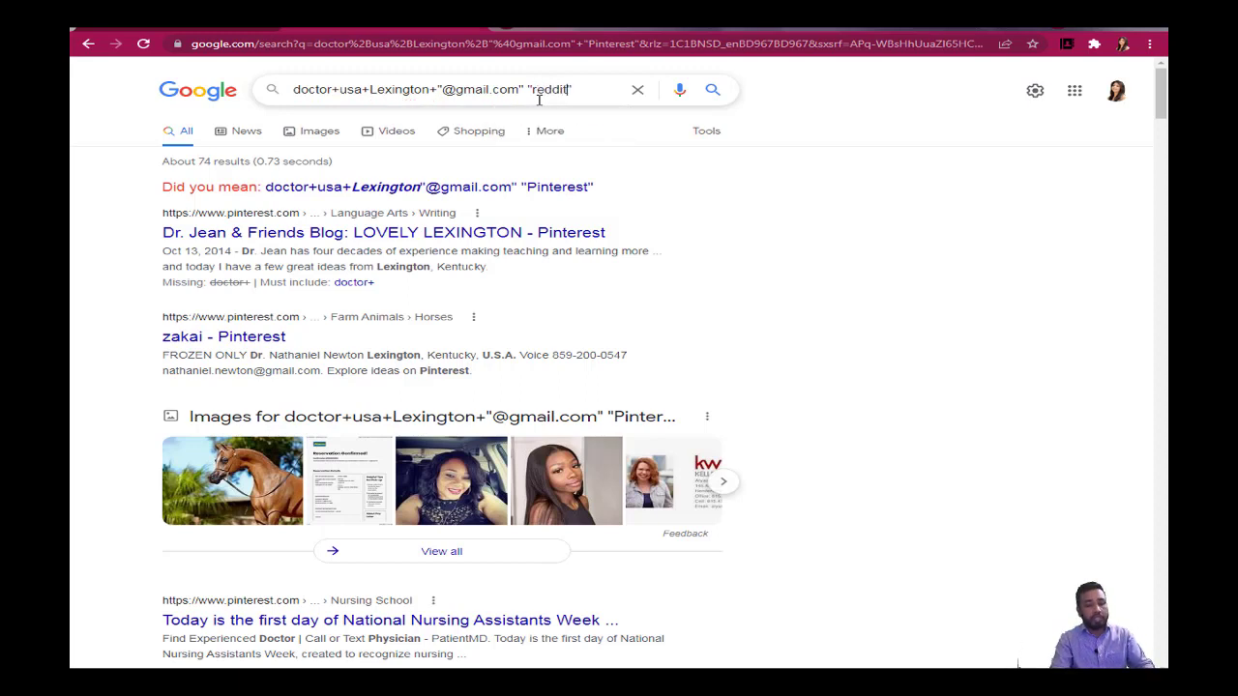
pyautogui.press('Return')
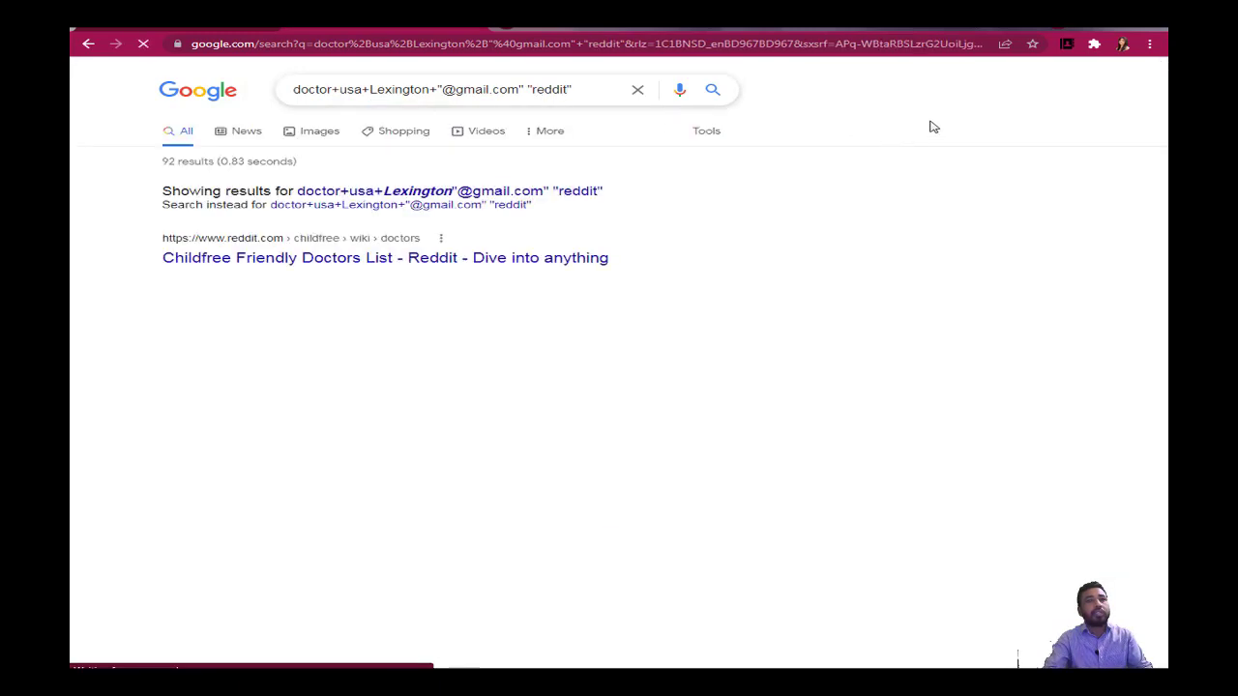
# Step: Copy Email Exporter's addresses from the reddit results onto a new line at the end of Doctor-1K in Notepad and save the file
pyautogui.click(1066, 46)
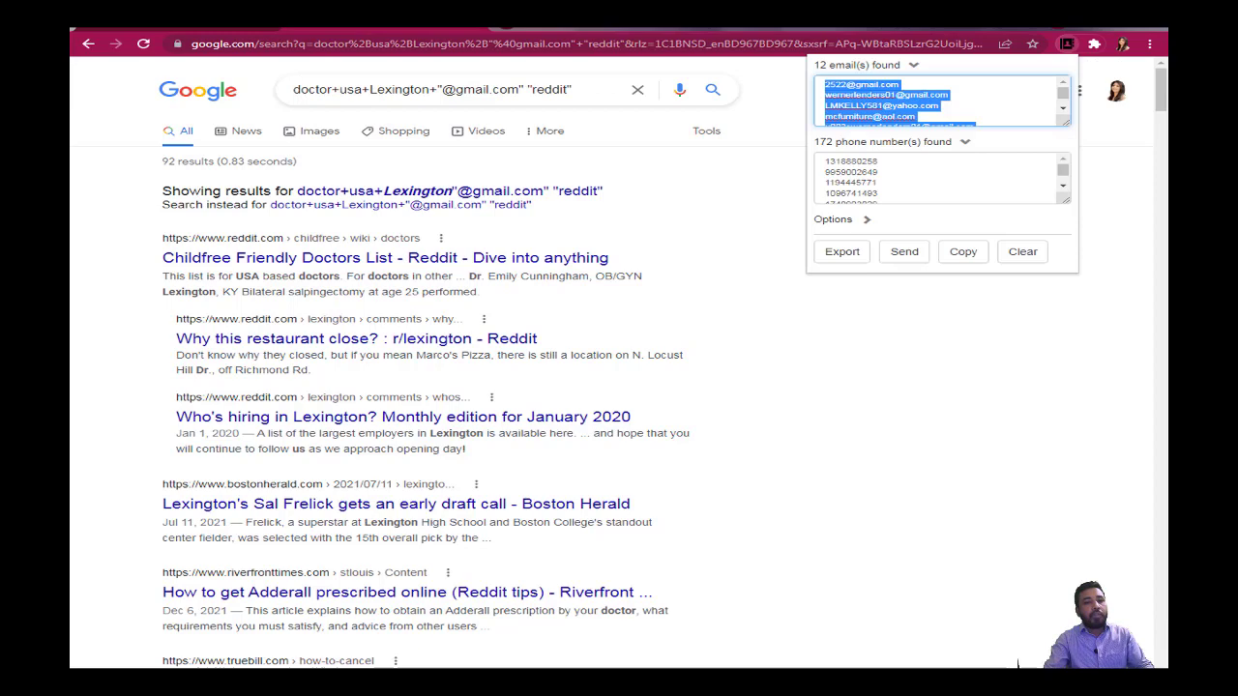
pyautogui.click(677, 619)
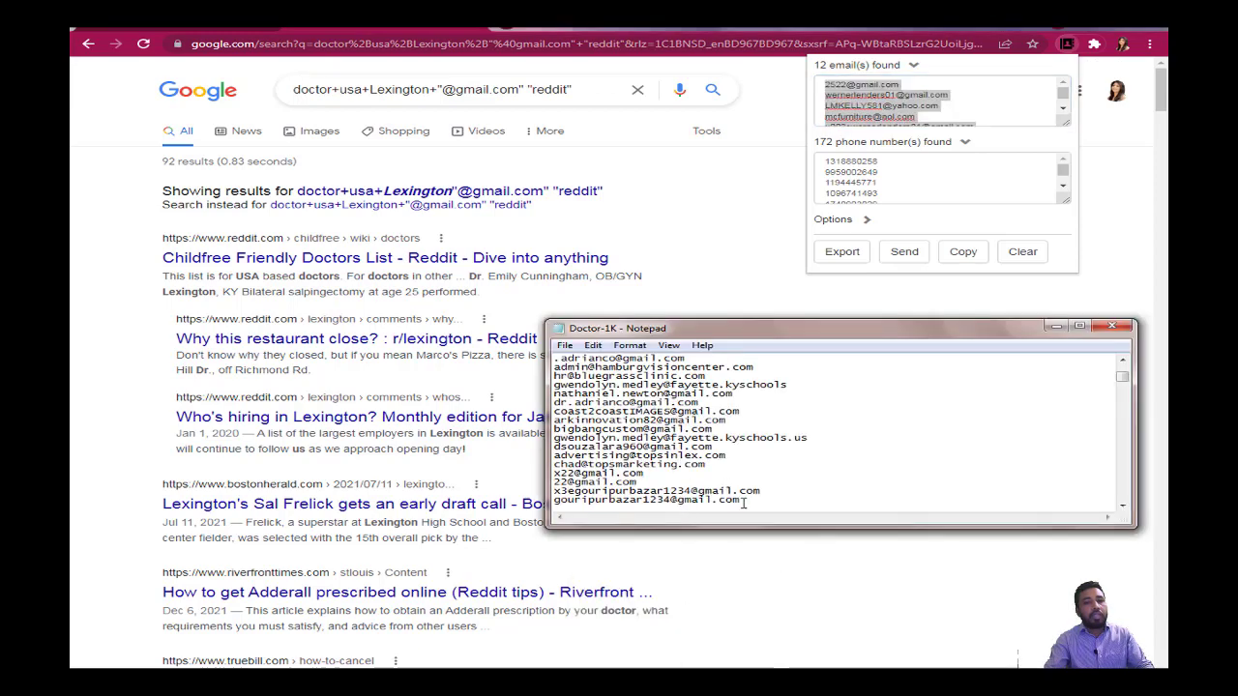
pyautogui.press('Return')
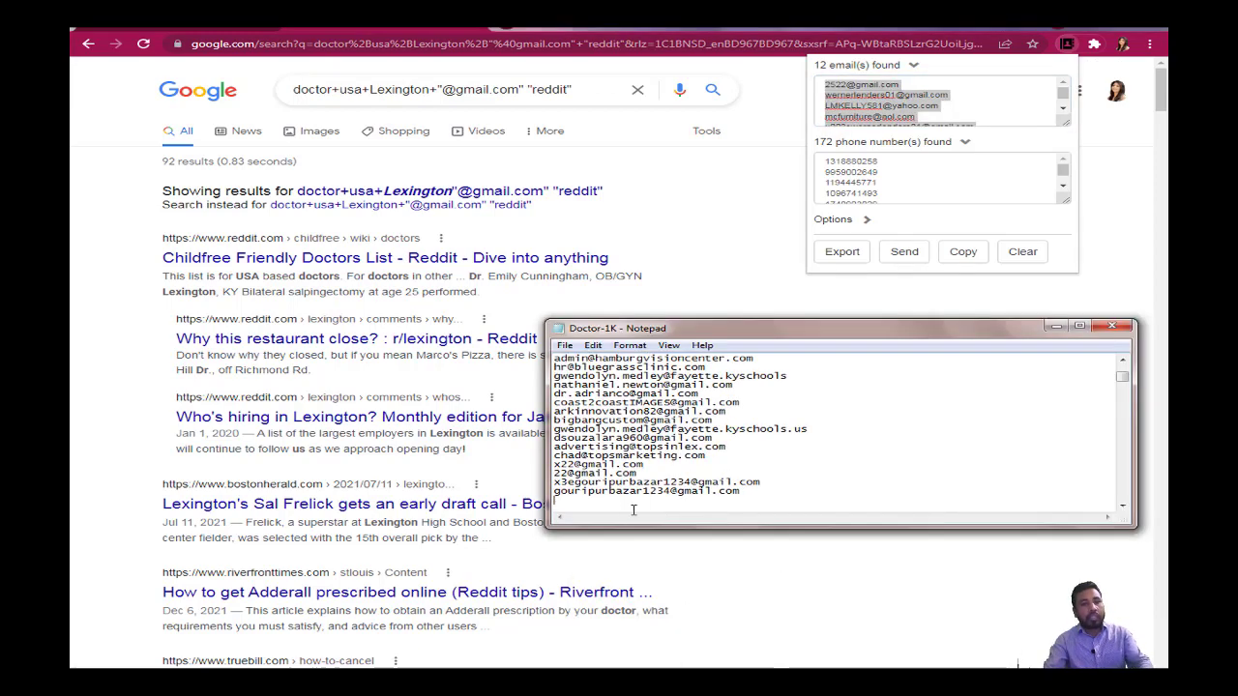
pyautogui.rightClick(583, 499)
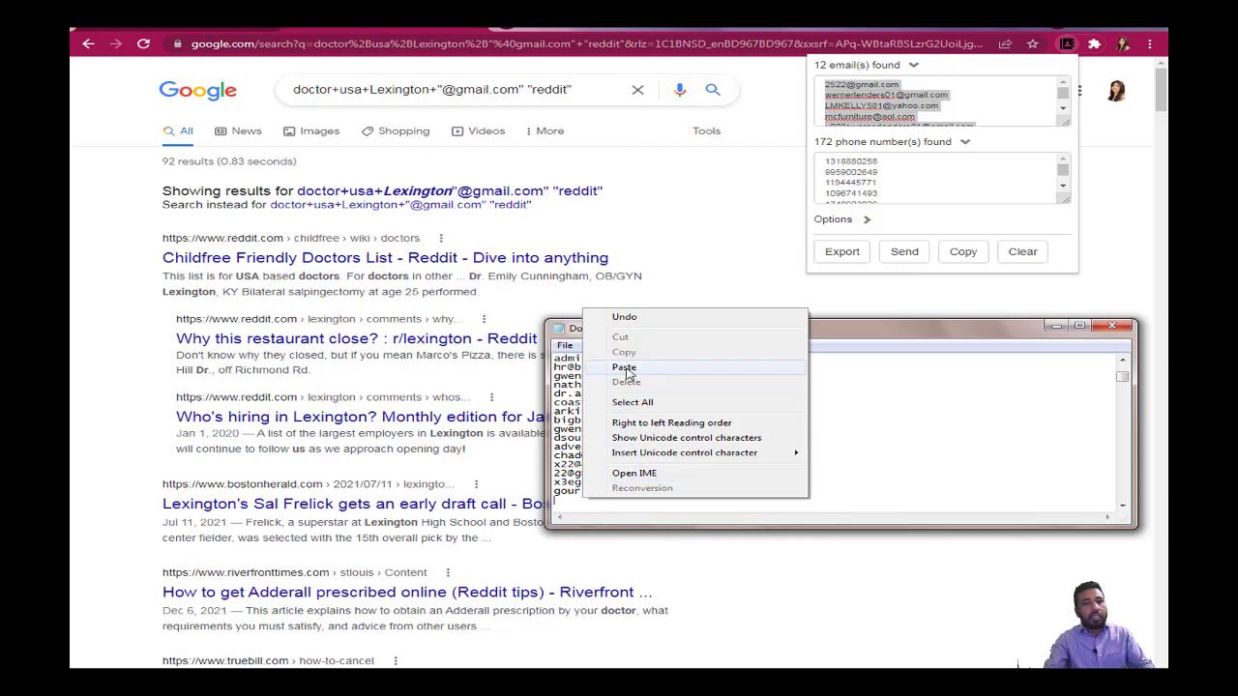
pyautogui.click(627, 368)
pyautogui.click(563, 345)
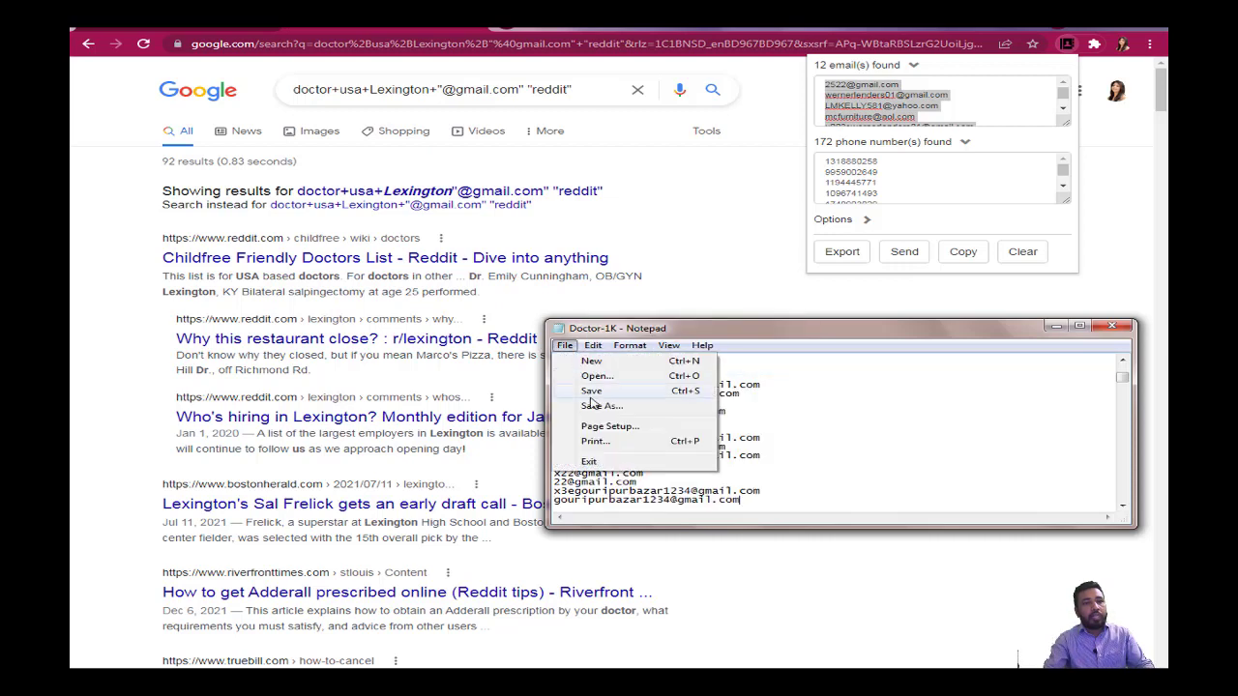
pyautogui.doubleClick(537, 89)
pyautogui.click(534, 94)
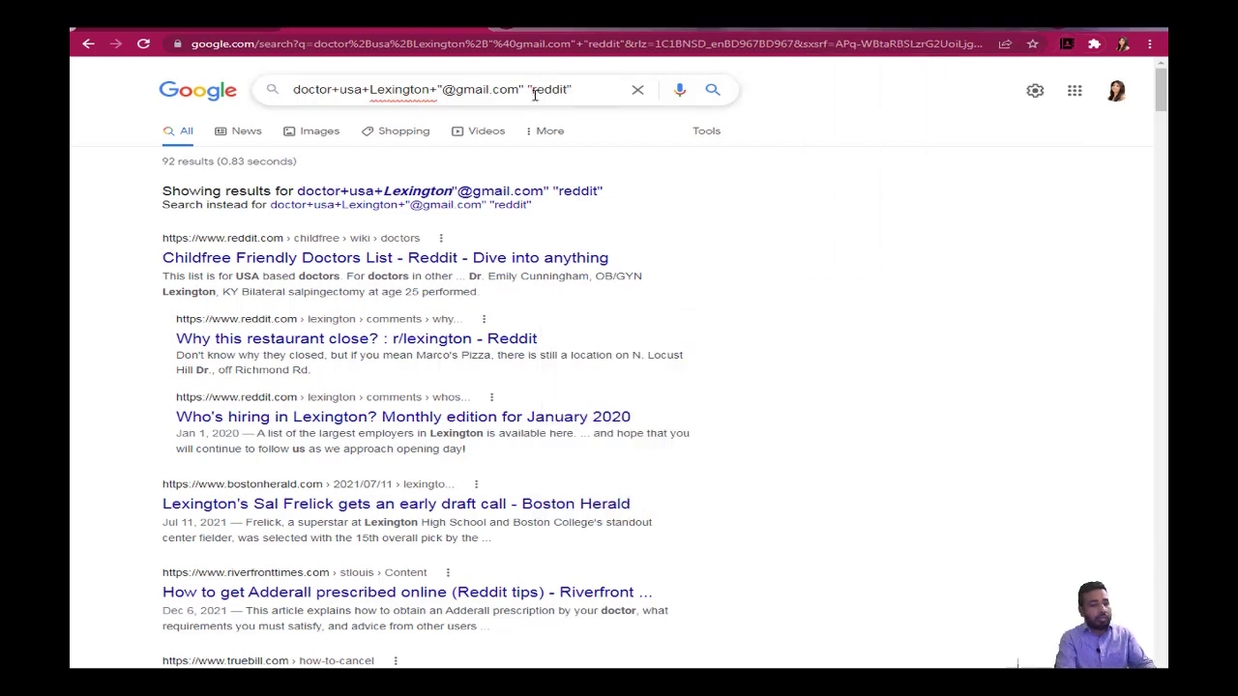
pyautogui.write('u')
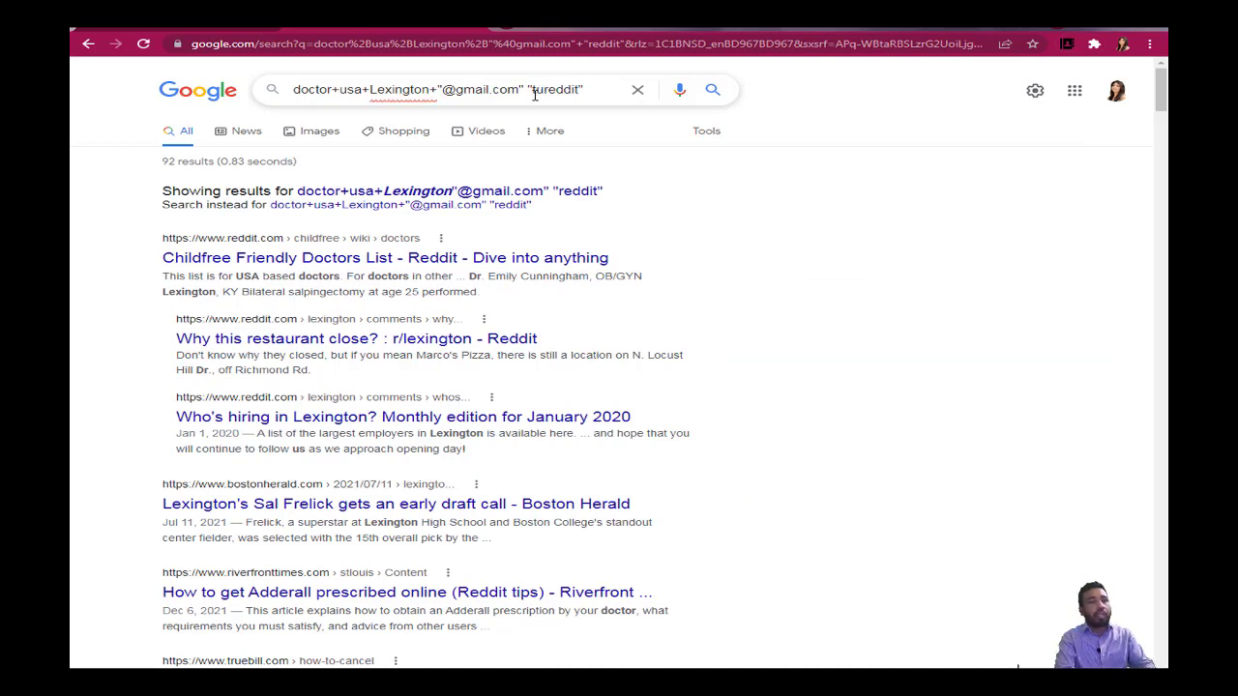
pyautogui.write('m')
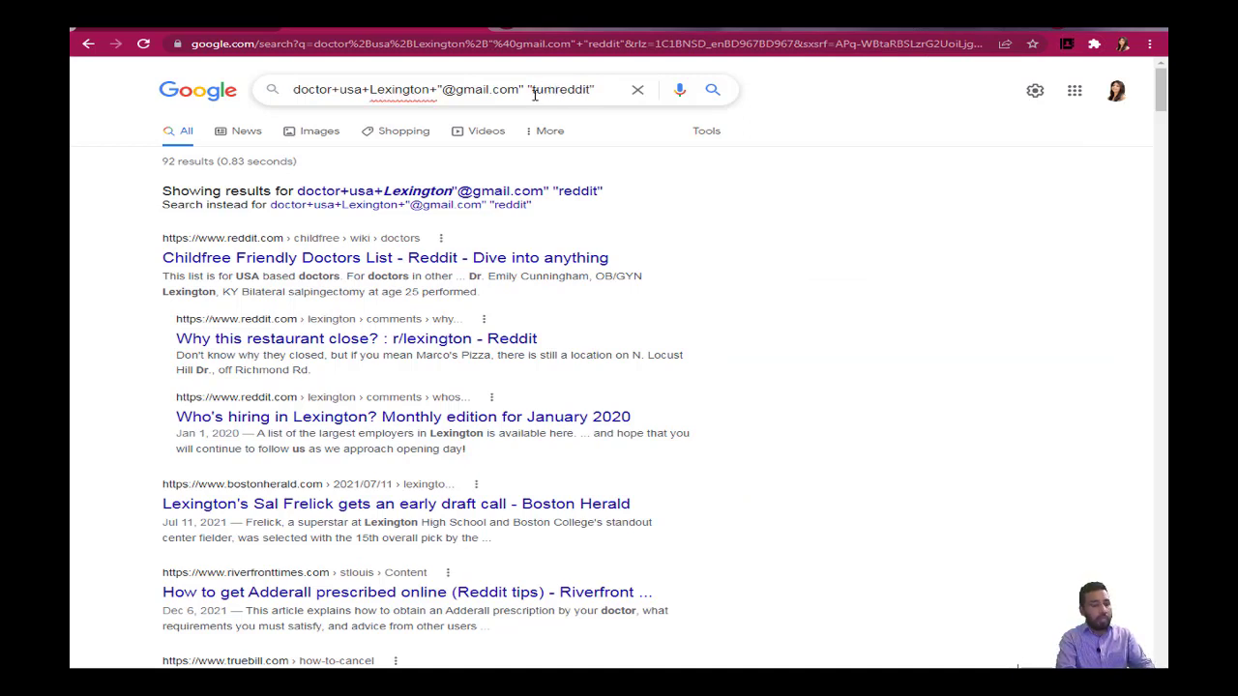
pyautogui.write('blr')
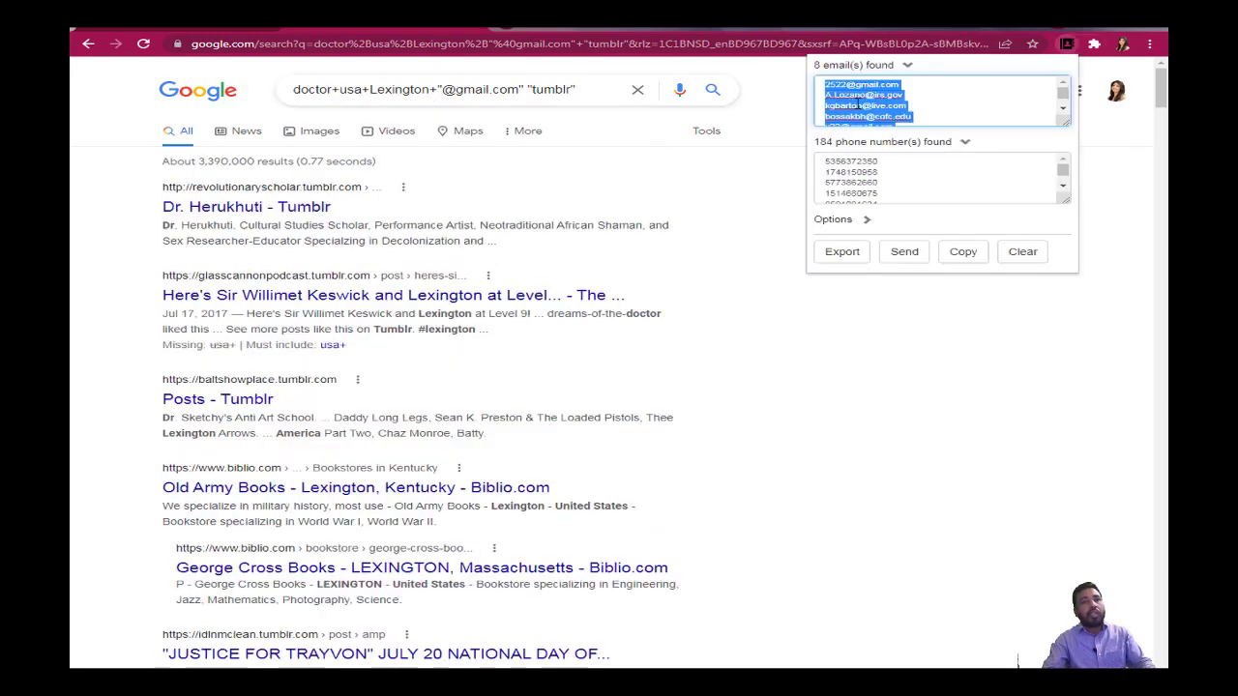
# Step: Copy all addresses Email Exporter extracted from the tumblr results and paste them on a new line at the end of Doctor-1K in Notepad
pyautogui.rightClick(855, 101)
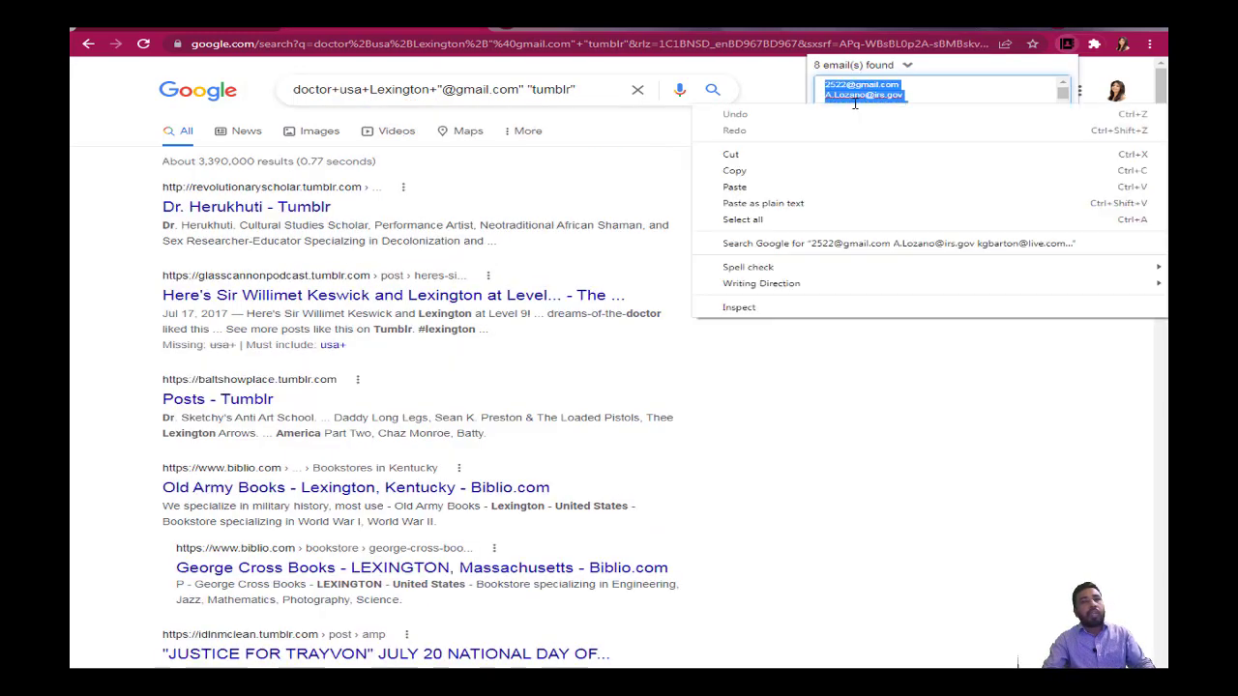
pyautogui.click(737, 172)
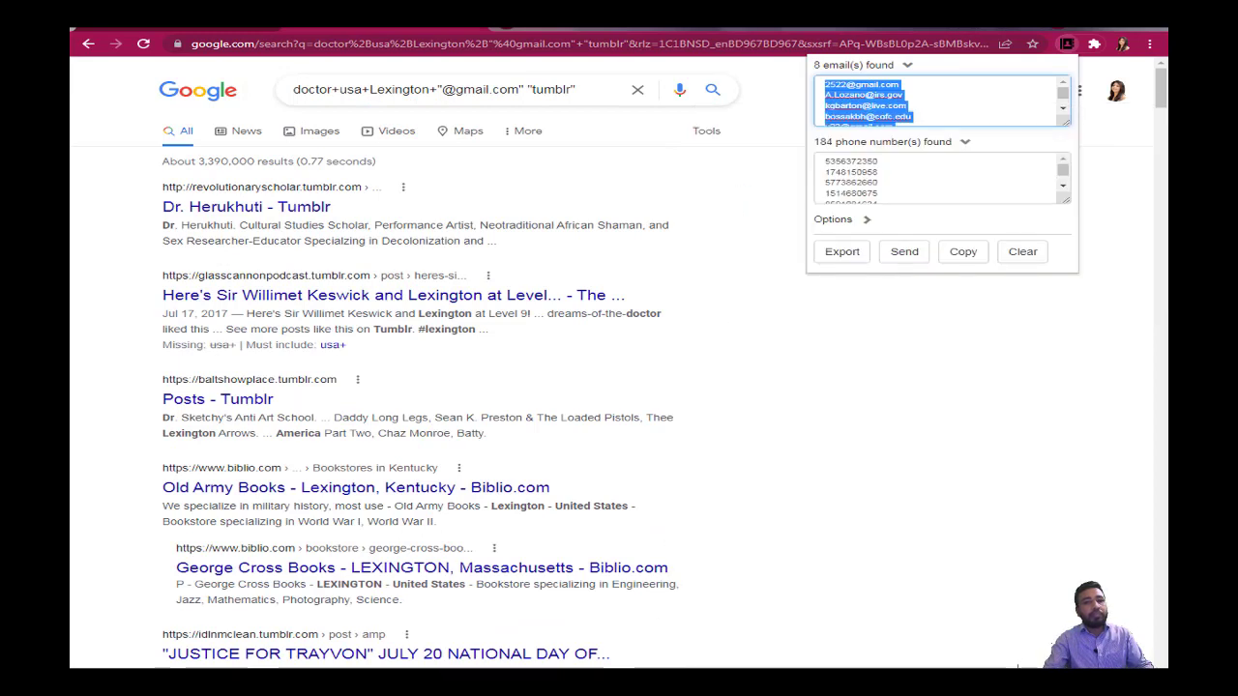
pyautogui.hotkey('alt', 'Tab')
pyautogui.press('Return')
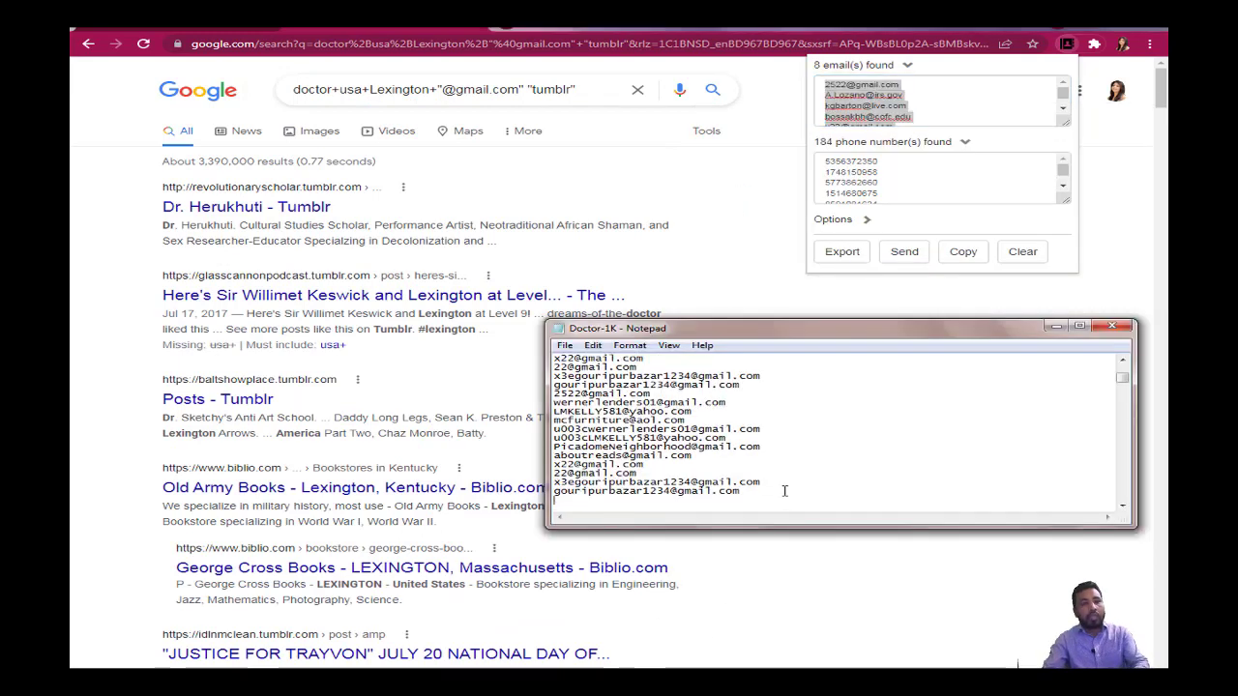
pyautogui.rightClick(587, 502)
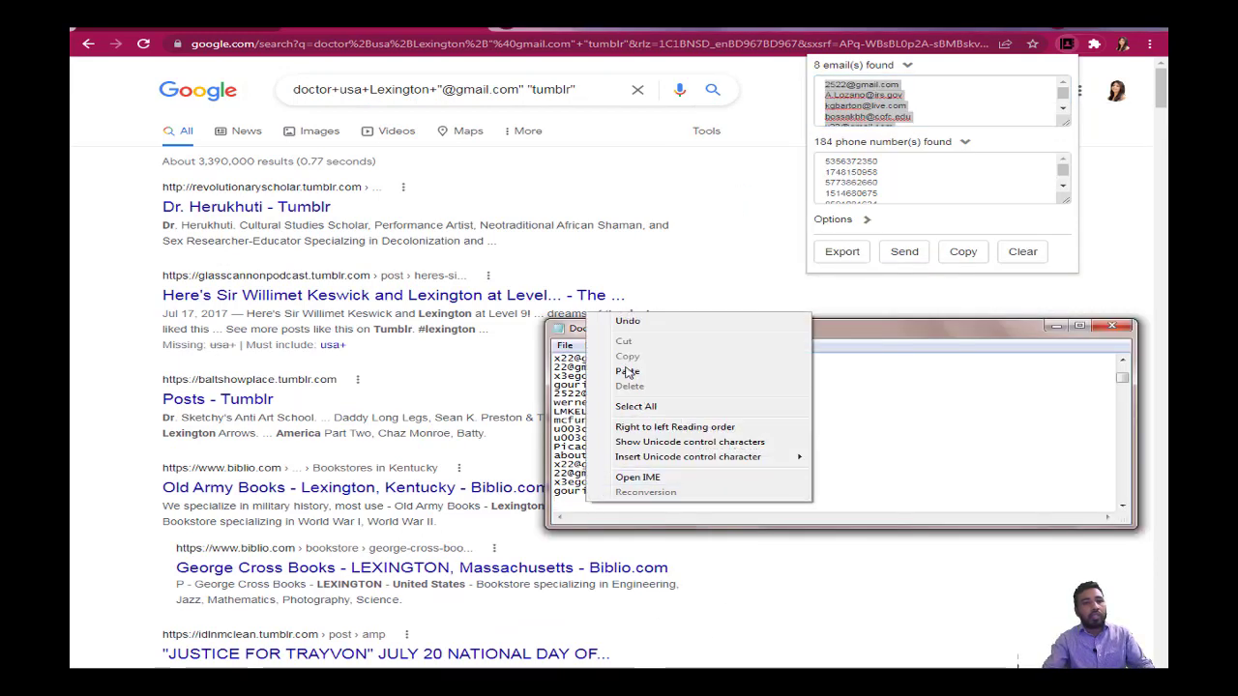
pyautogui.click(627, 373)
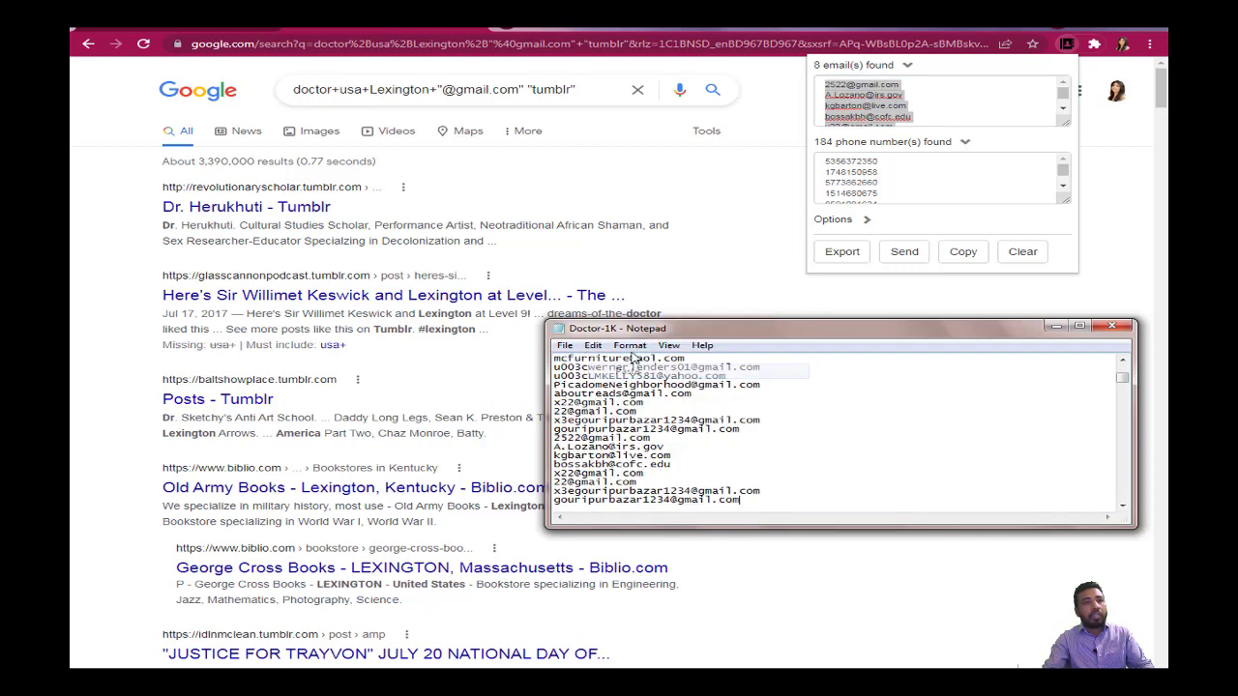
pyautogui.click(571, 90)
pyautogui.moveTo(571, 90); pyautogui.dragTo(532, 95)
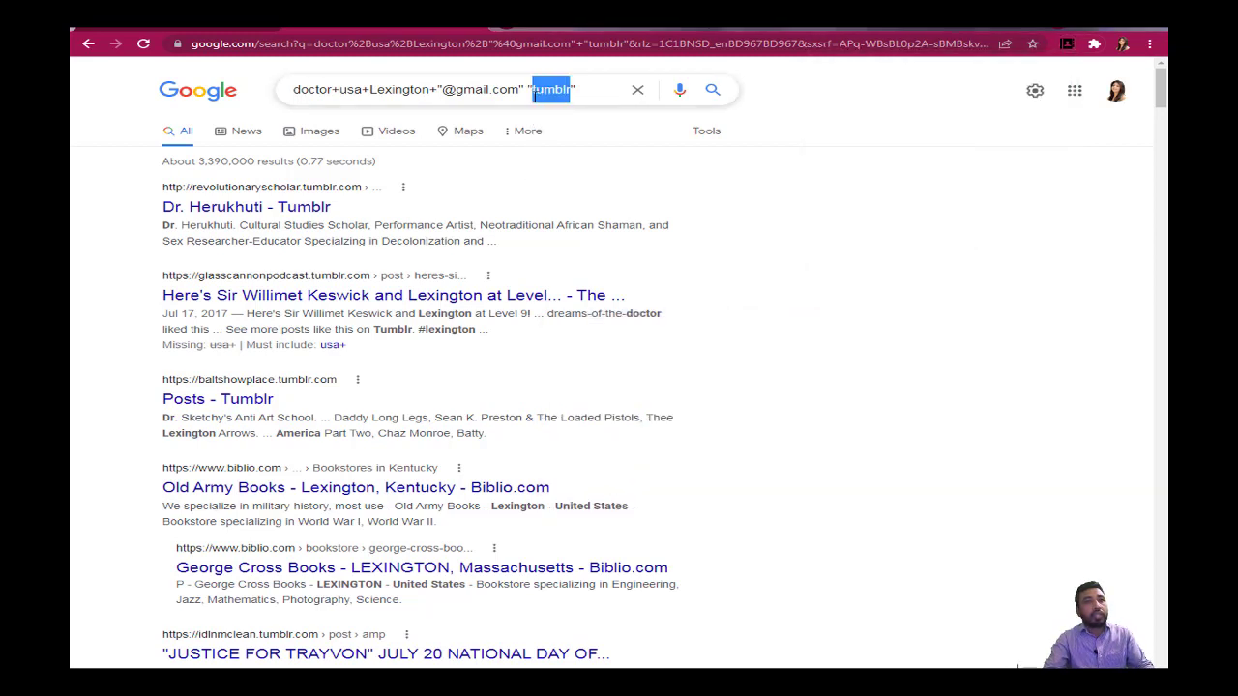
pyautogui.write('qq')
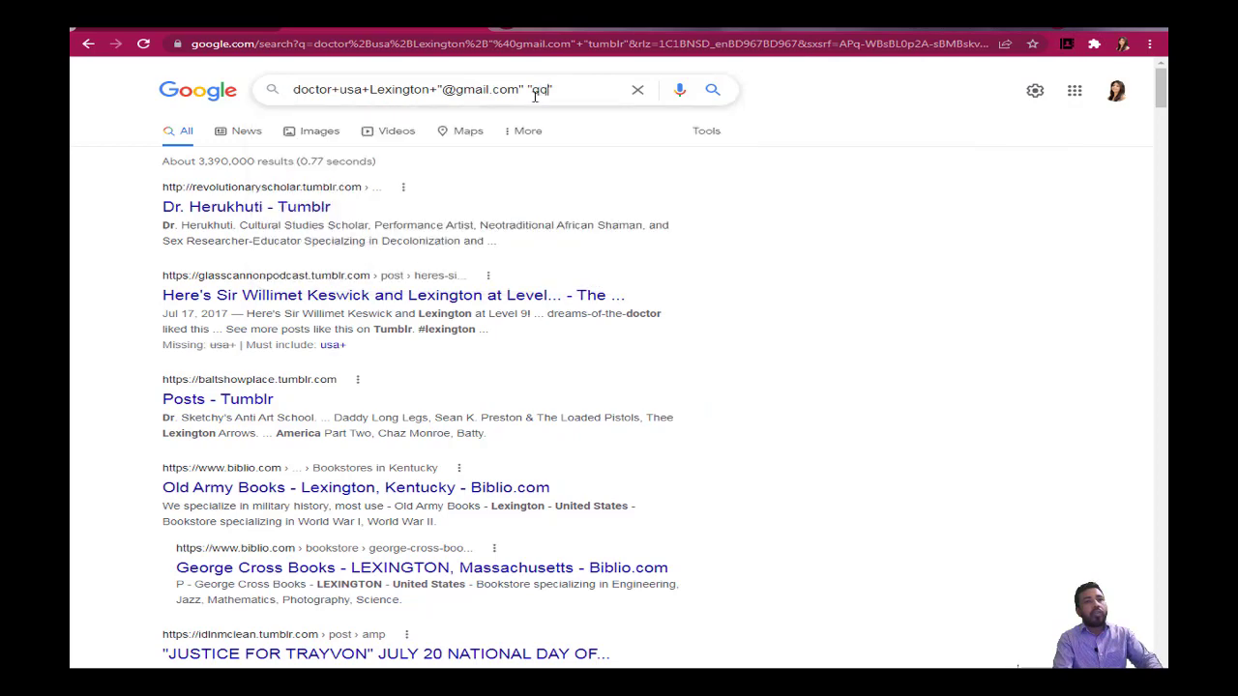
pyautogui.press('Return')
# Step: Extract the email addresses from the qq search results with Email Exporter and copy the full list
pyautogui.click(1067, 43)
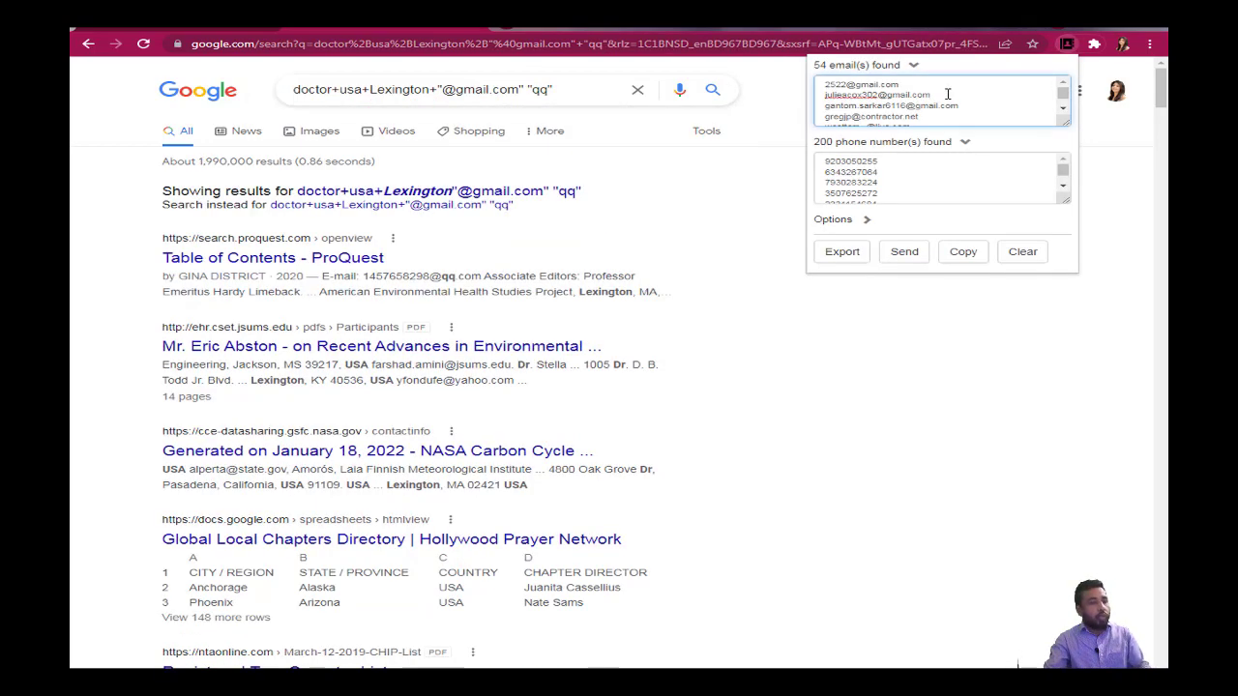
pyautogui.click(948, 94)
pyautogui.hotkey('ctrl', 'a')
pyautogui.rightClick(943, 99)
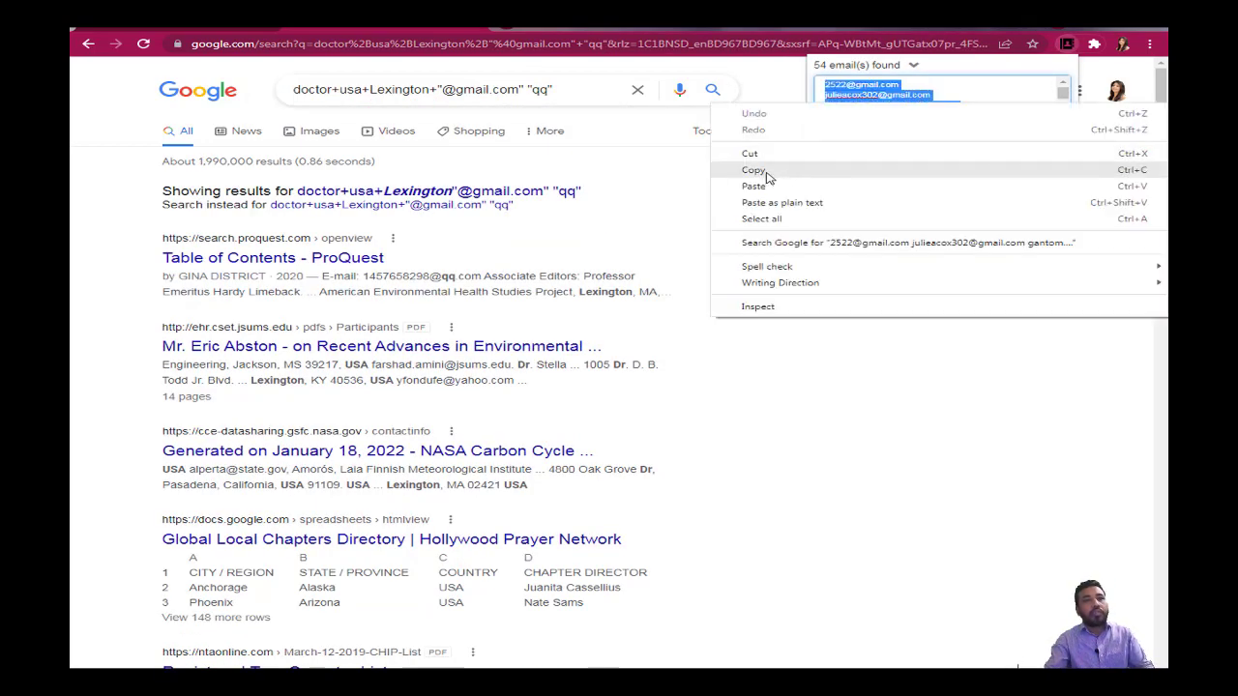
pyautogui.click(753, 170)
# Step: Switch to Doctor-1K in Notepad, paste the copied qq addresses on a new line at the end of the list, and save the file
pyautogui.hotkey('alt', 'Tab')
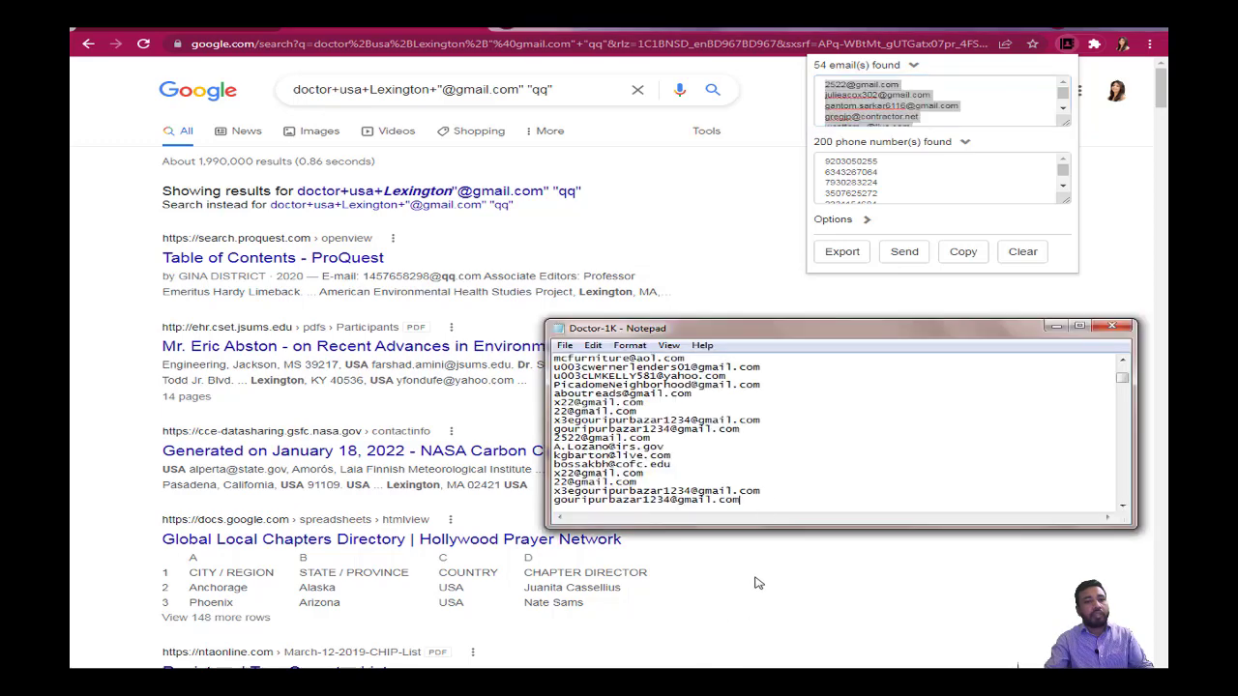
pyautogui.press('Return')
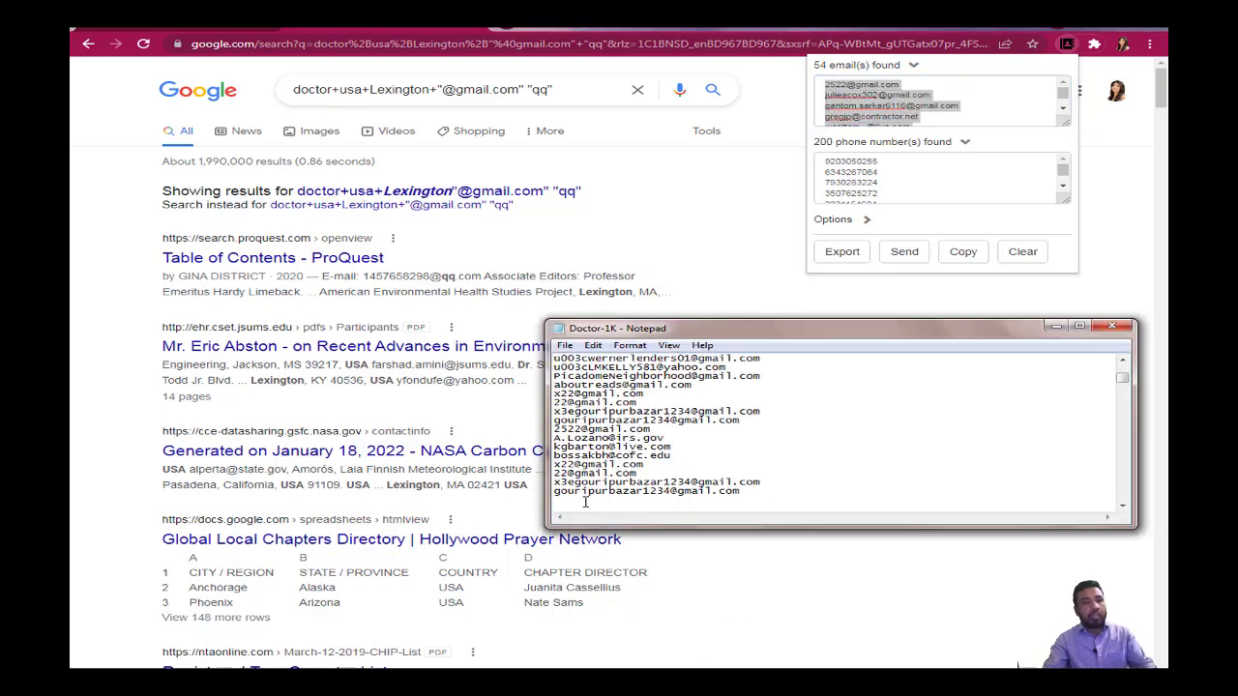
pyautogui.rightClick(609, 502)
pyautogui.click(624, 372)
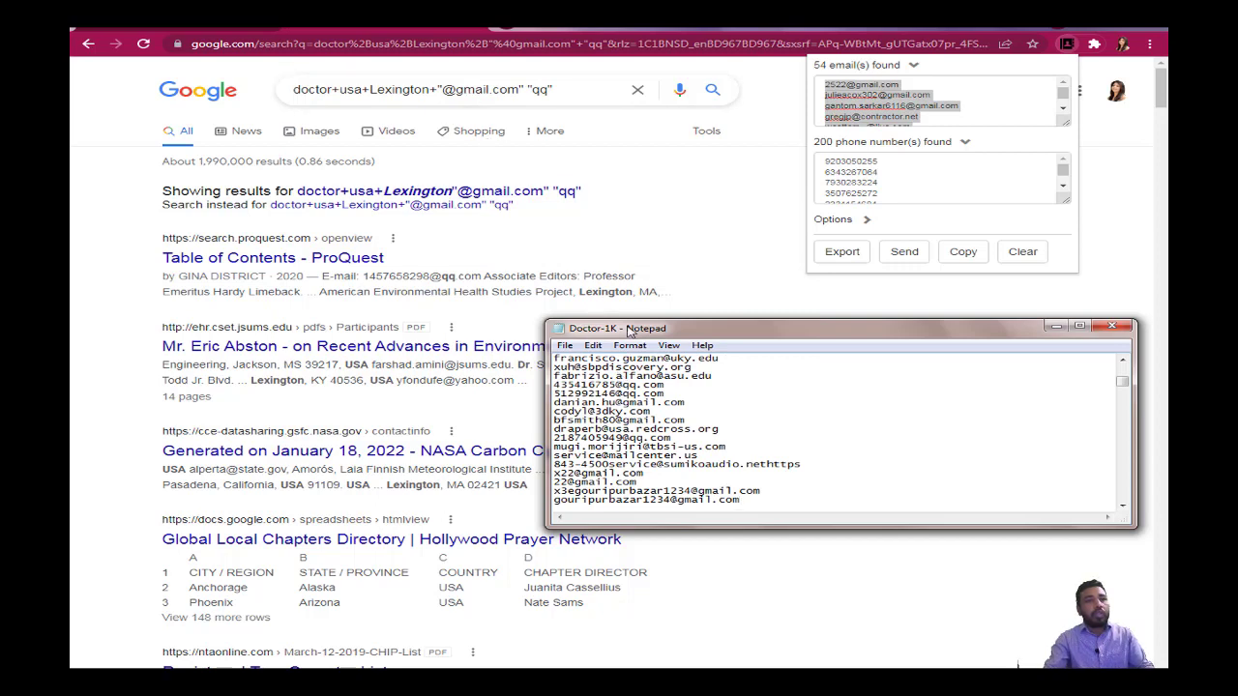
pyautogui.click(565, 346)
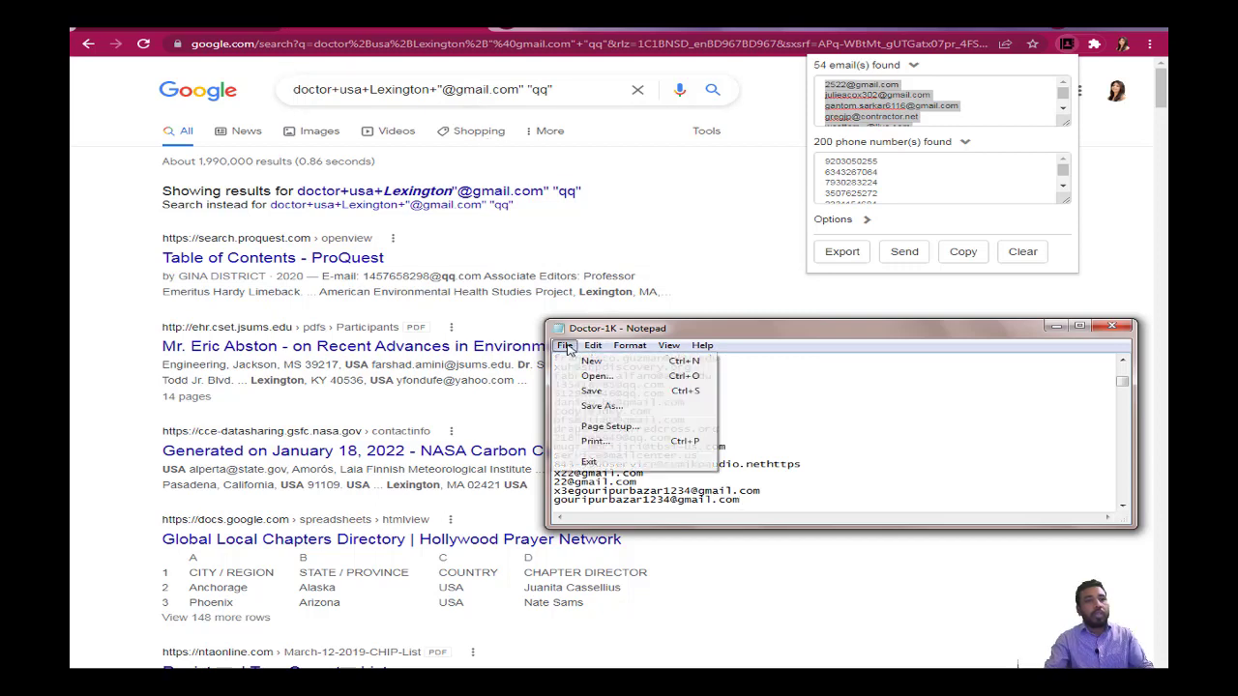
pyautogui.click(592, 392)
pyautogui.click(549, 89)
pyautogui.moveTo(548, 89); pyautogui.dragTo(537, 95)
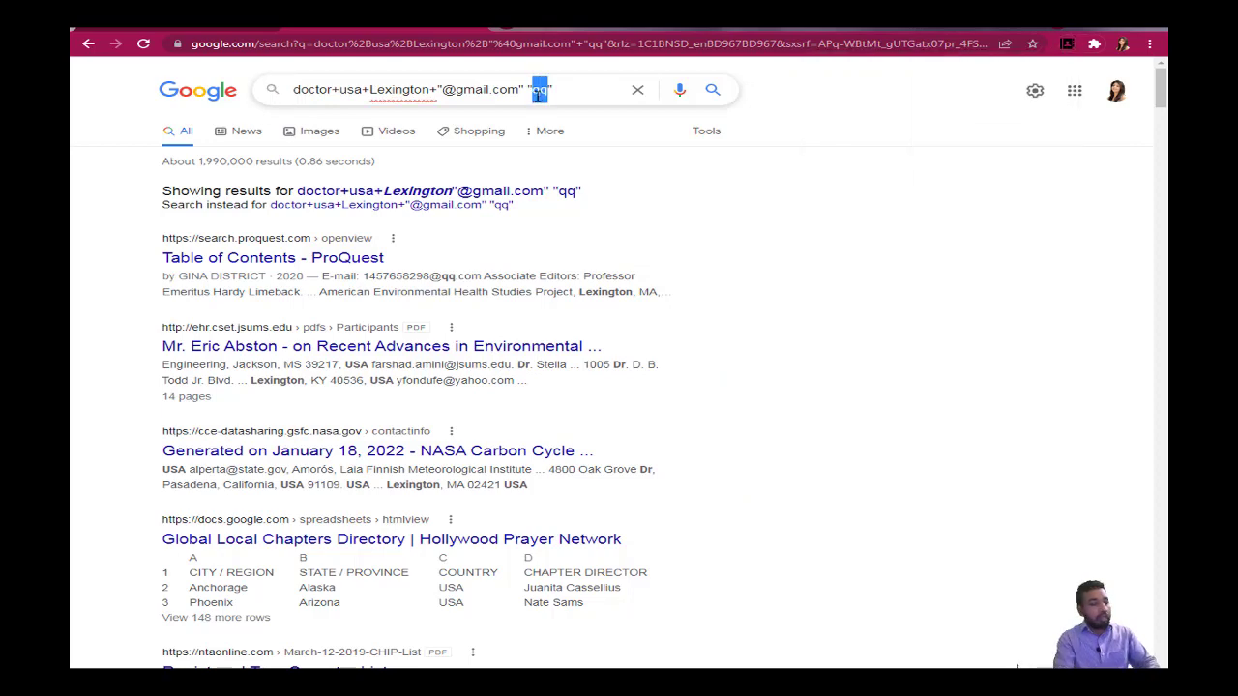
pyautogui.write('wechat')
pyautogui.press('Return')
# Step: Extract the email addresses from the wechat search results with Email Exporter and copy the full list
pyautogui.click(1067, 44)
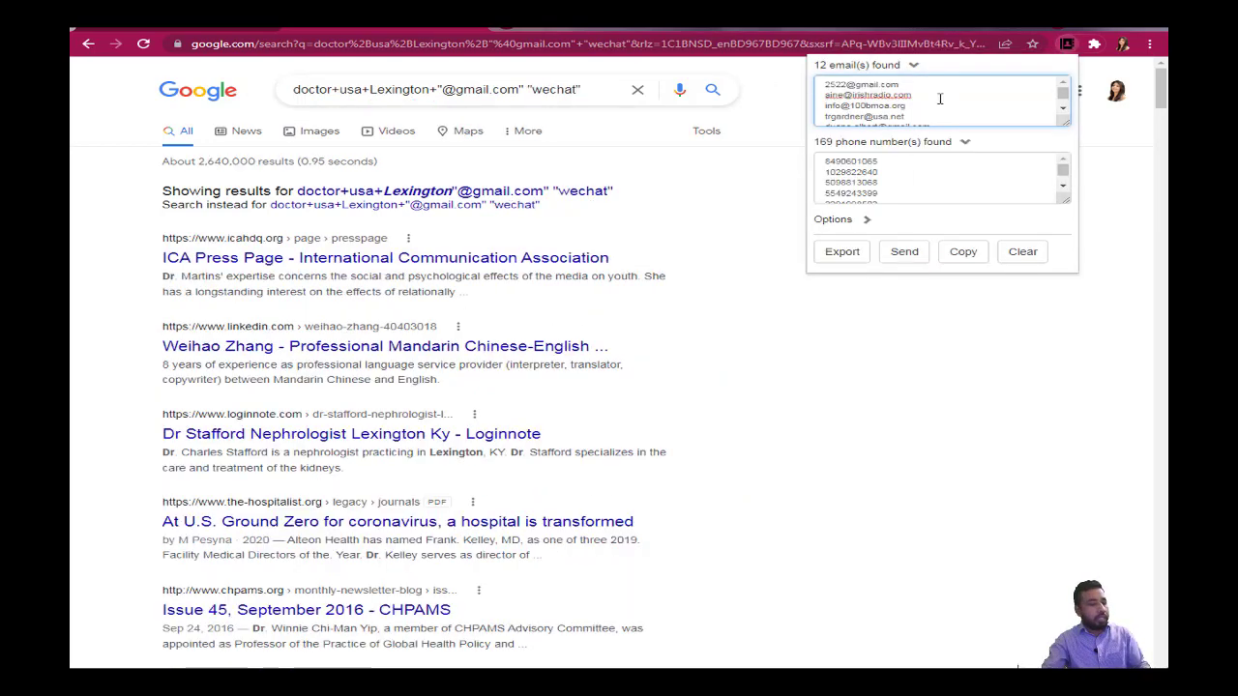
pyautogui.rightClick(886, 101)
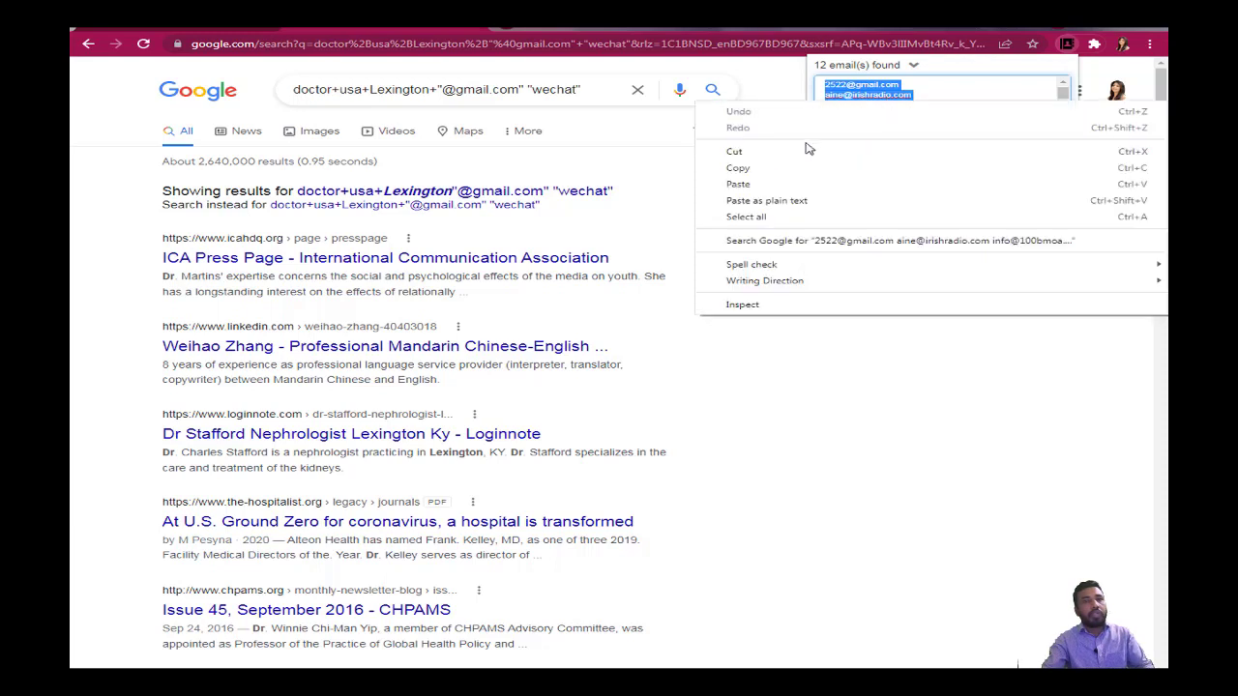
pyautogui.click(750, 166)
# Step: Switch to Doctor-1K in Notepad, paste the copied wechat addresses on a new line at the end, and save the file
pyautogui.hotkey('alt', 'Tab')
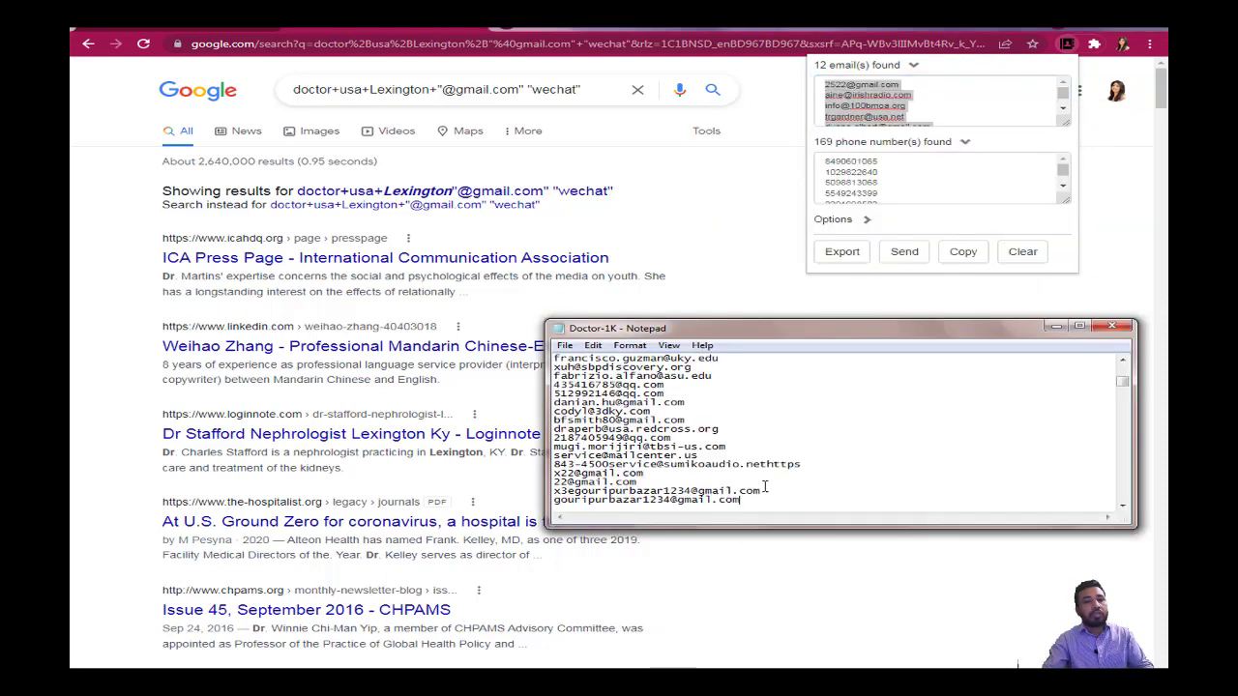
pyautogui.press('Return')
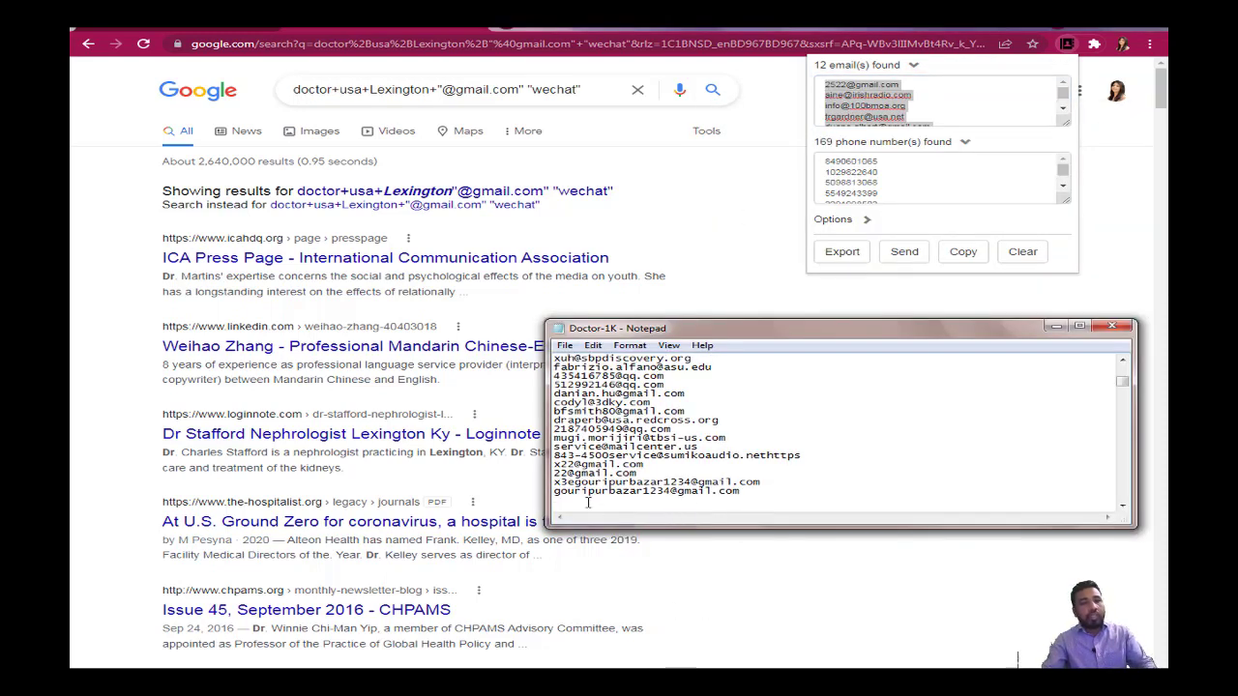
pyautogui.rightClick(586, 499)
pyautogui.click(625, 369)
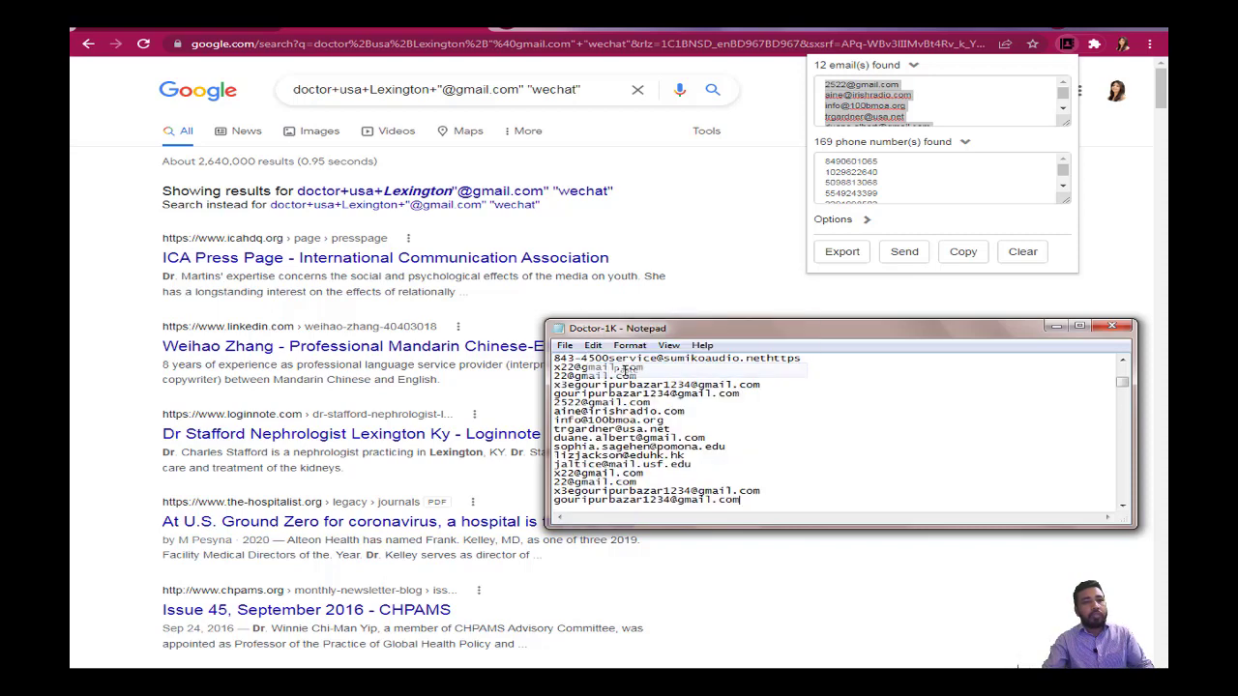
pyautogui.click(565, 346)
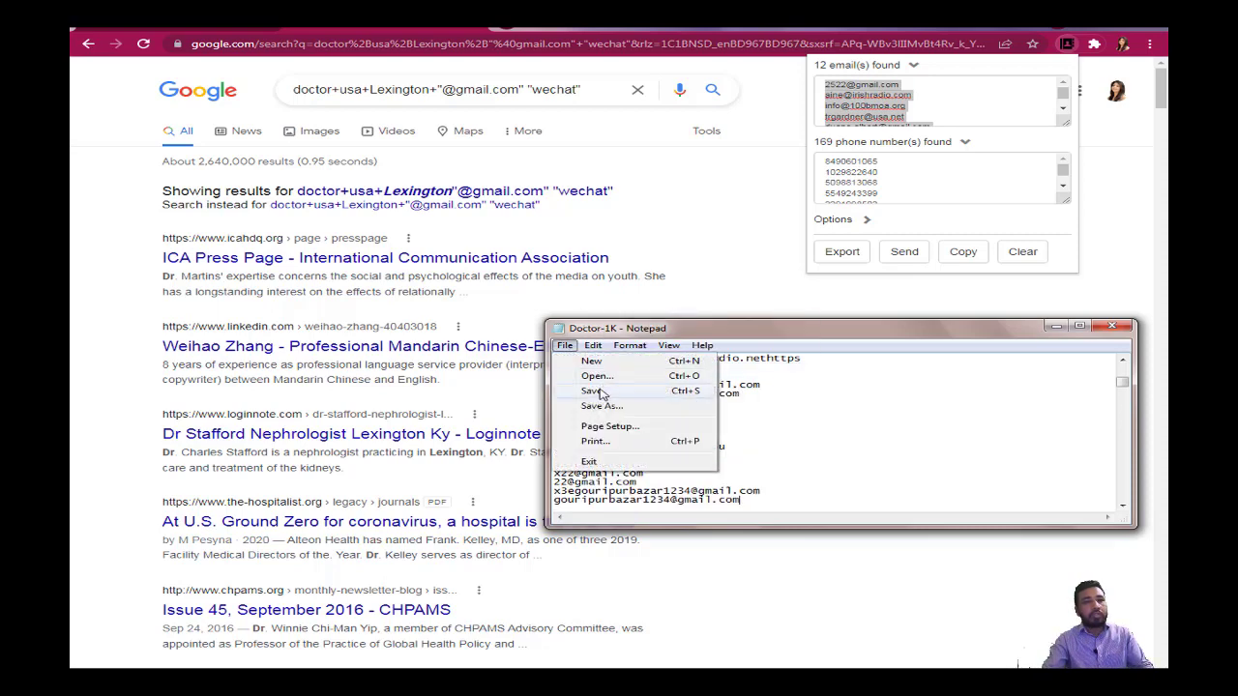
pyautogui.click(580, 389)
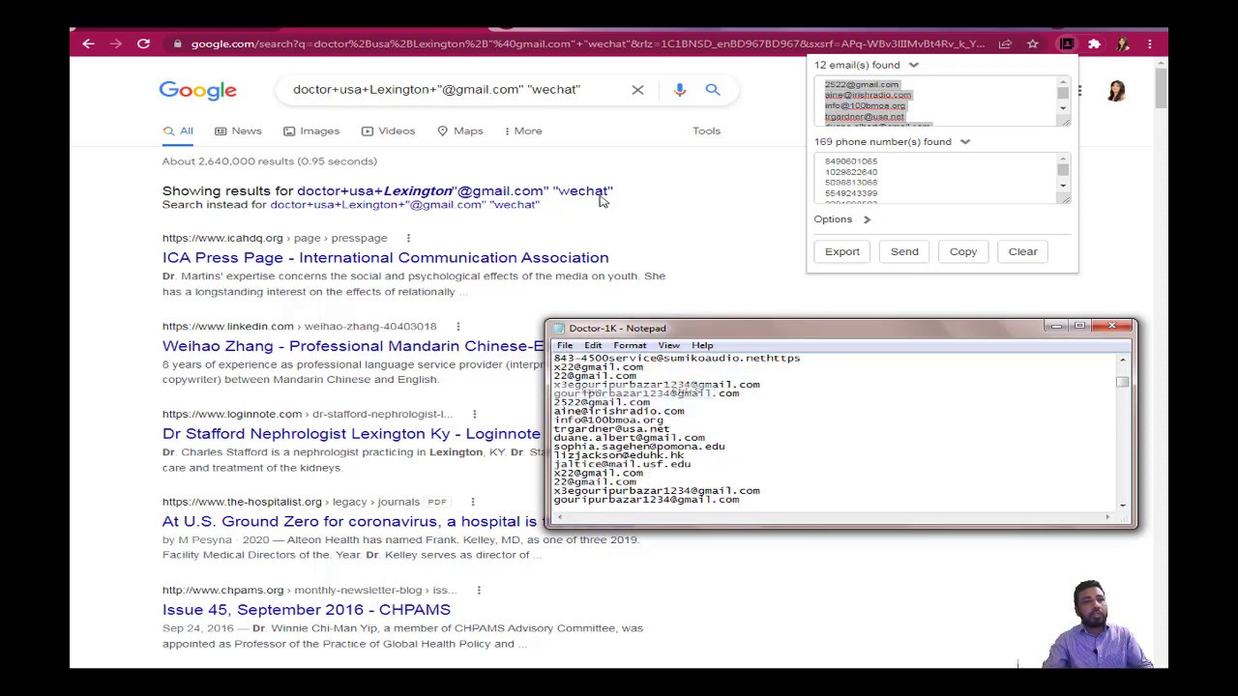
# Step: Clear the word "wechat" from between the quotation marks in the Google query
pyautogui.click(578, 89)
pyautogui.moveTo(577, 89); pyautogui.dragTo(543, 92)
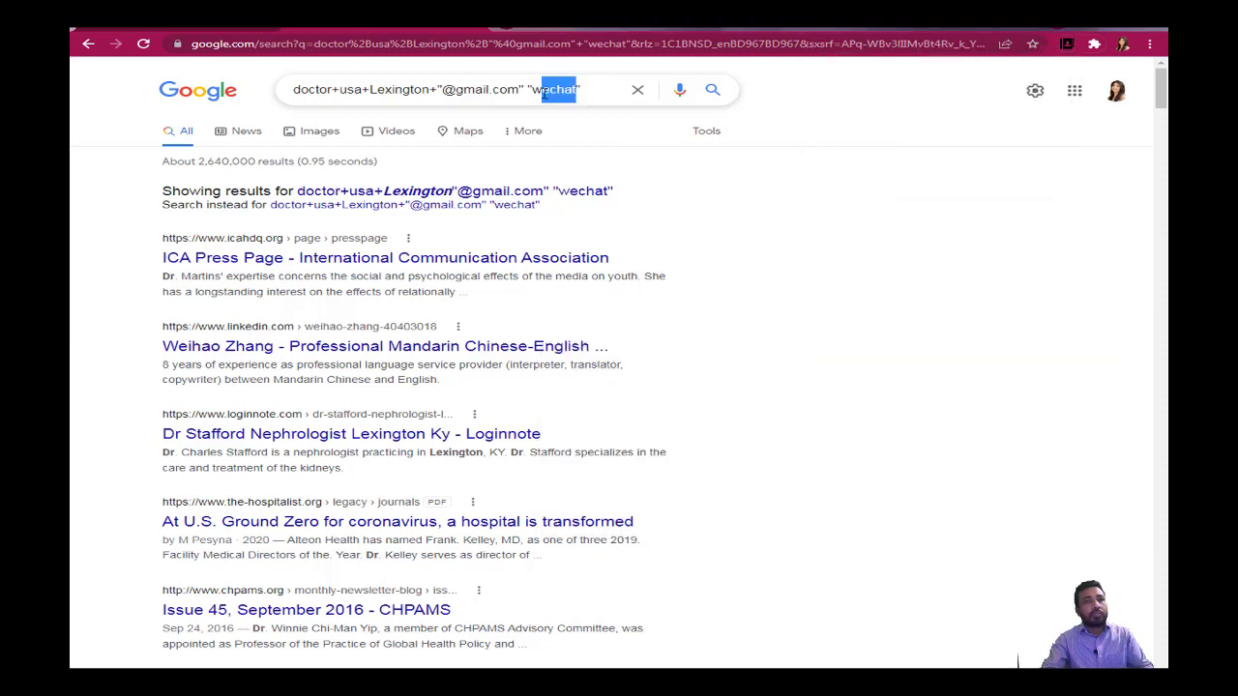
pyautogui.click(534, 90)
pyautogui.write('a')
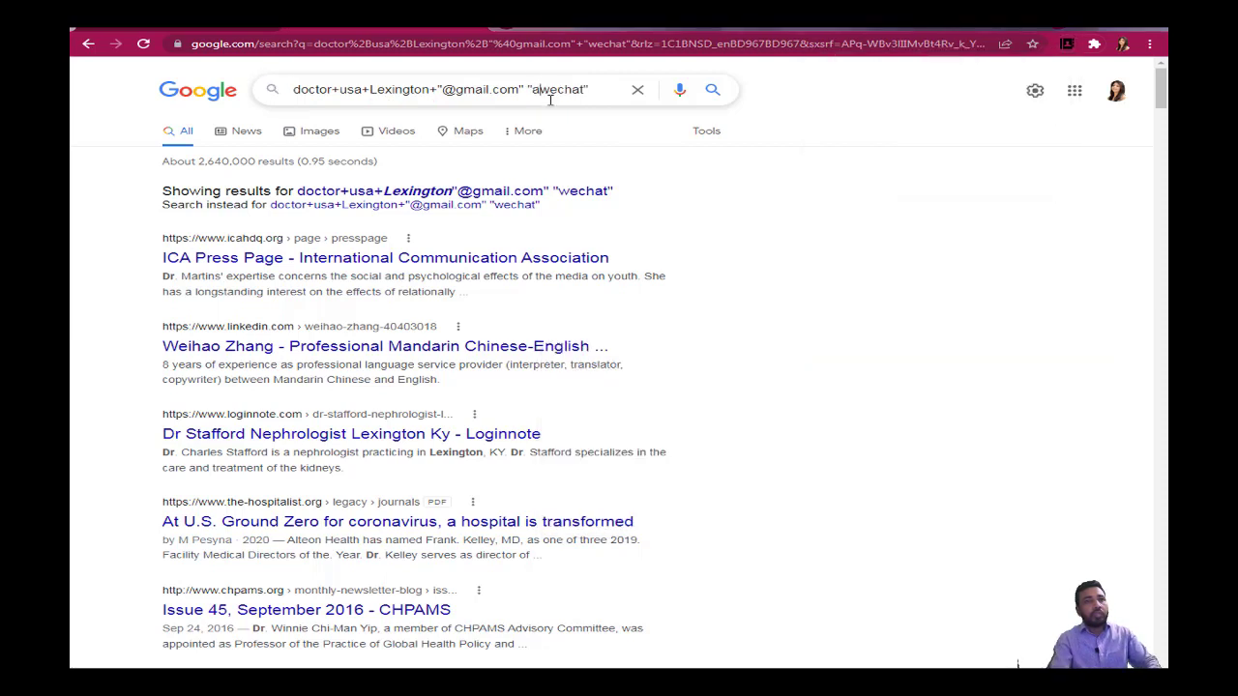
pyautogui.press('BackSpace')
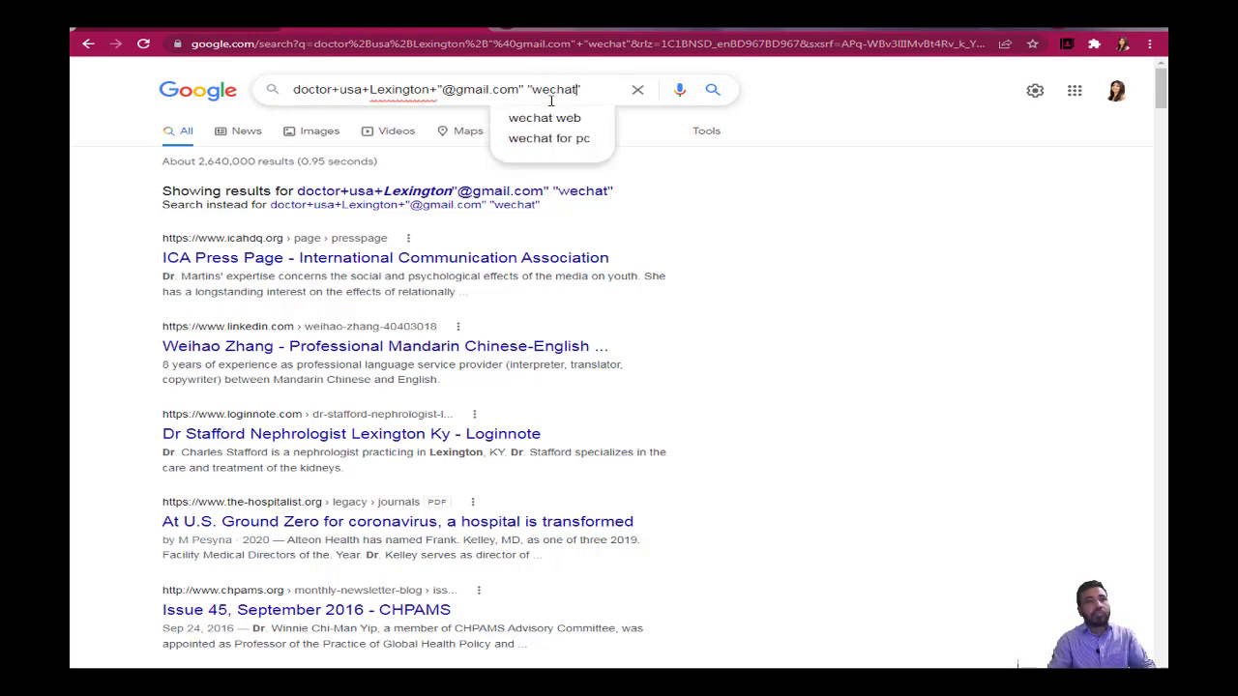
pyautogui.press('BackSpace')
pyautogui.press('BackSpace')
pyautogui.press('BackSpace')
pyautogui.press('BackSpace')
pyautogui.press('BackSpace')
pyautogui.press('BackSpace')
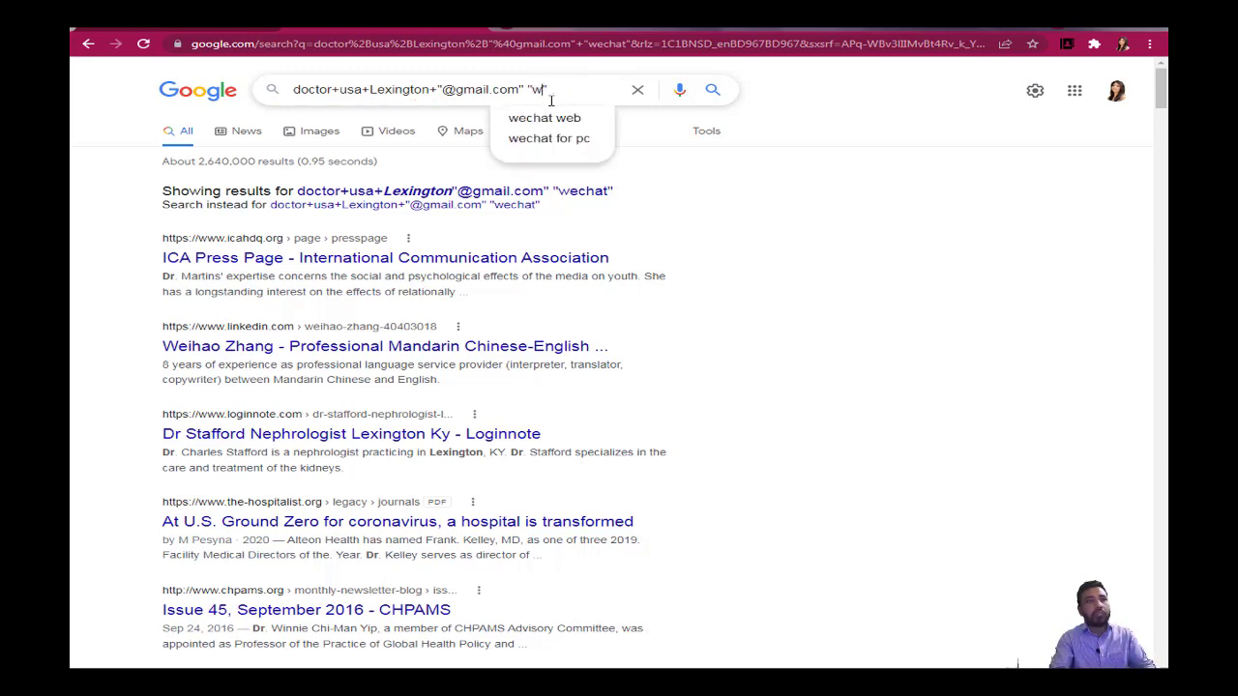
pyautogui.write('aha')
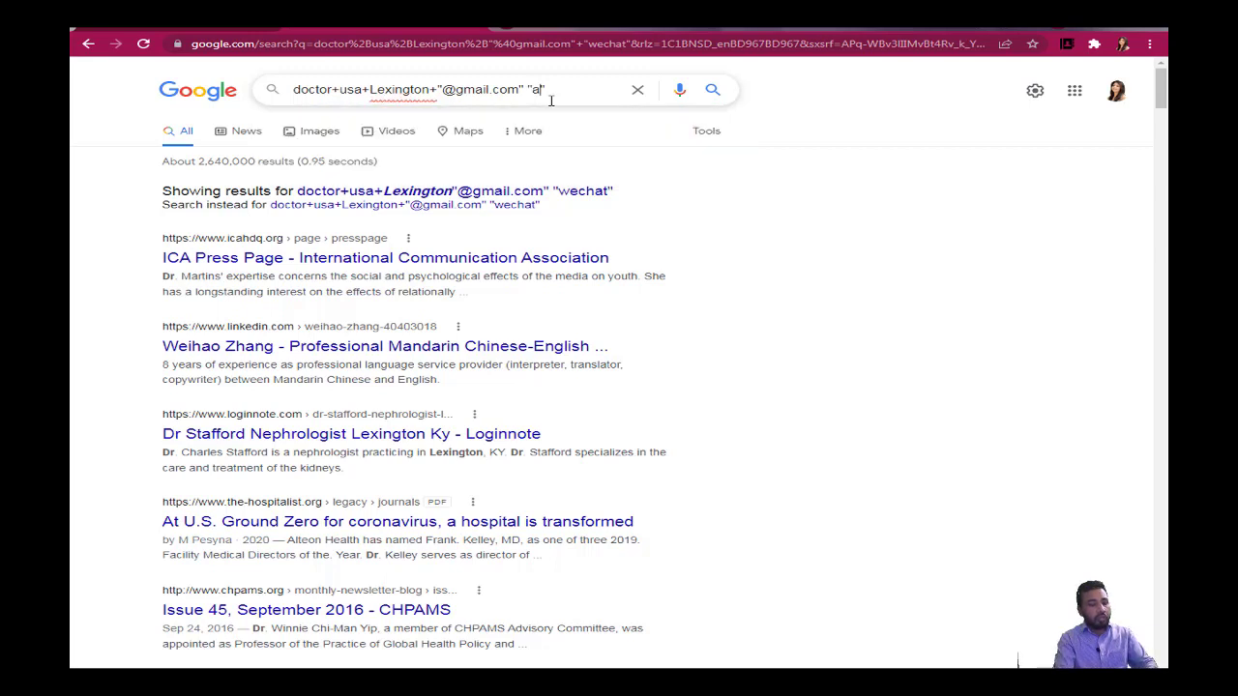
pyautogui.press('BackSpace')
pyautogui.press('BackSpace')
pyautogui.press('BackSpace')
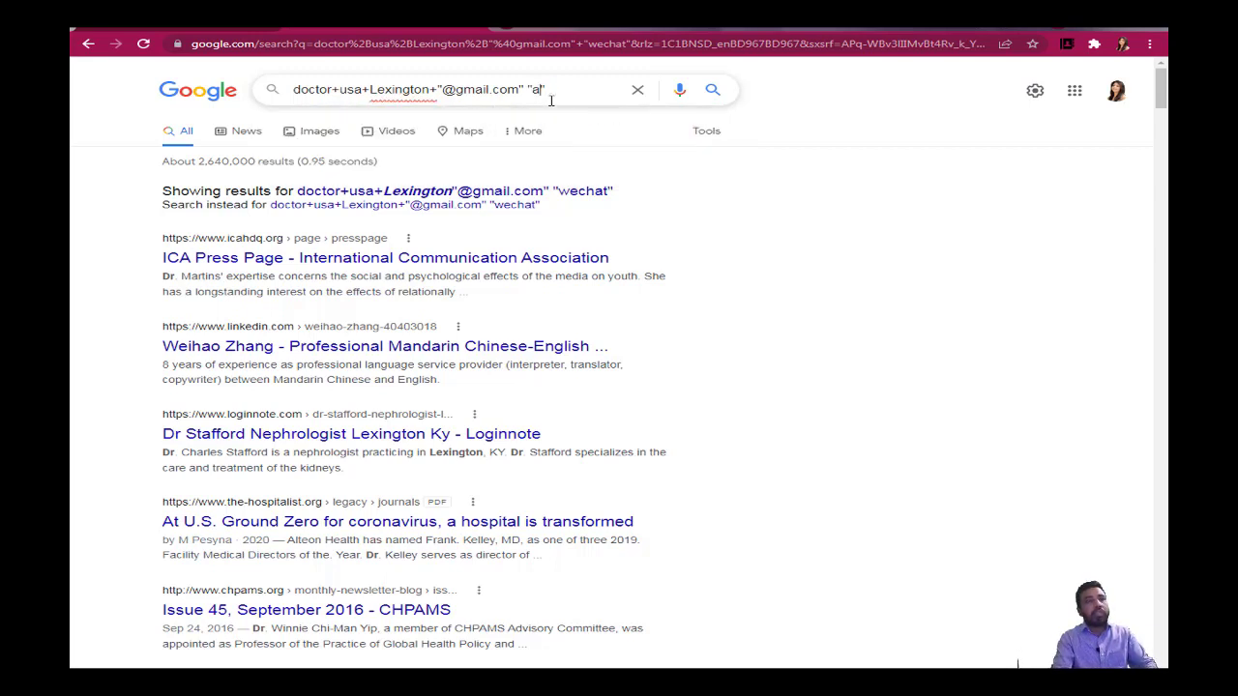
pyautogui.write('w')
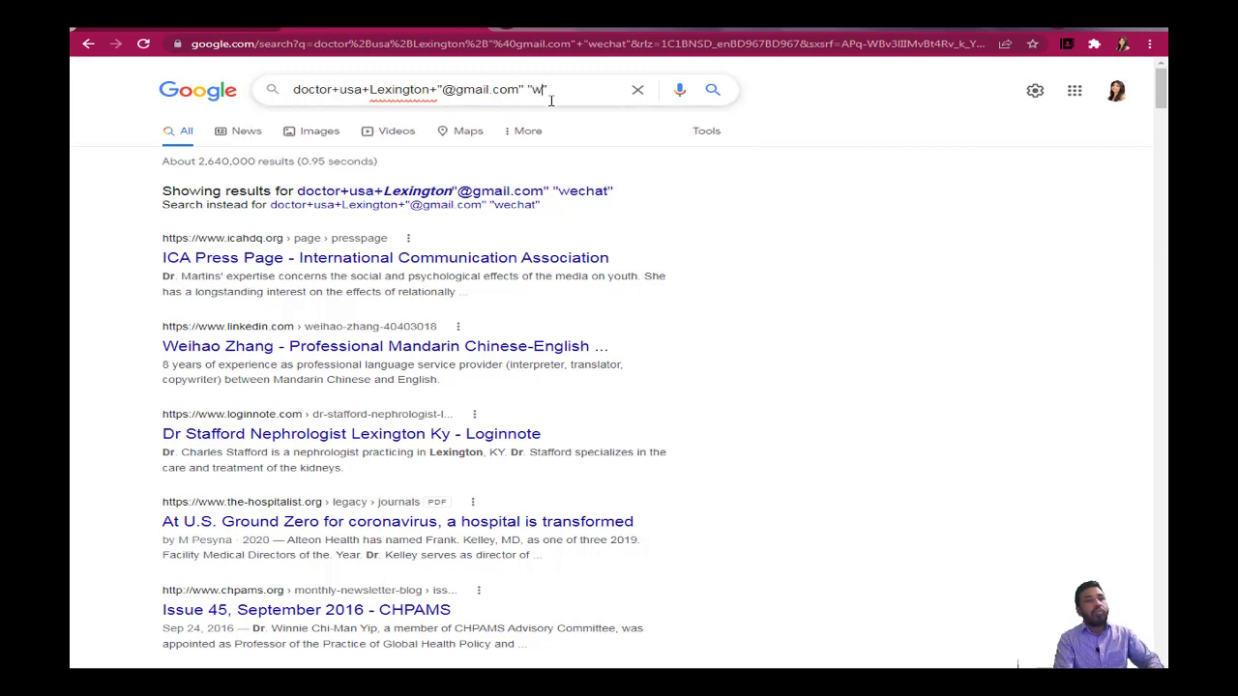
pyautogui.write('hats')
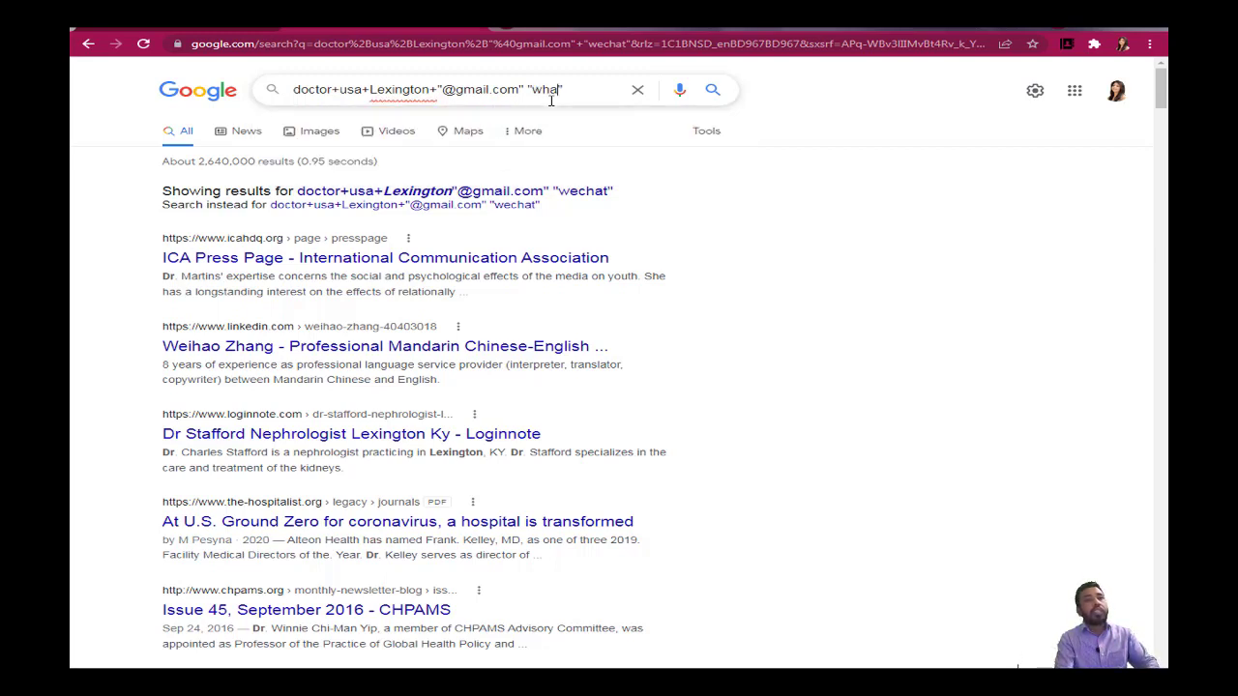
pyautogui.write('app')
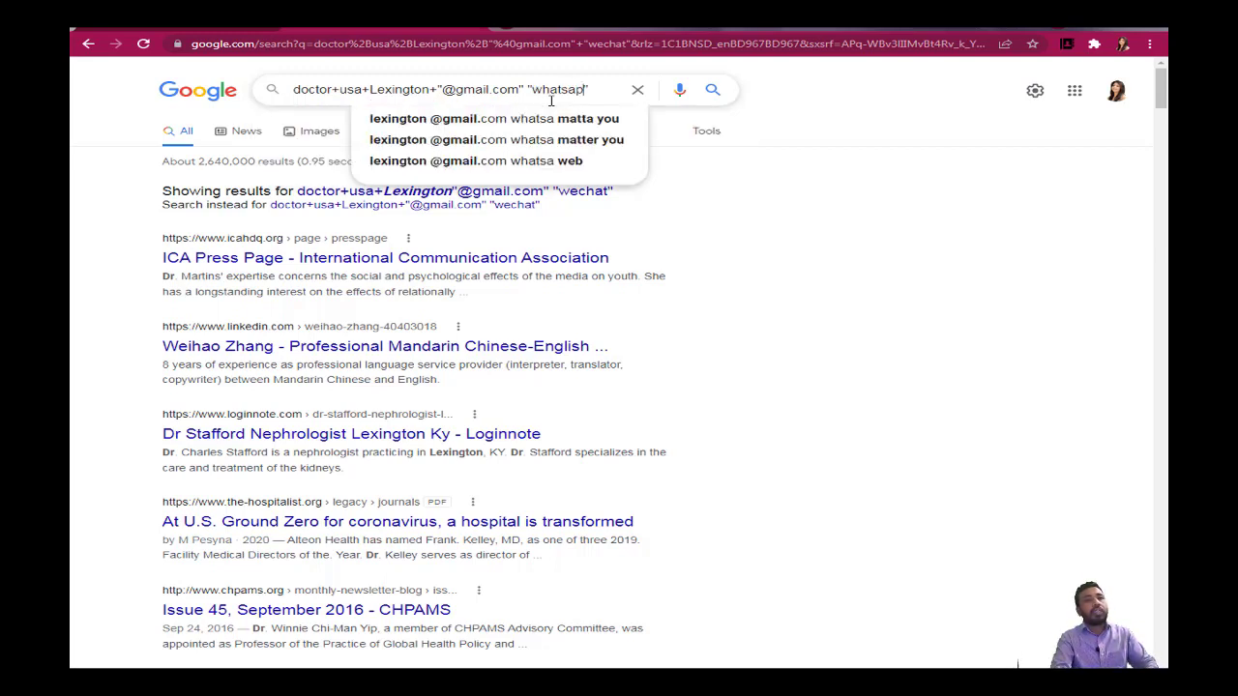
pyautogui.press('Return')
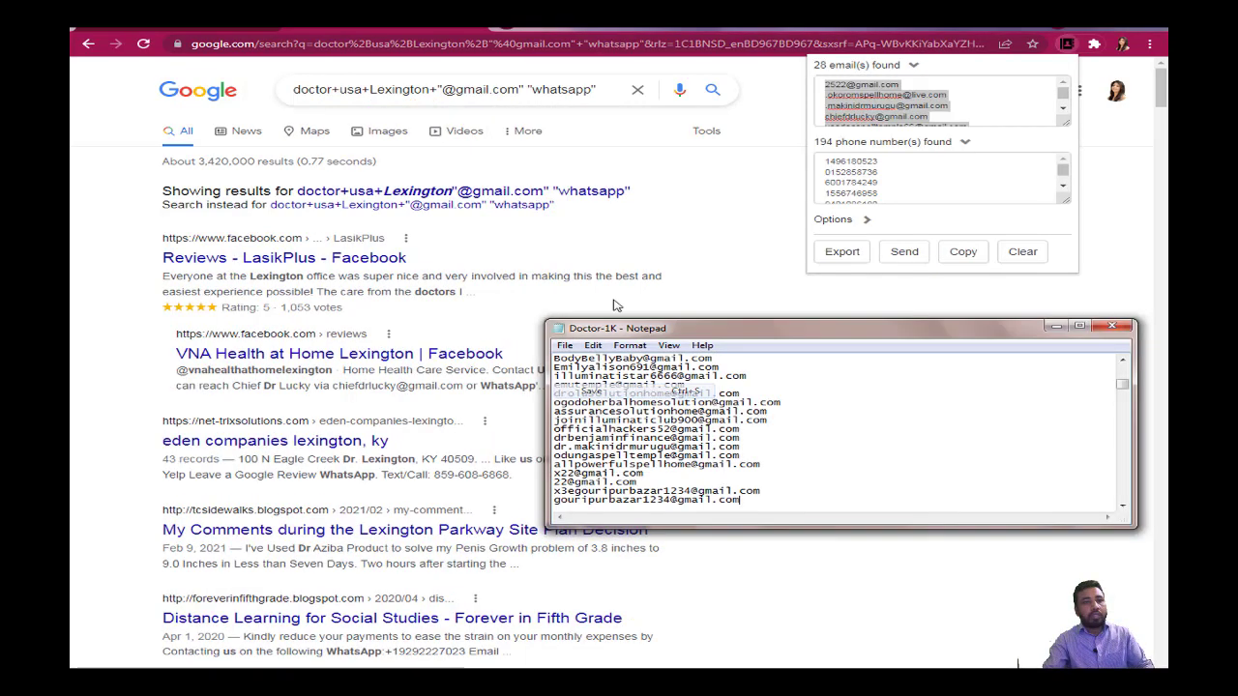
pyautogui.click(587, 90)
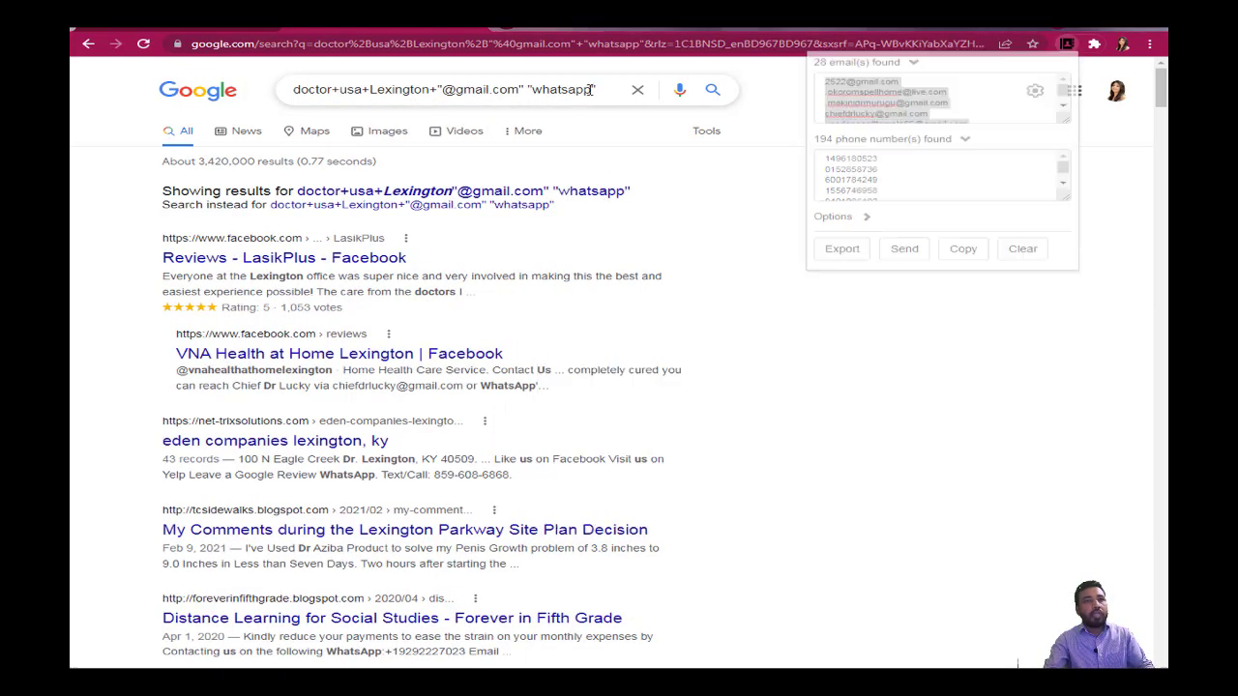
pyautogui.moveTo(590, 89); pyautogui.dragTo(532, 94)
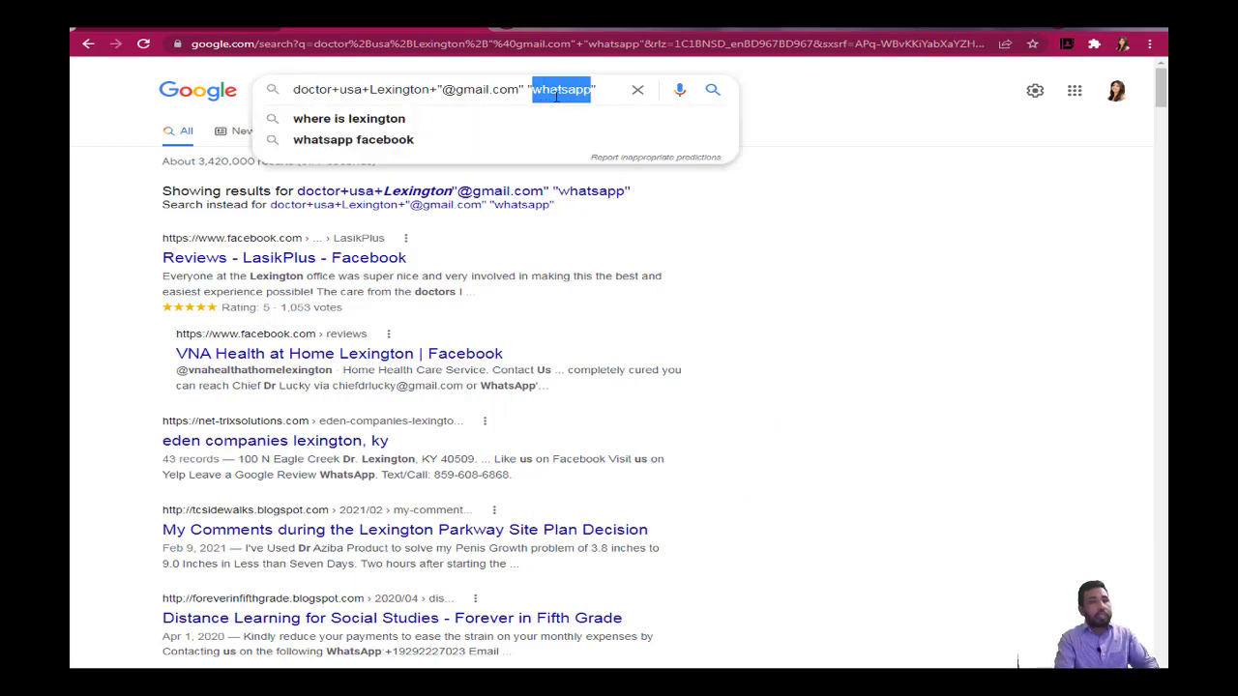
pyautogui.write('skype')
pyautogui.press('Return')
# Step: Extract the email addresses from the skype search results with Email Exporter and copy the full list
pyautogui.click(1067, 44)
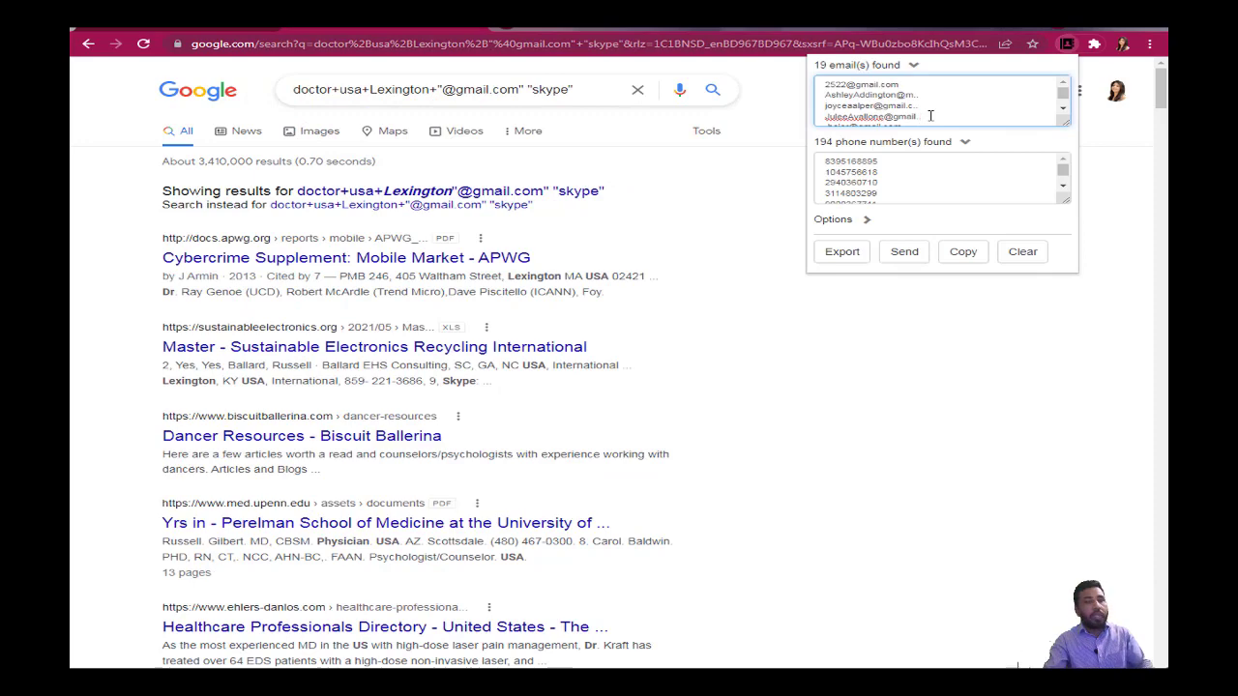
pyautogui.hotkey('ctrl', 'a')
pyautogui.rightClick(930, 116)
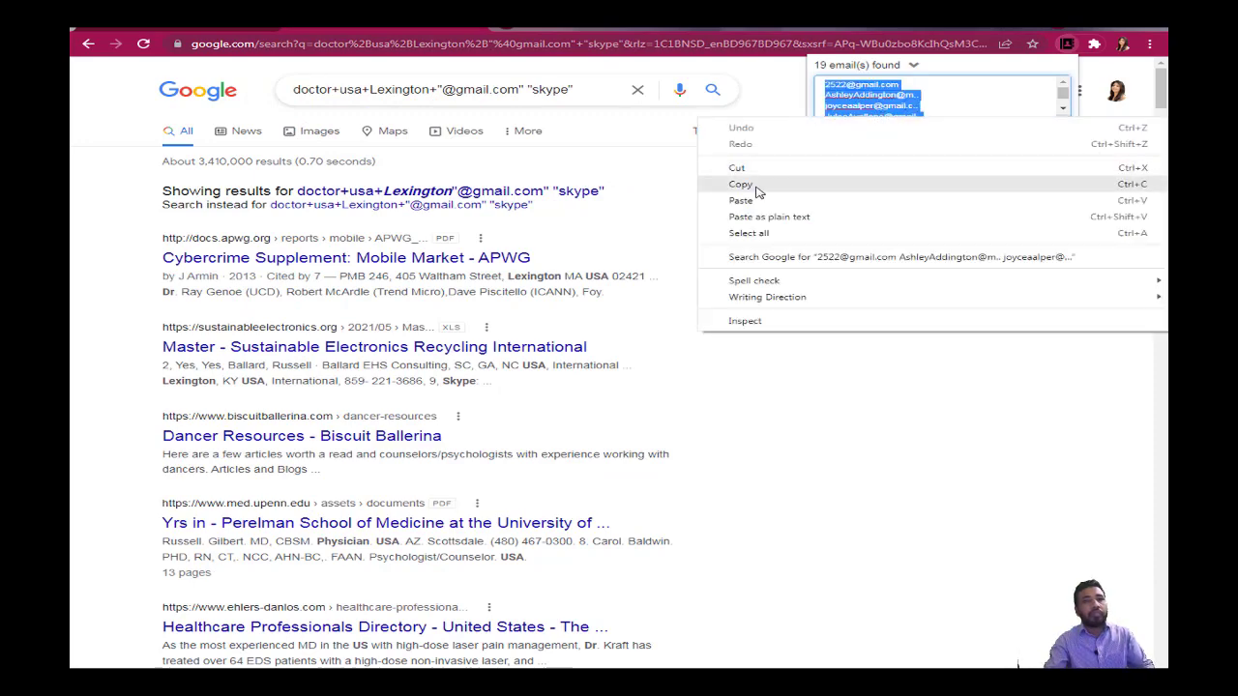
pyautogui.click(758, 191)
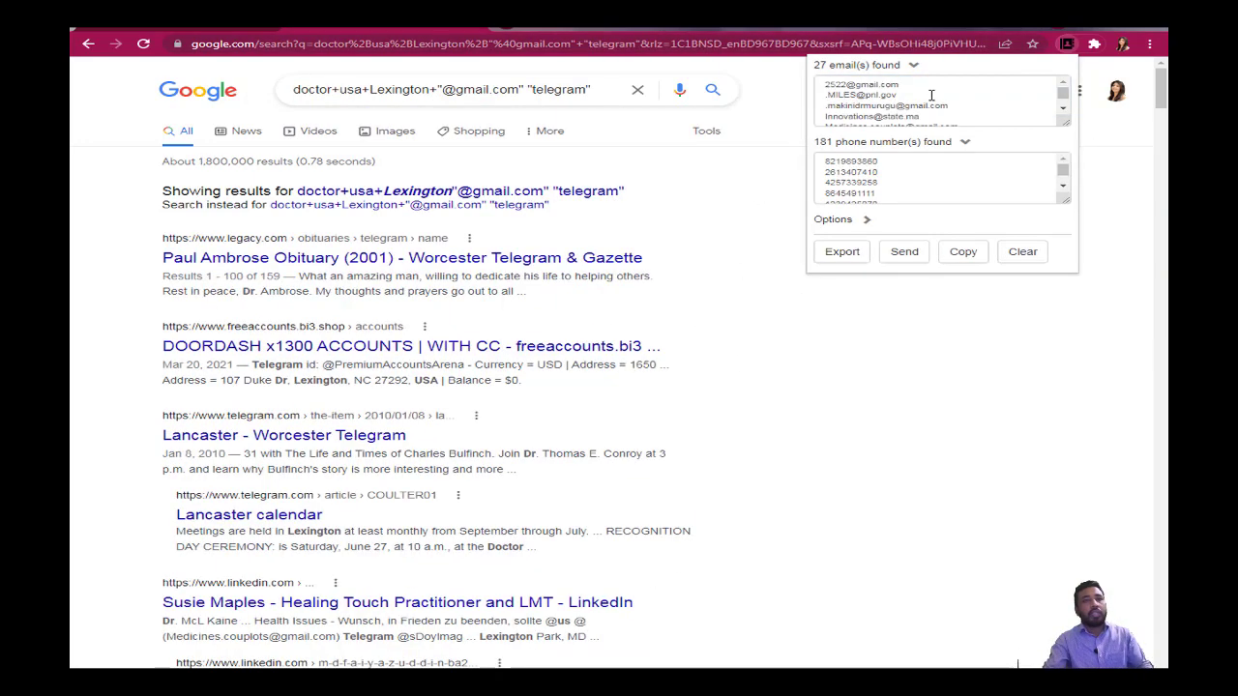
# Step: Copy the full list of email addresses that Email Exporter extracted from the telegram search results
pyautogui.click(930, 95)
pyautogui.hotkey('ctrl', 'a')
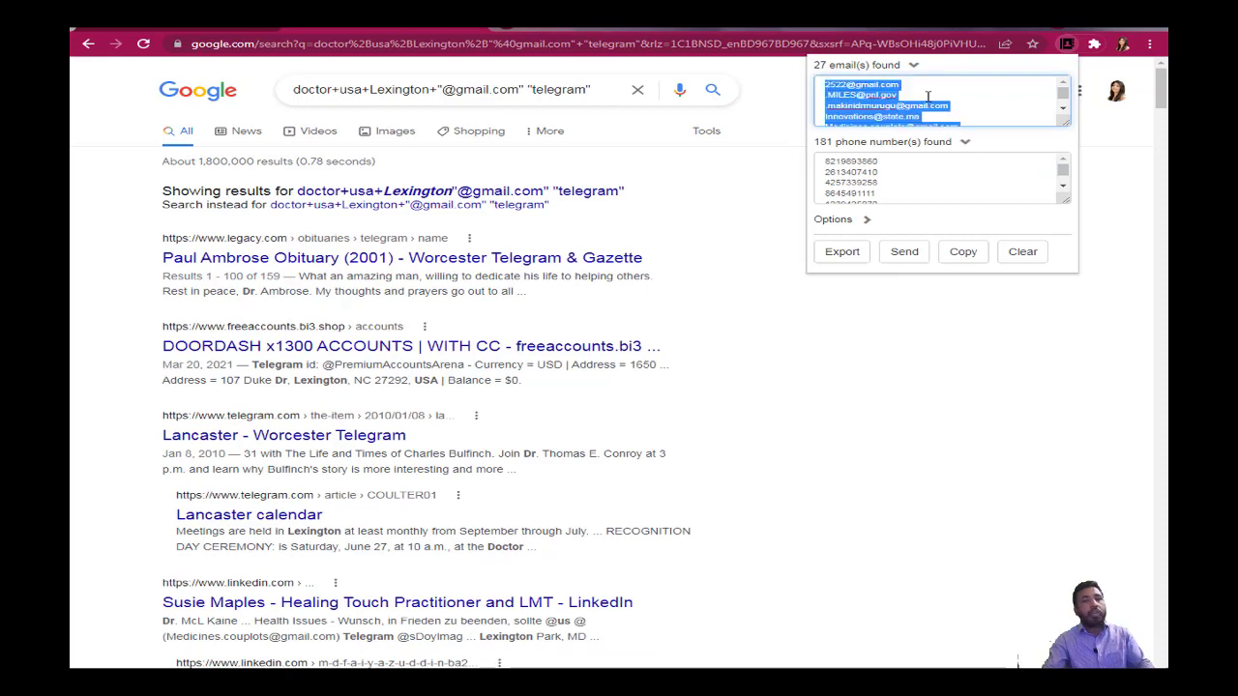
pyautogui.rightClick(931, 95)
pyautogui.click(762, 168)
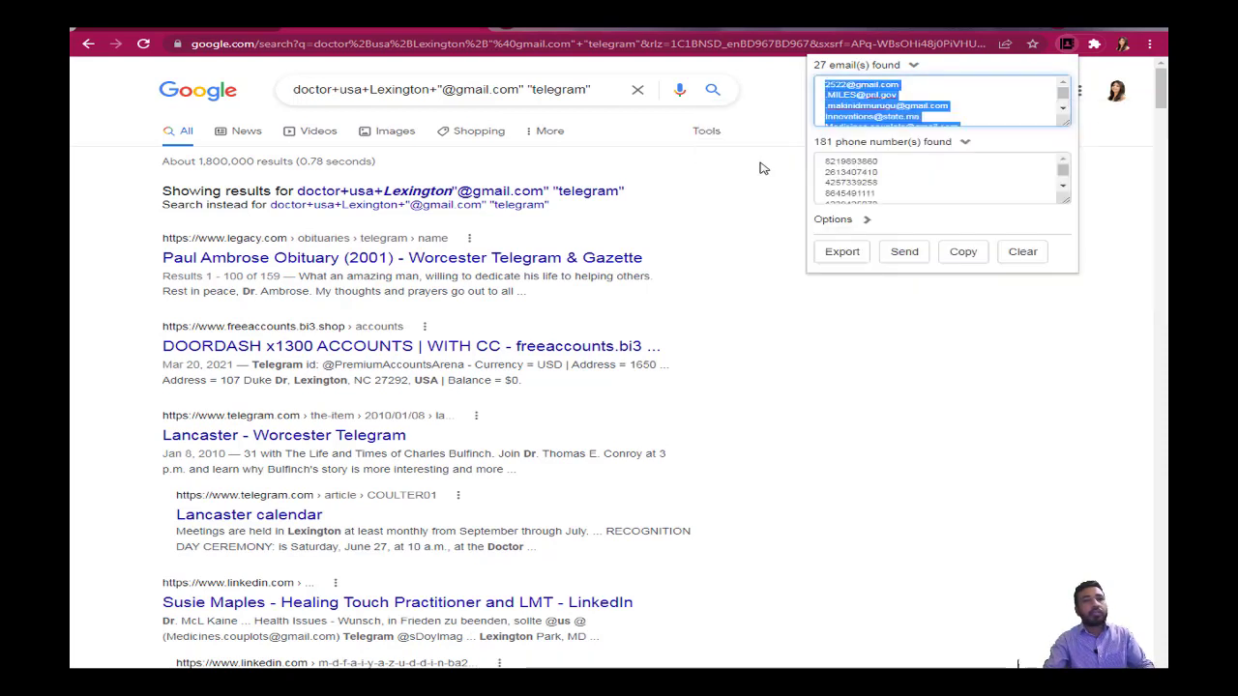
# Step: Switch to Doctor-1K in Notepad, paste the copied telegram addresses on a new line at the end, and save the file
pyautogui.hotkey('alt', 'Tab')
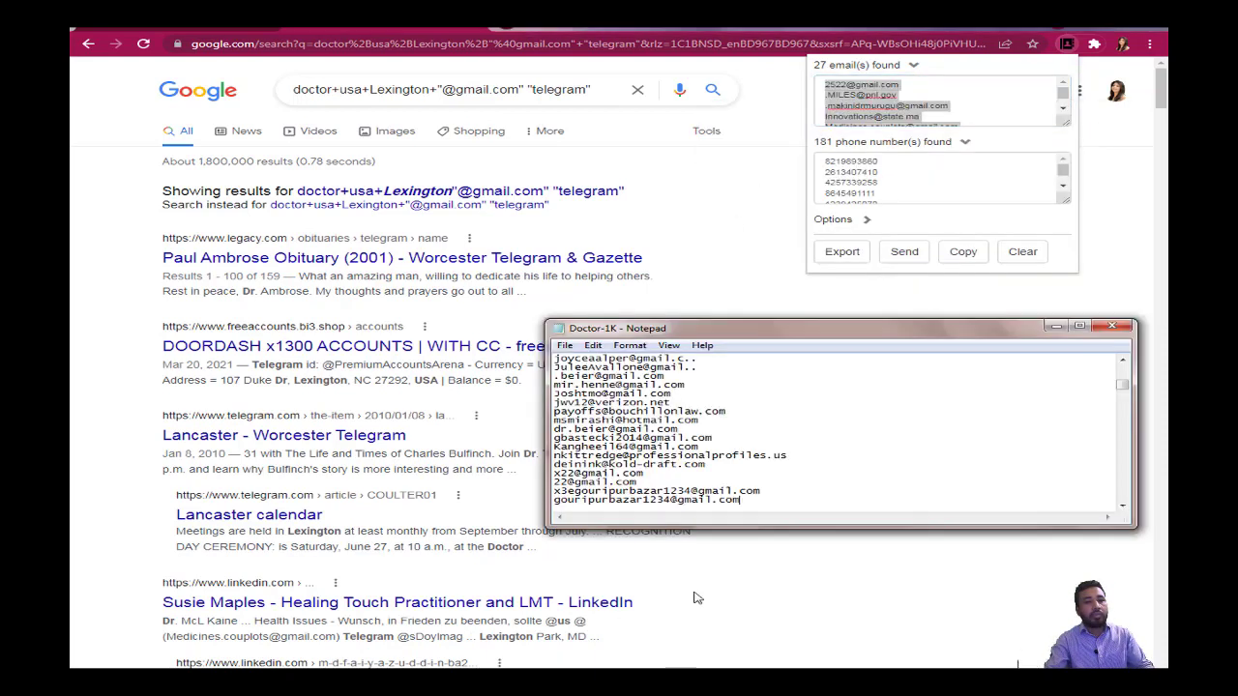
pyautogui.hotkey('ctrl', 'End')
pyautogui.press('Return')
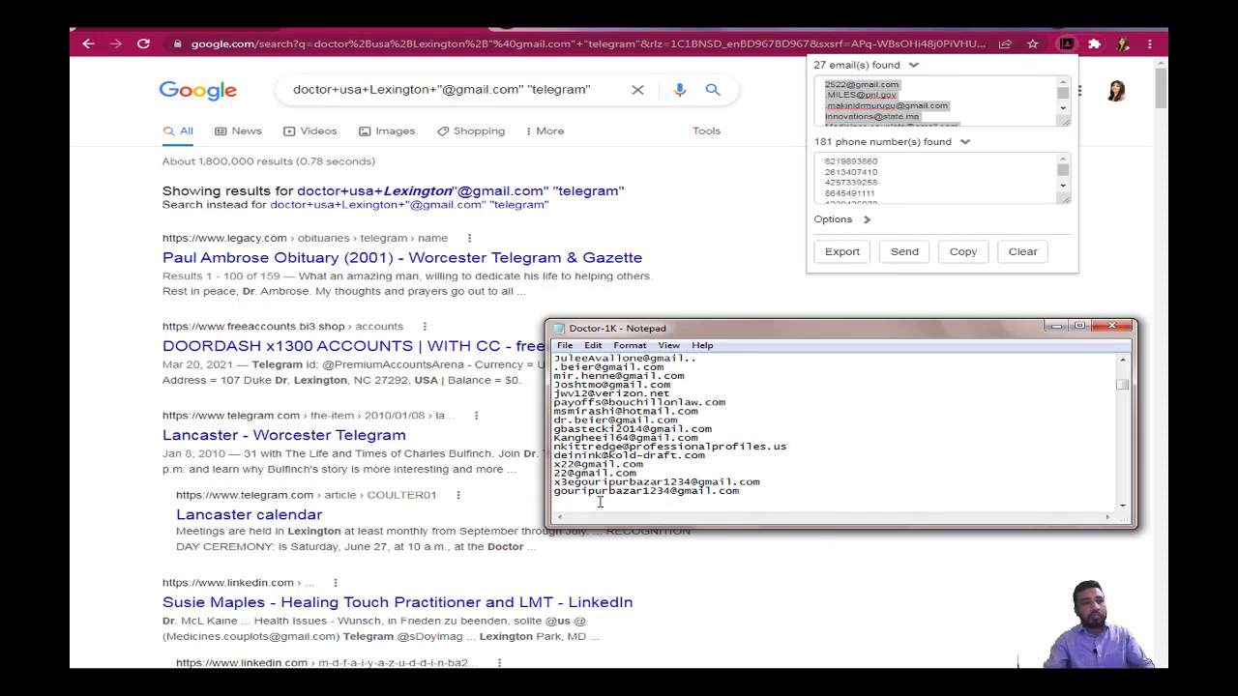
pyautogui.rightClick(600, 502)
pyautogui.click(658, 372)
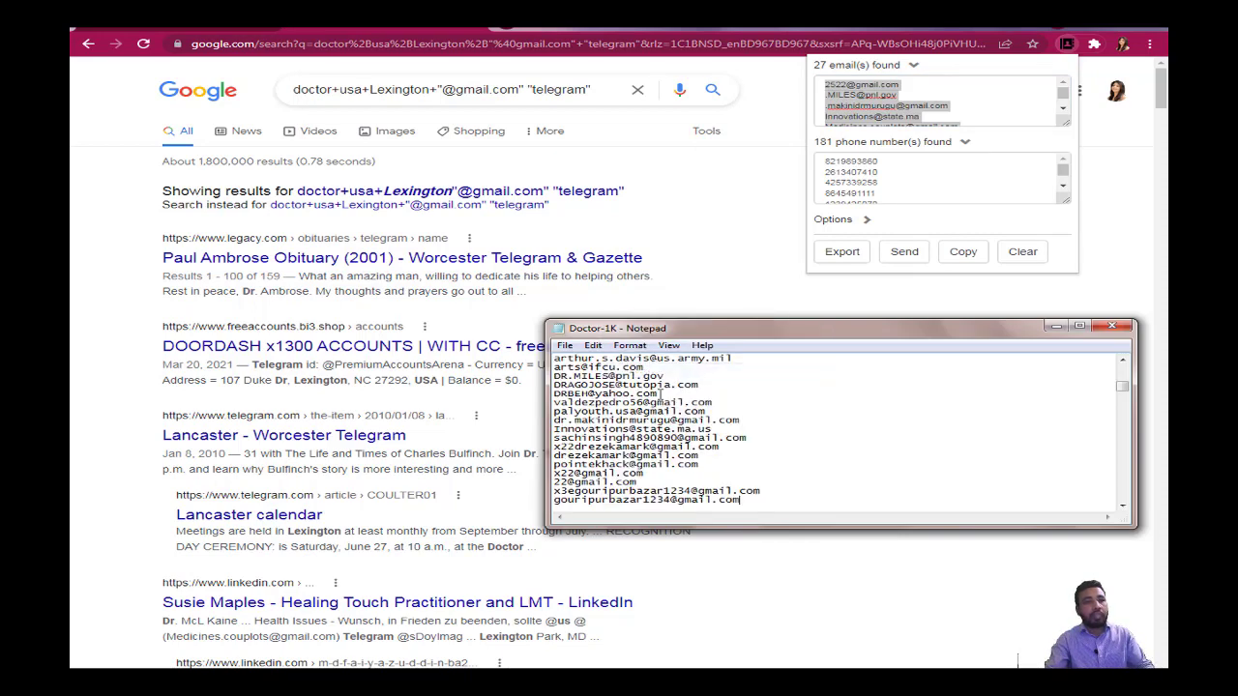
pyautogui.click(566, 346)
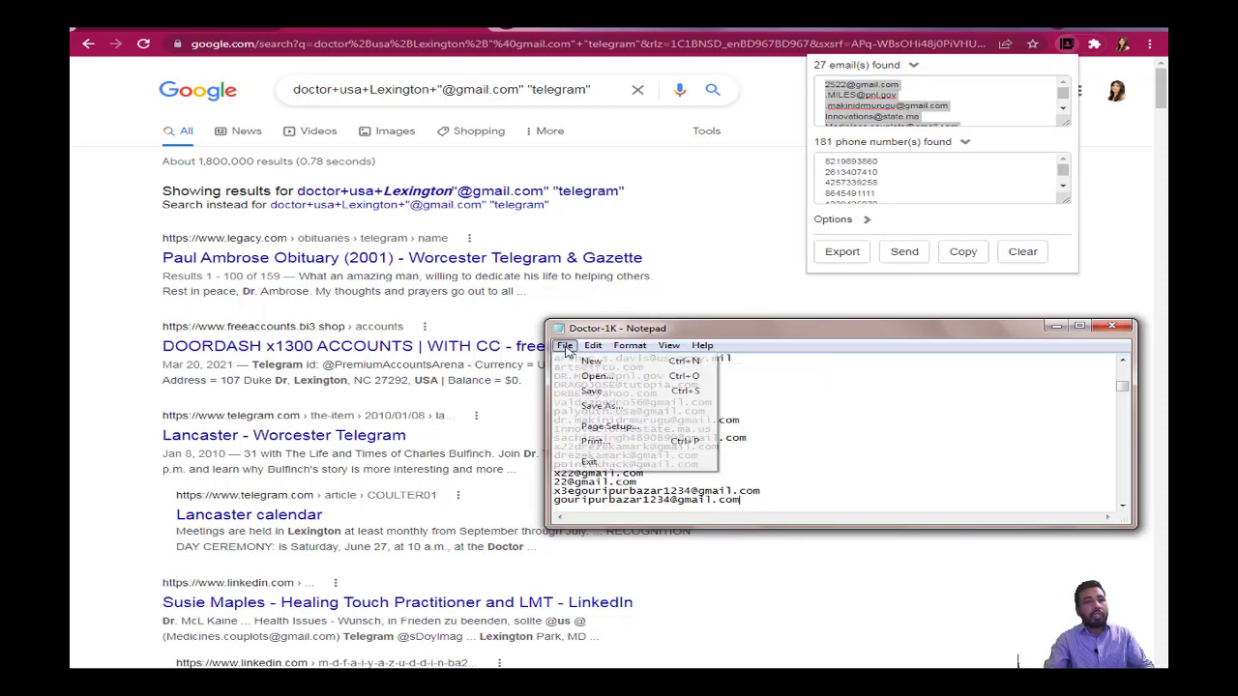
pyautogui.click(590, 392)
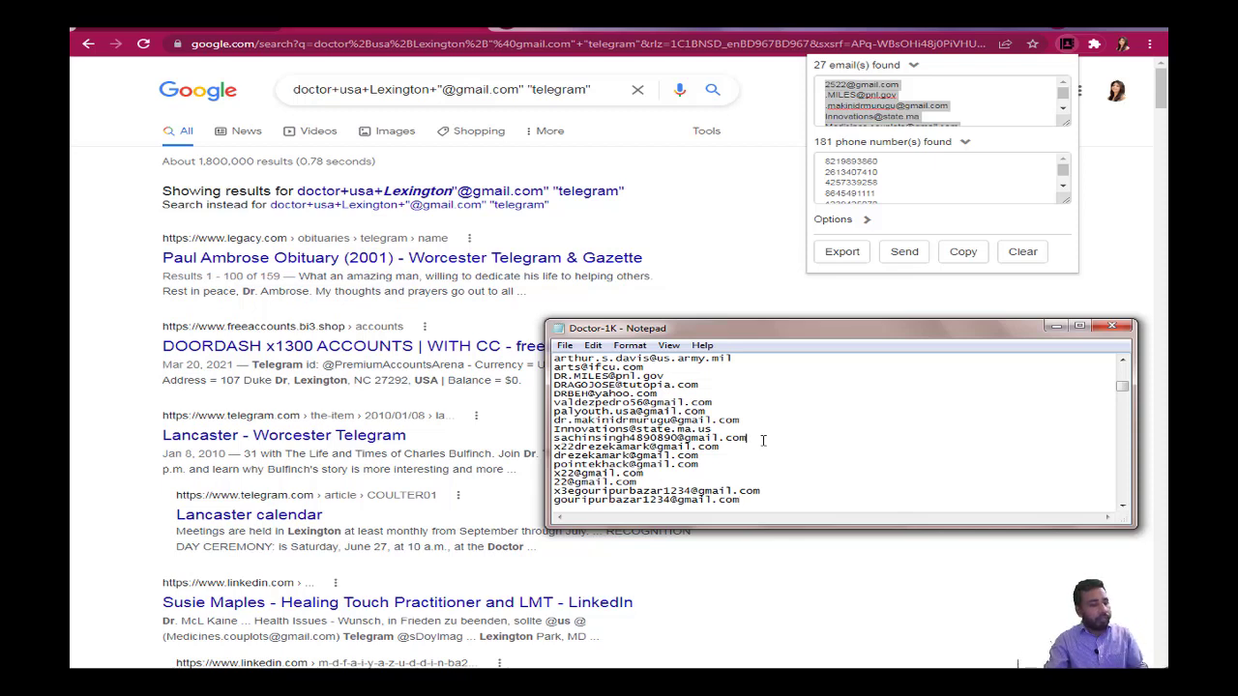
# Step: Copy the entire collected address list from Doctor-1K in Notepad
pyautogui.hotkey('ctrl', 'a')
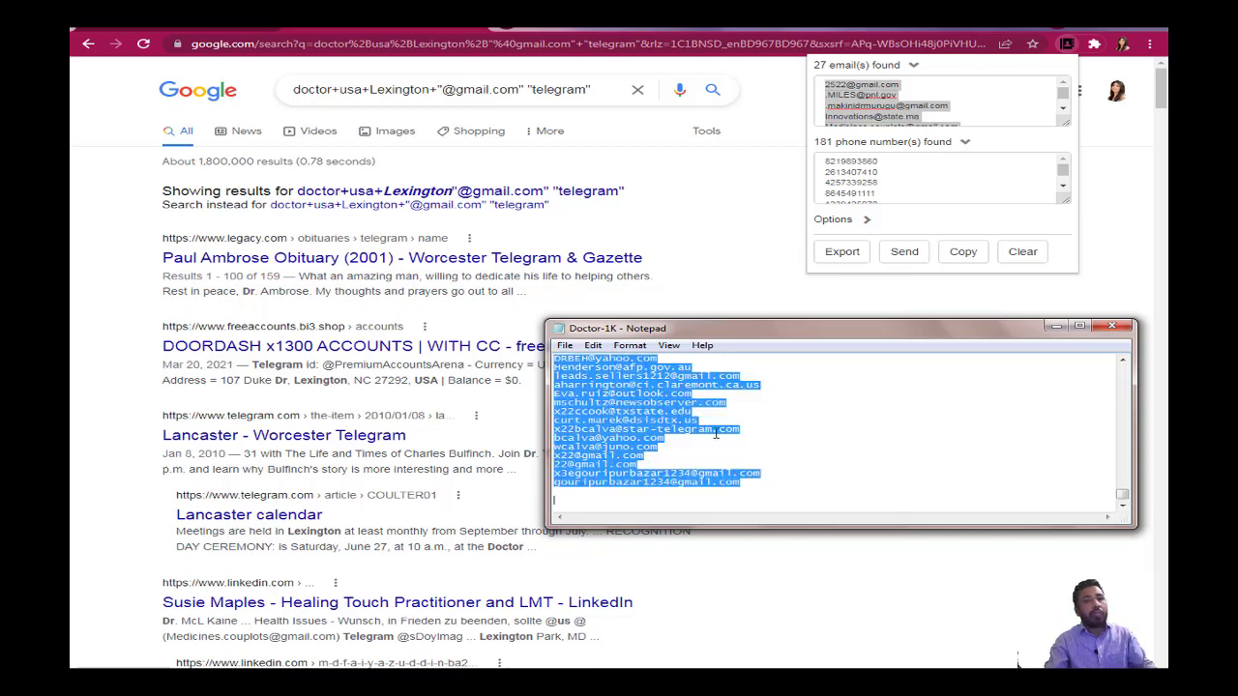
pyautogui.rightClick(619, 416)
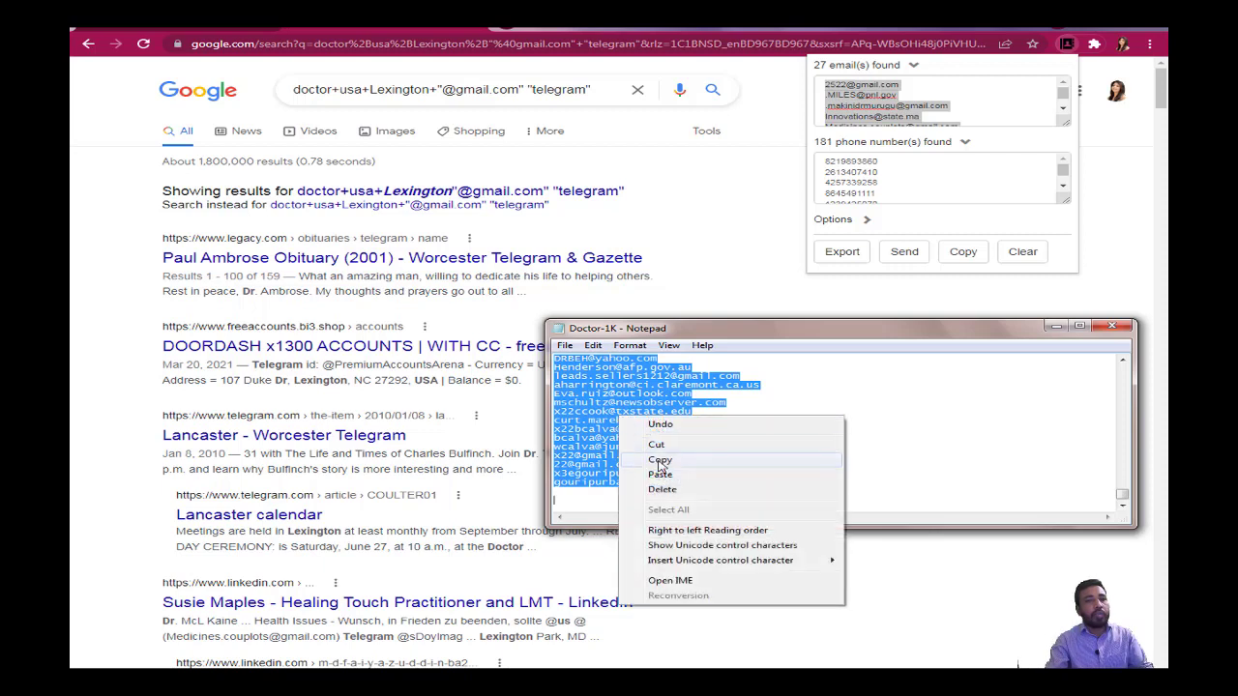
pyautogui.click(659, 461)
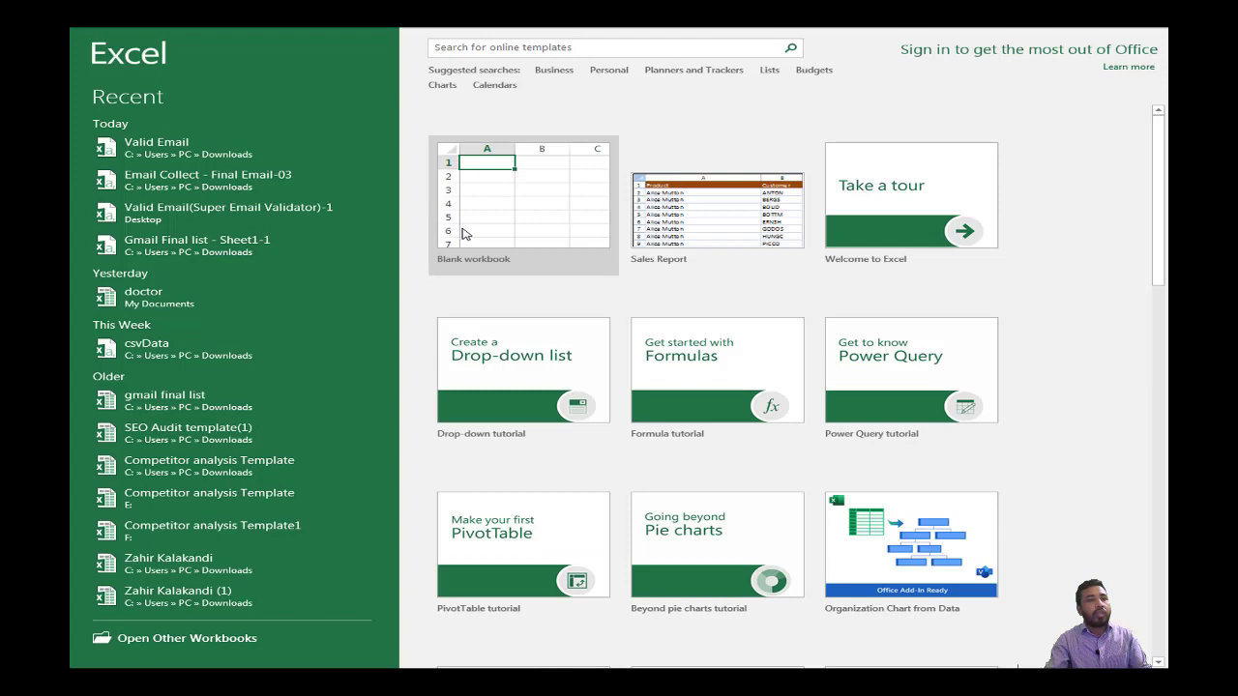
# Step: Create a blank workbook and paste the copied address list into column A starting at cell A1
pyautogui.click(468, 232)
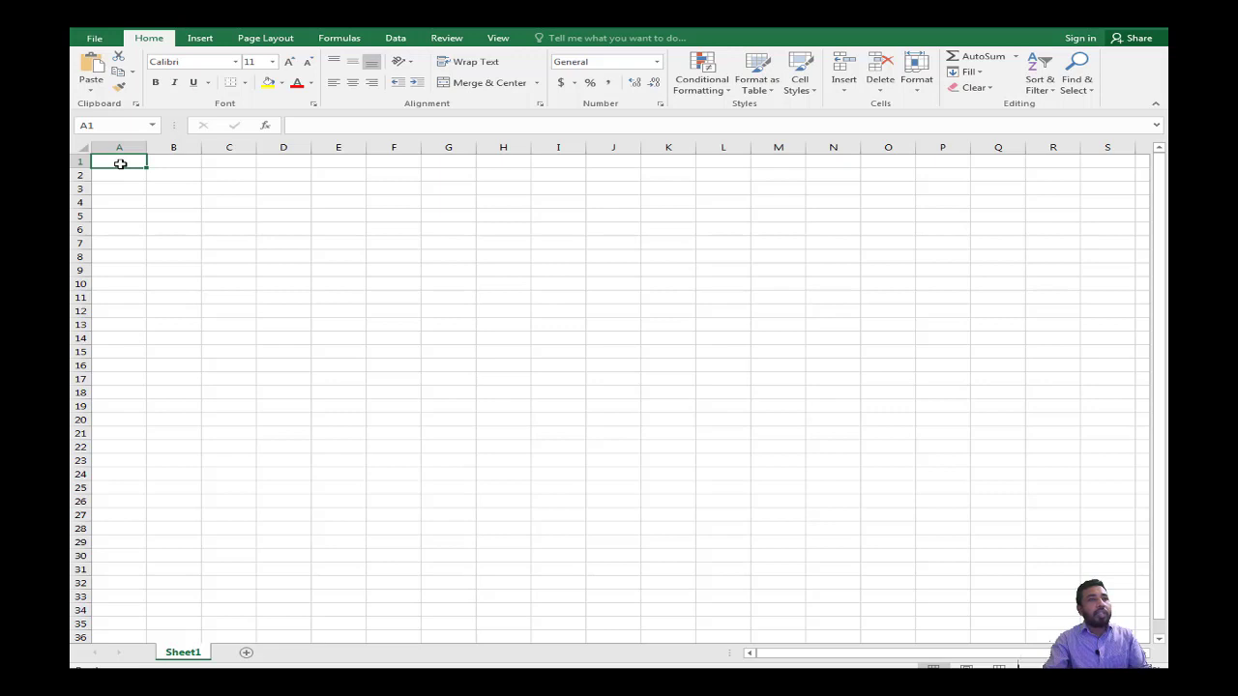
pyautogui.rightClick(118, 162)
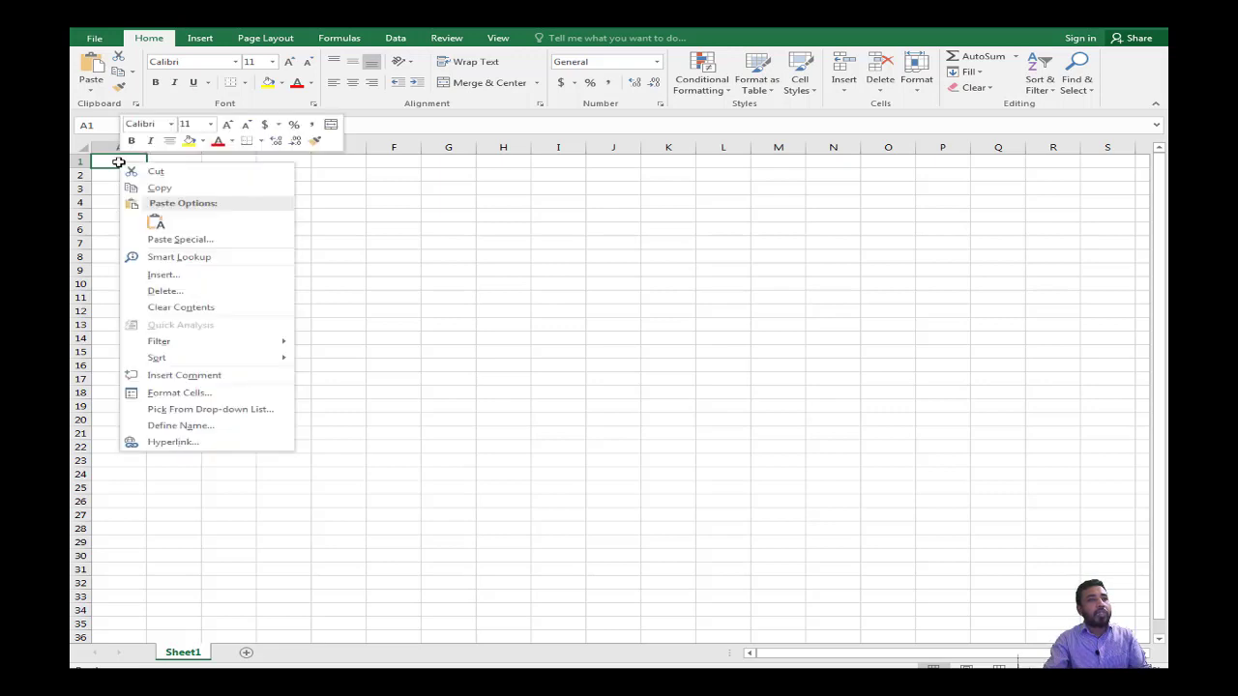
pyautogui.click(160, 223)
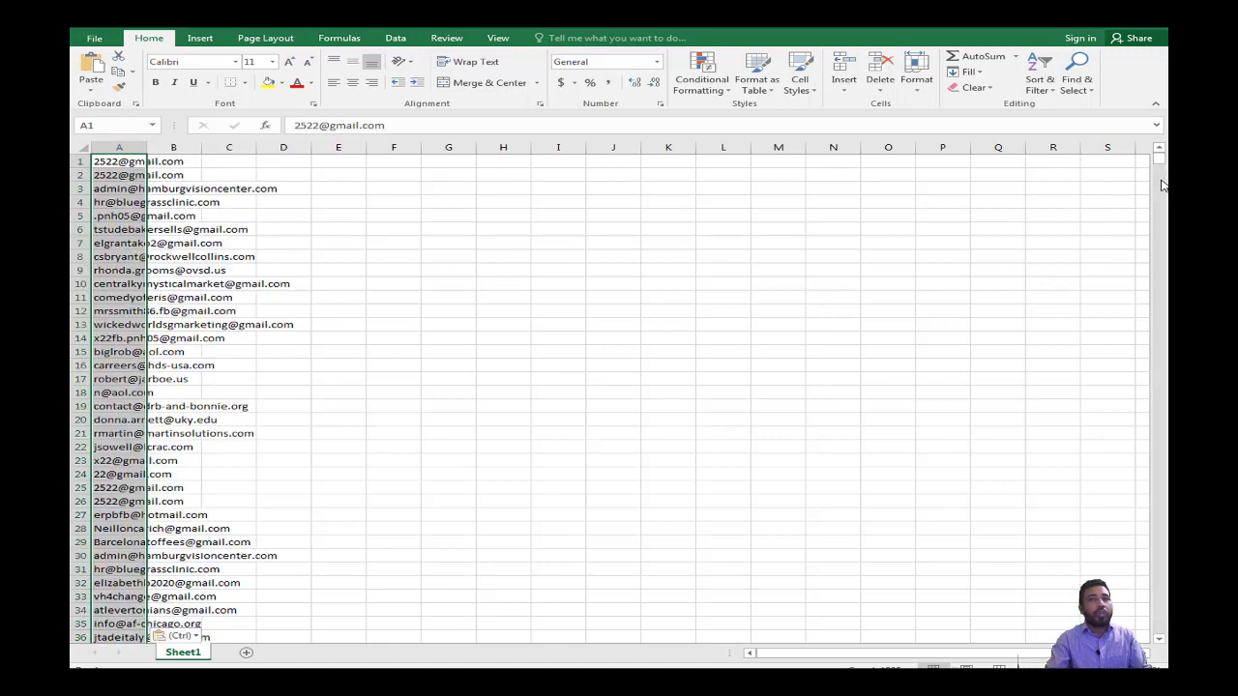
# Step: Check the end of the pasted list and widen column A to fit the full addresses
pyautogui.moveTo(1161, 166); pyautogui.dragTo(1159, 618)
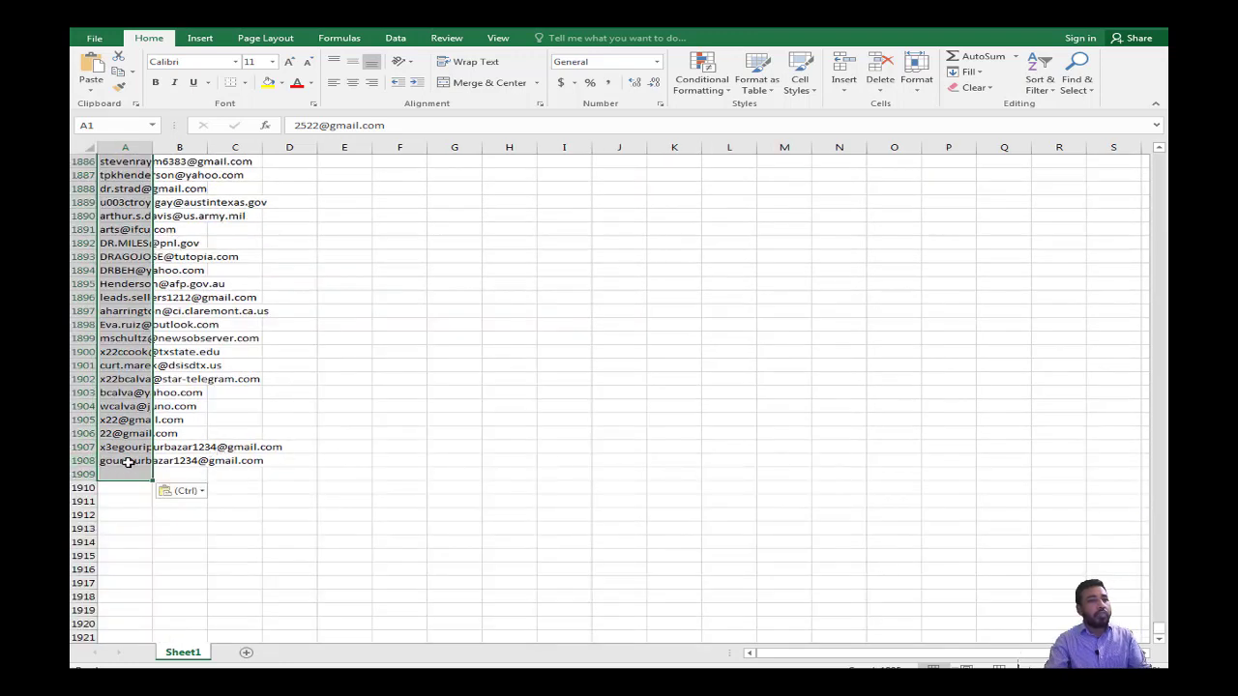
pyautogui.scroll(4, 416, 339)
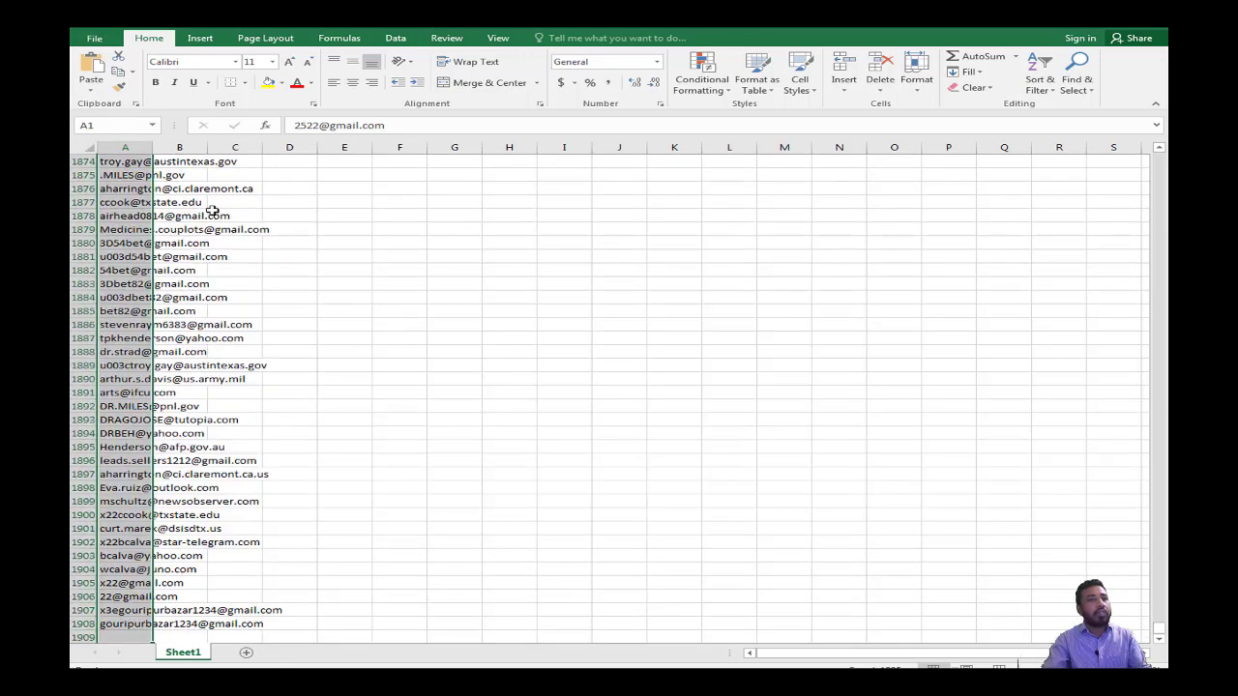
pyautogui.moveTo(152, 147); pyautogui.dragTo(317, 154)
pyautogui.hotkey('ctrl', 'Home')
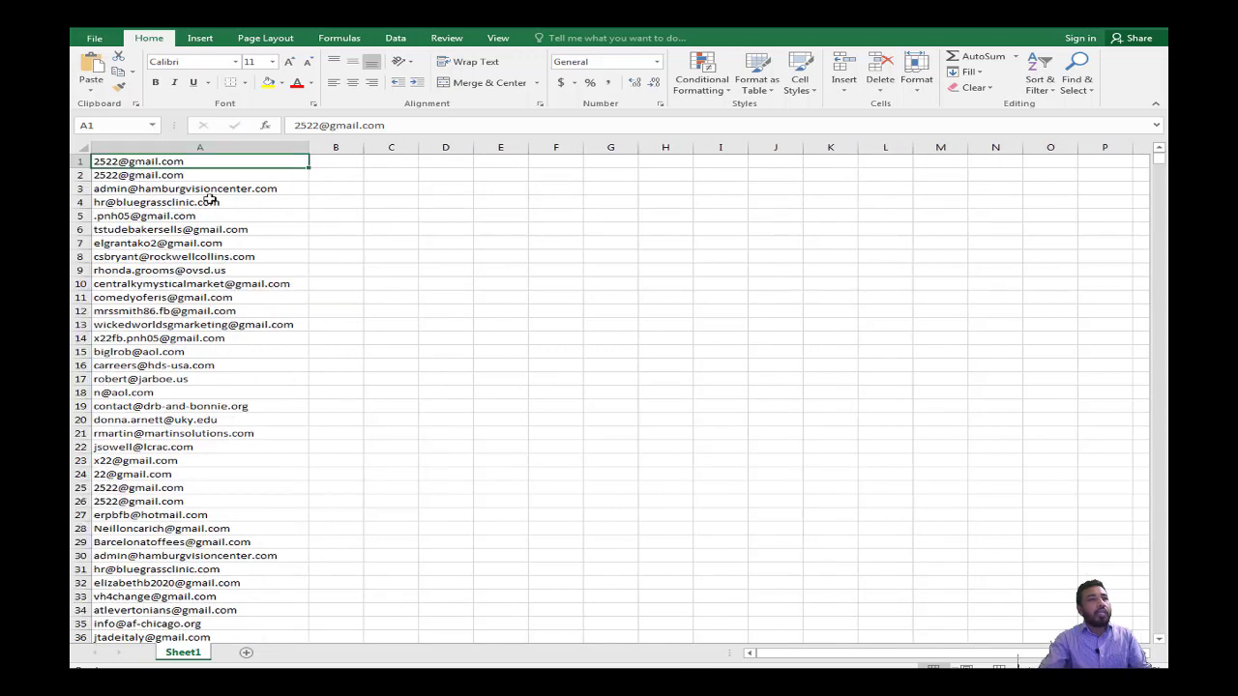
pyautogui.click(167, 150)
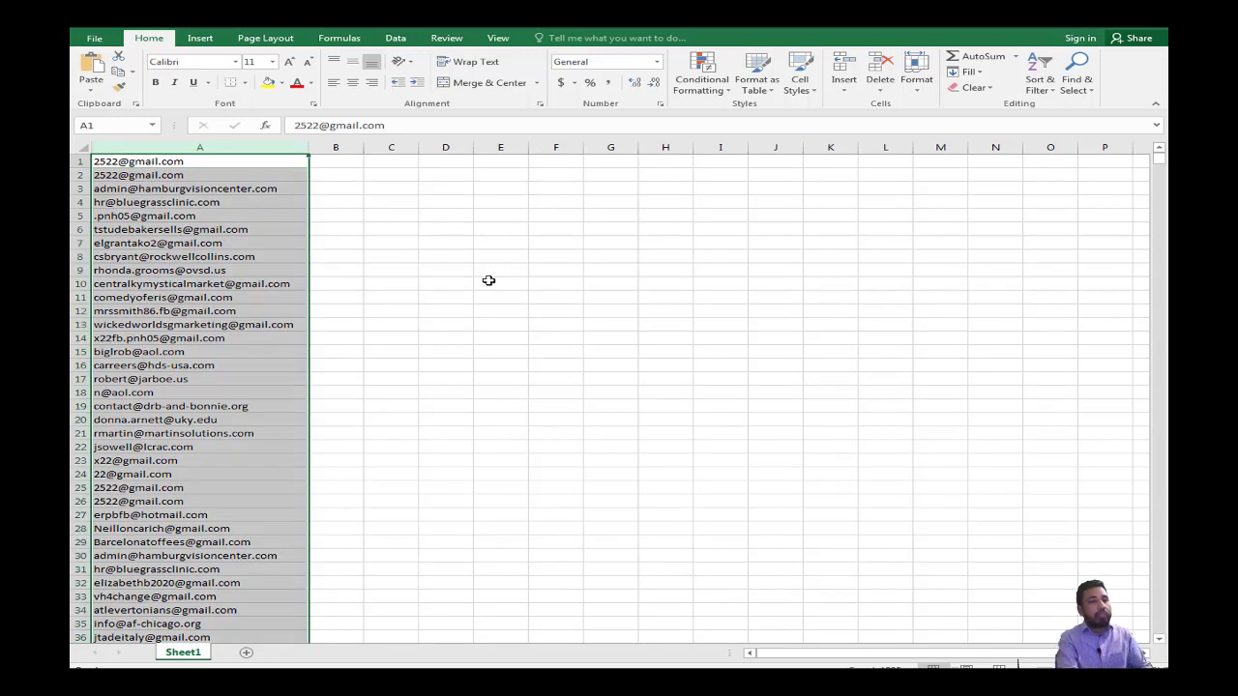
pyautogui.hotkey('ctrl', 'f')
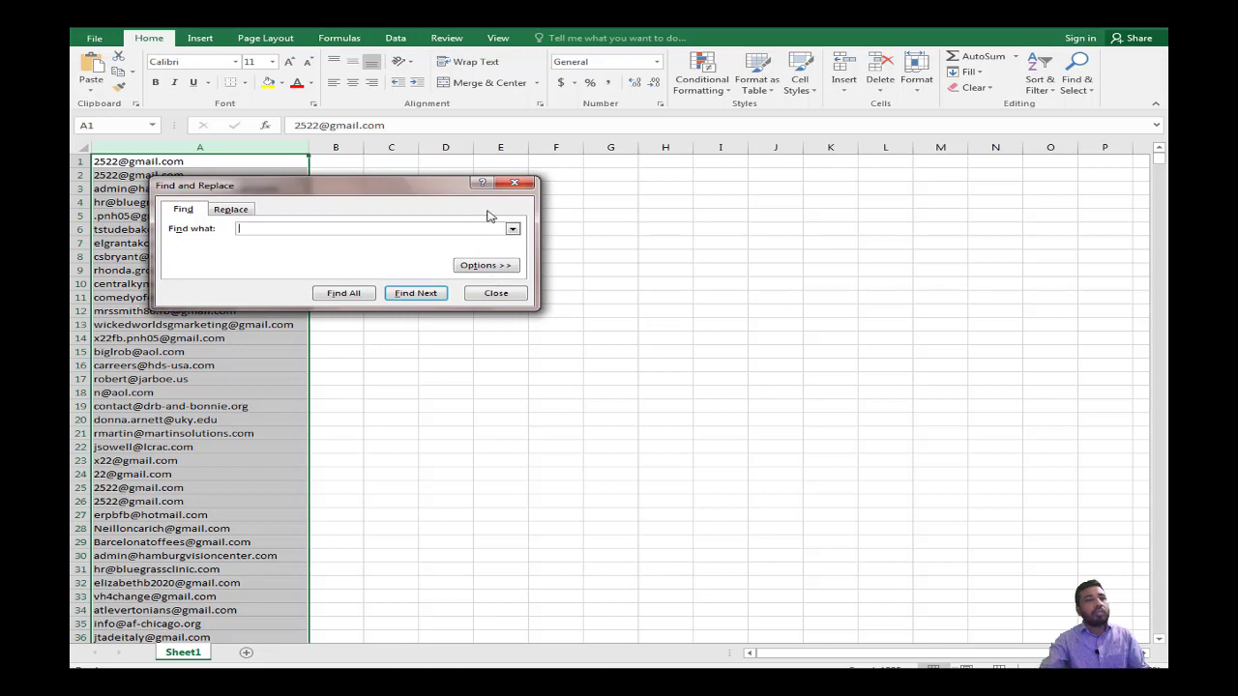
pyautogui.moveTo(402, 192); pyautogui.dragTo(725, 232)
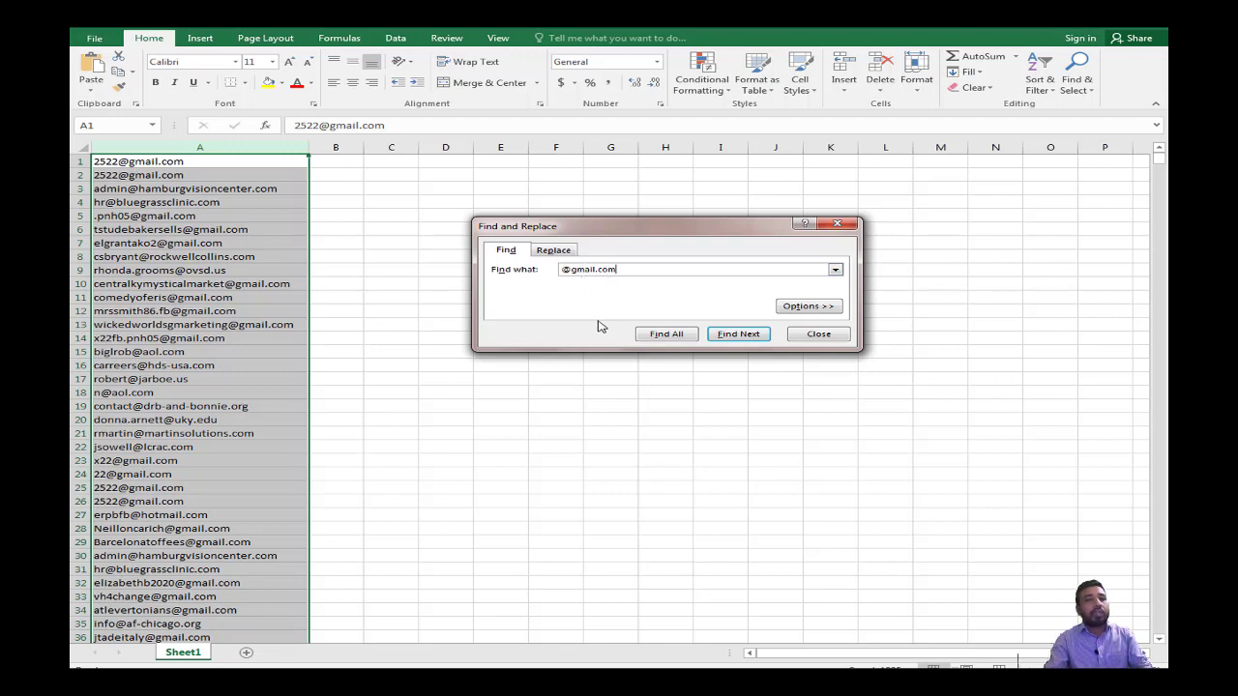
pyautogui.click(662, 337)
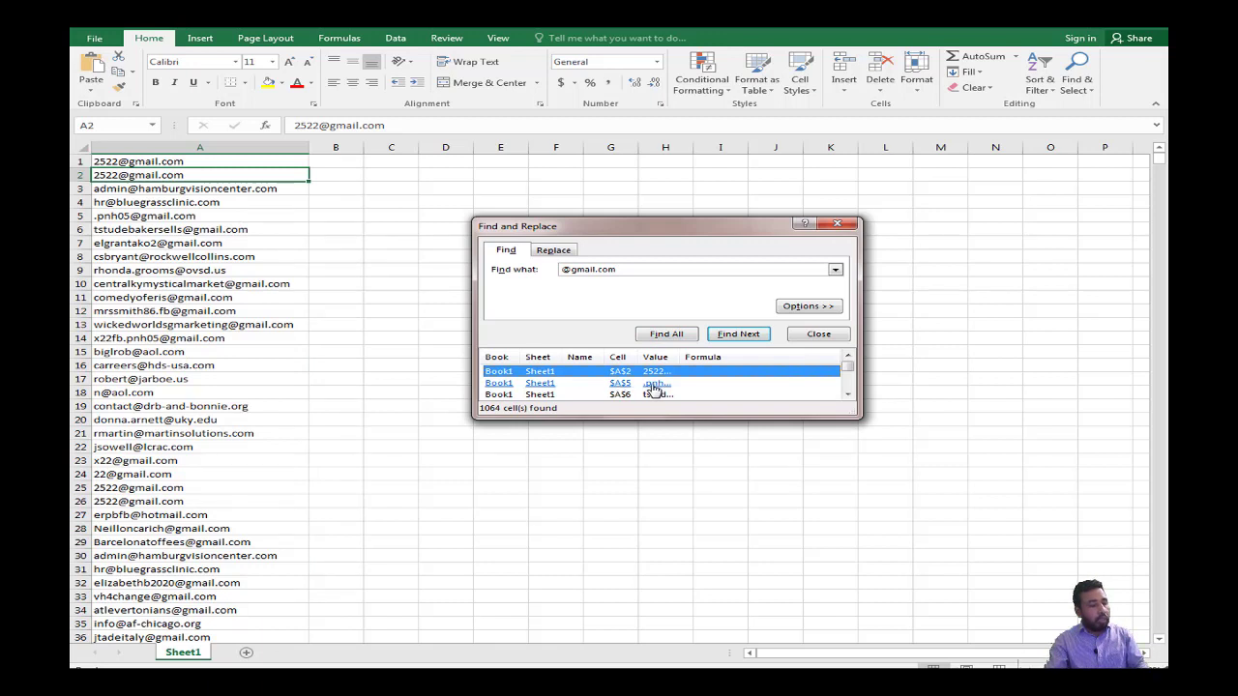
pyautogui.hotkey('ctrl', 'a')
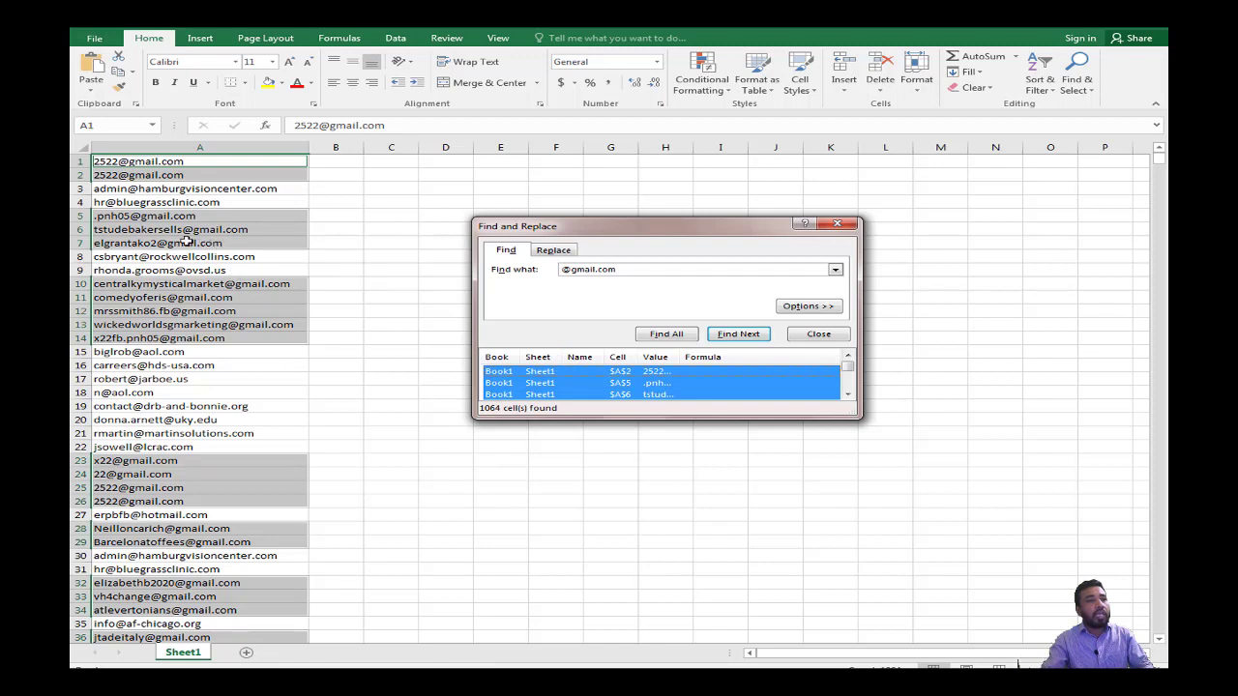
pyautogui.click(266, 218)
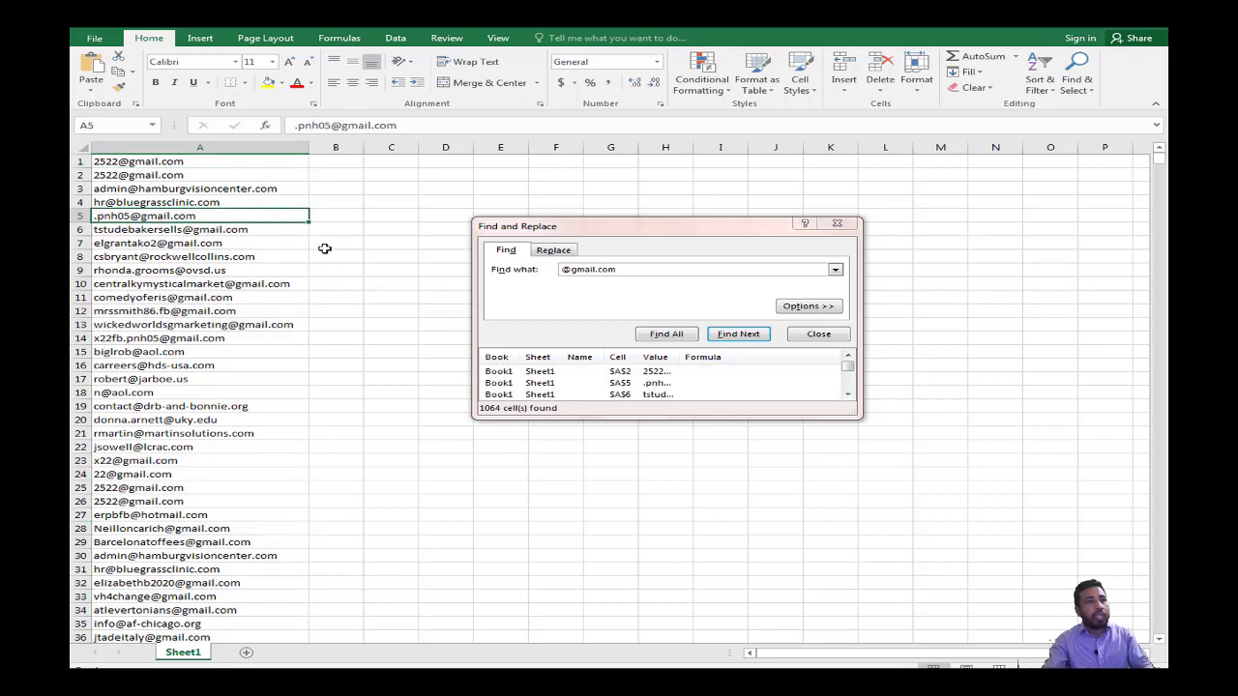
pyautogui.hotkey('ctrl', 'a')
pyautogui.click(570, 373)
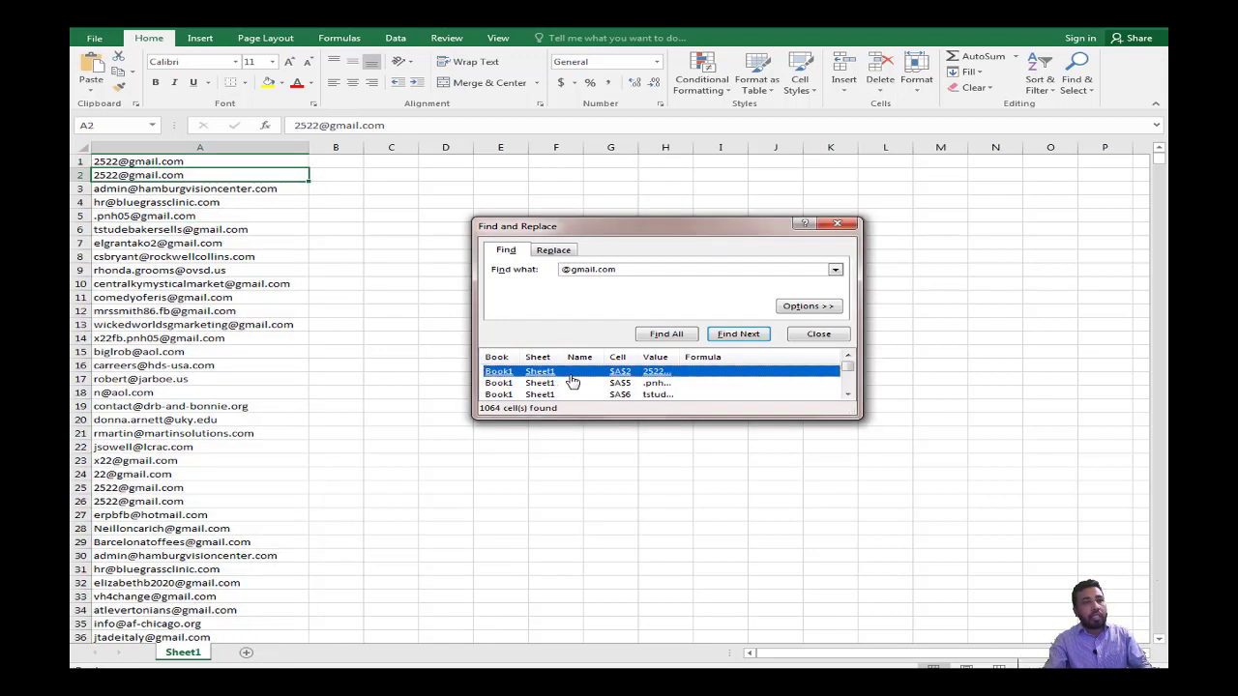
pyautogui.click(669, 384)
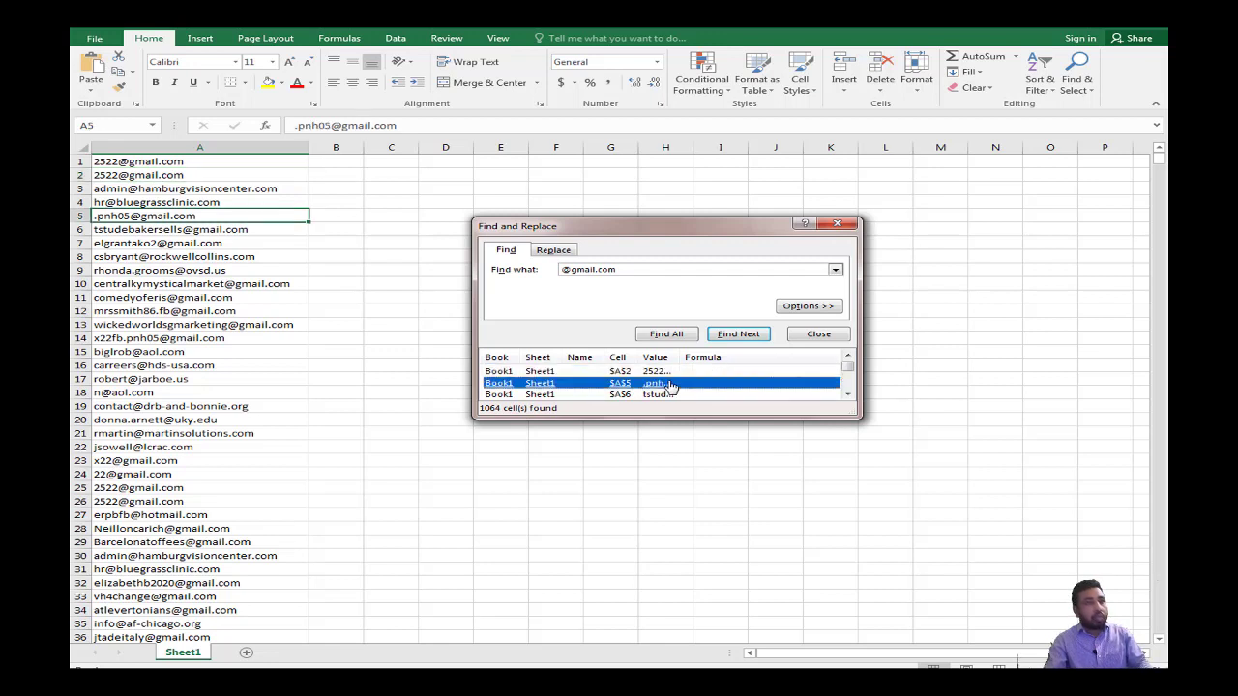
pyautogui.hotkey('ctrl', 'a')
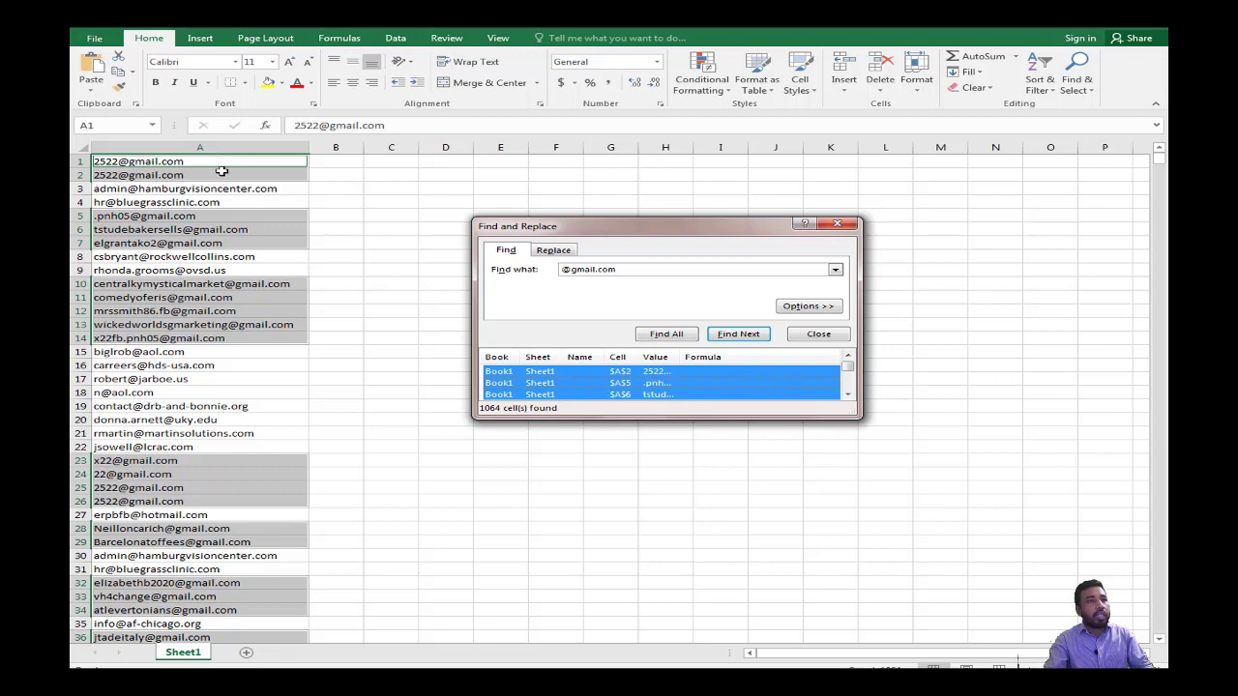
pyautogui.rightClick(222, 173)
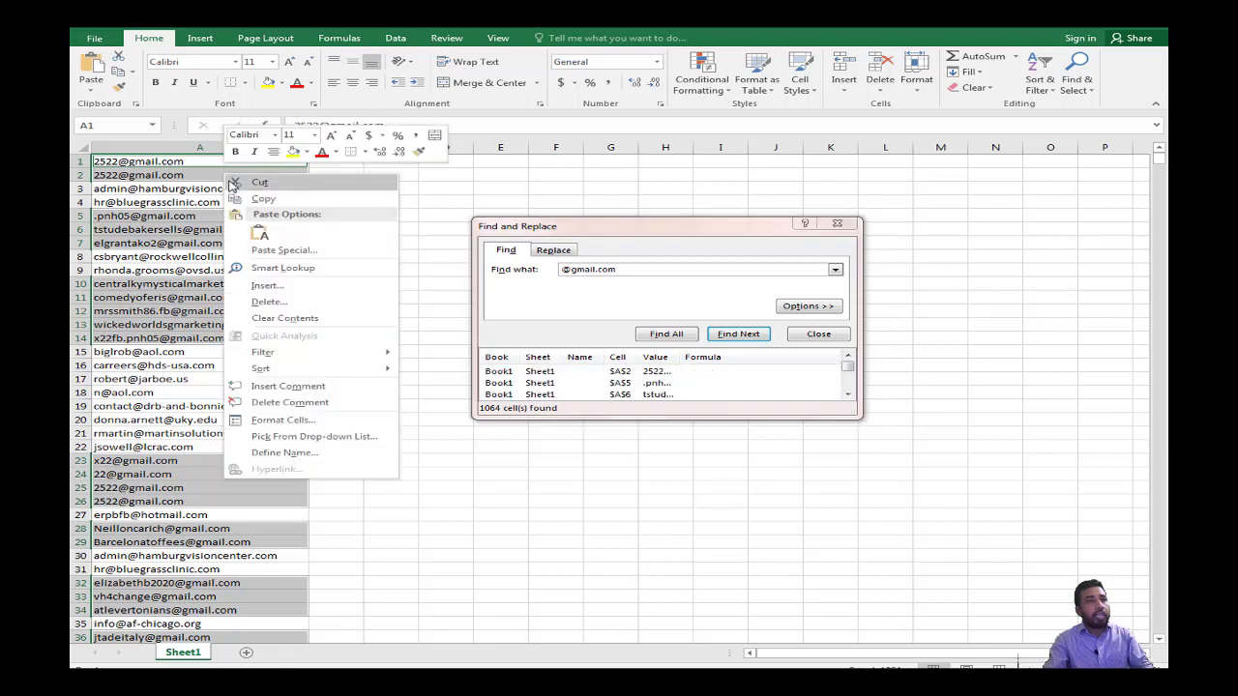
pyautogui.click(263, 199)
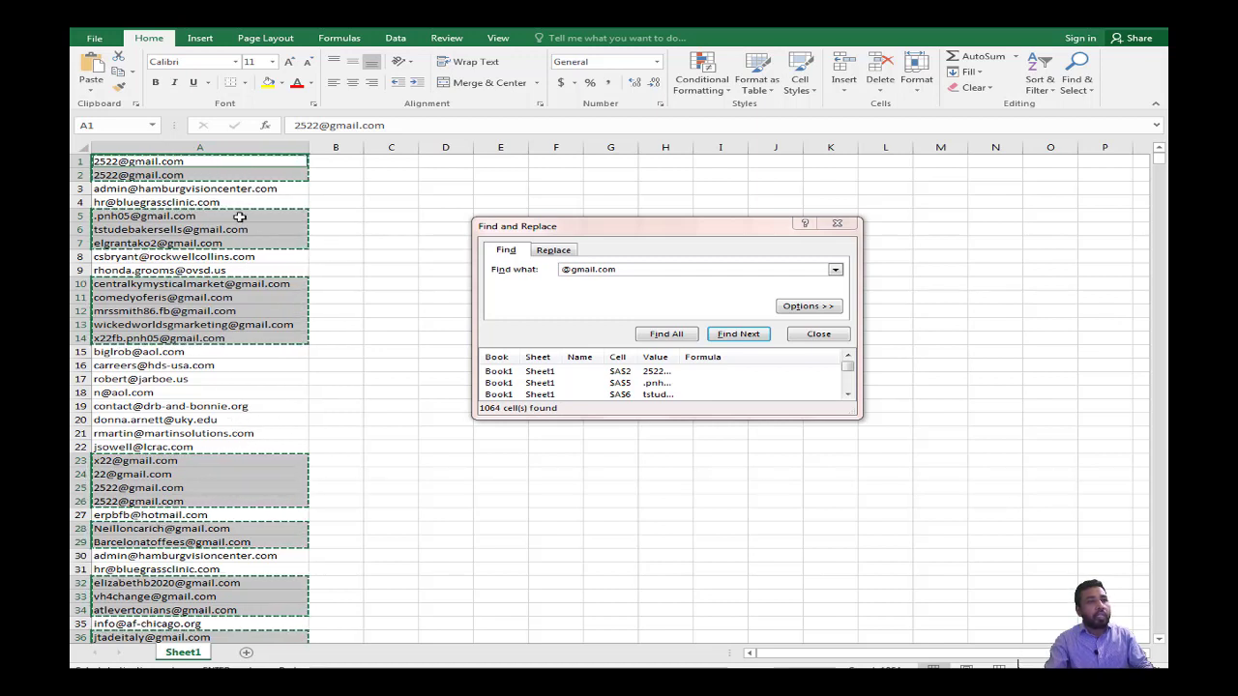
# Step: Move the Find and Replace dialog aside and paste the copied Gmail addresses starting at cell C1
pyautogui.moveTo(686, 232); pyautogui.dragTo(951, 251)
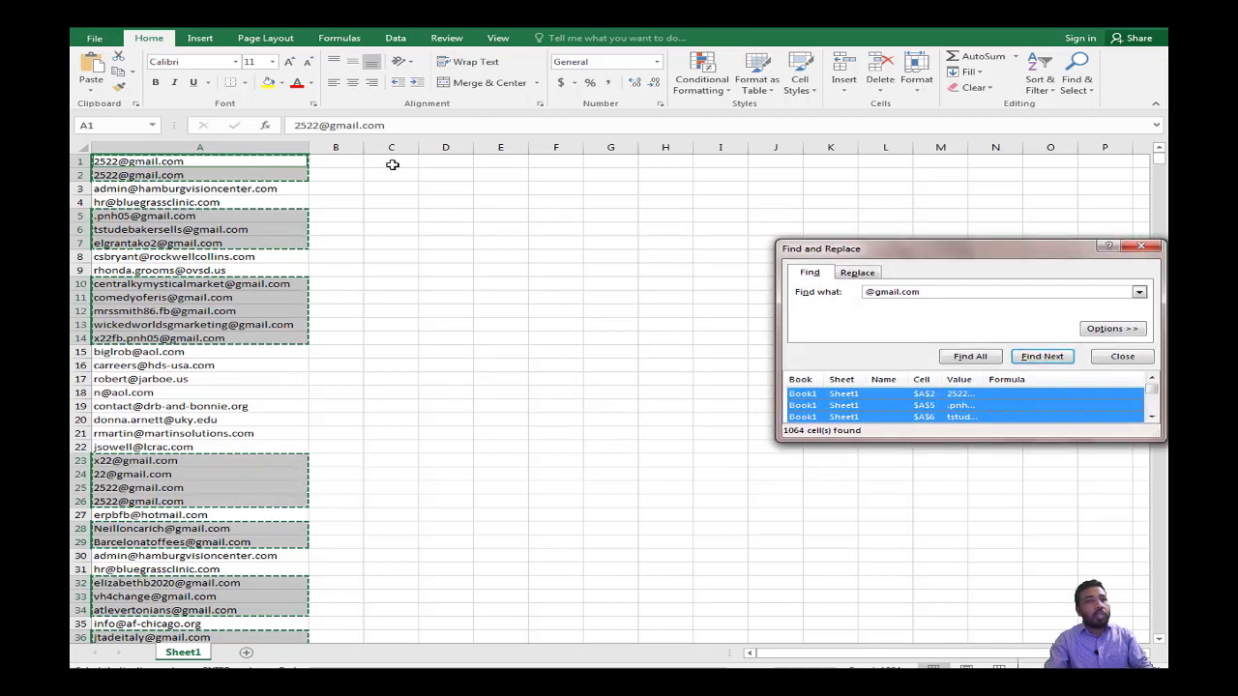
pyautogui.click(391, 163)
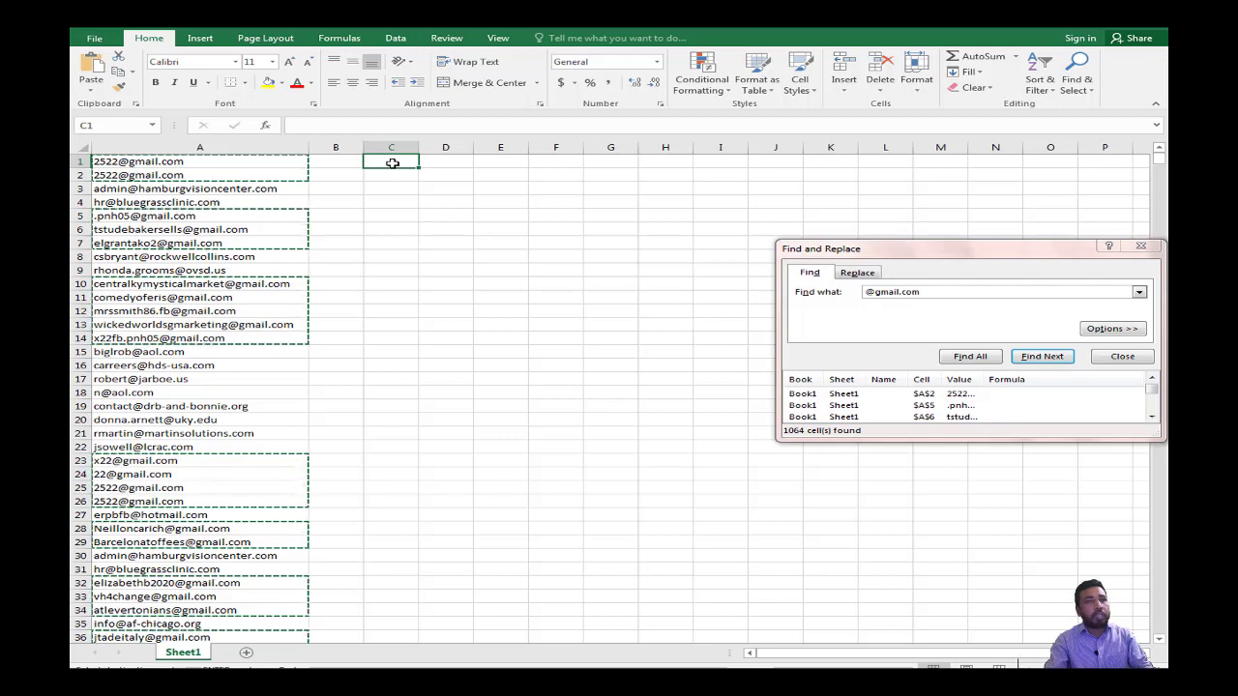
pyautogui.rightClick(392, 164)
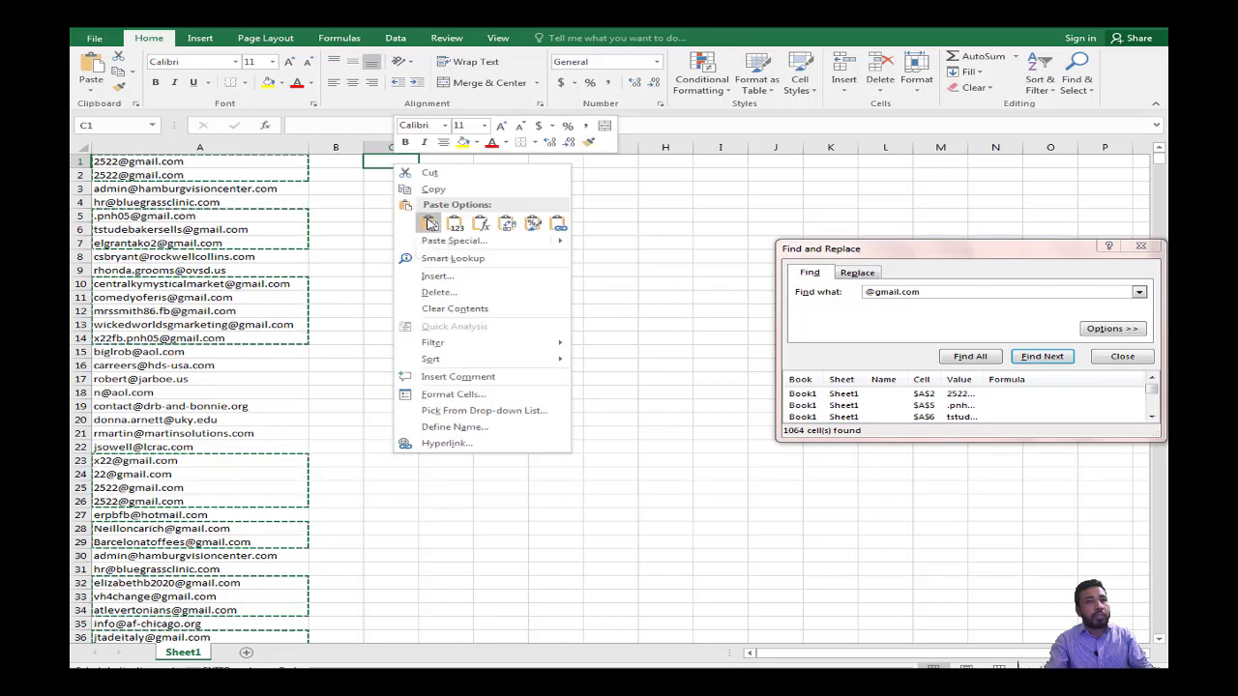
pyautogui.click(430, 224)
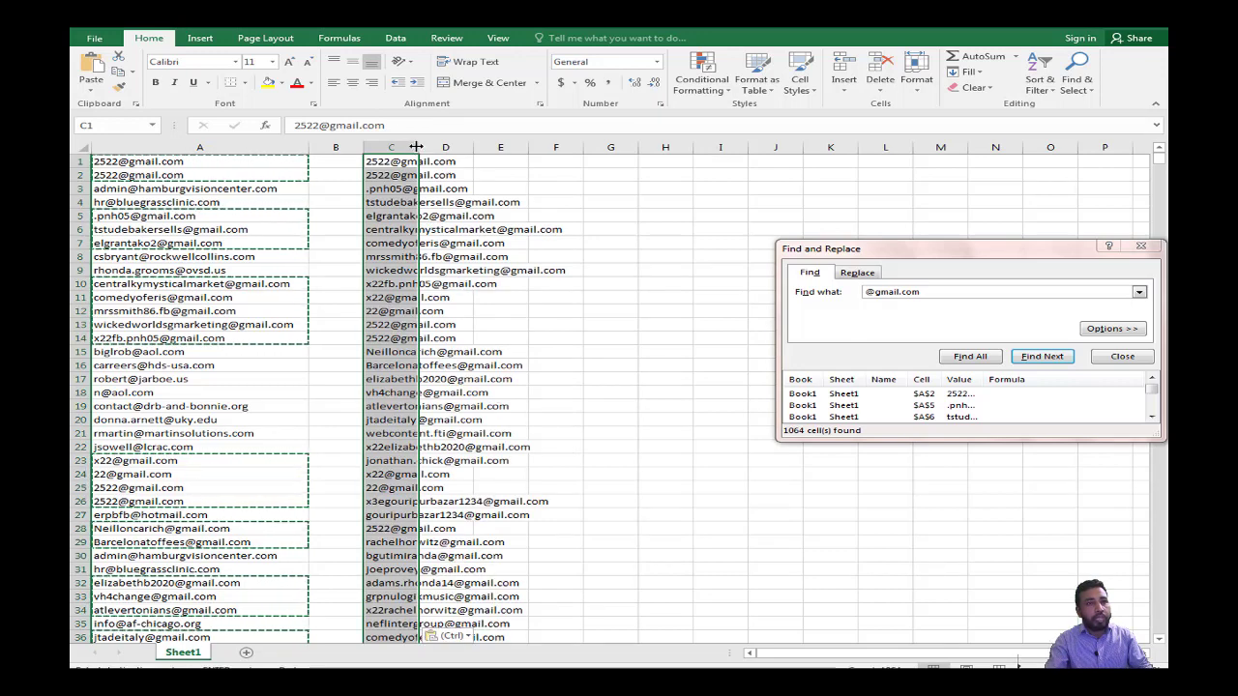
# Step: Widen column C to fit the full Gmail addresses and clear the copy marking from column A
pyautogui.moveTo(416, 146); pyautogui.dragTo(587, 146)
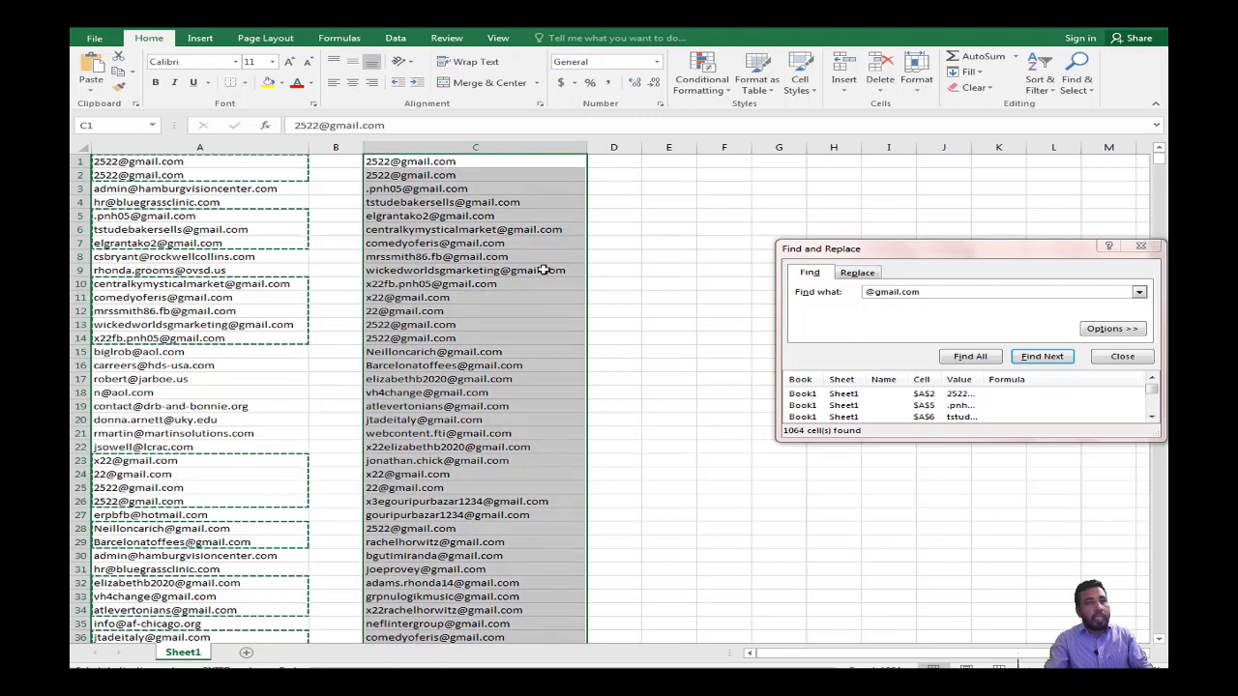
pyautogui.scroll(-8, 553, 303)
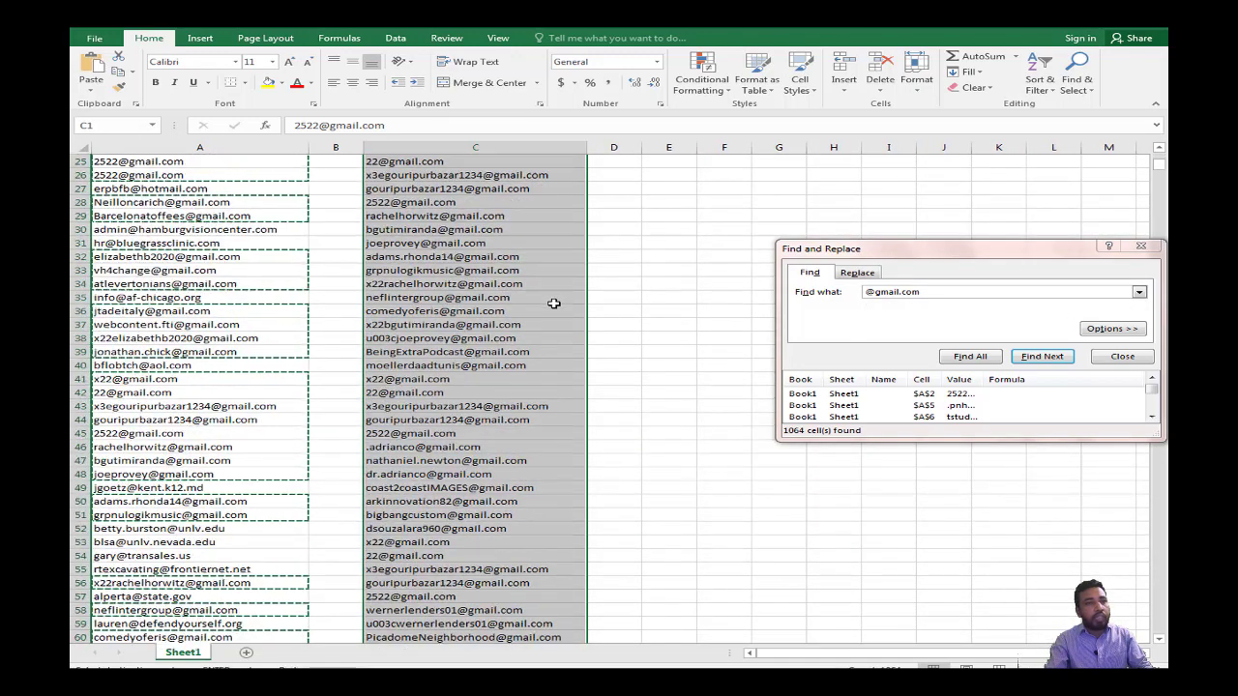
pyautogui.click(335, 212)
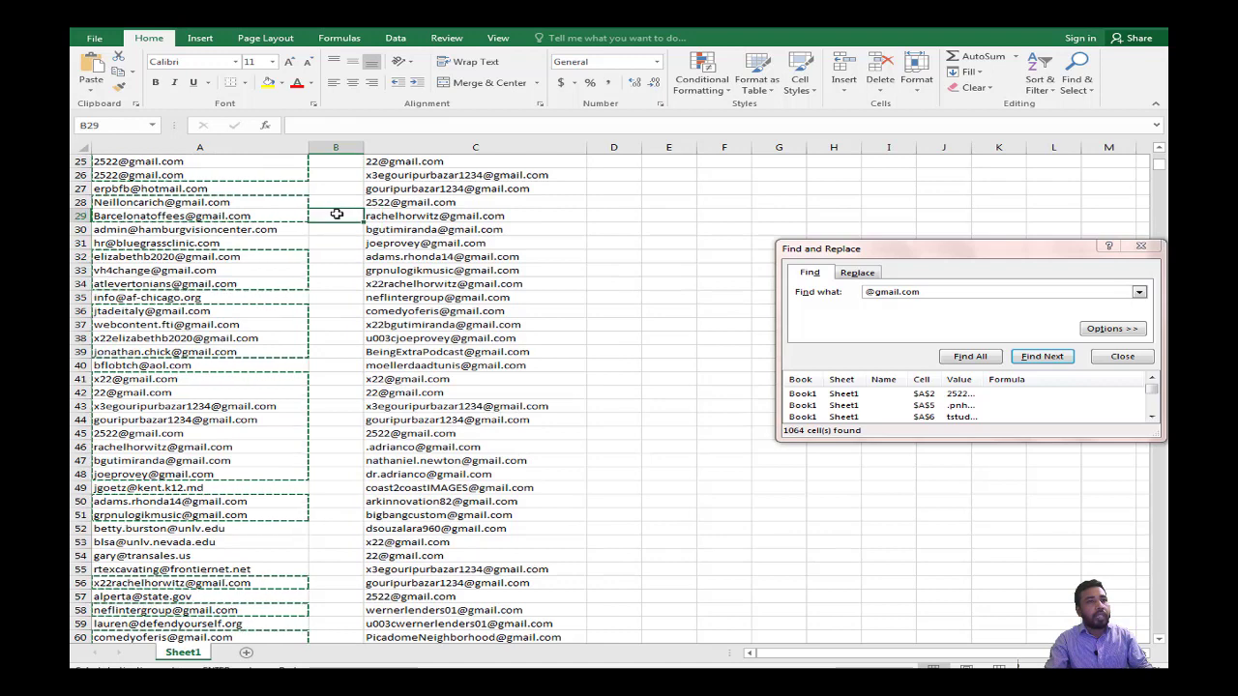
pyautogui.doubleClick(335, 214)
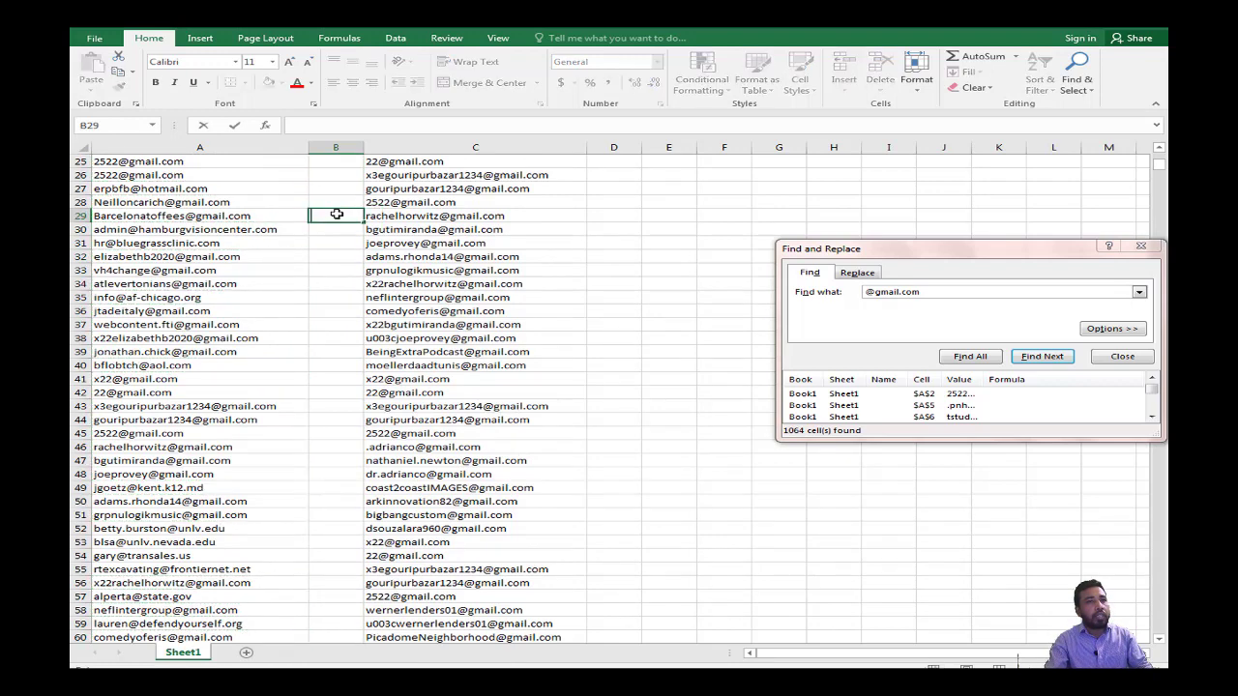
# Step: Delete the original mixed address column and the empty column beside it, leaving only the Gmail list
pyautogui.click(163, 147)
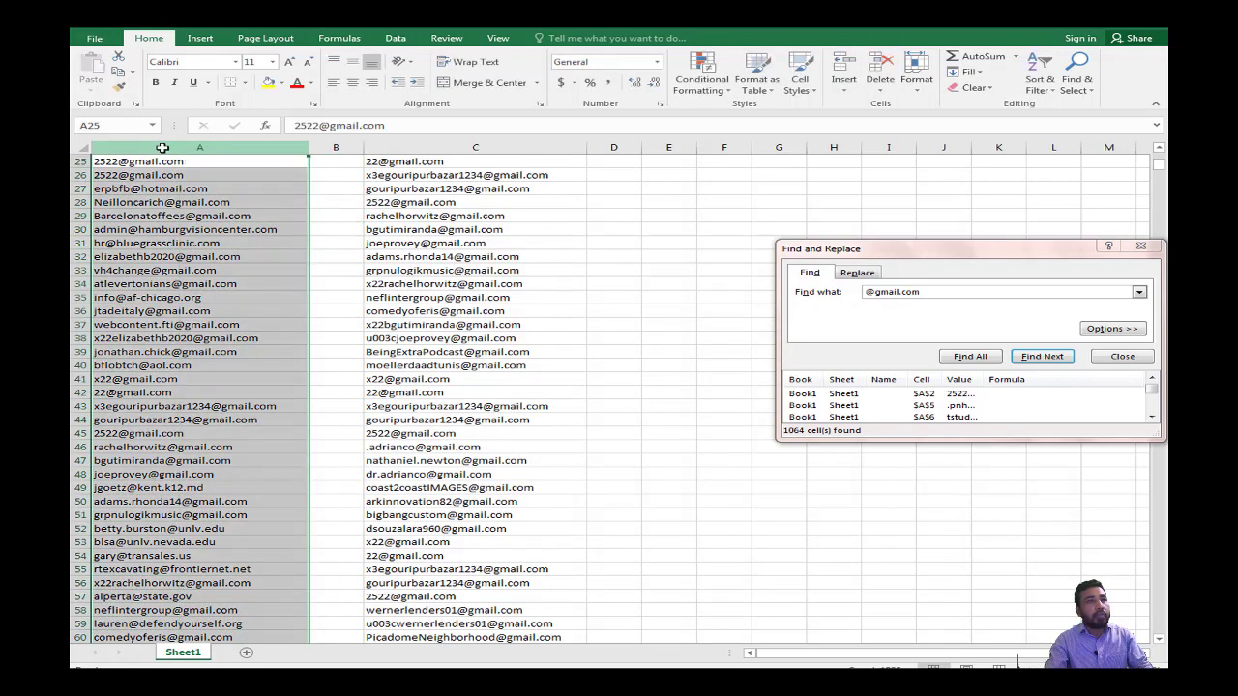
pyautogui.rightClick(165, 150)
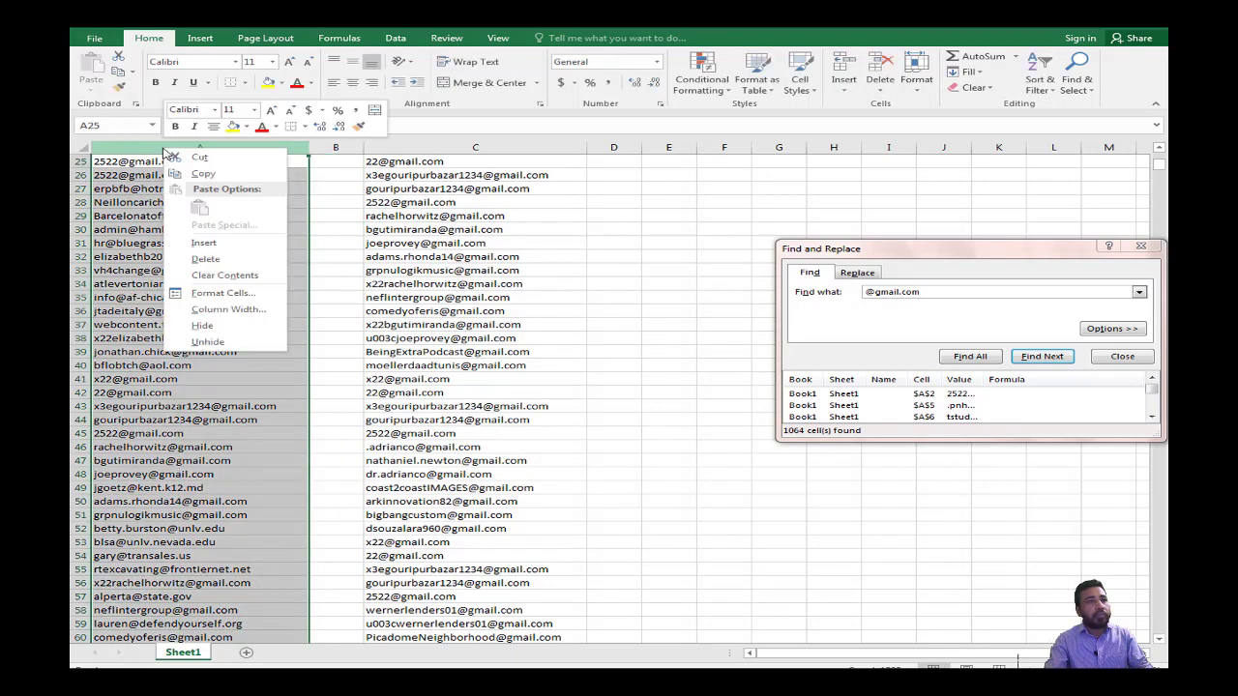
pyautogui.click(207, 260)
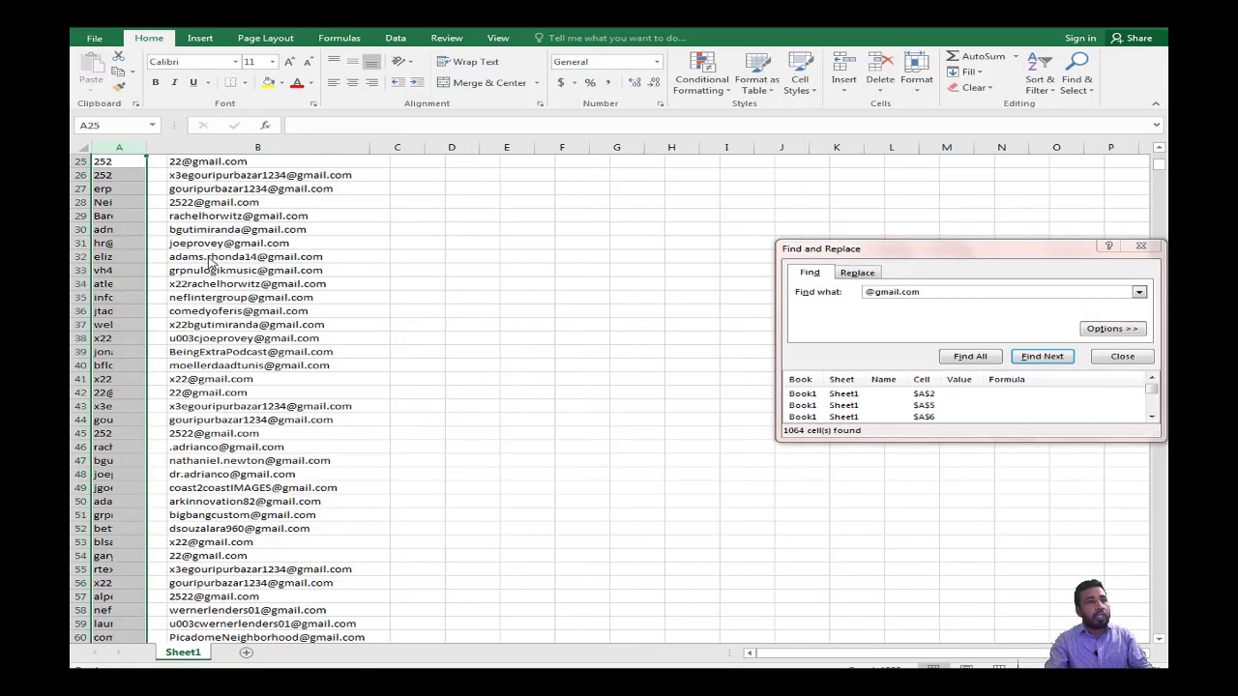
pyautogui.rightClick(108, 146)
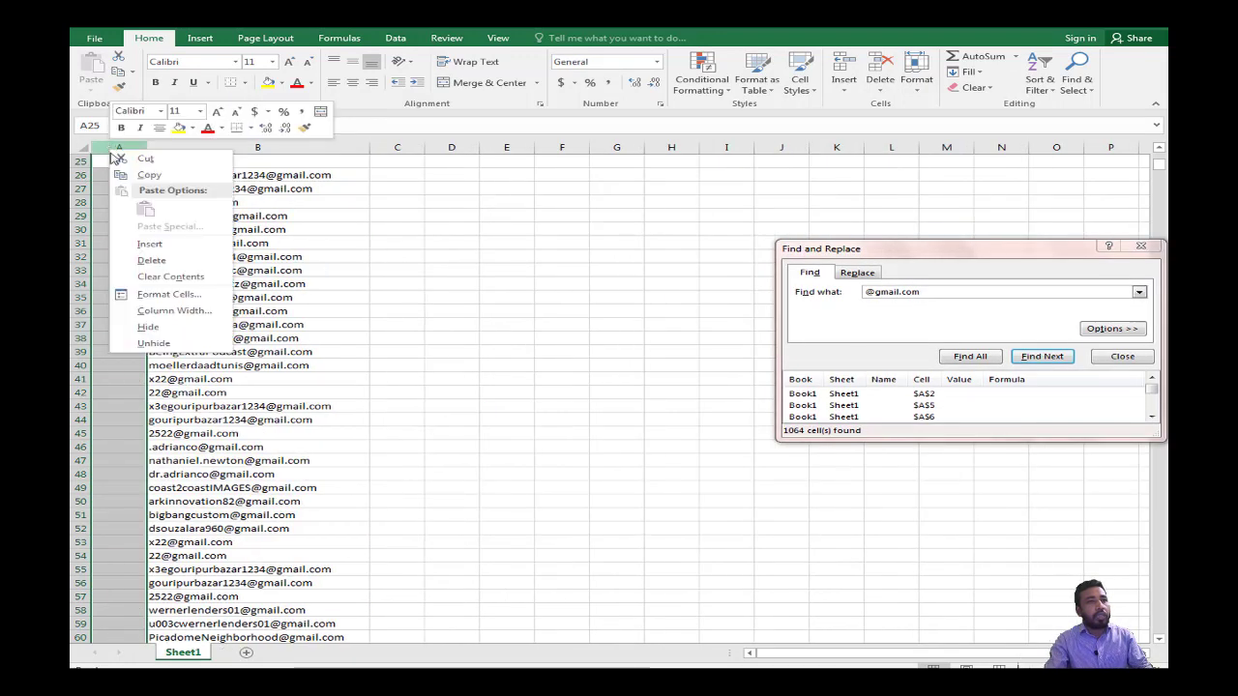
pyautogui.click(153, 260)
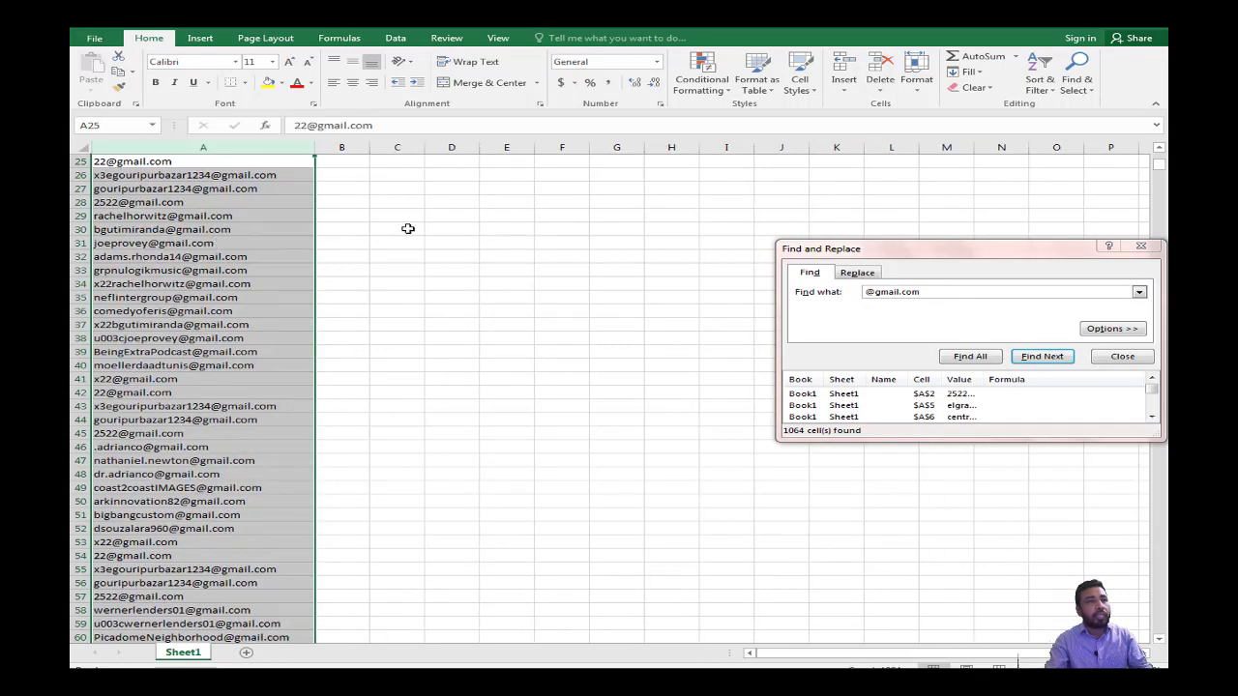
# Step: Copy the Gmail address column, switch to Doctor-1K in Notepad, and replace its entire contents with the copied list
pyautogui.rightClick(147, 154)
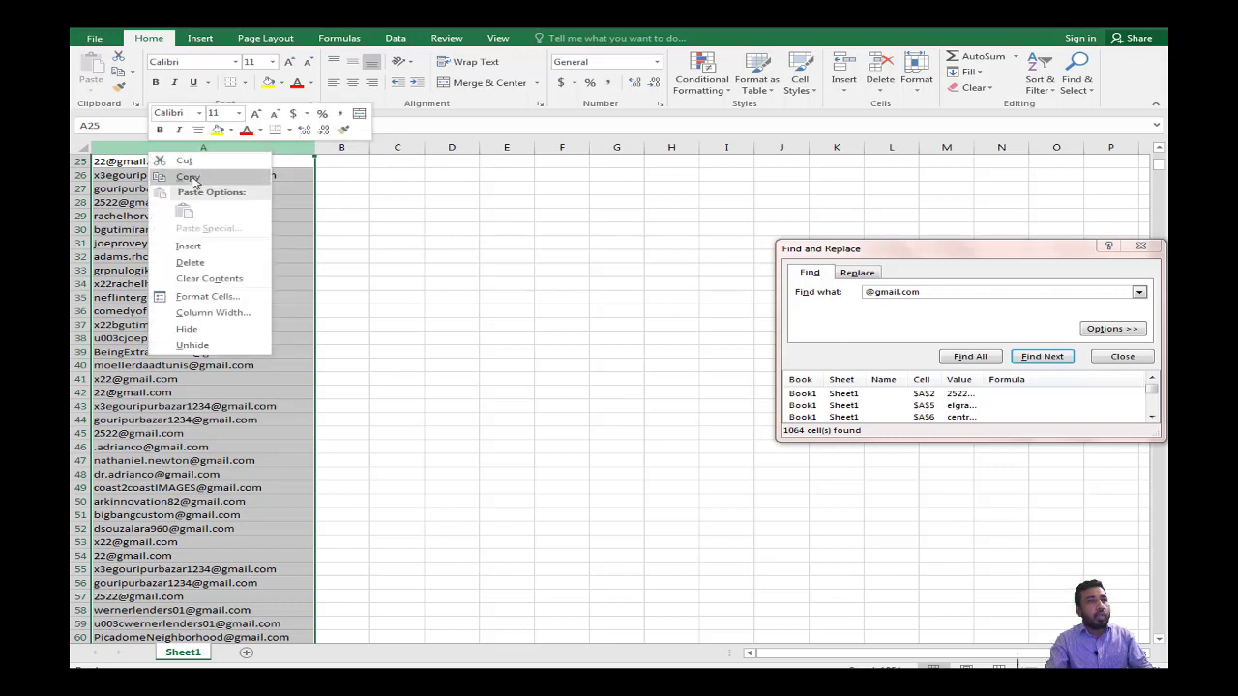
pyautogui.click(191, 178)
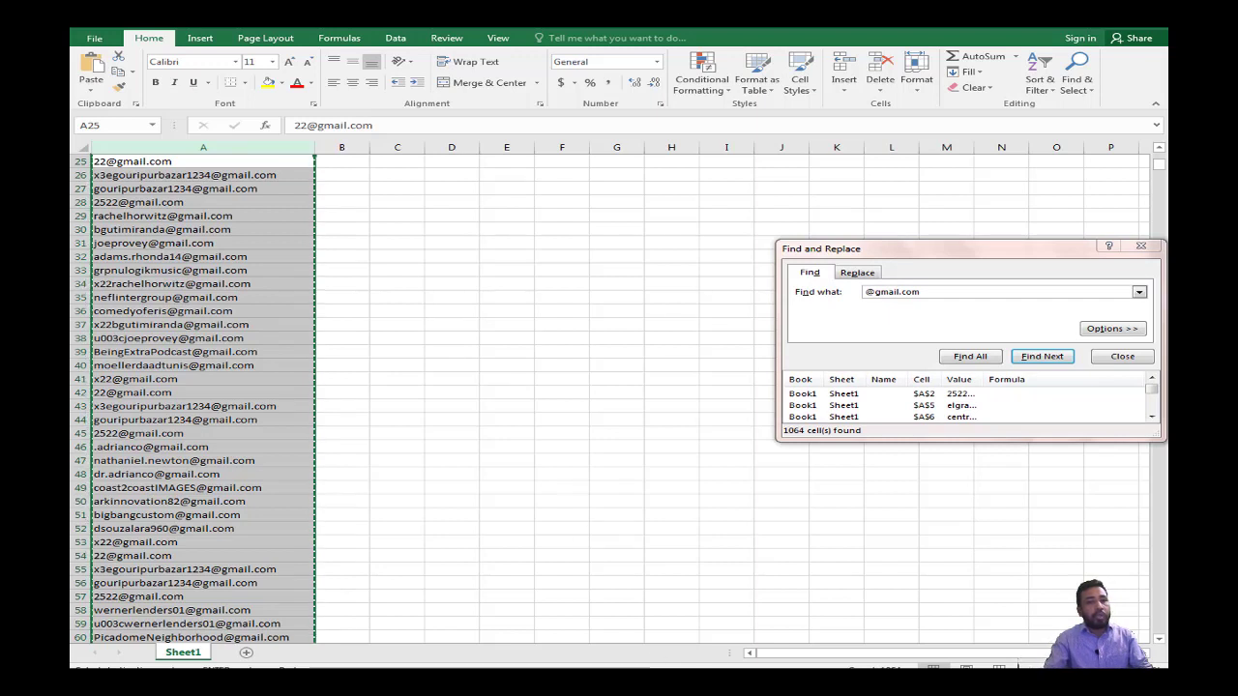
pyautogui.click(733, 677)
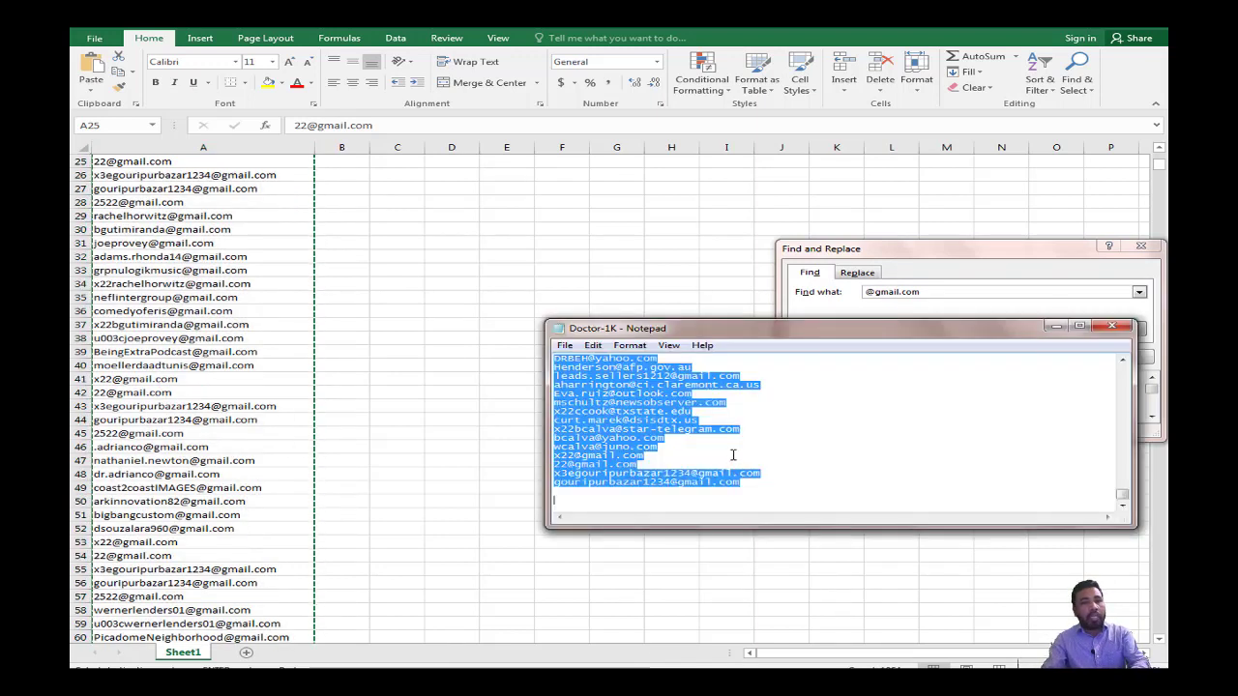
pyautogui.press('Delete')
pyautogui.rightClick(608, 381)
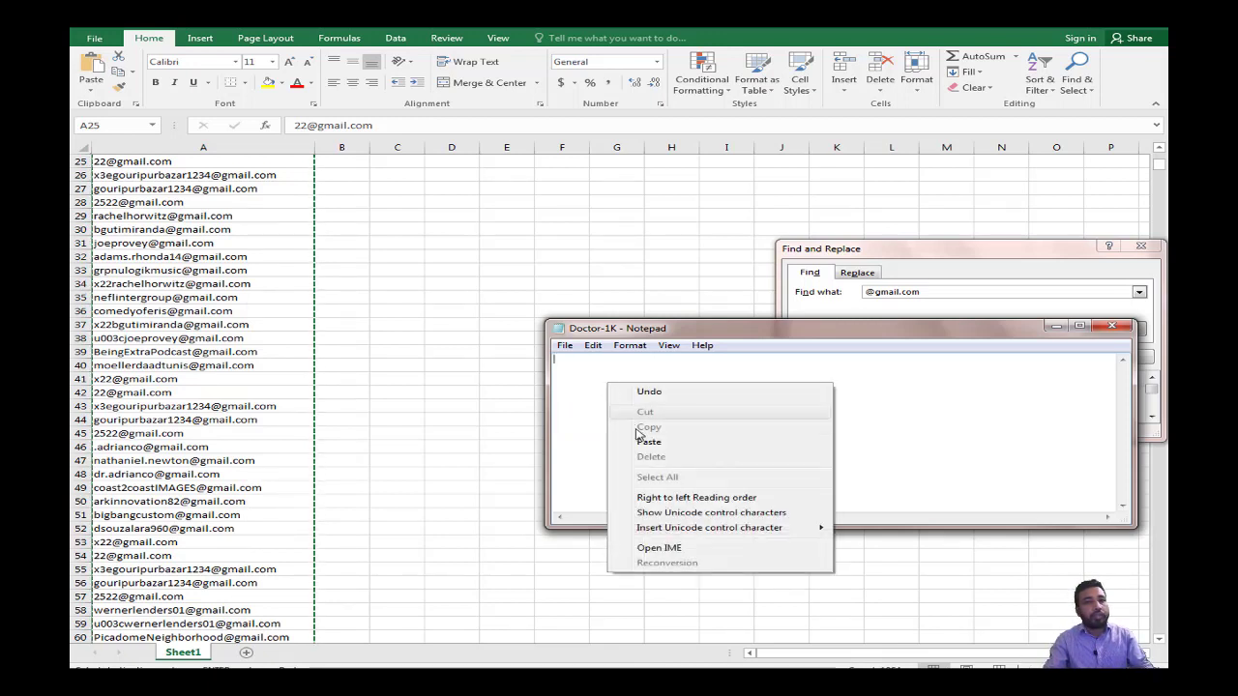
pyautogui.click(642, 443)
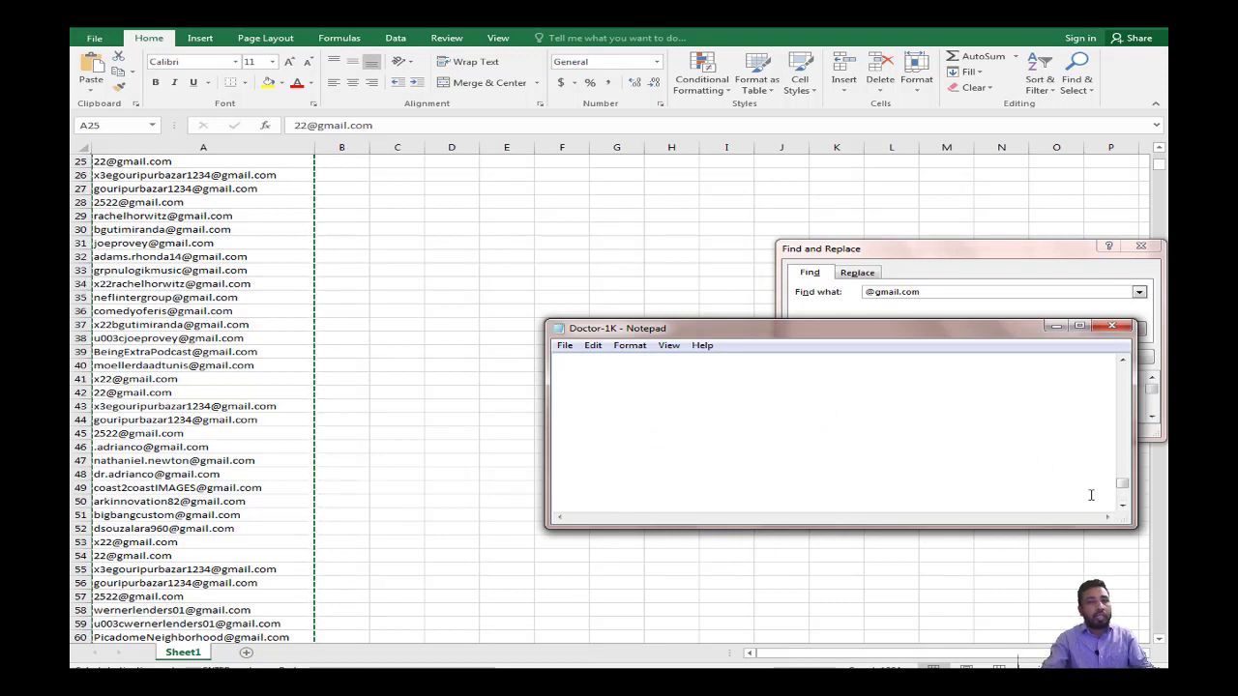
# Step: Save the Doctor-1K text file with the pasted Gmail addresses
pyautogui.moveTo(1120, 493); pyautogui.dragTo(1120, 372)
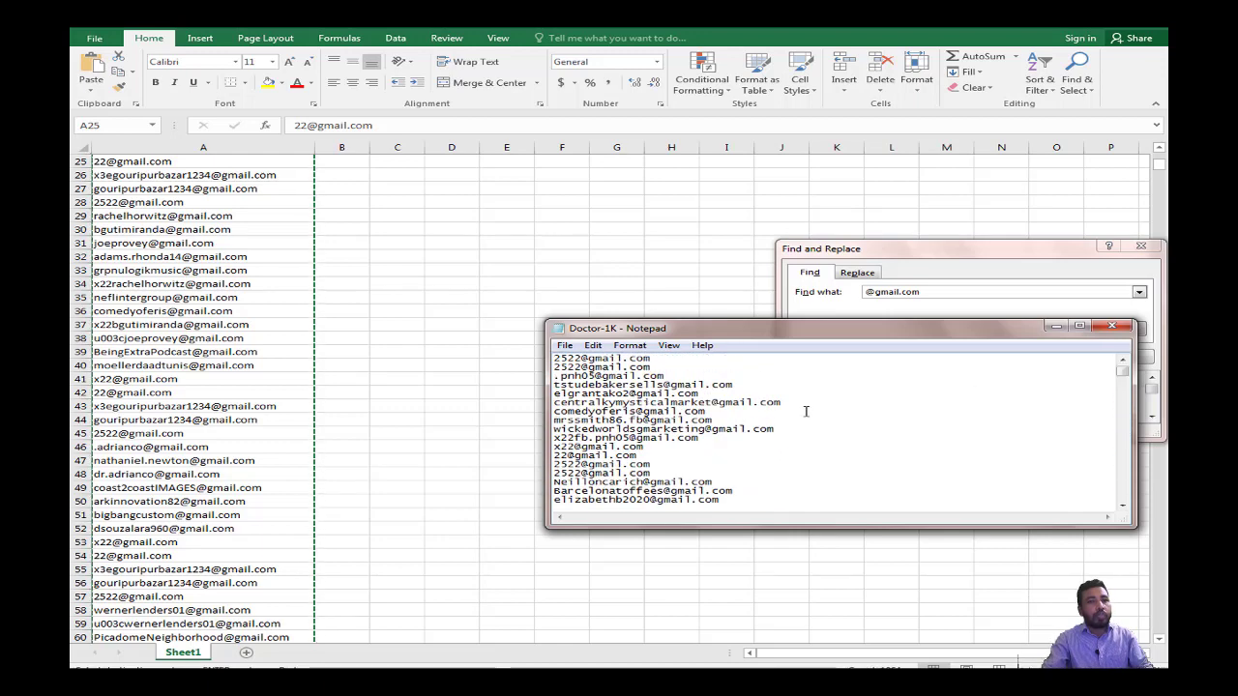
pyautogui.click(565, 346)
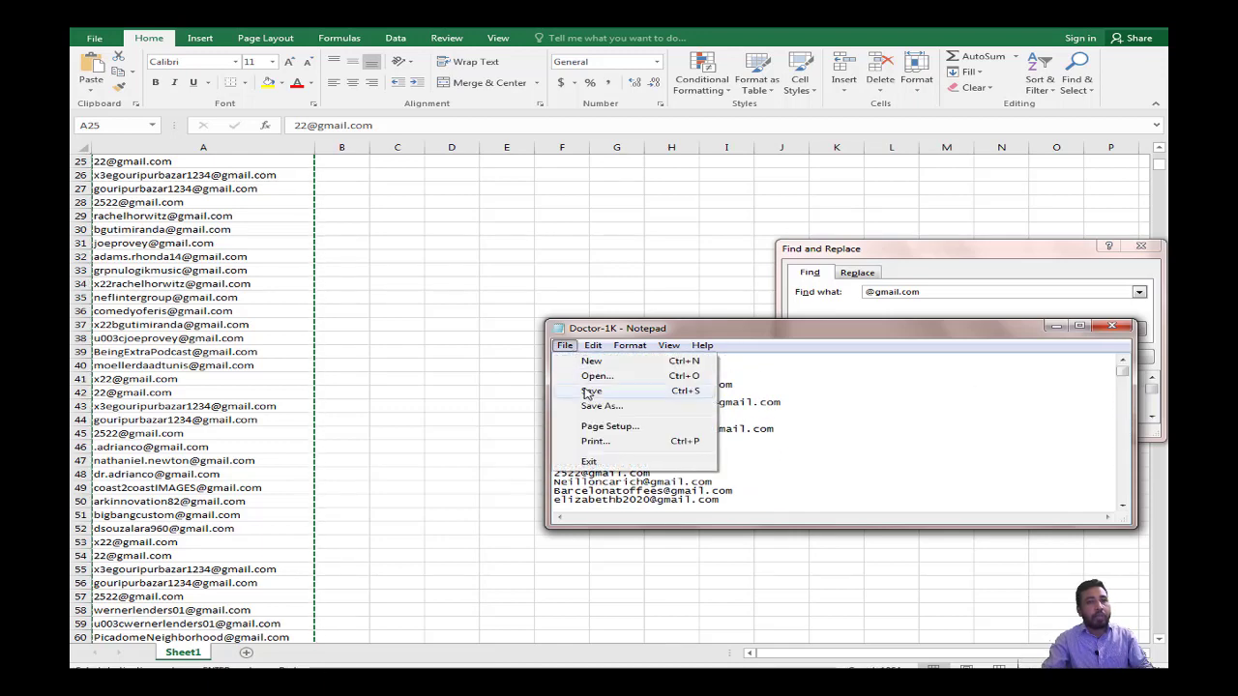
pyautogui.click(589, 392)
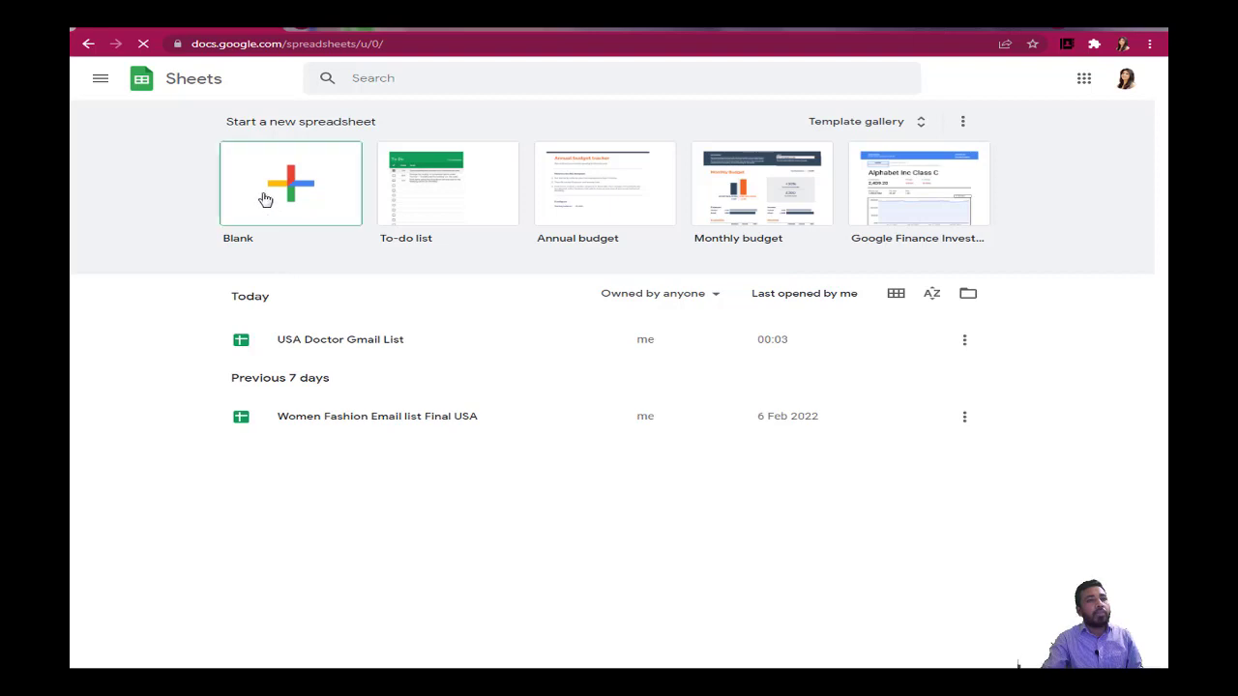
# Step: Create a blank Google Sheets spreadsheet, and open GMass's Email Extractor and Verifier in a new tab by searching for "gmass email varification"
pyautogui.click(266, 199)
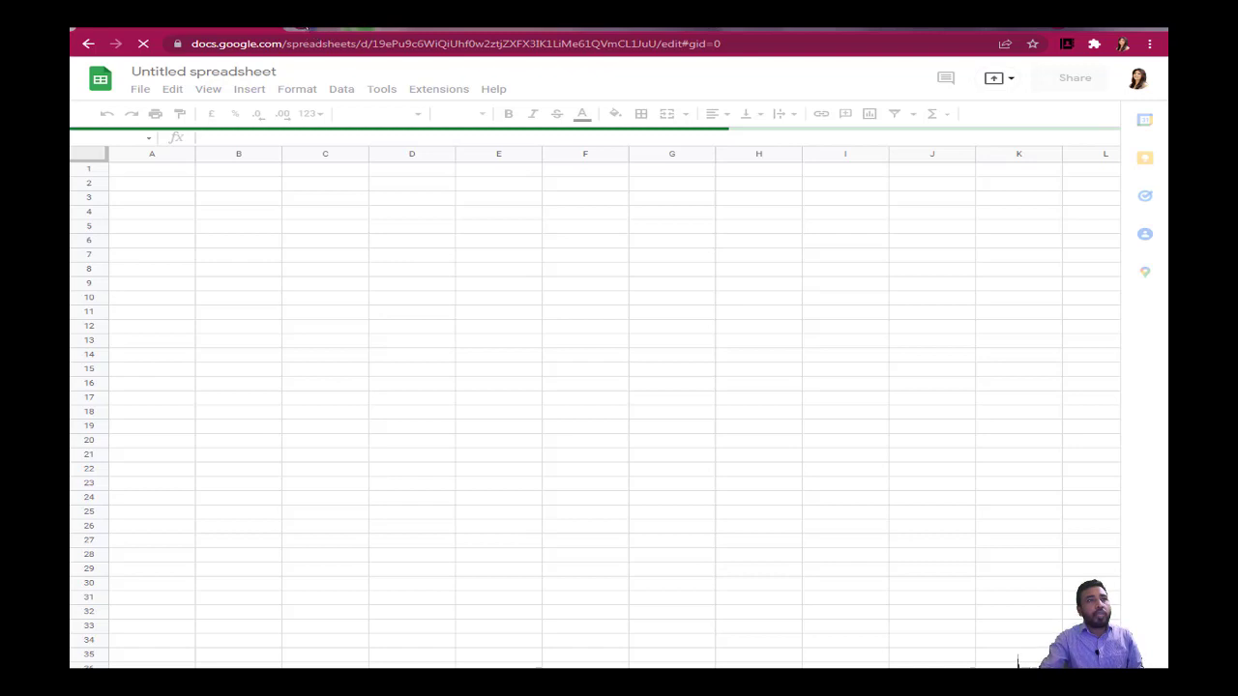
pyautogui.hotkey('ctrl', 't')
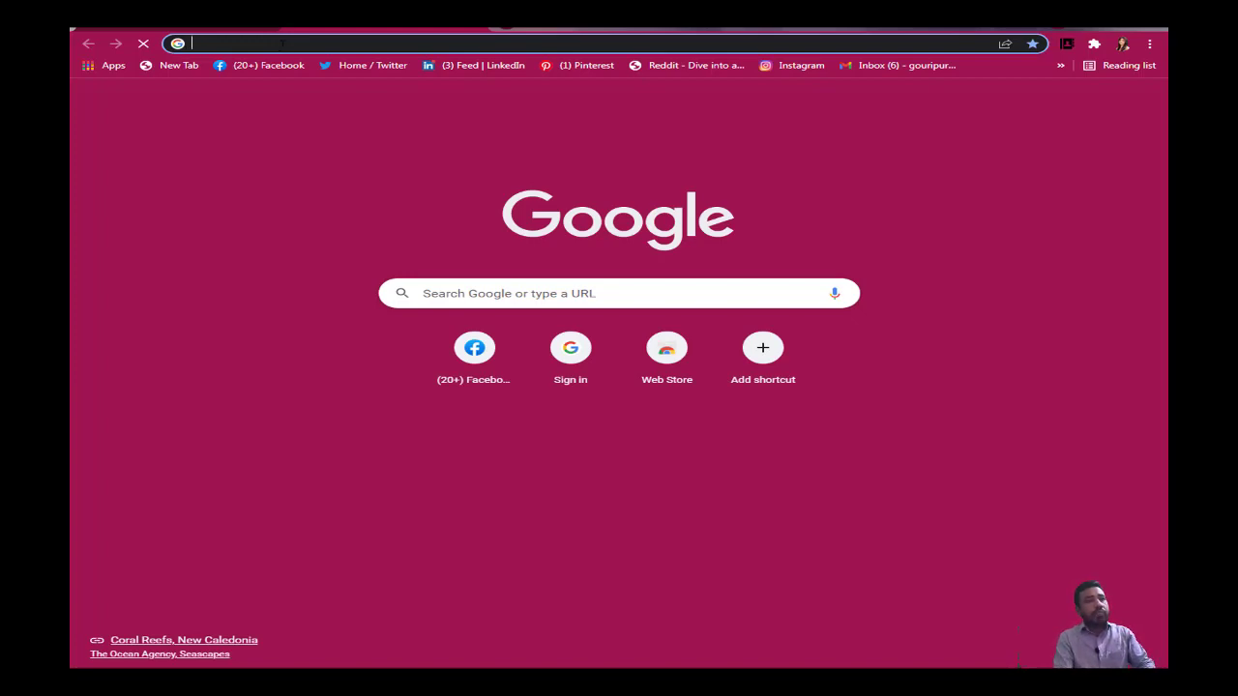
pyautogui.write('g')
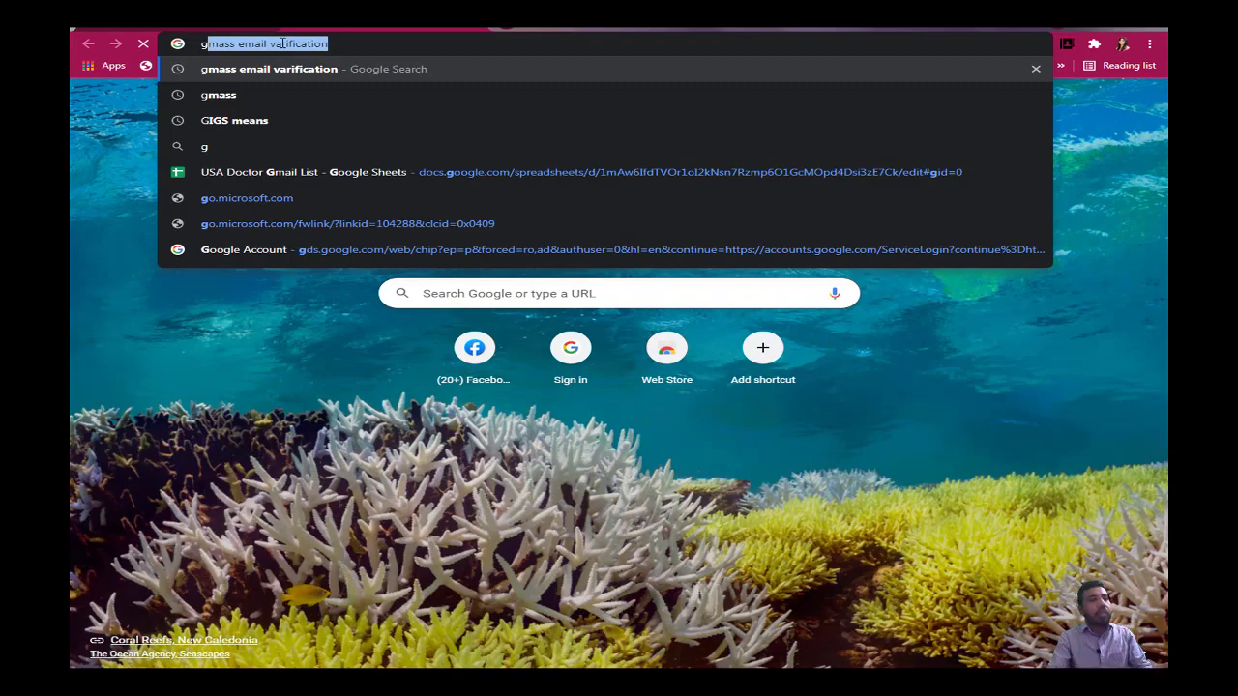
pyautogui.press('Return')
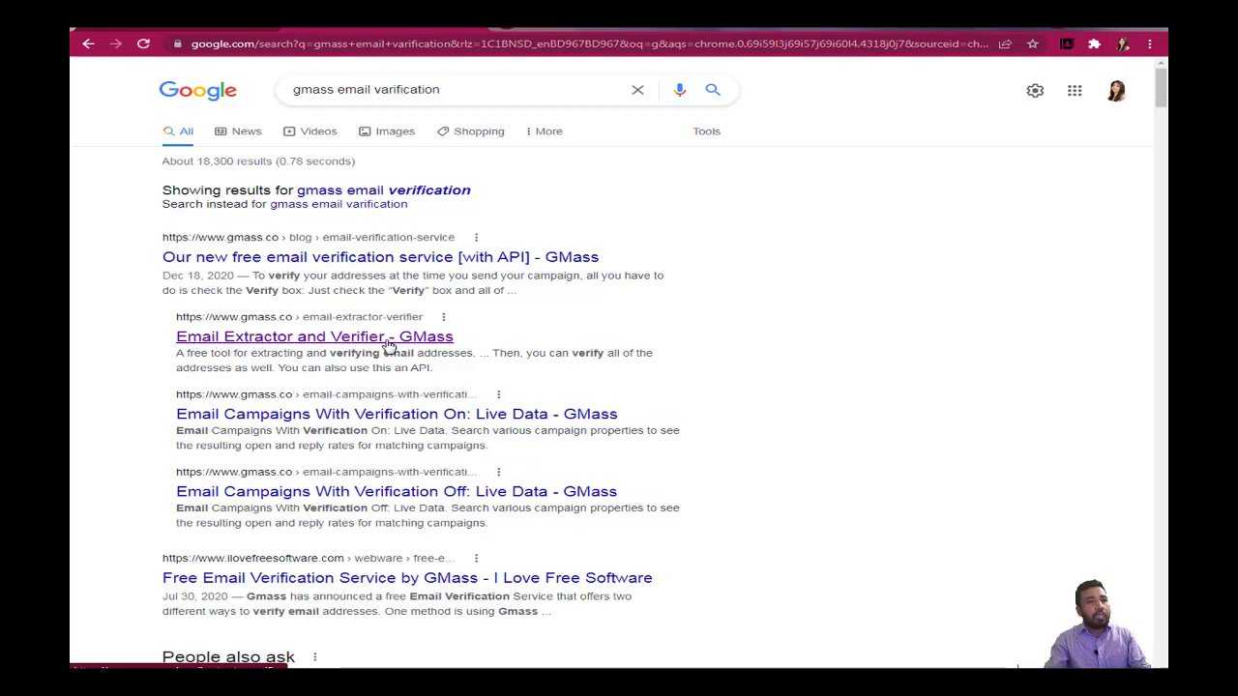
pyautogui.click(274, 340)
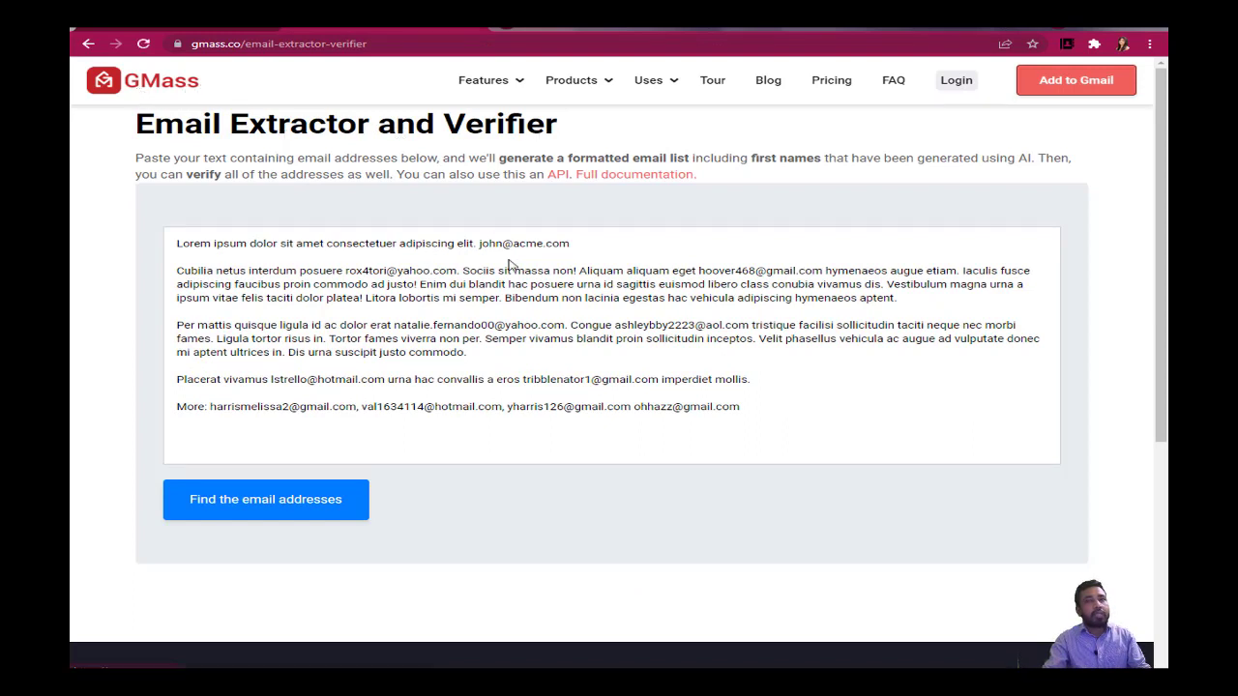
# Step: Replace the sample text in the Email Extractor and Verifier with the copied Gmail address list
pyautogui.click(224, 262)
pyautogui.hotkey('ctrl', 'a')
pyautogui.press('Delete')
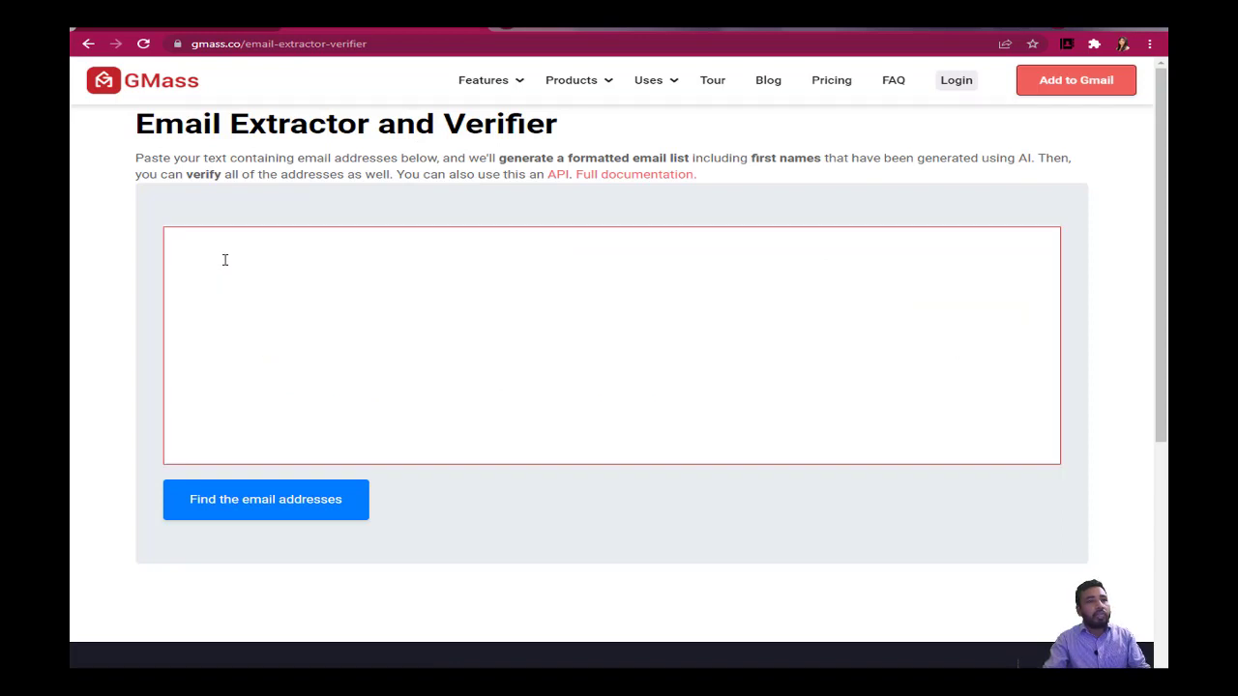
pyautogui.rightClick(224, 259)
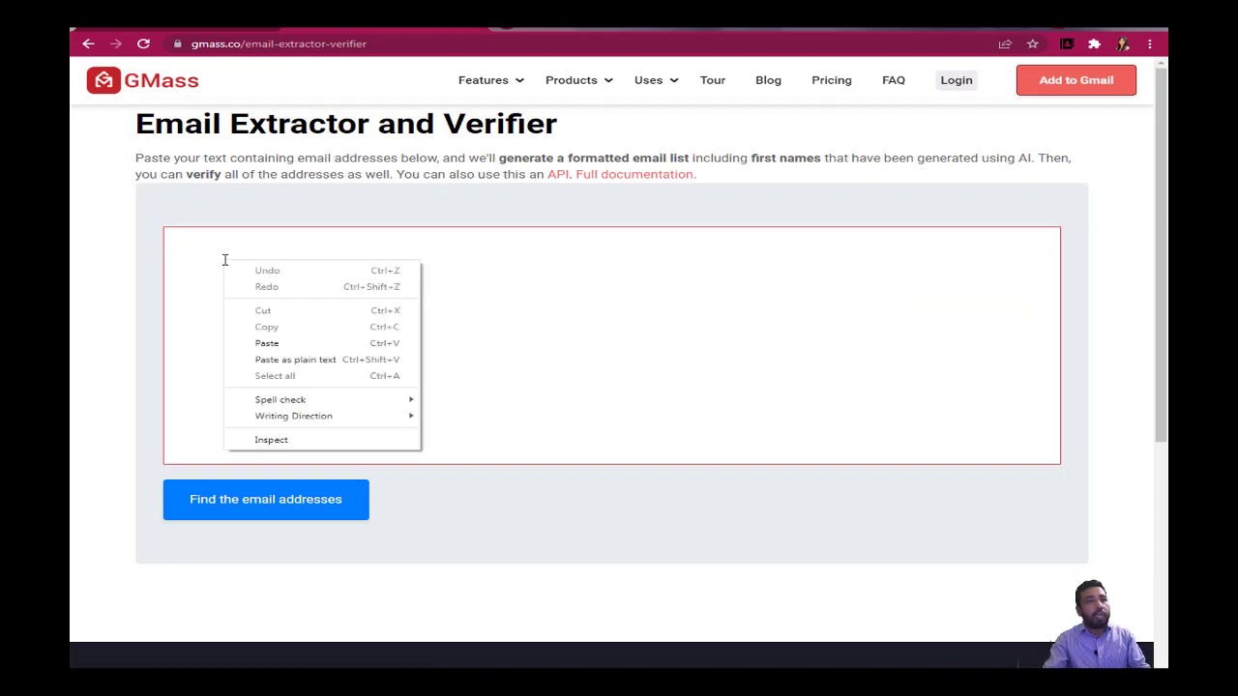
pyautogui.click(267, 347)
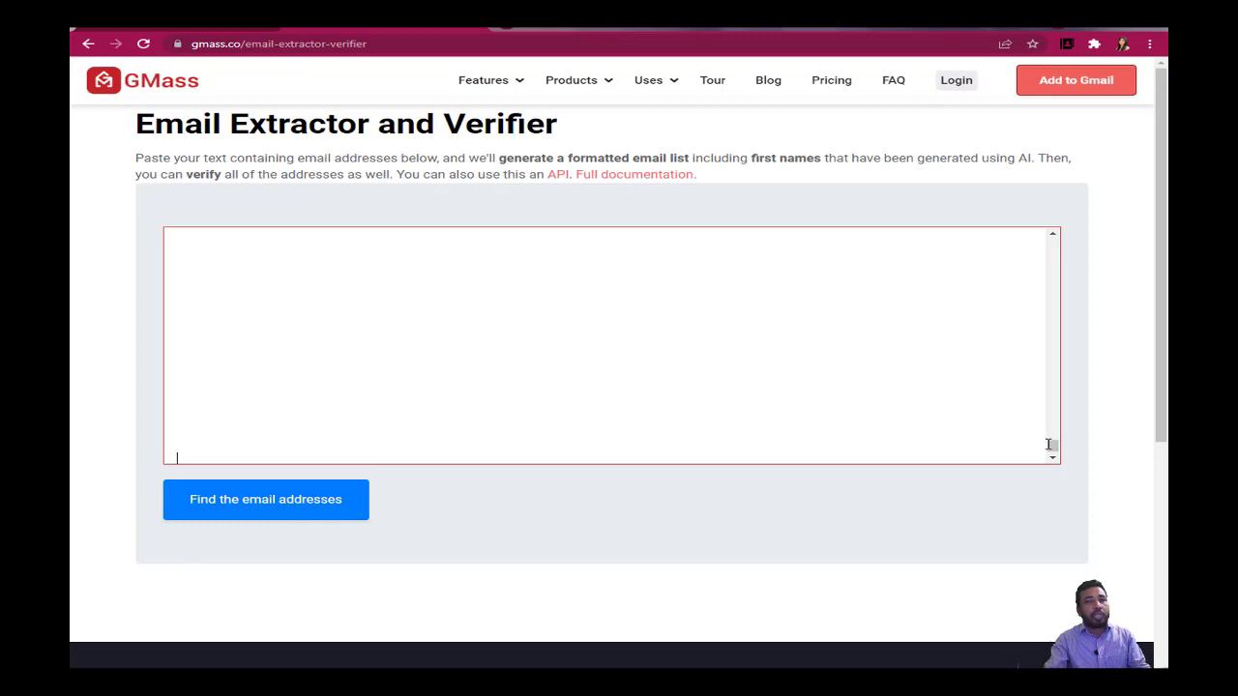
# Step: Extract the email addresses from the pasted list and run verification on all of them
pyautogui.moveTo(1049, 445); pyautogui.dragTo(1028, 340)
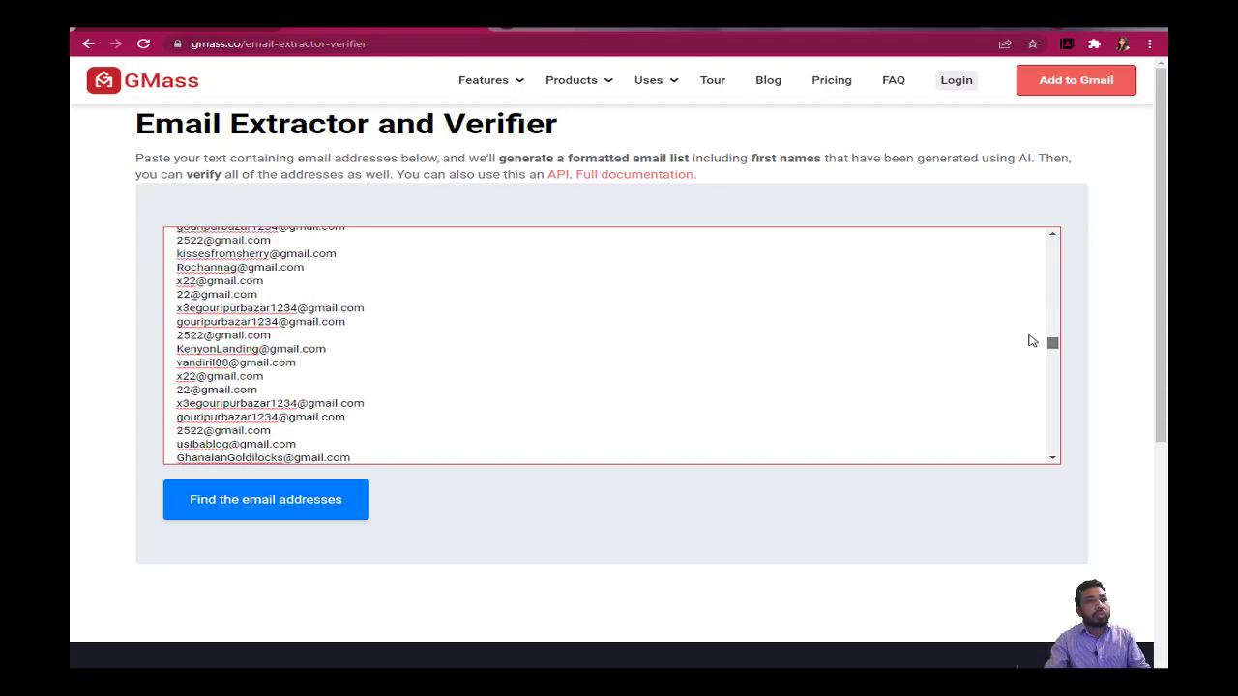
pyautogui.scroll(10, 431, 343)
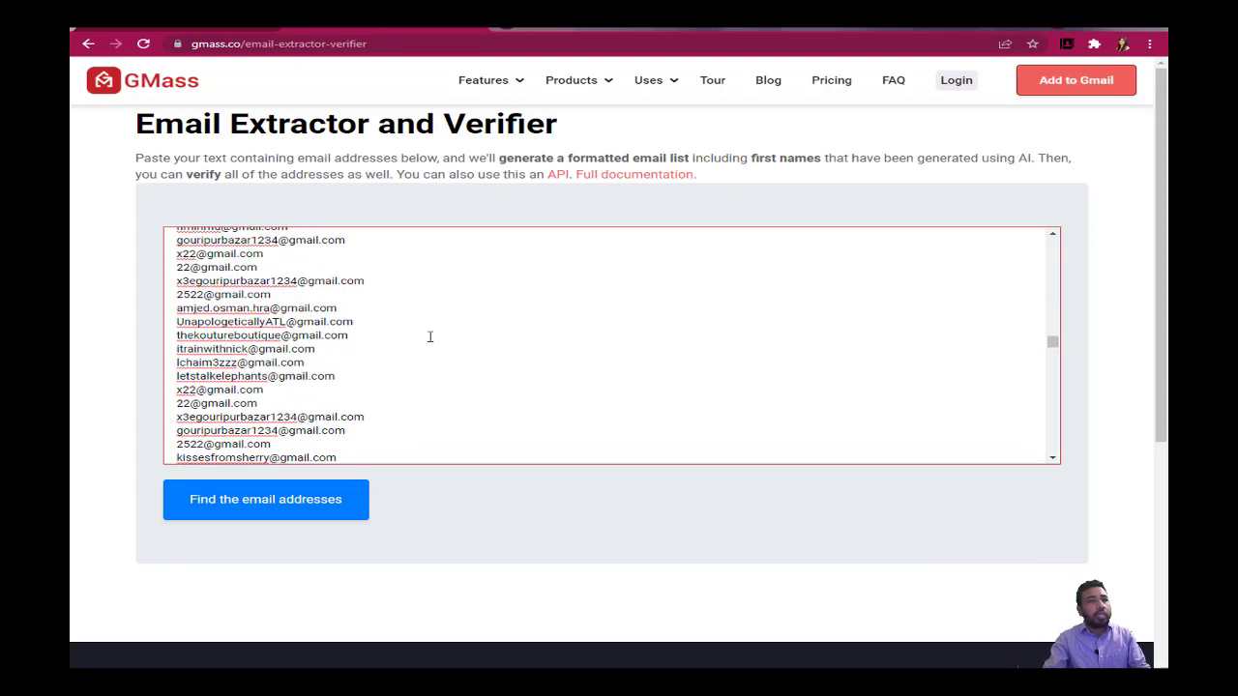
pyautogui.scroll(3, 430, 333)
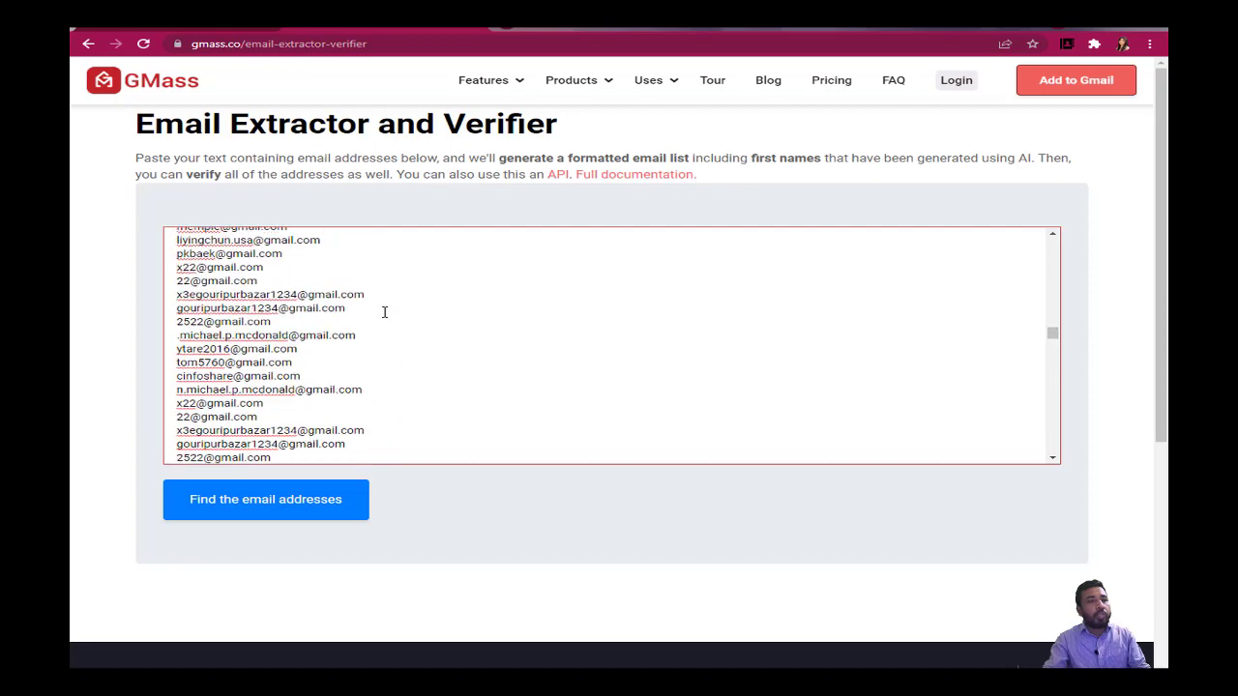
pyautogui.scroll(6, 366, 329)
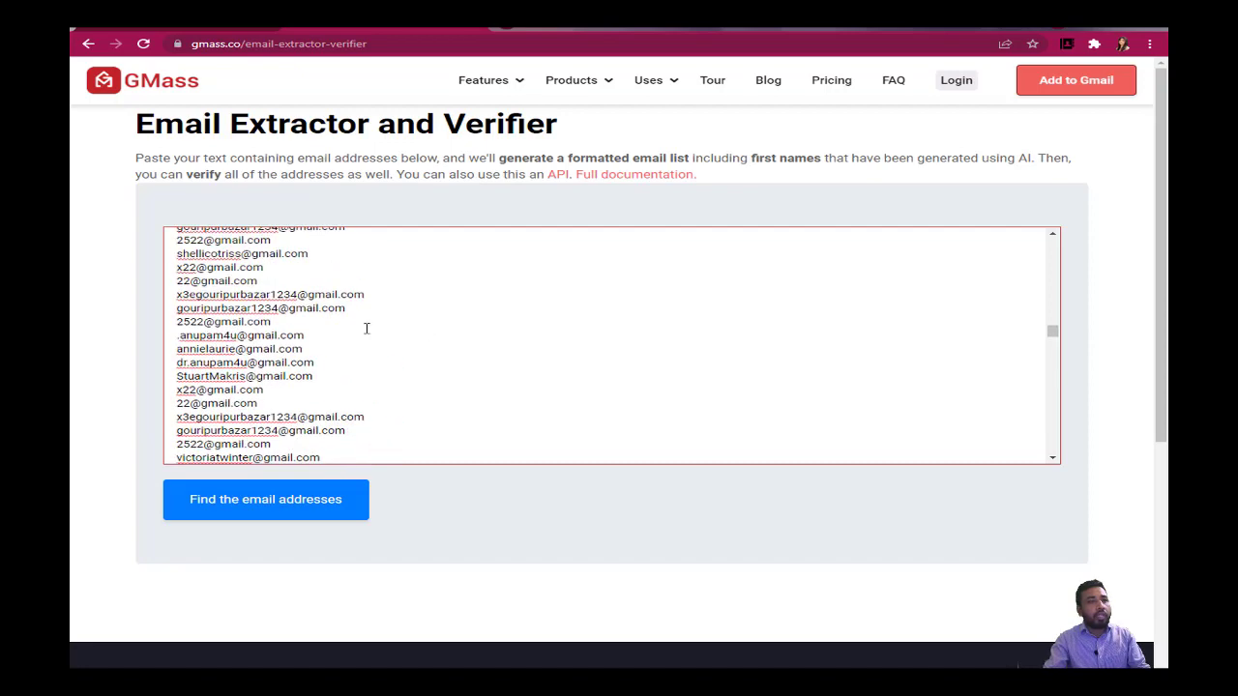
pyautogui.click(266, 510)
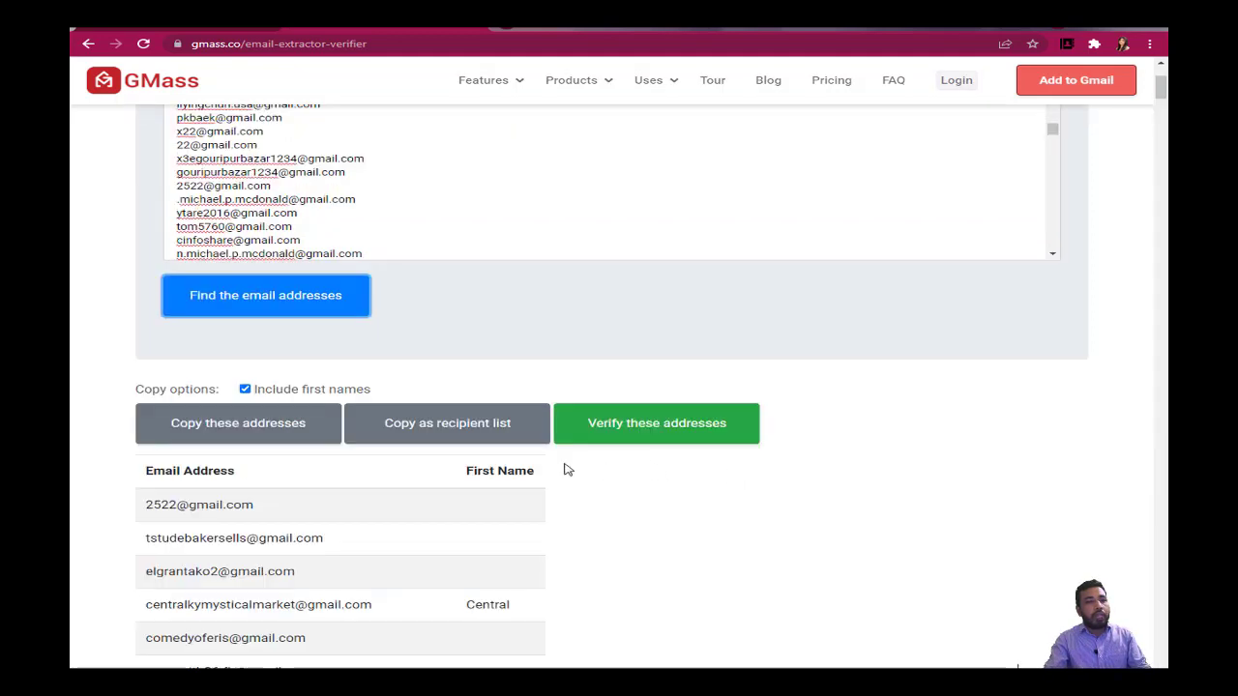
pyautogui.click(632, 433)
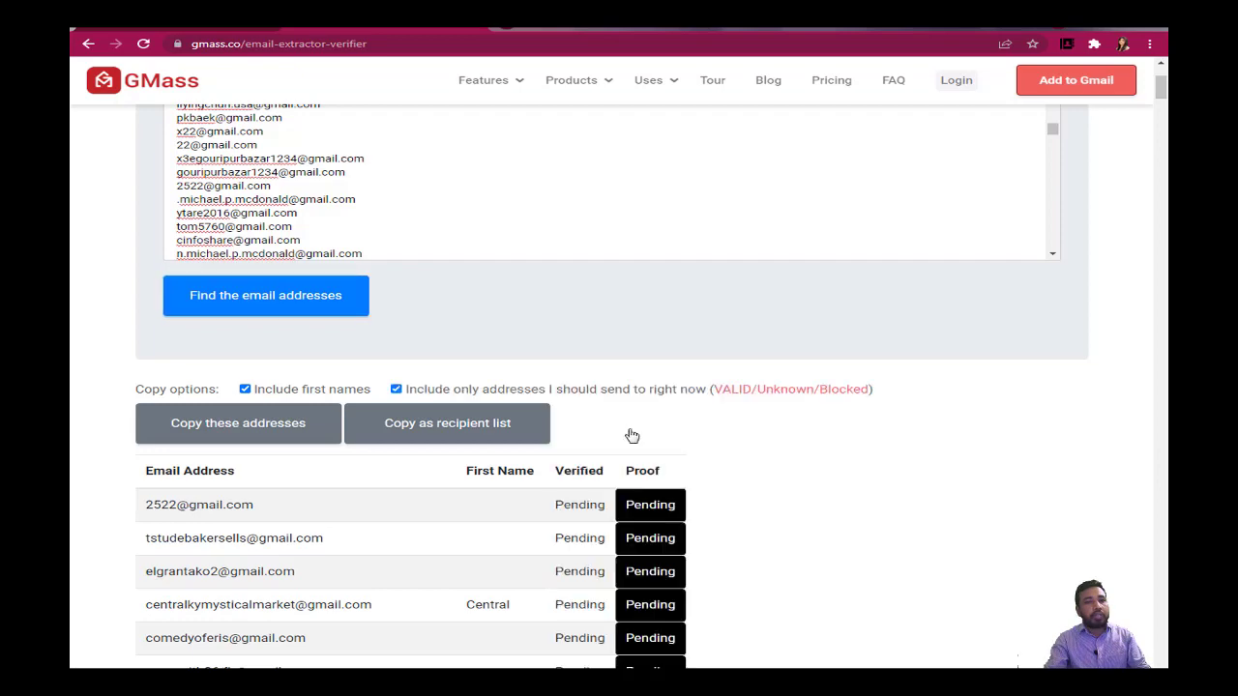
pyautogui.scroll(-2, 720, 446)
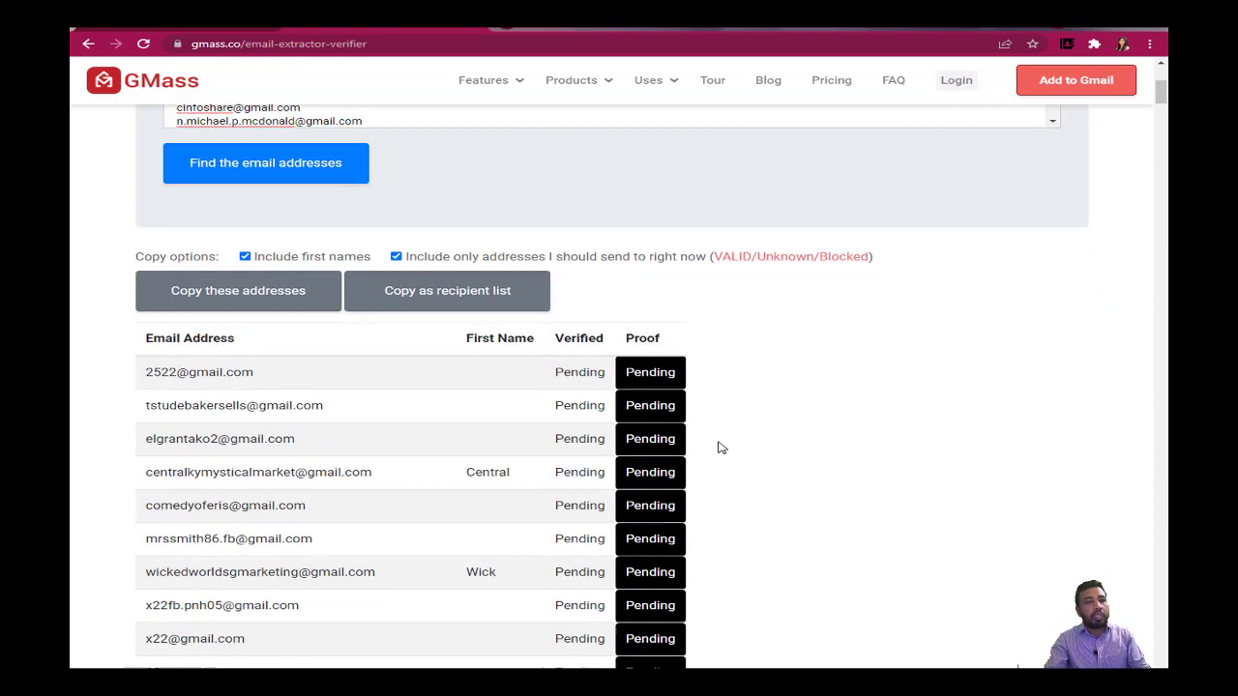
pyautogui.scroll(-2, 755, 431)
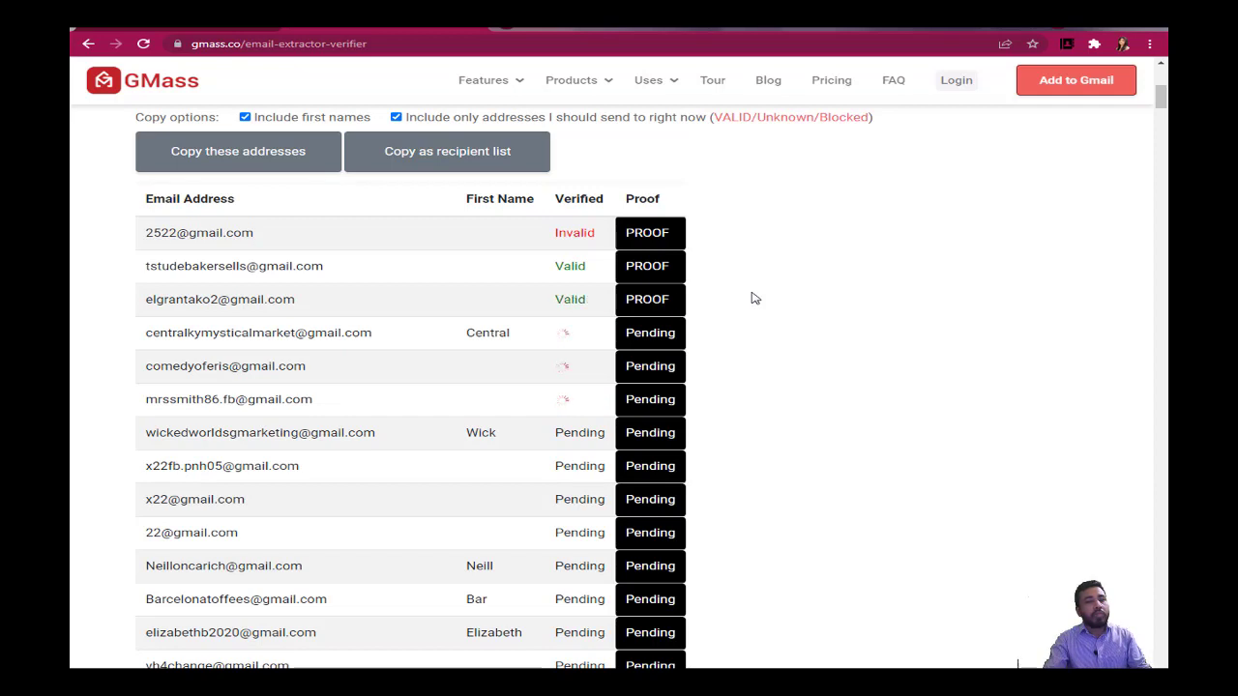
pyautogui.scroll(-3, 753, 297)
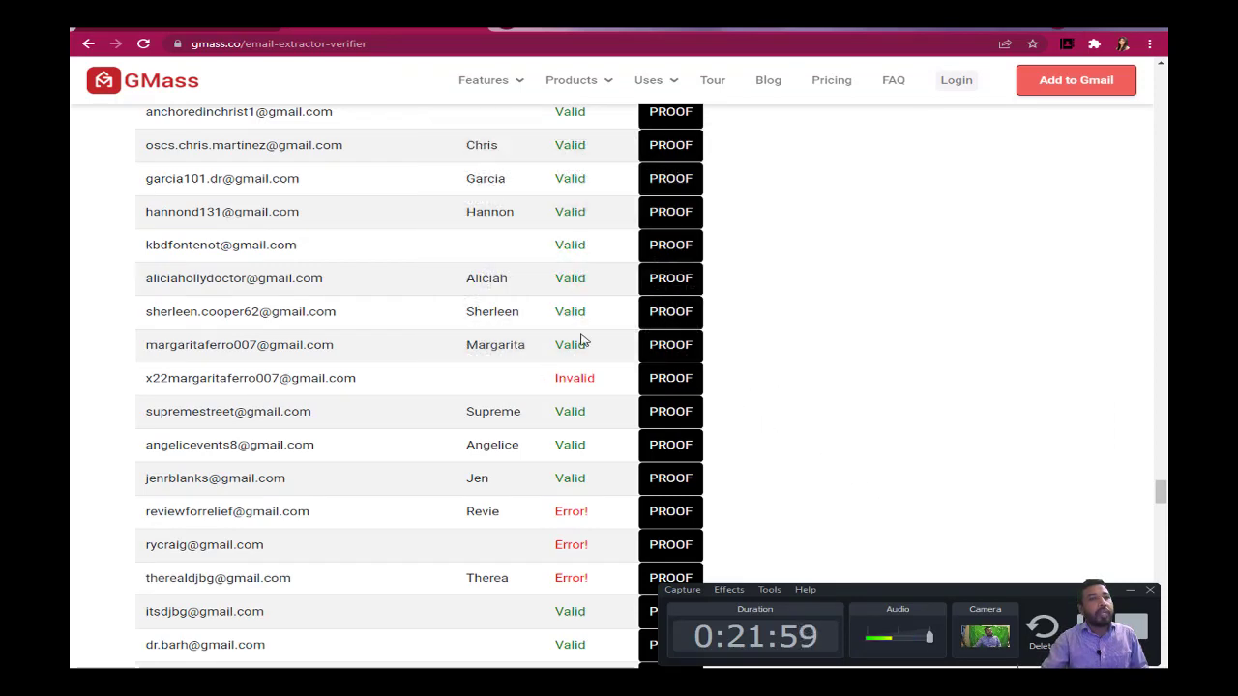
# Step: Copy the whole verification results page and paste it into the blank Google Sheets spreadsheet starting at cell A1
pyautogui.click(1128, 589)
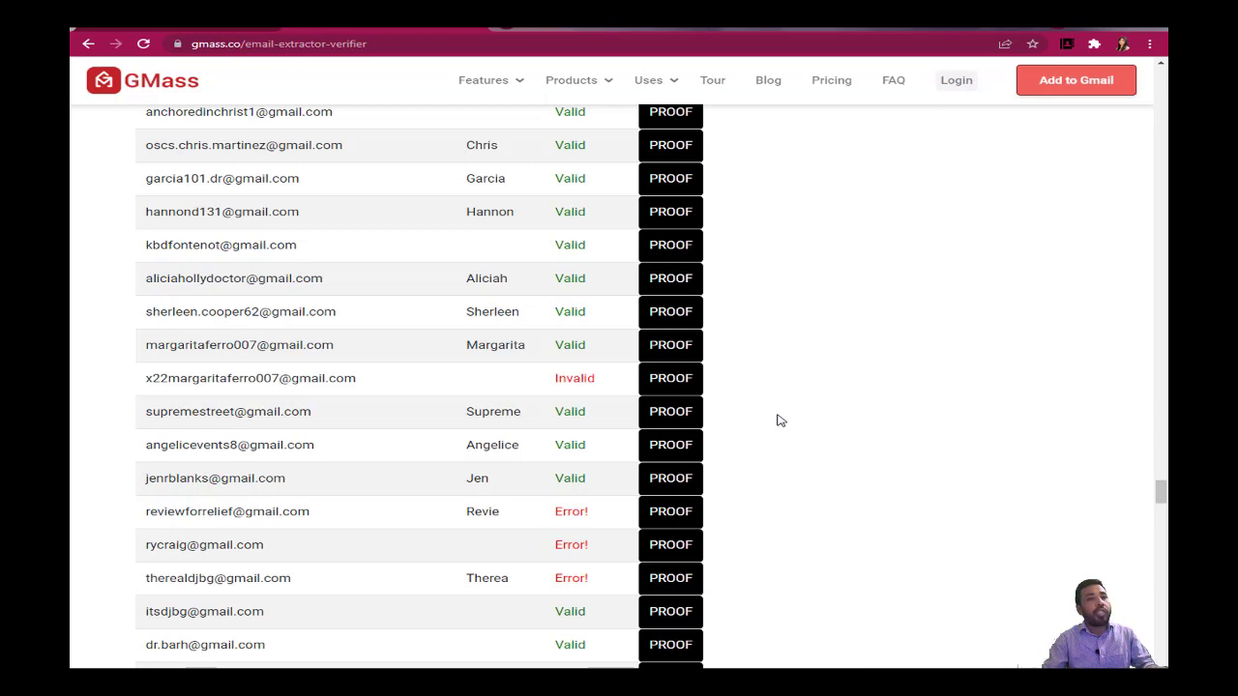
pyautogui.hotkey('ctrl', 'a')
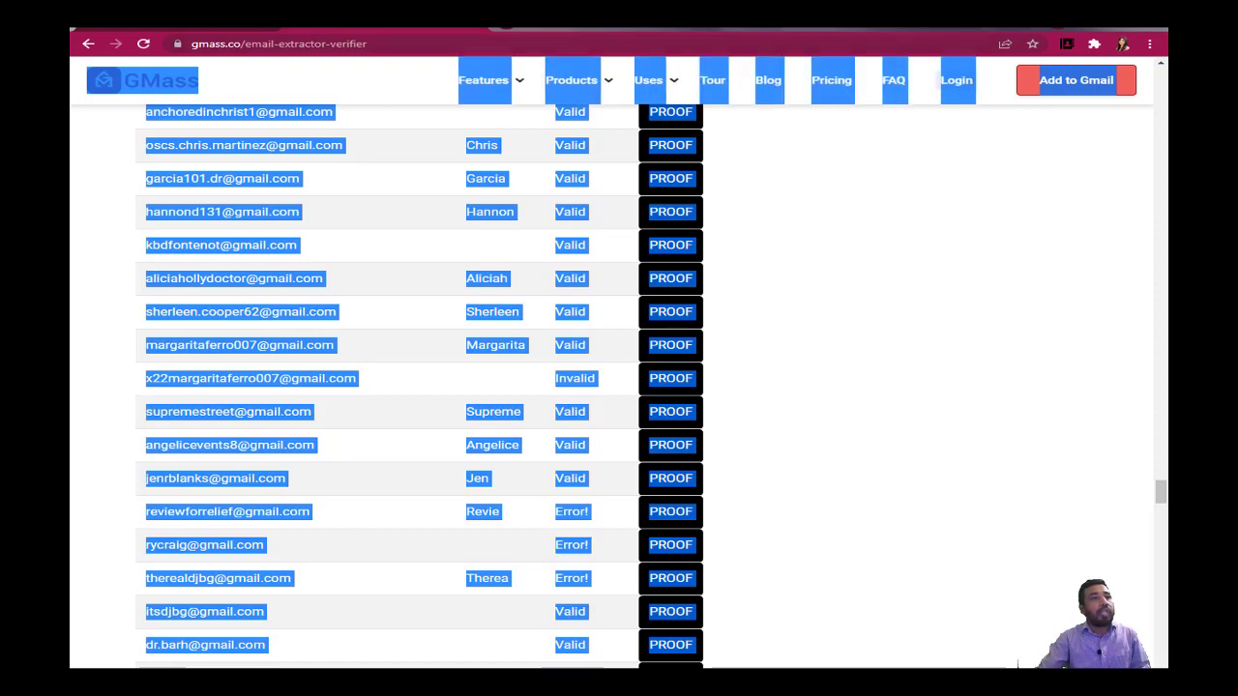
pyautogui.click(145, 14)
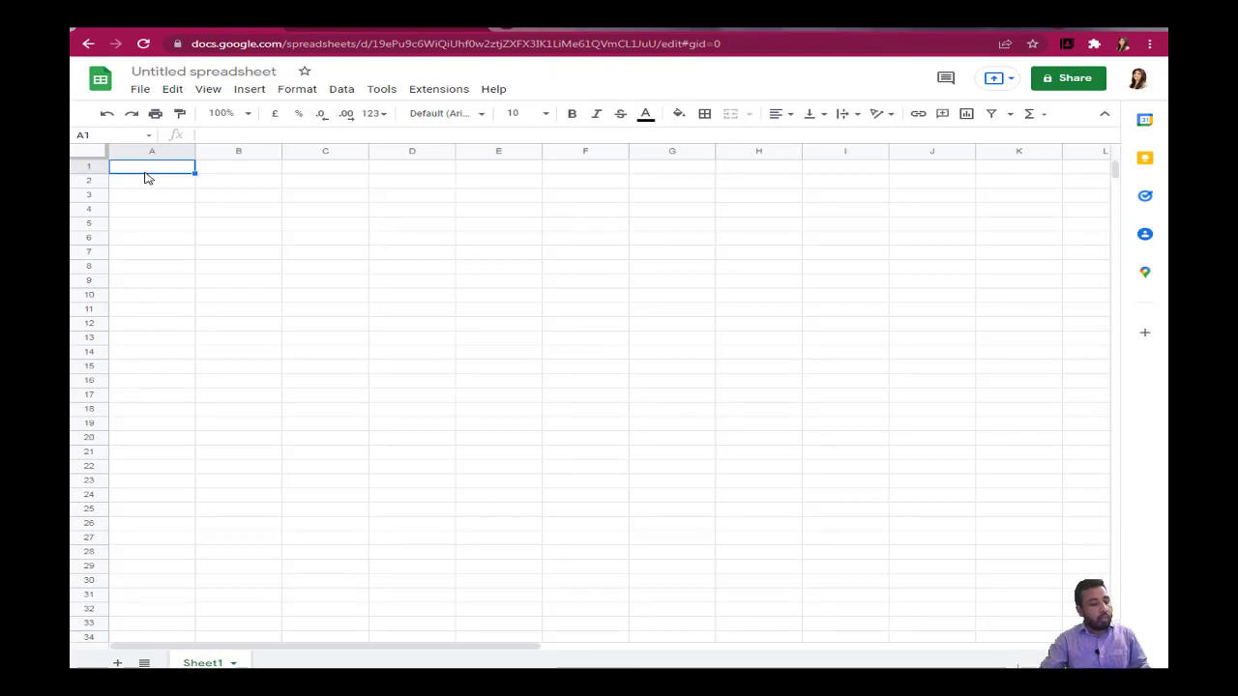
pyautogui.hotkey('ctrl', 'v')
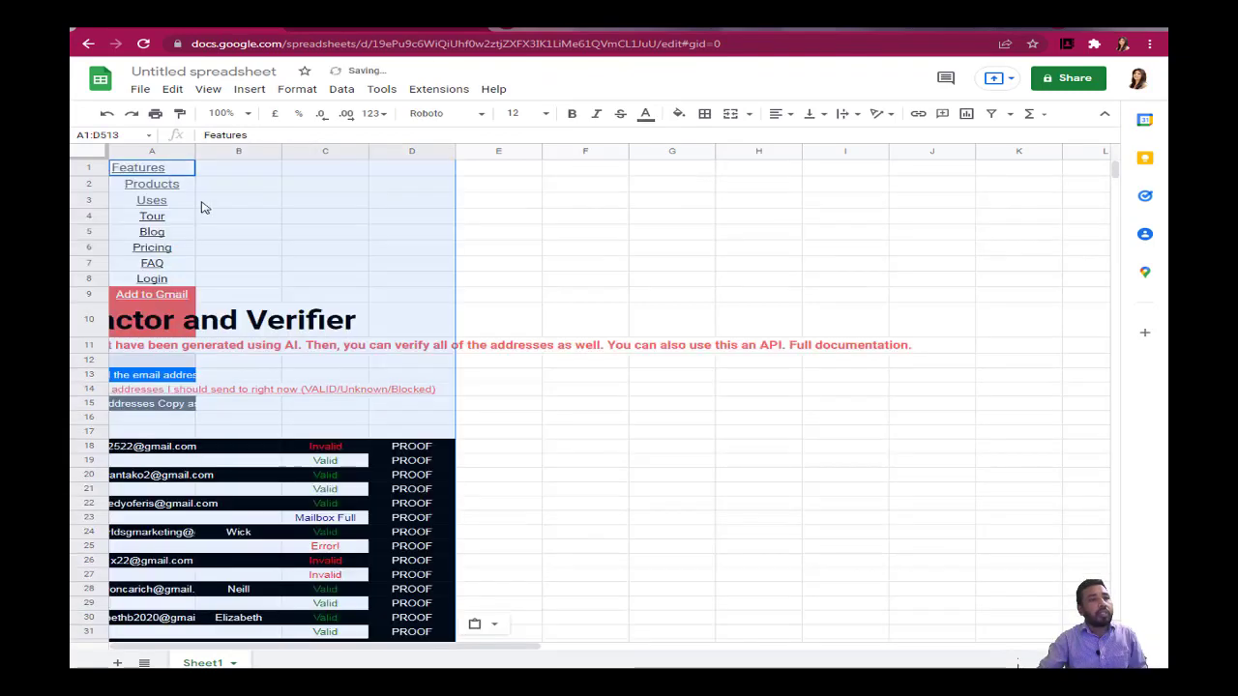
pyautogui.hotkey('shift', 'F10')
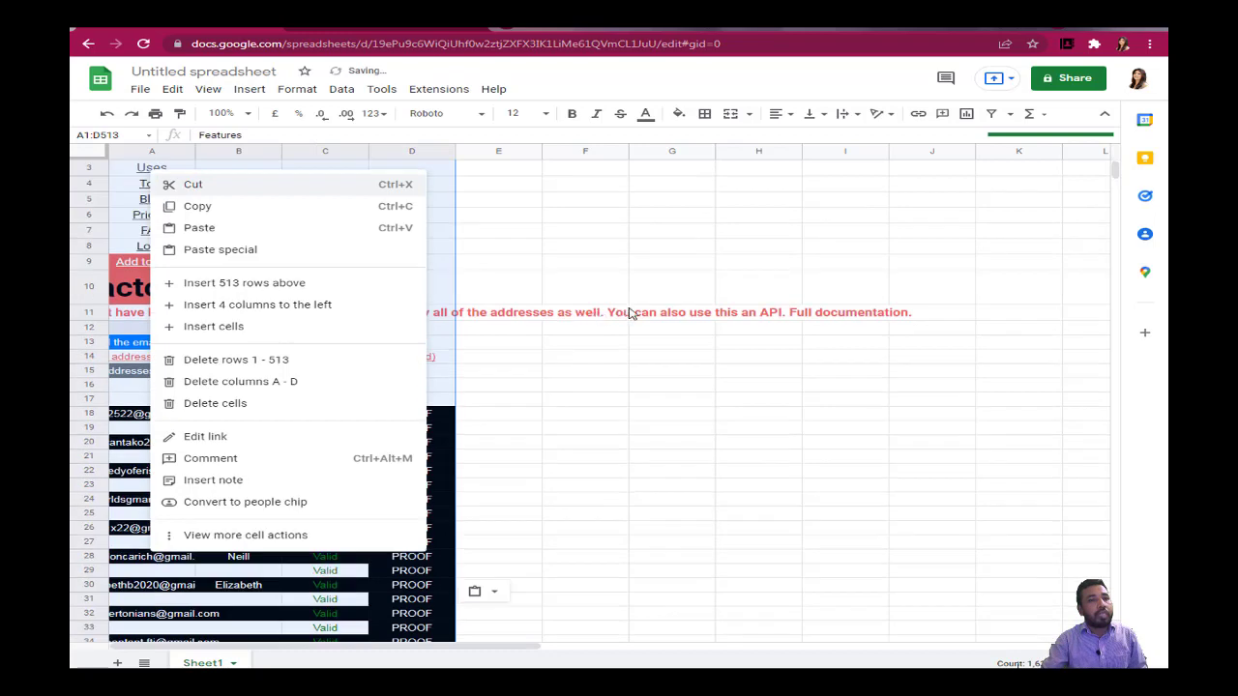
pyautogui.scroll(-2, 638, 384)
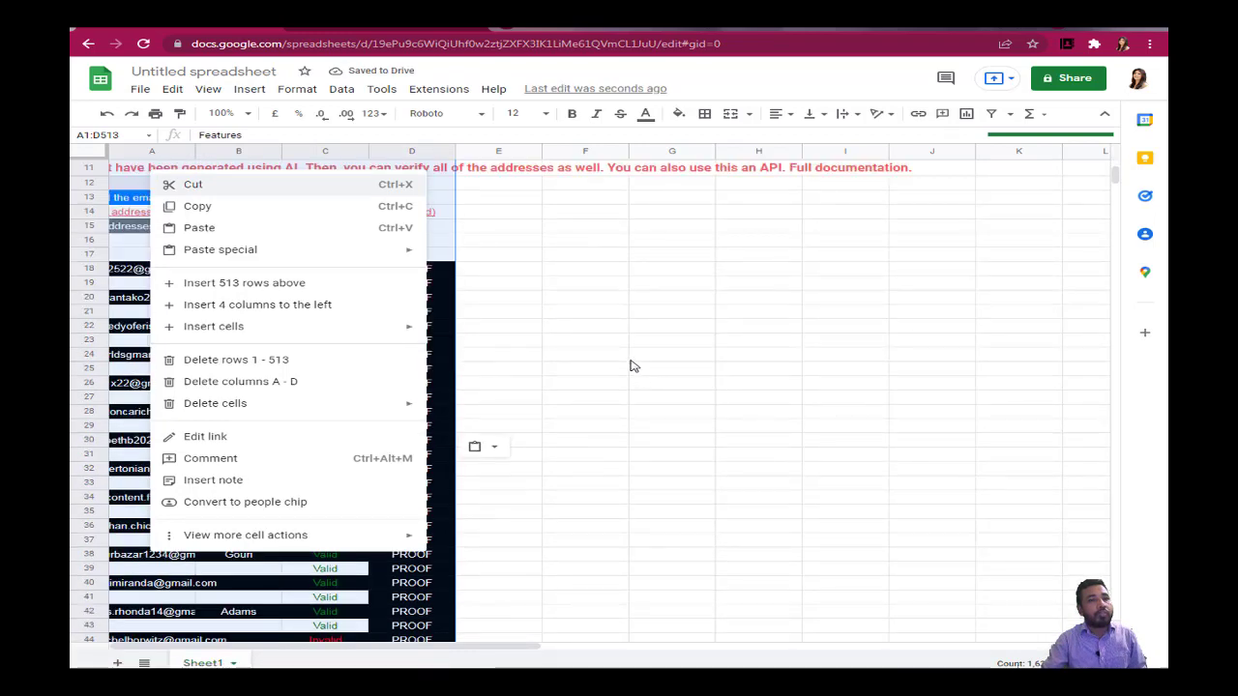
pyautogui.click(635, 383)
# Step: Delete rows 1 to 17, which hold the GMass page header above the email results
pyautogui.scroll(2, 626, 353)
pyautogui.scroll(-4, 625, 345)
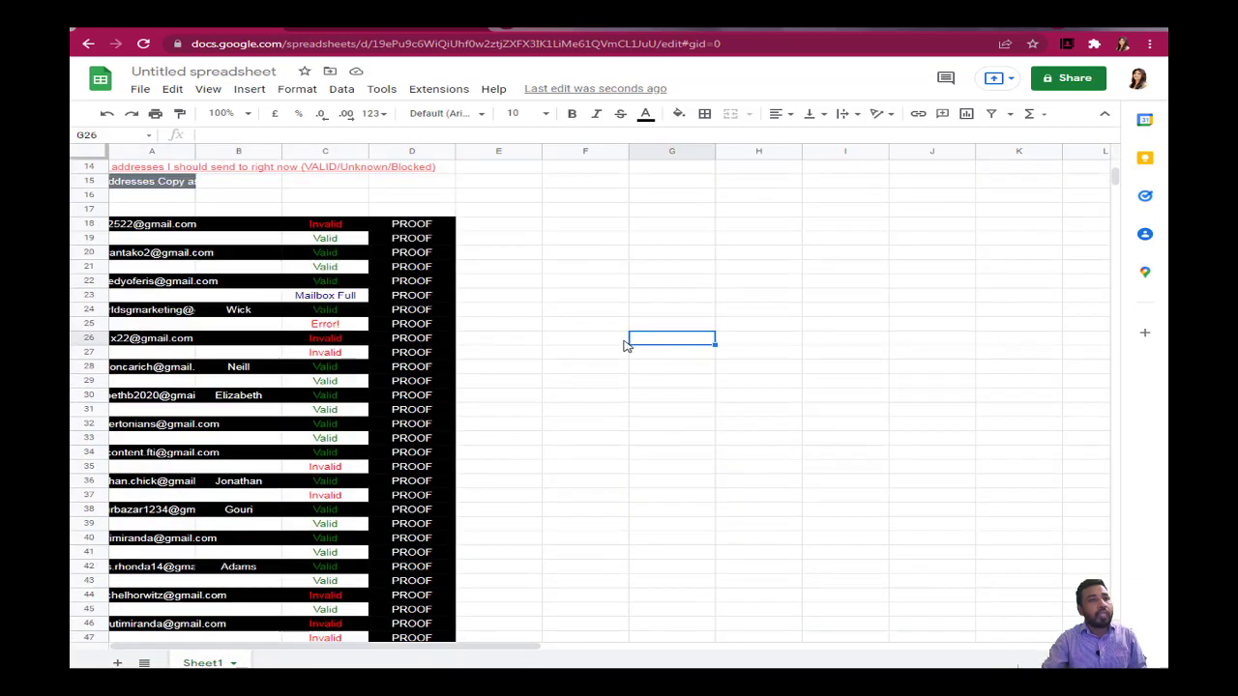
pyautogui.scroll(2, 624, 338)
pyautogui.scroll(3, 624, 337)
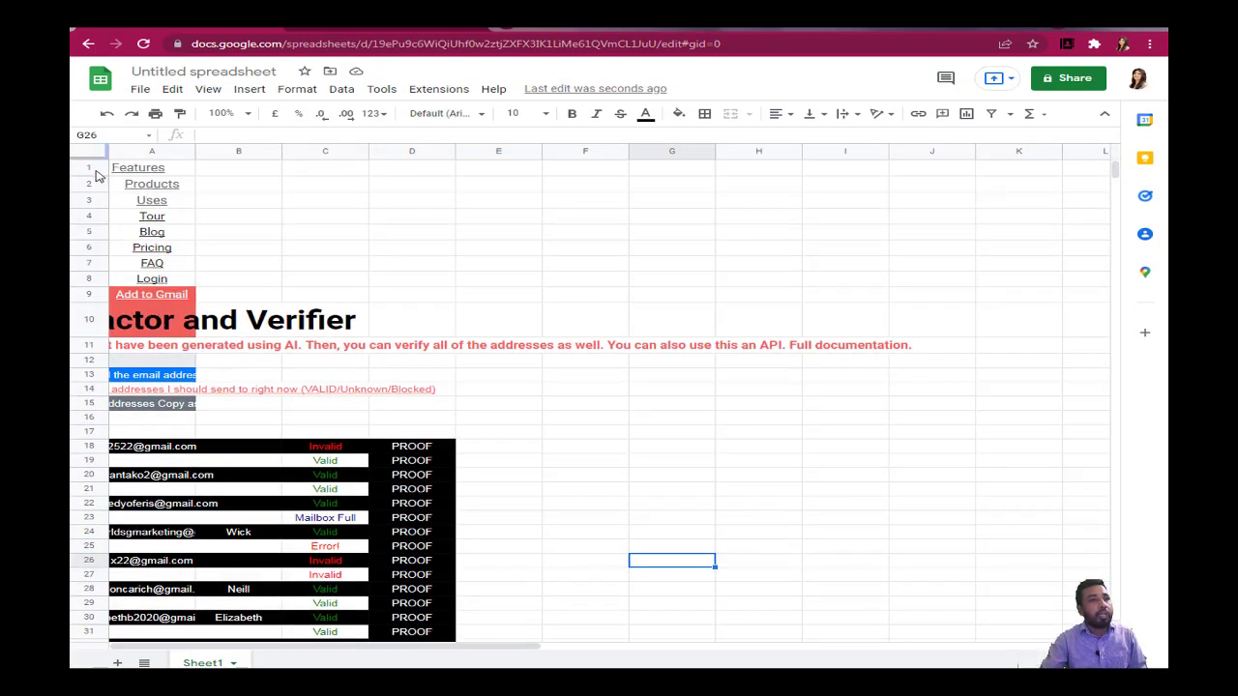
pyautogui.moveTo(85, 172); pyautogui.dragTo(280, 437)
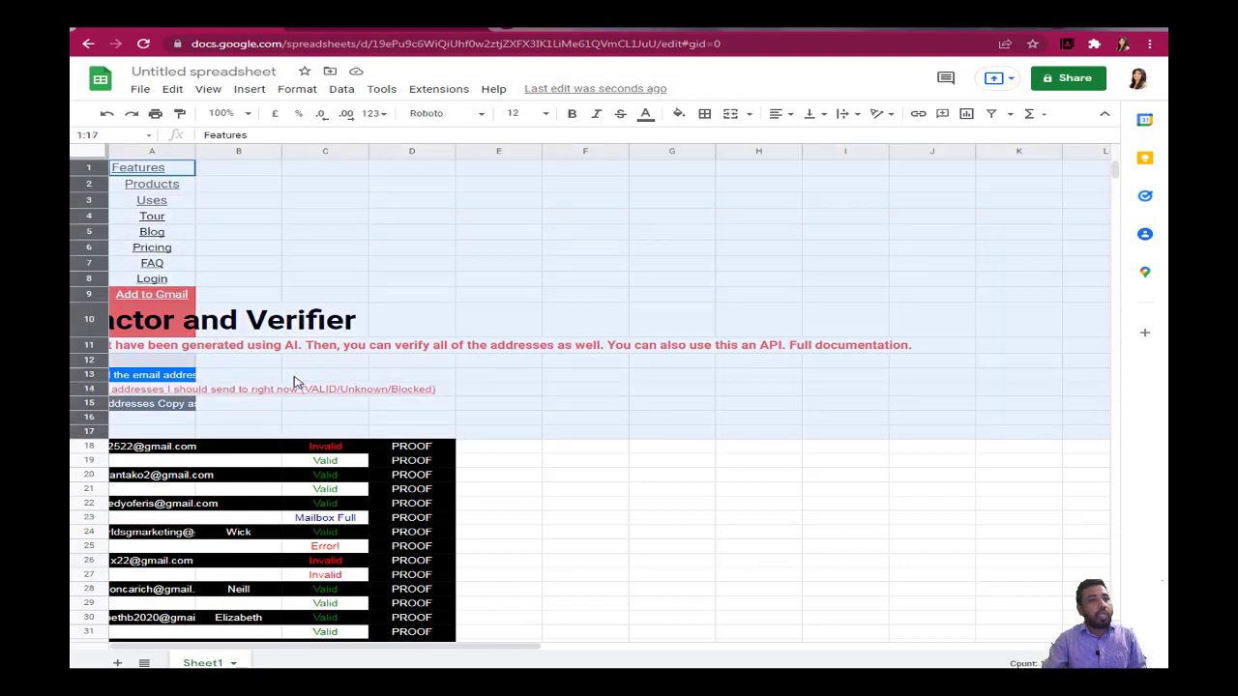
pyautogui.rightClick(311, 304)
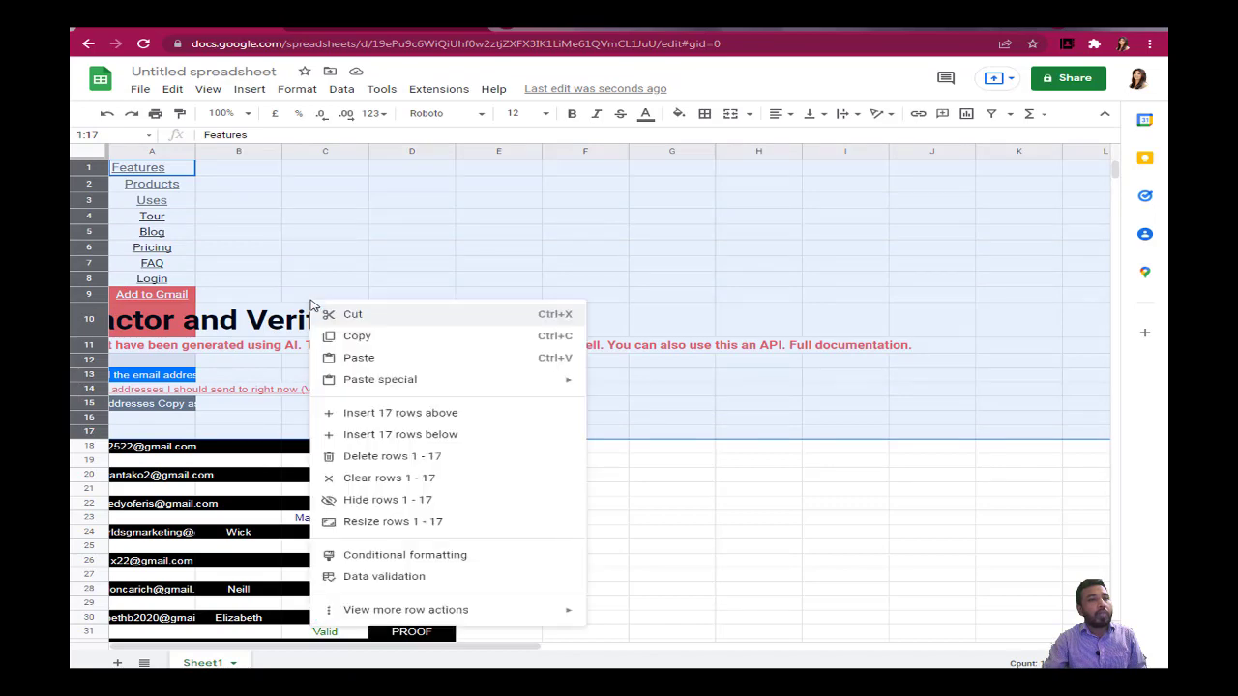
pyautogui.click(382, 464)
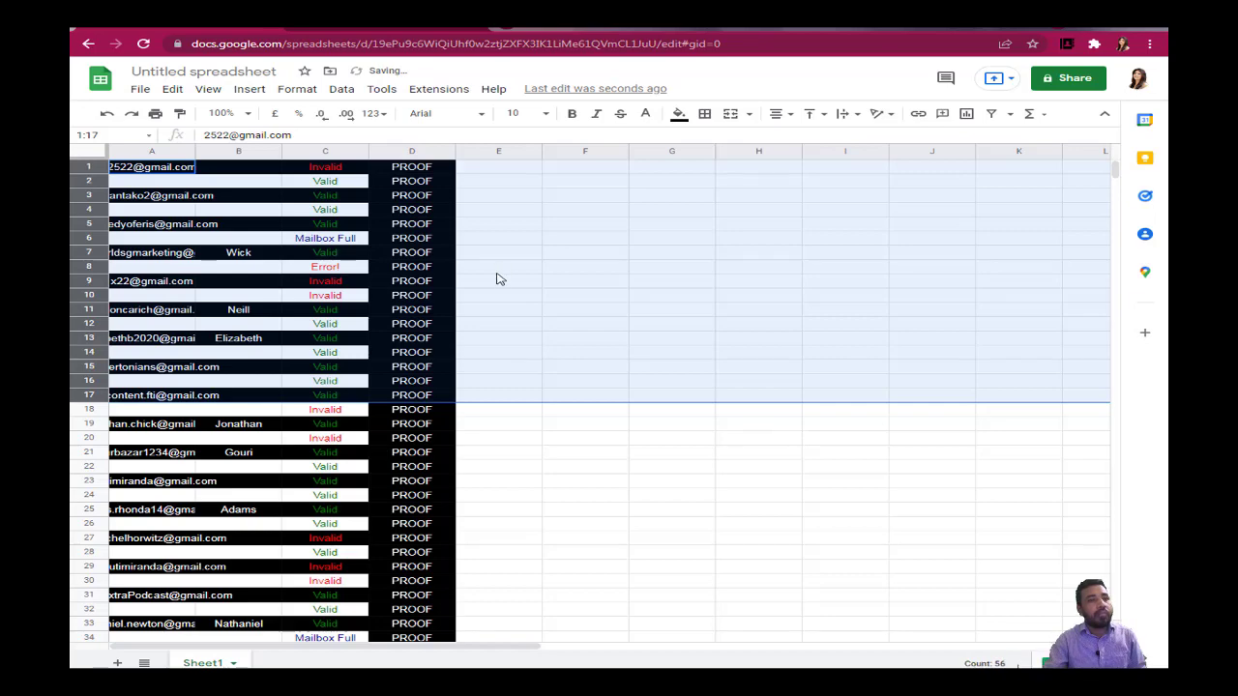
# Step: Delete rows 454 to 496, which hold the GMass page footer below the email results
pyautogui.scroll(-10, 503, 300)
pyautogui.click(589, 329)
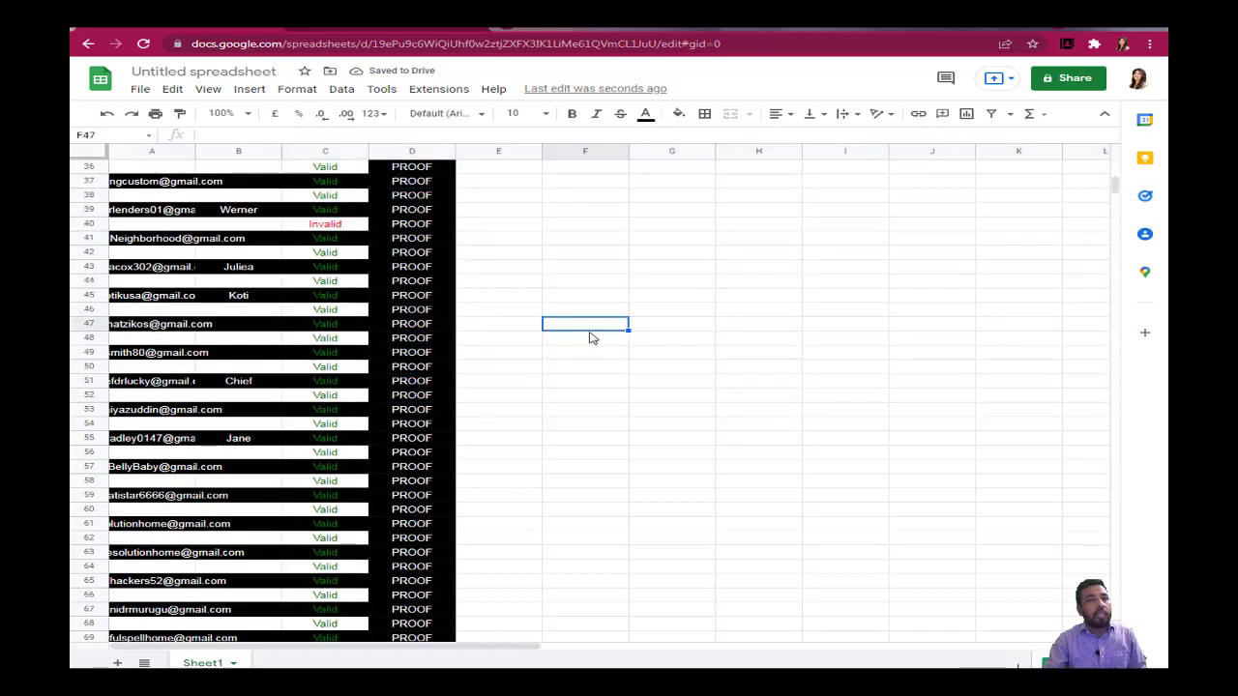
pyautogui.scroll(-12, 592, 338)
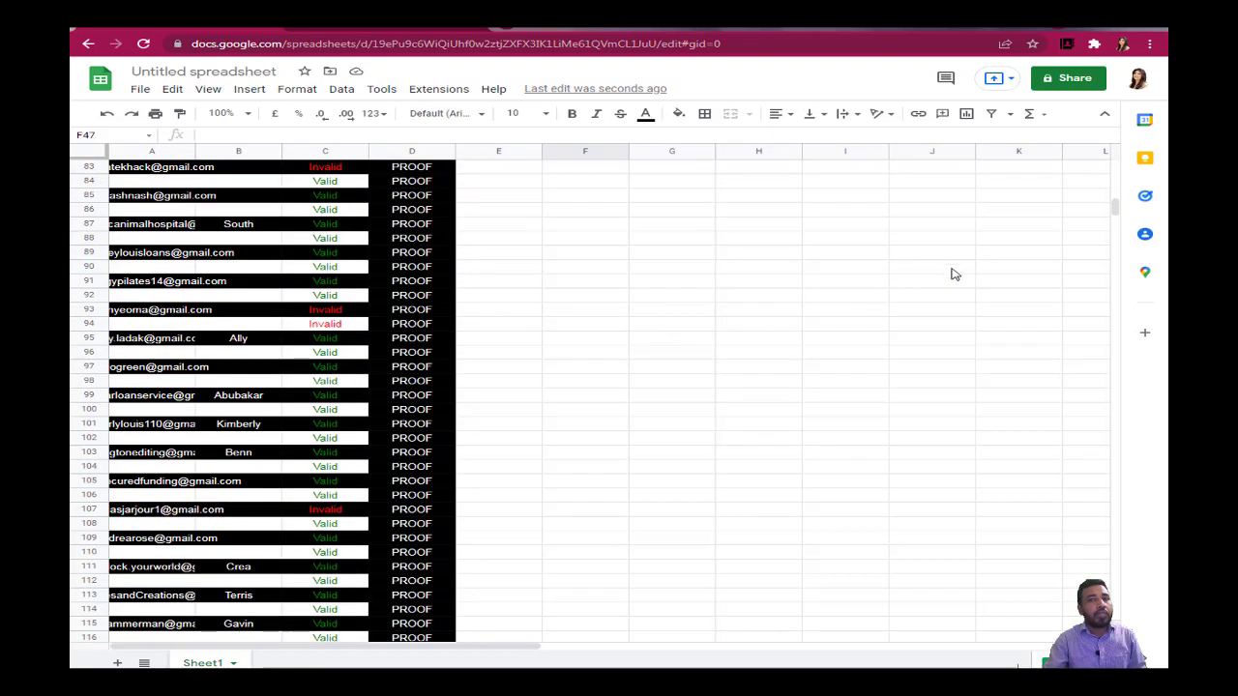
pyautogui.moveTo(1114, 205); pyautogui.dragTo(977, 386)
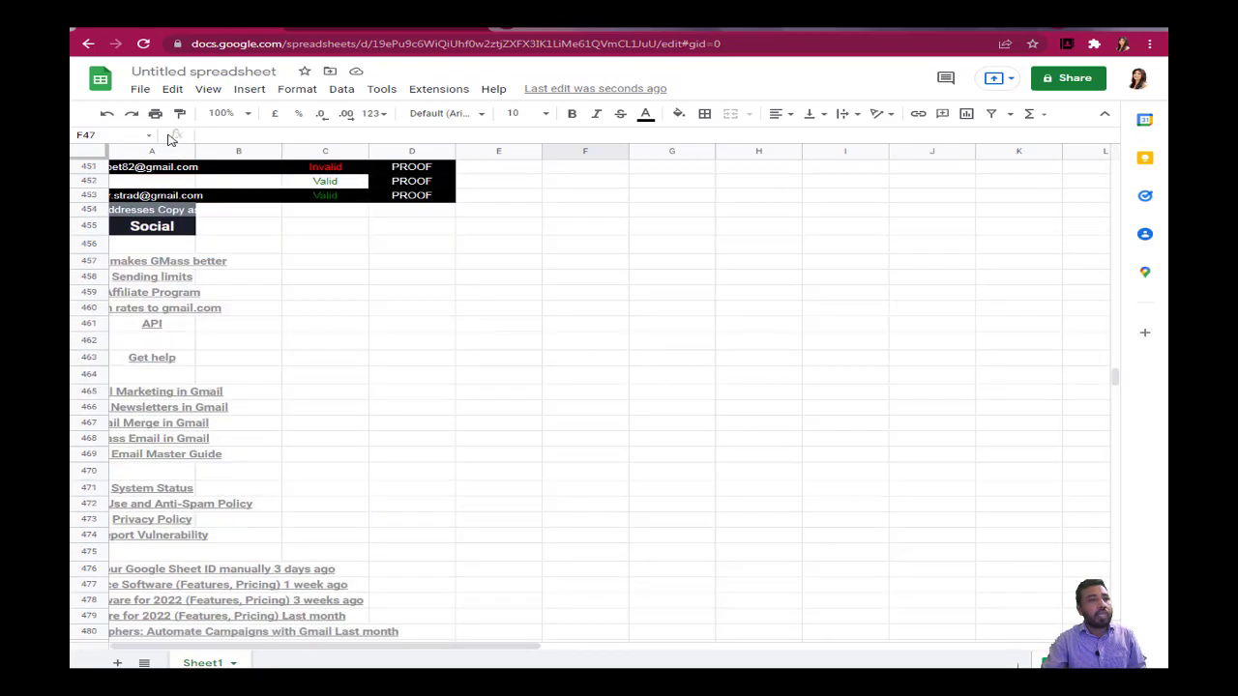
pyautogui.click(90, 211)
pyautogui.hotkey('shift', 'Down')
pyautogui.hotkey('shift', 'Down')
pyautogui.hotkey('shift', 'Down')
pyautogui.hotkey('shift', 'Down')
pyautogui.hotkey('shift', 'Down')
pyautogui.hotkey('shift', 'Down')
pyautogui.hotkey('shift', 'Down')
pyautogui.hotkey('shift', 'Down')
pyautogui.hotkey('shift', 'Down')
pyautogui.hotkey('shift', 'Down')
pyautogui.hotkey('shift', 'Down')
pyautogui.hotkey('shift', 'Down')
pyautogui.hotkey('shift', 'Down')
pyautogui.hotkey('shift', 'Down')
pyautogui.hotkey('shift', 'Down')
pyautogui.hotkey('shift', 'Down')
pyautogui.hotkey('shift', 'Down')
pyautogui.hotkey('shift', 'Down')
pyautogui.hotkey('shift', 'Down')
pyautogui.hotkey('shift', 'Down')
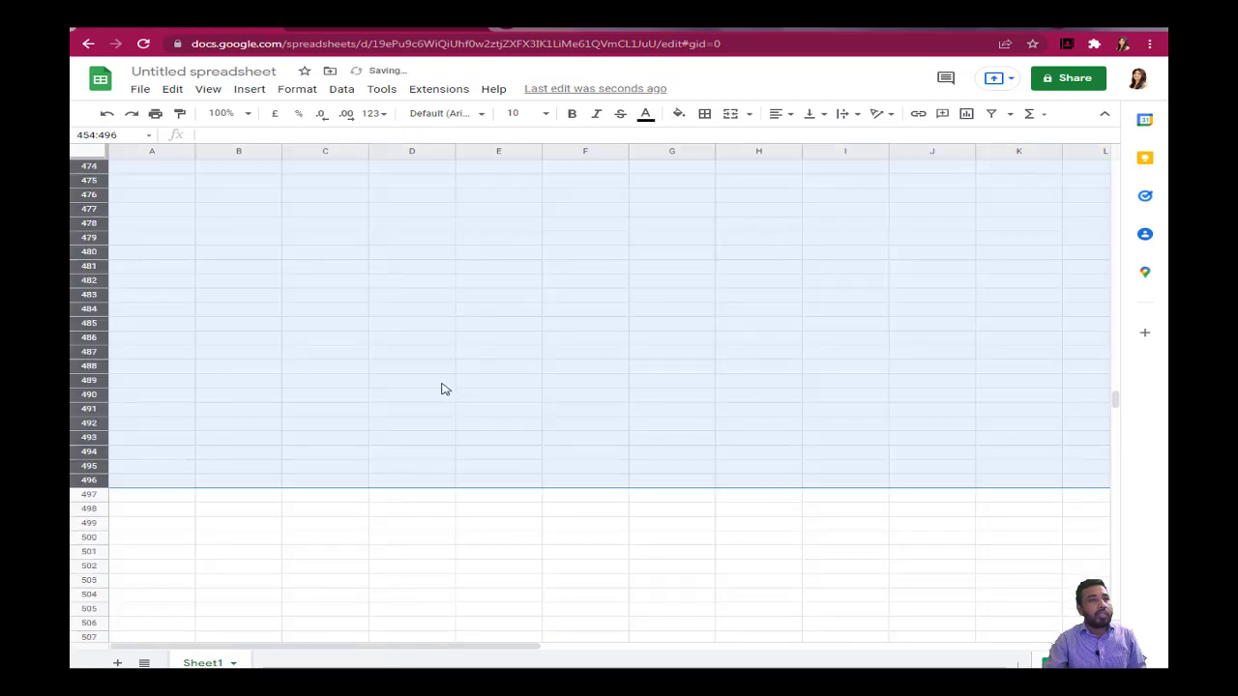
# Step: Remove the fill colour from every cell of the sheet
pyautogui.scroll(10, 440, 377)
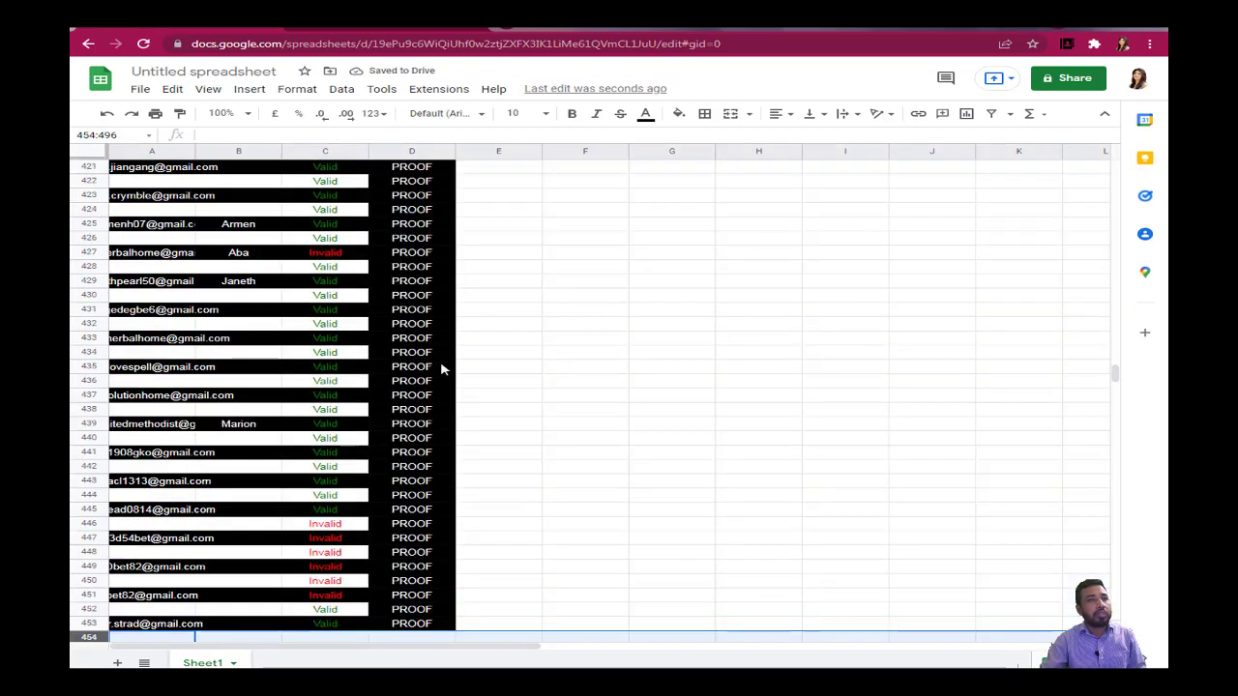
pyautogui.scroll(10, 482, 342)
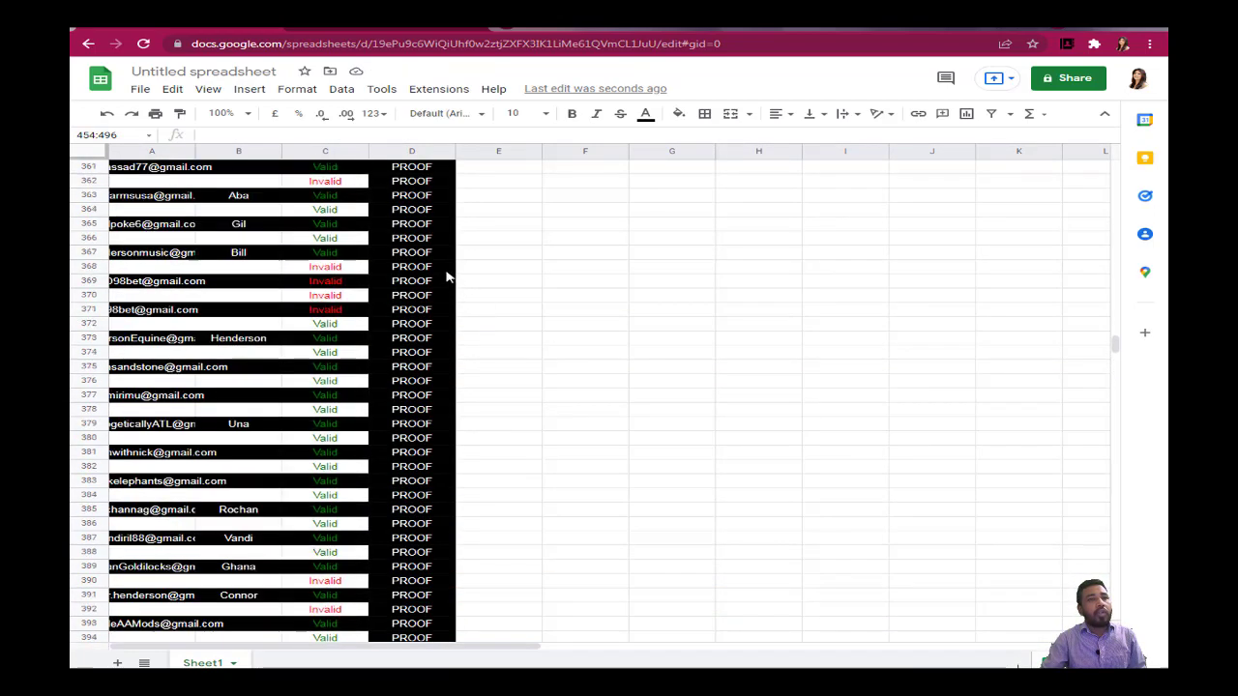
pyautogui.scroll(8, 438, 258)
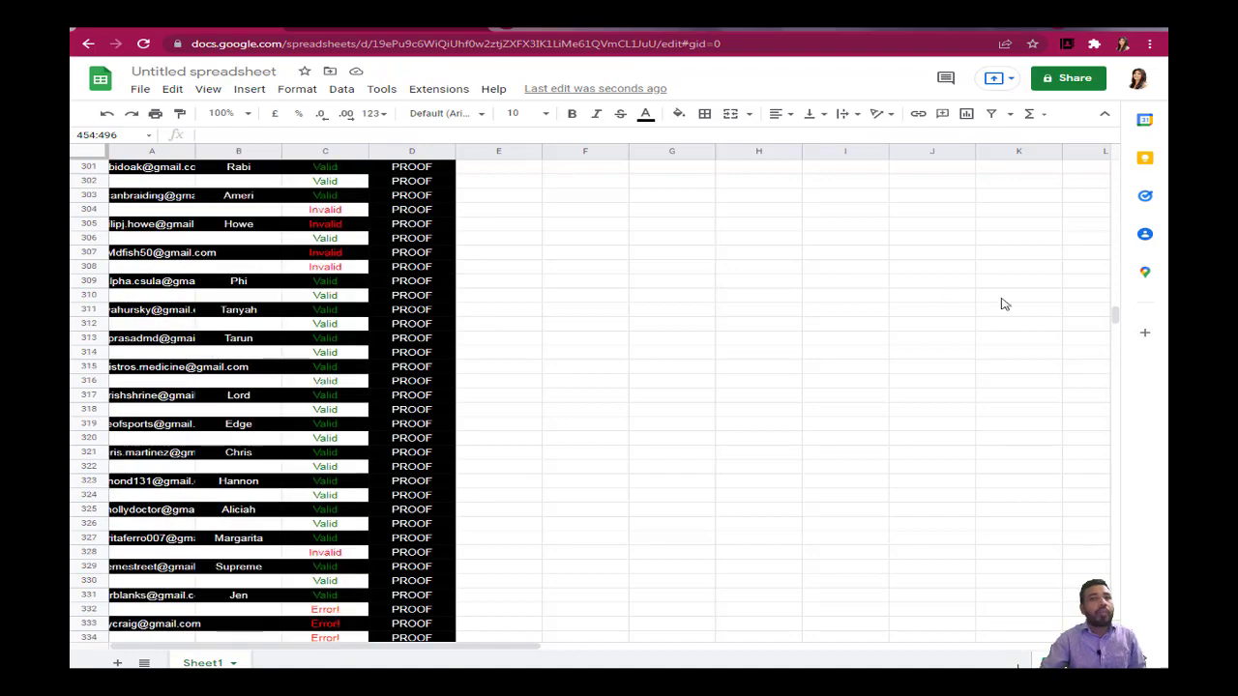
pyautogui.moveTo(1113, 321); pyautogui.dragTo(1113, 167)
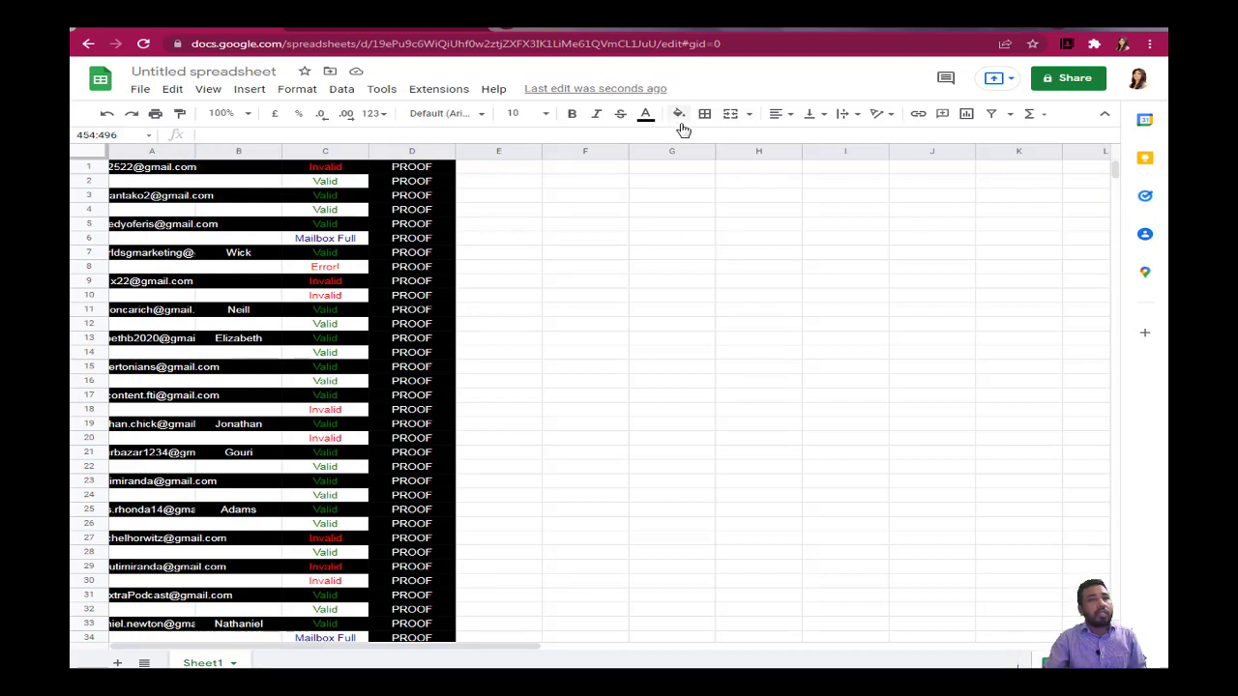
pyautogui.click(774, 368)
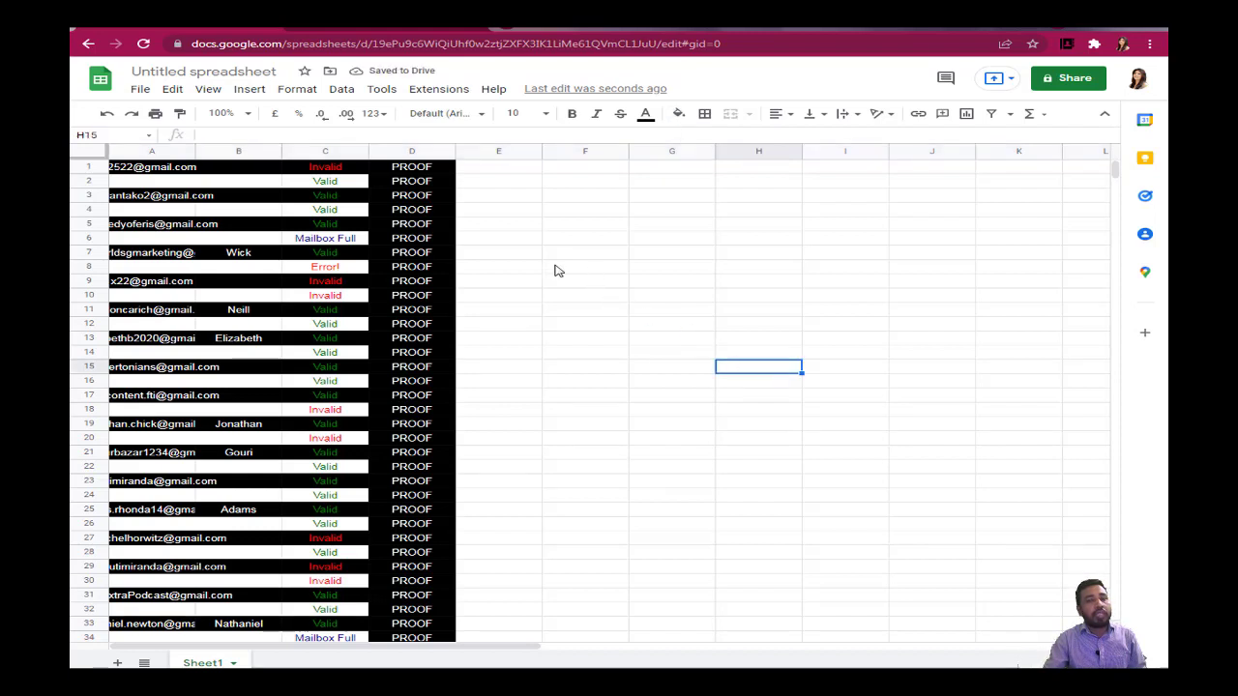
pyautogui.click(88, 152)
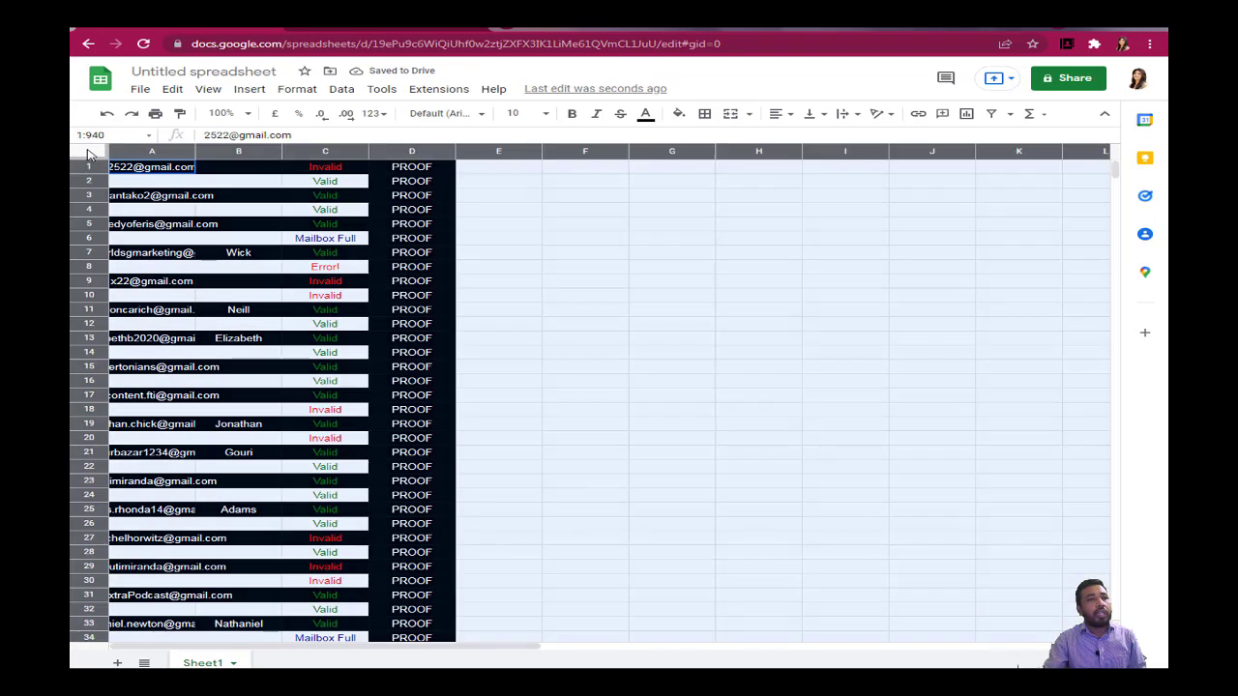
pyautogui.click(681, 117)
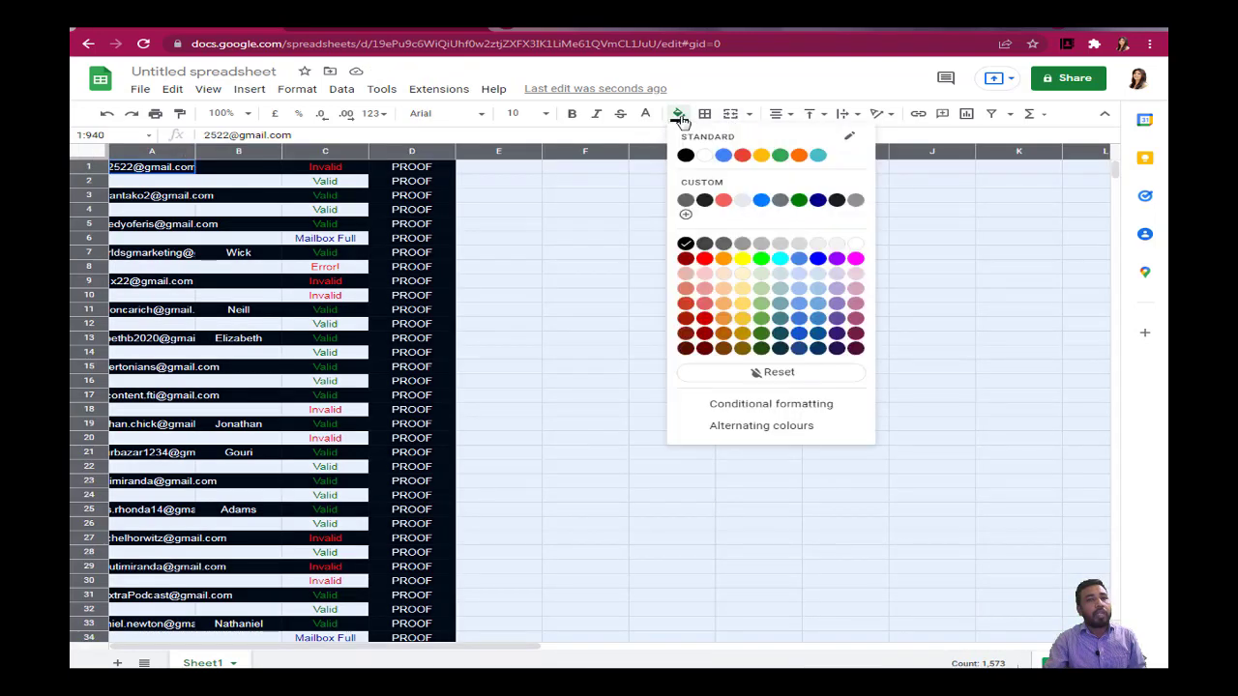
pyautogui.click(779, 374)
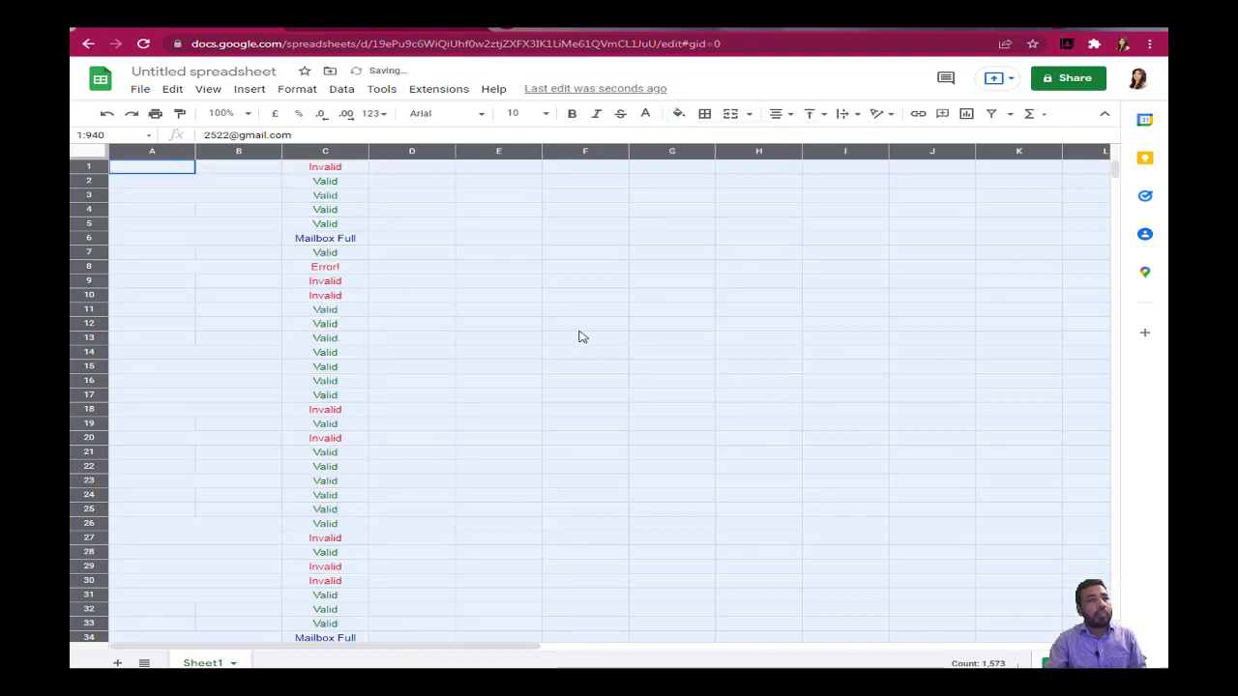
# Step: Format all text in the sheet as size 14, bold and black
pyautogui.click(545, 115)
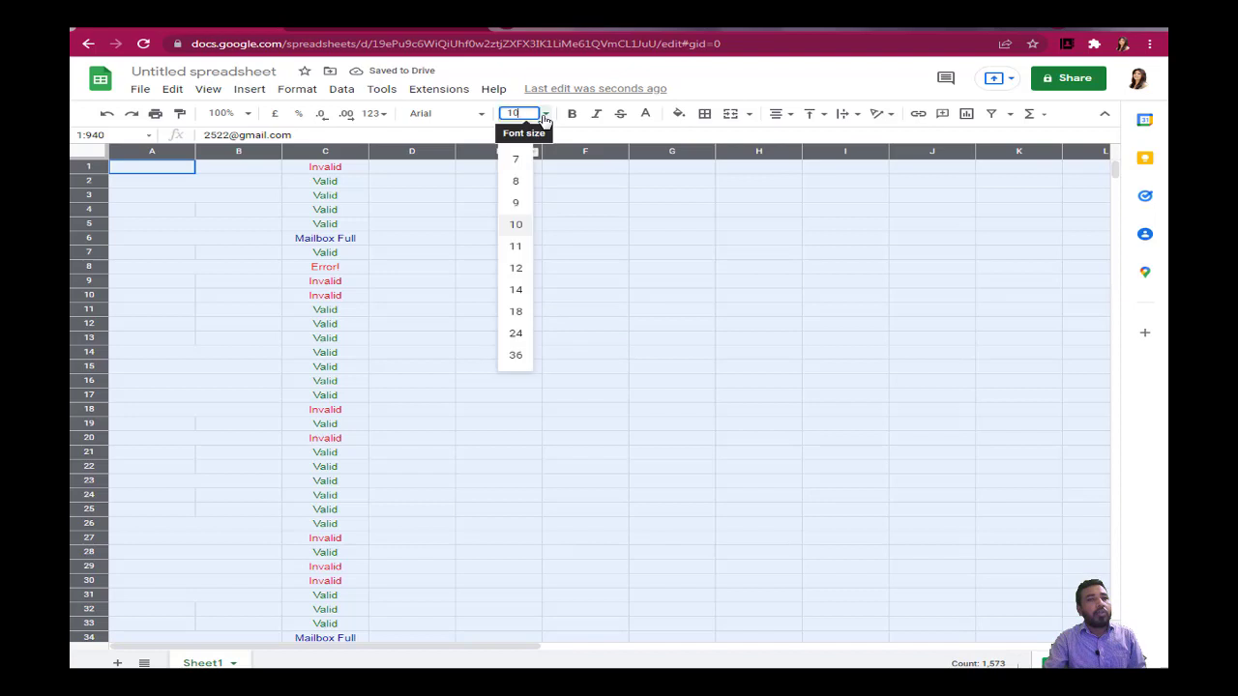
pyautogui.click(515, 292)
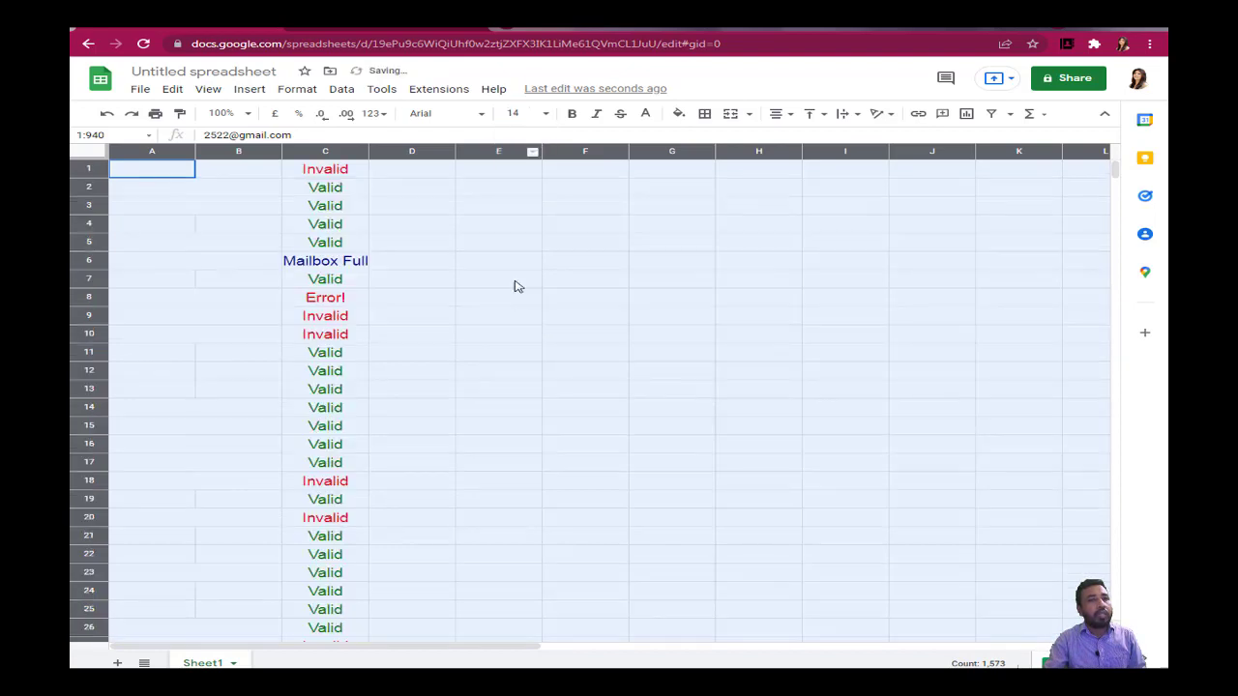
pyautogui.click(573, 114)
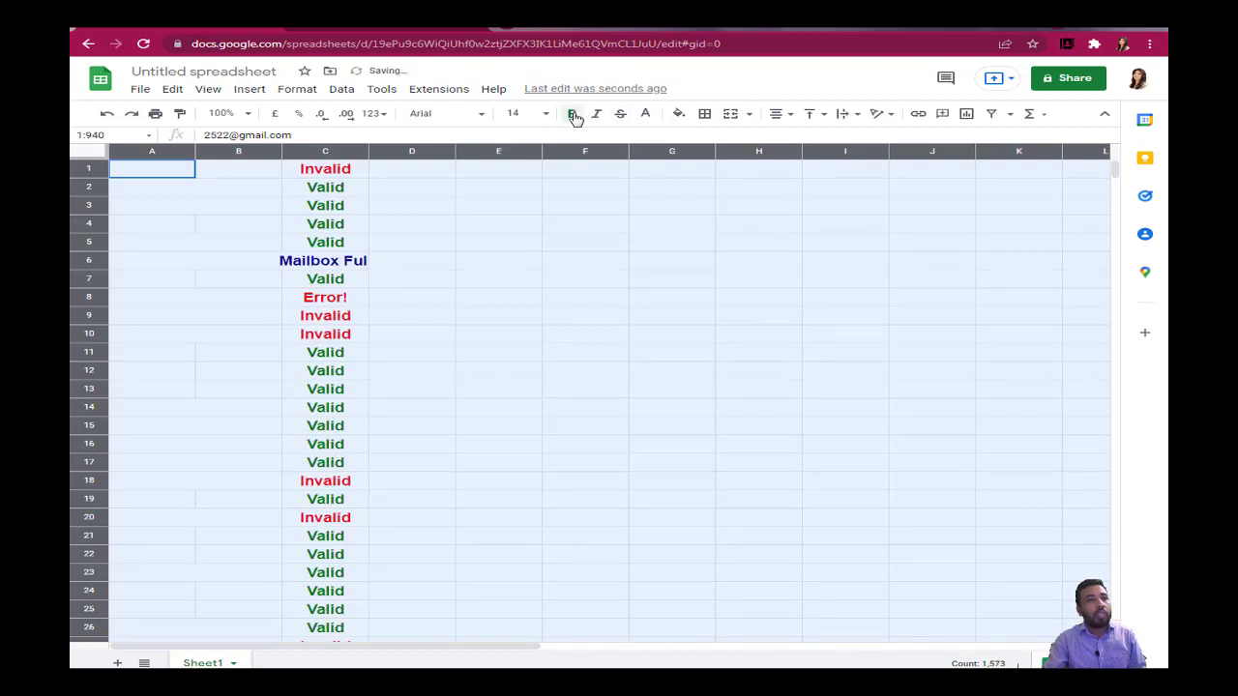
pyautogui.click(646, 116)
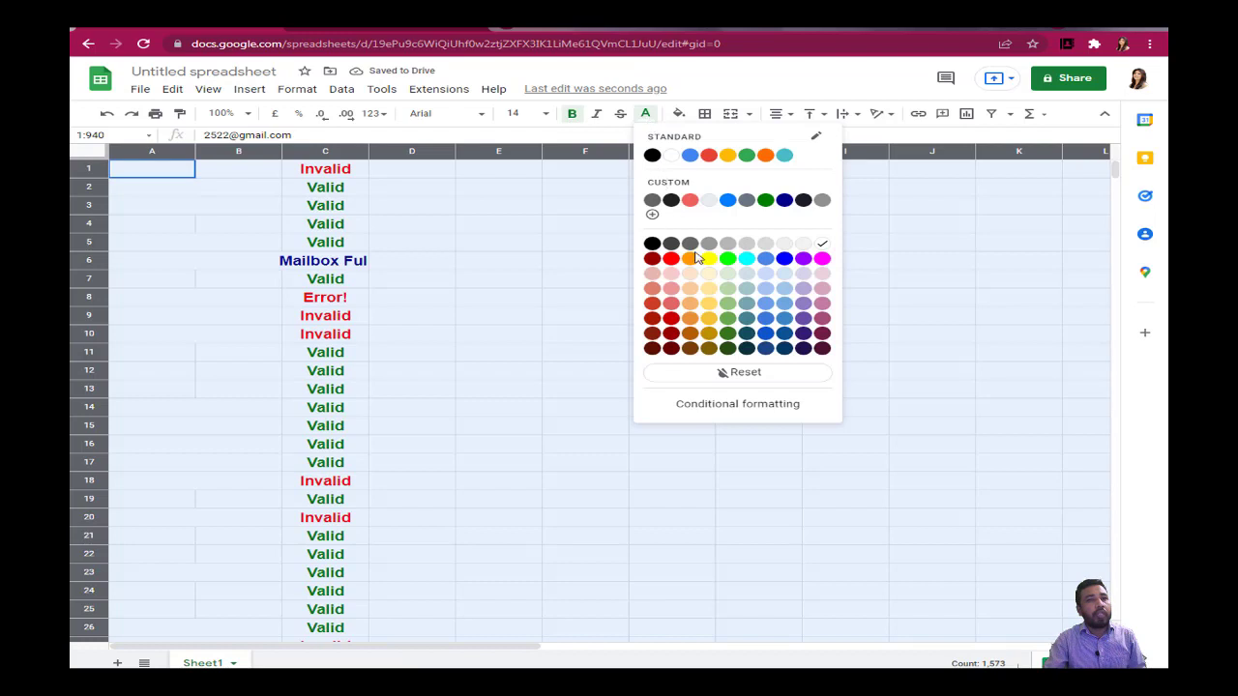
pyautogui.click(652, 156)
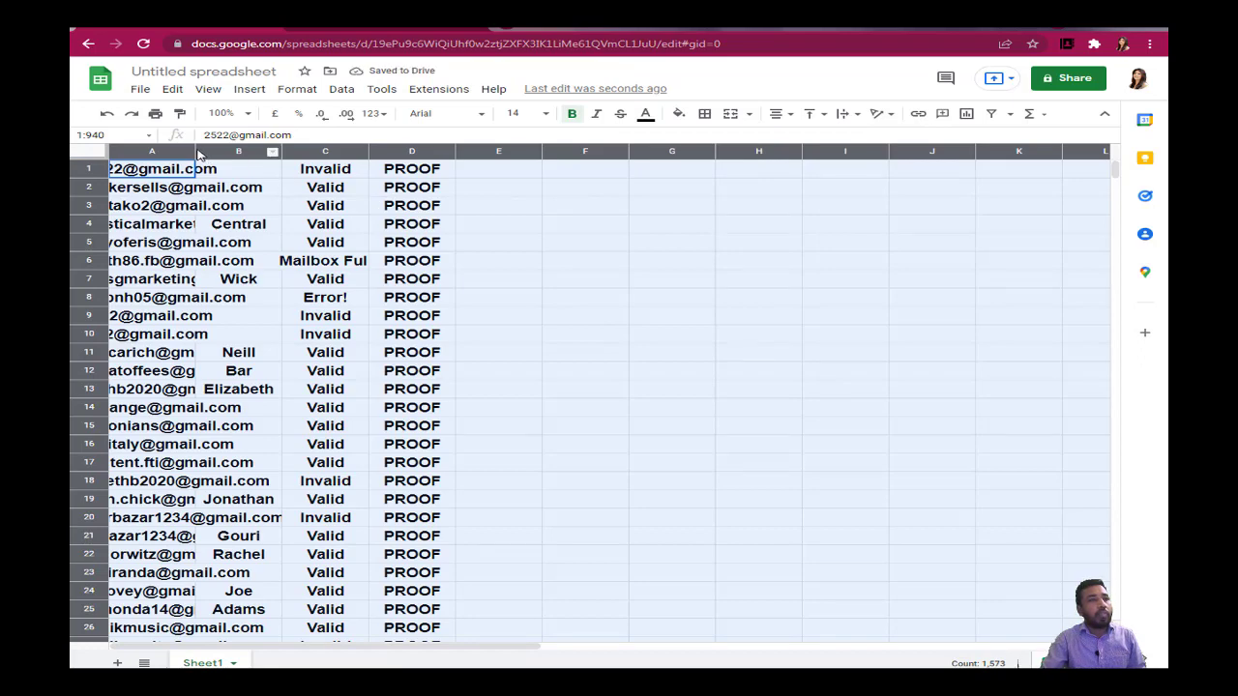
# Step: Widen all columns, then adjust columns A to D individually so the email addresses and verification statuses fit
pyautogui.moveTo(193, 151); pyautogui.dragTo(336, 151)
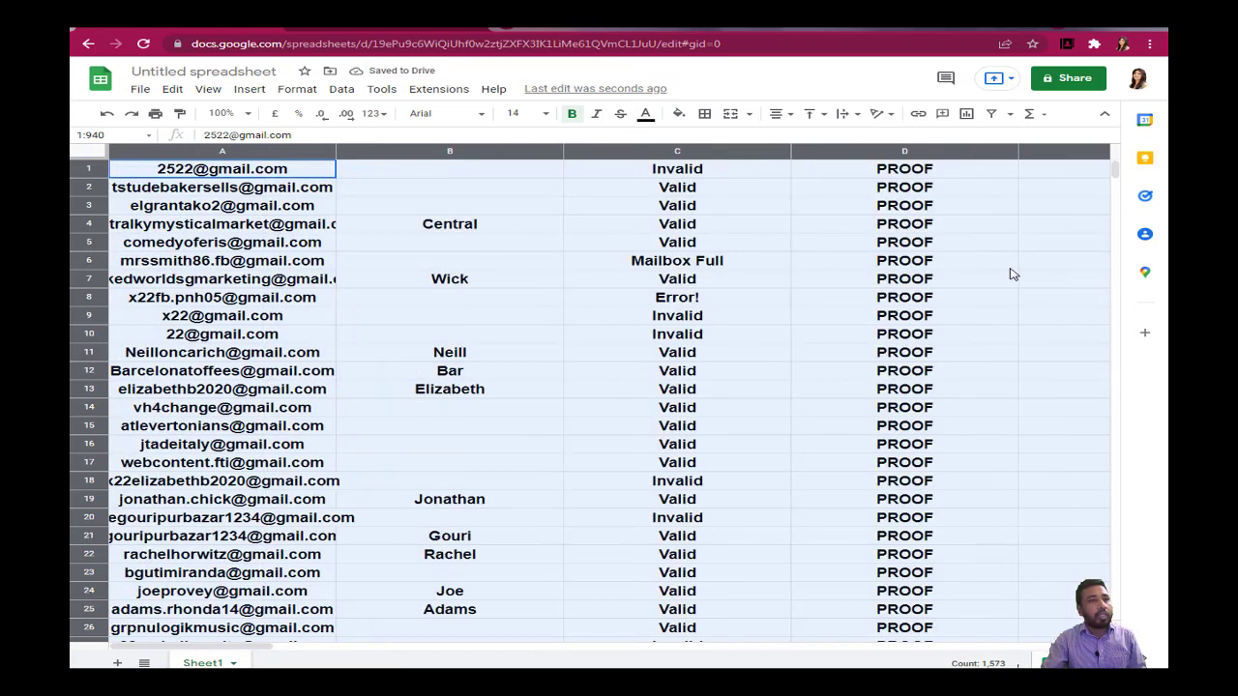
pyautogui.click(1010, 267)
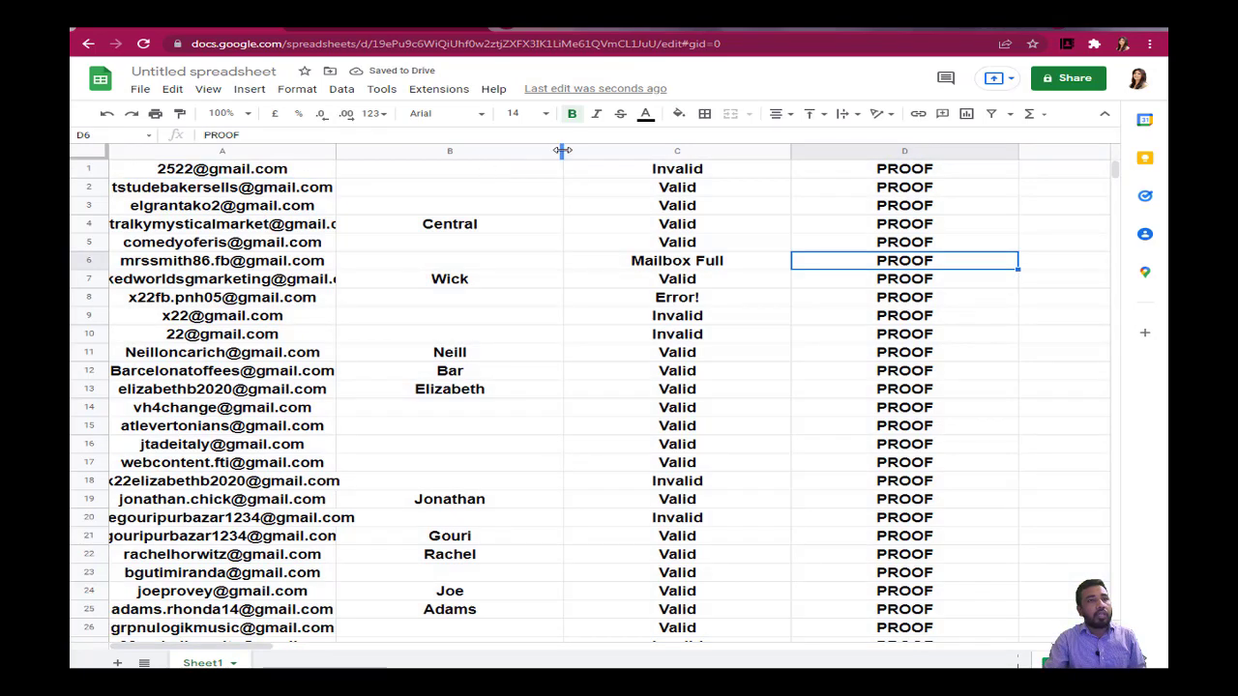
pyautogui.moveTo(545, 151); pyautogui.dragTo(432, 152)
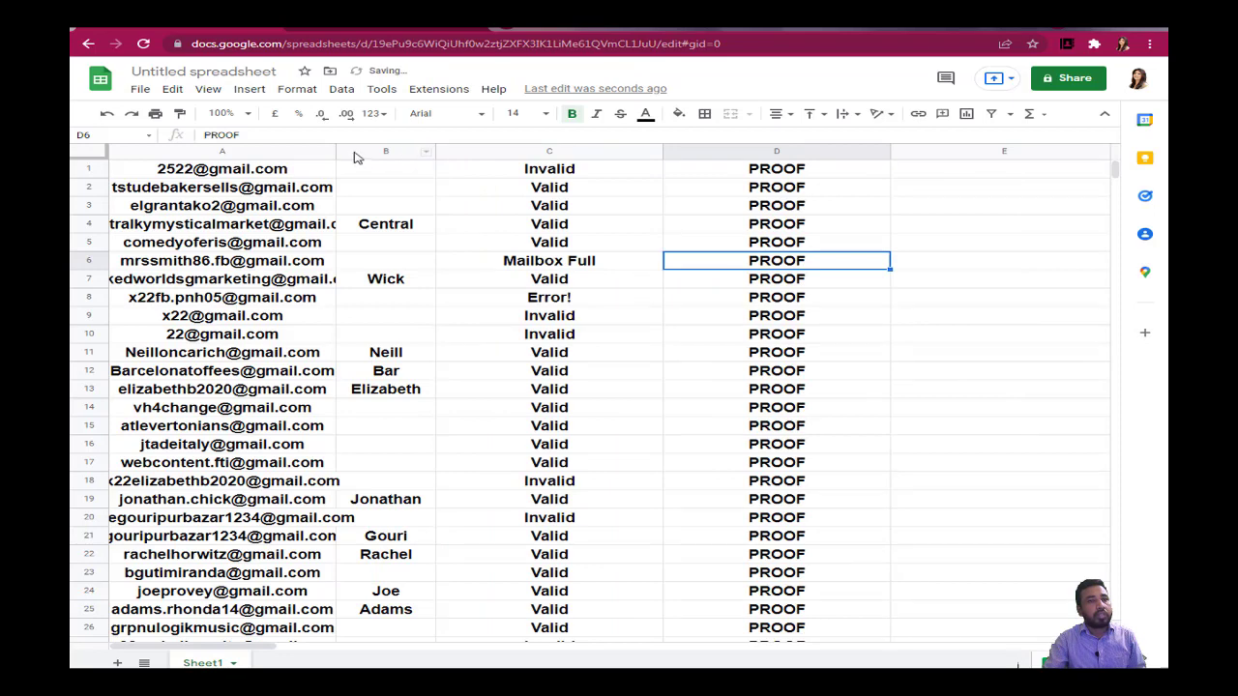
pyautogui.moveTo(337, 152); pyautogui.dragTo(382, 152)
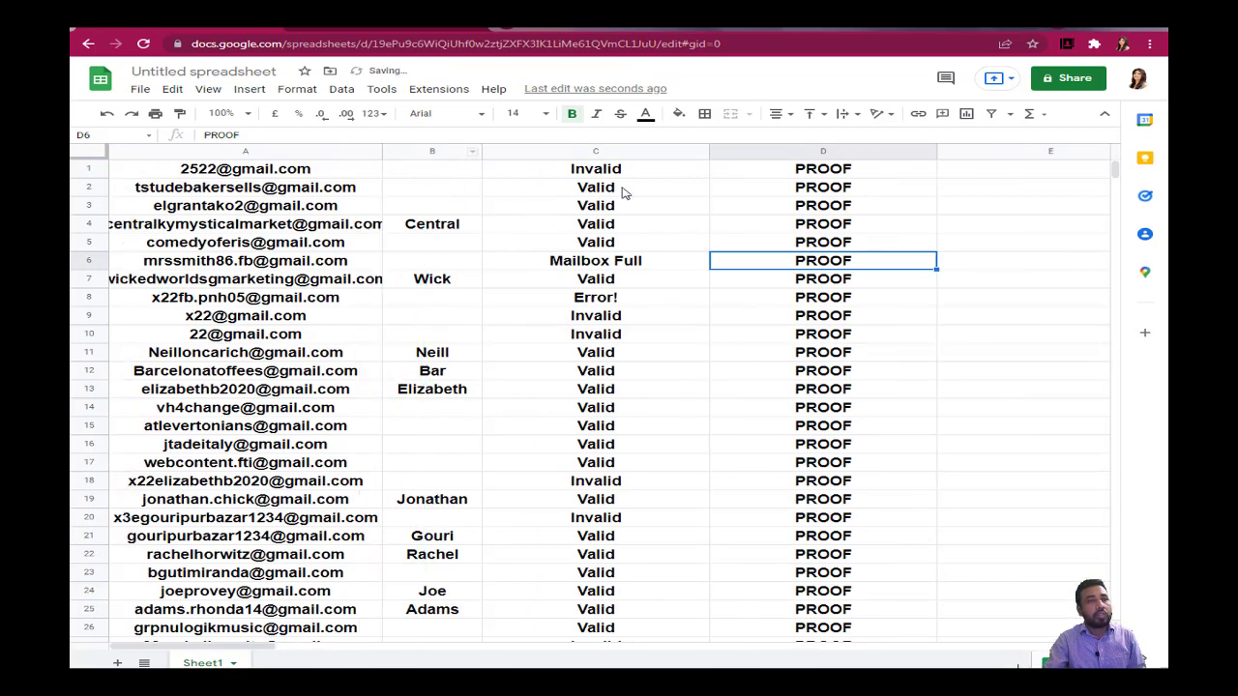
pyautogui.moveTo(709, 152); pyautogui.dragTo(703, 151)
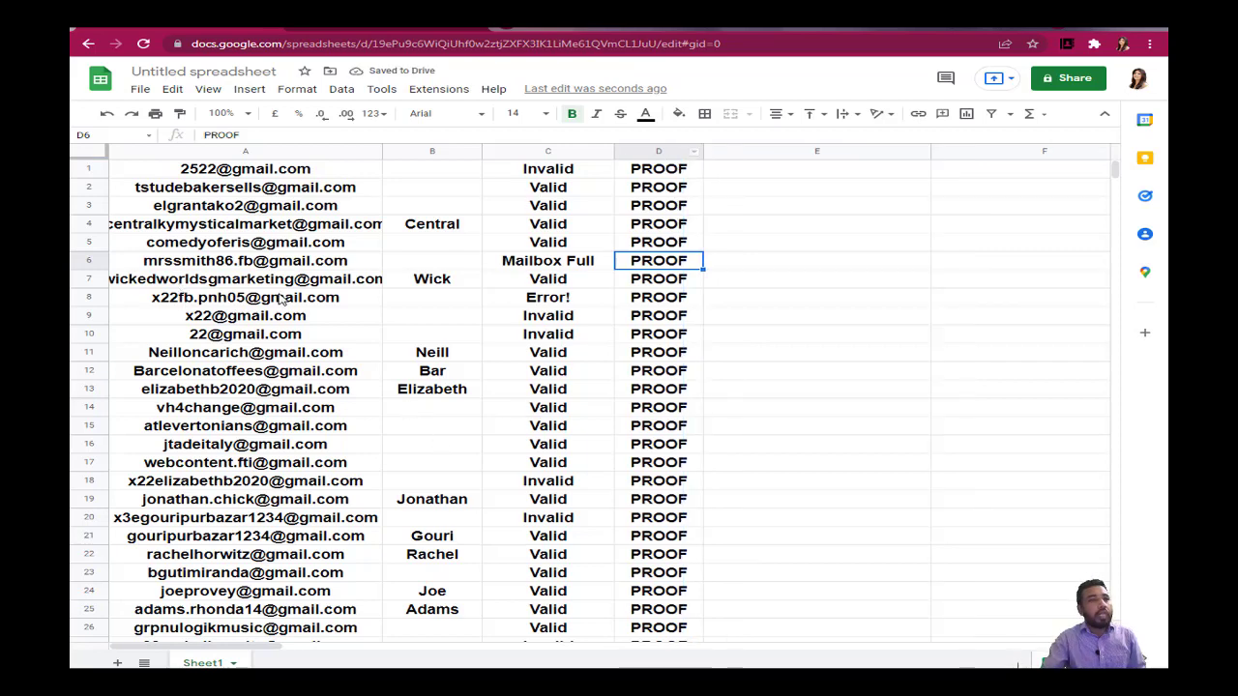
# Step: Delete row 1, whose email address is marked Invalid
pyautogui.scroll(-3, 284, 299)
pyautogui.scroll(1, 283, 299)
pyautogui.scroll(2, 283, 300)
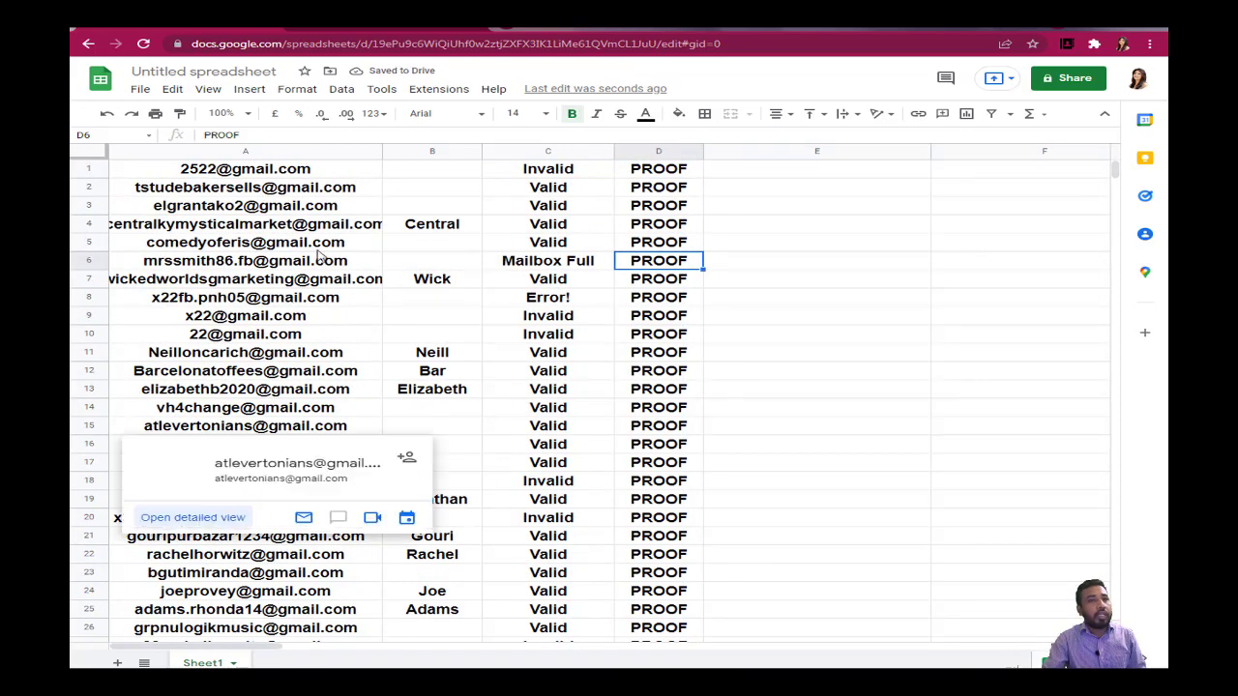
pyautogui.click(100, 172)
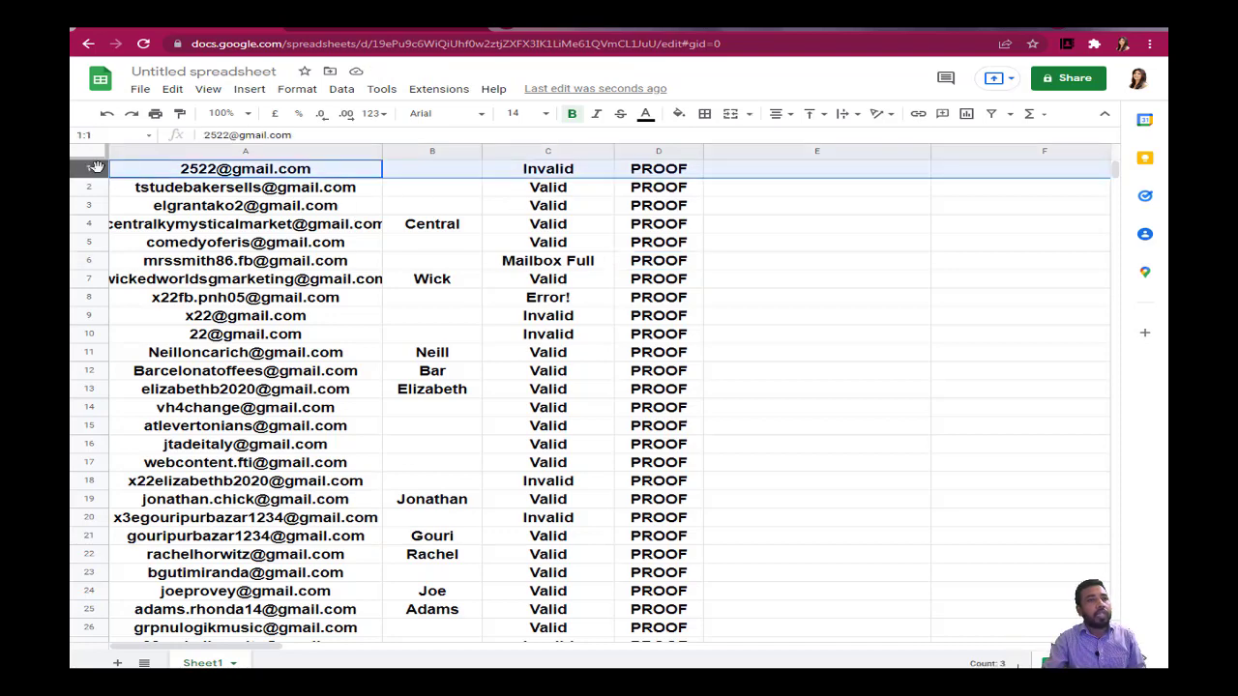
pyautogui.rightClick(100, 172)
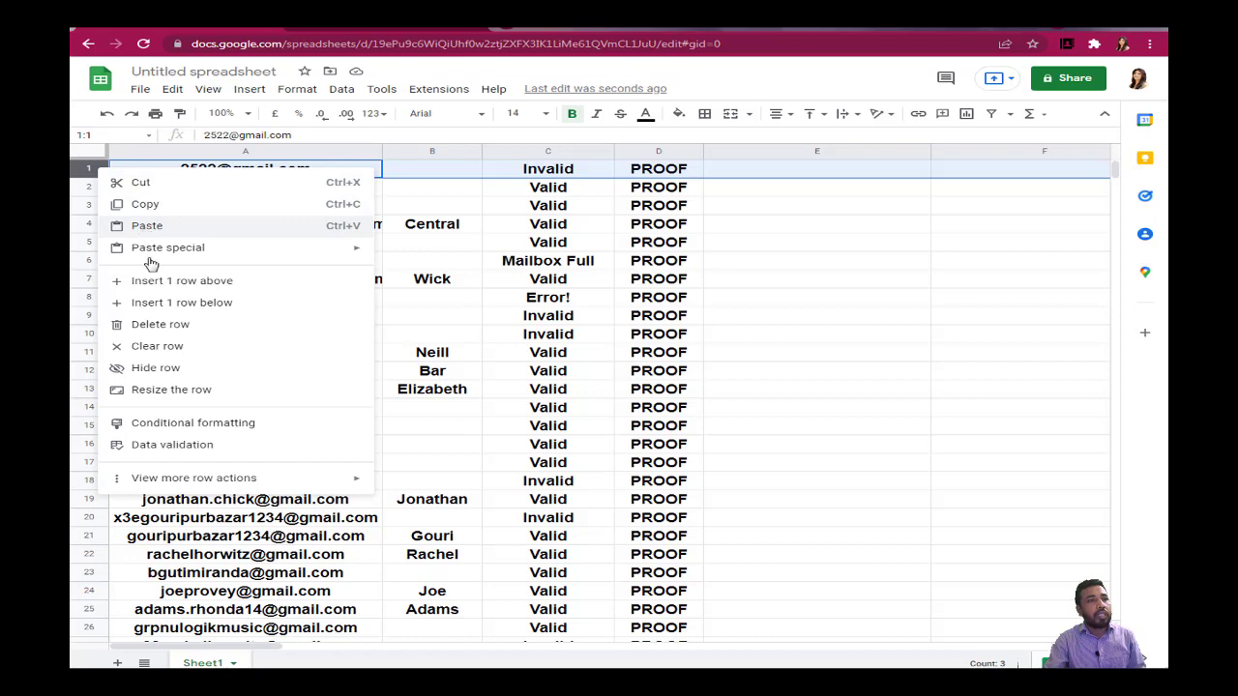
pyautogui.click(160, 332)
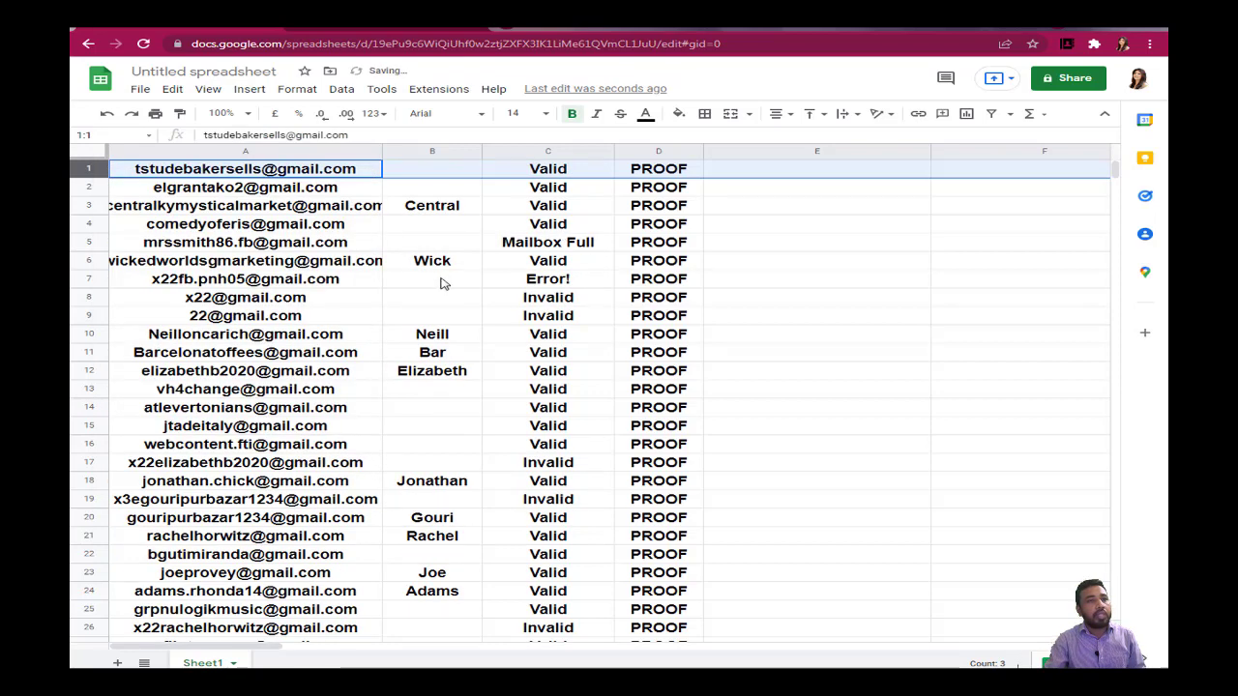
# Step: Delete row 5 with the Mailbox Full status, and row 6 with the Error! status that follows it
pyautogui.click(88, 243)
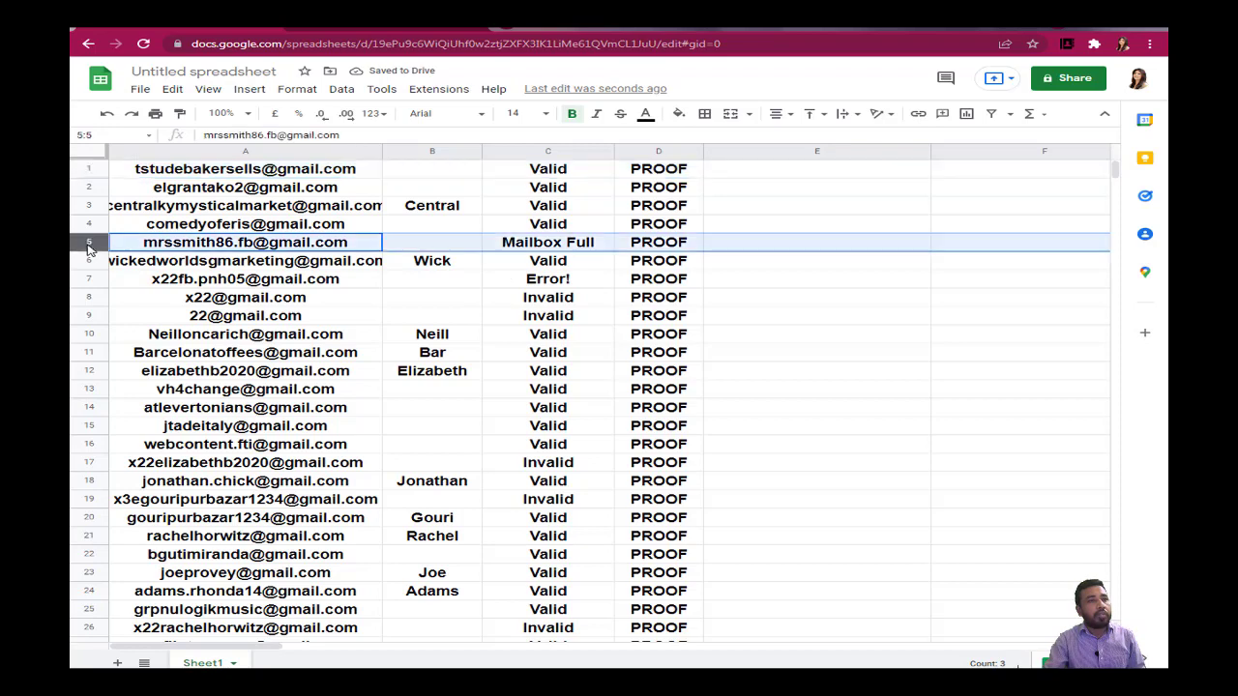
pyautogui.rightClick(89, 242)
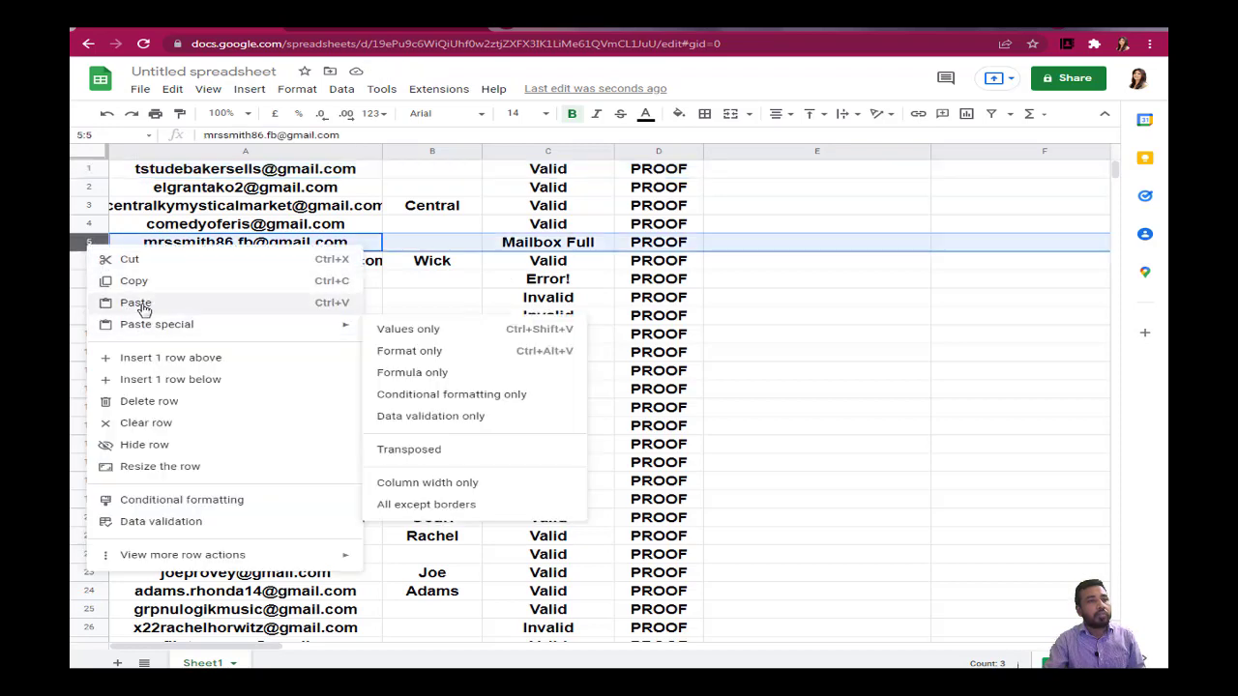
pyautogui.click(152, 402)
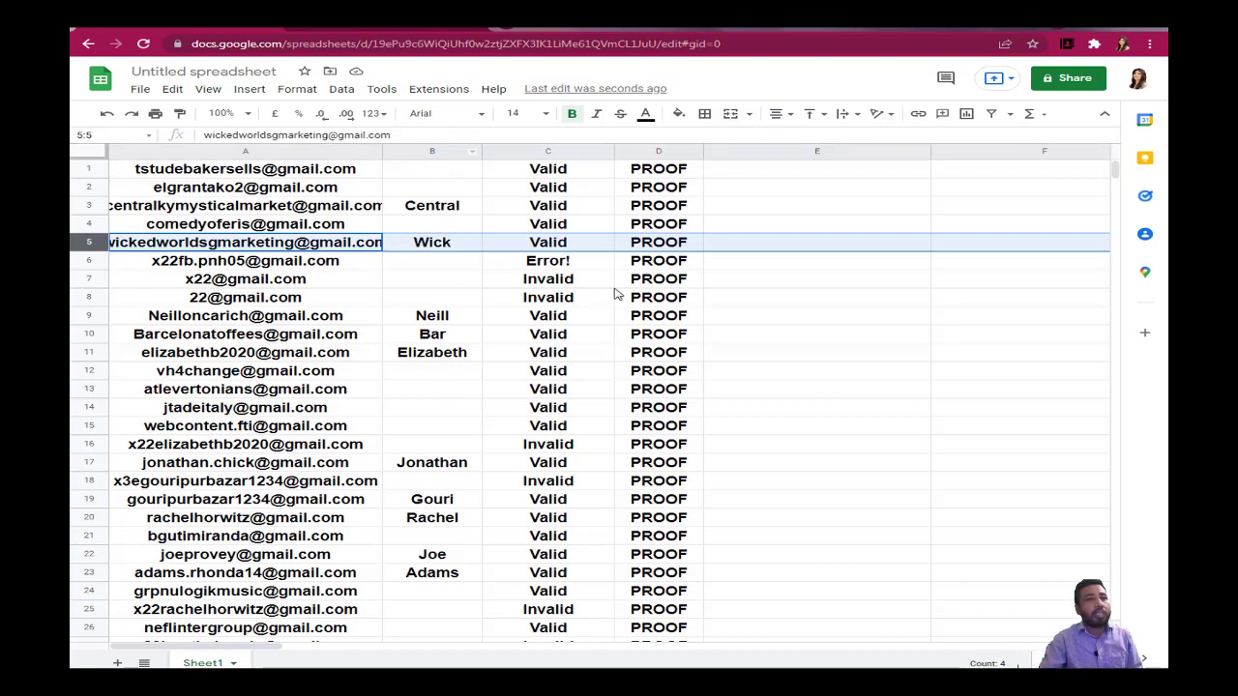
pyautogui.click(93, 265)
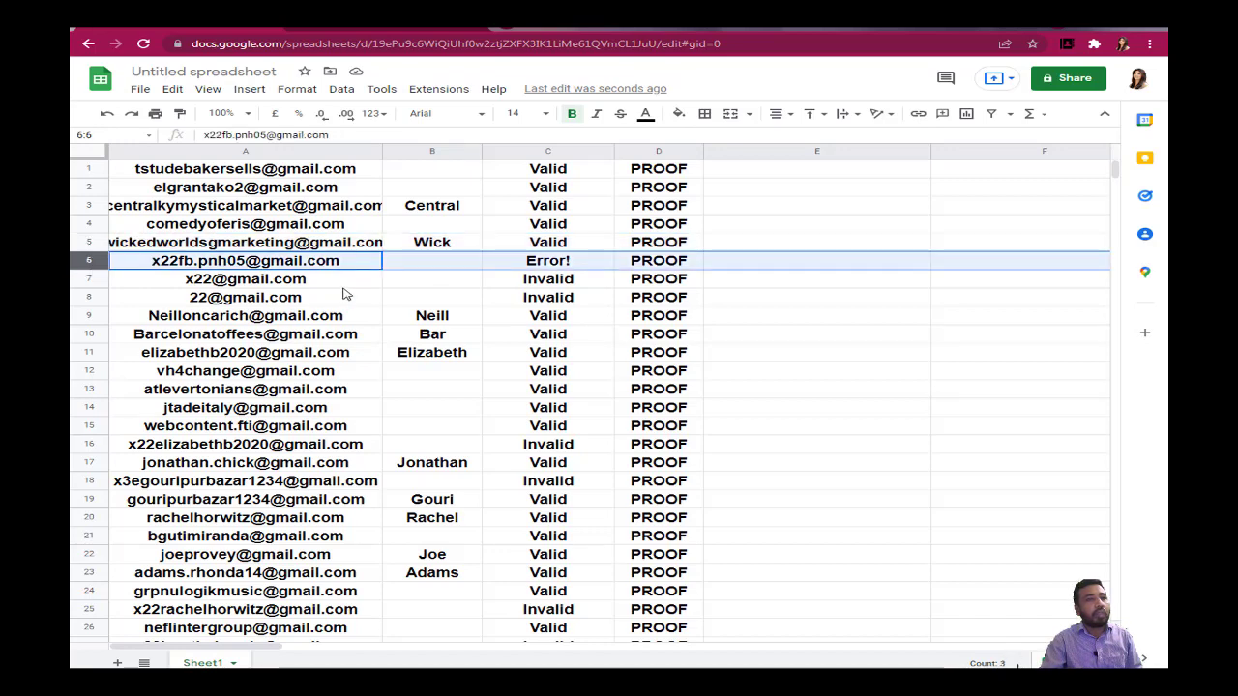
pyautogui.rightClick(89, 261)
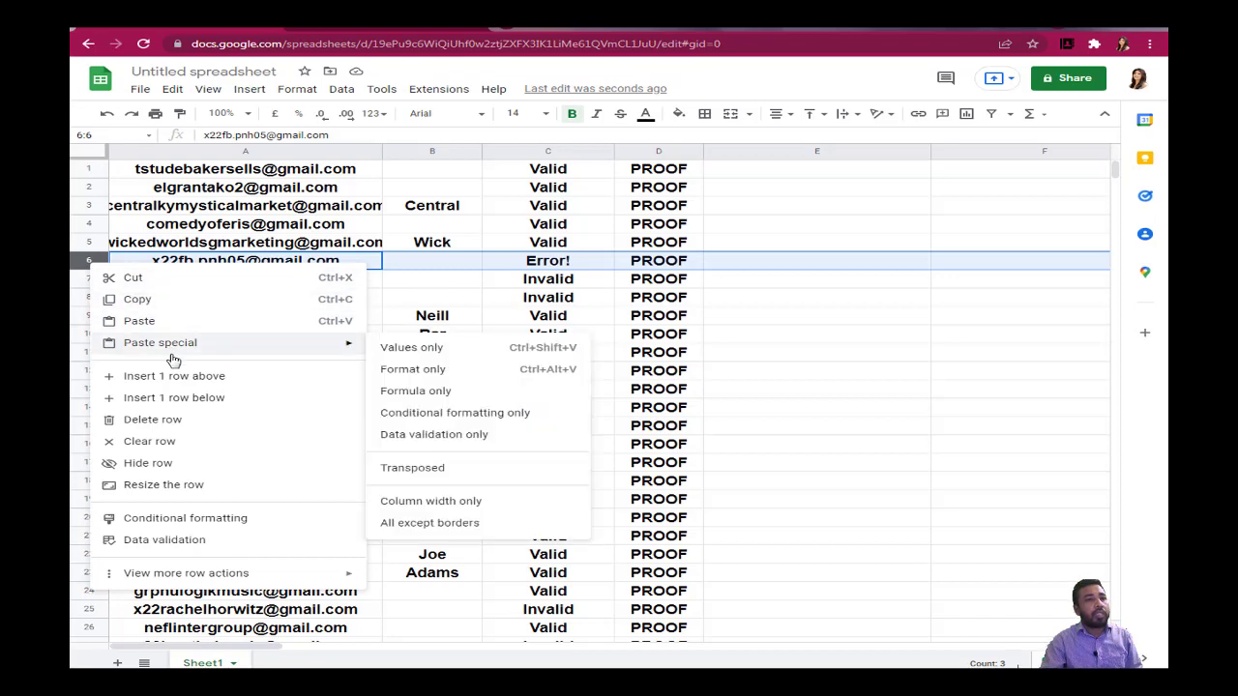
pyautogui.click(174, 421)
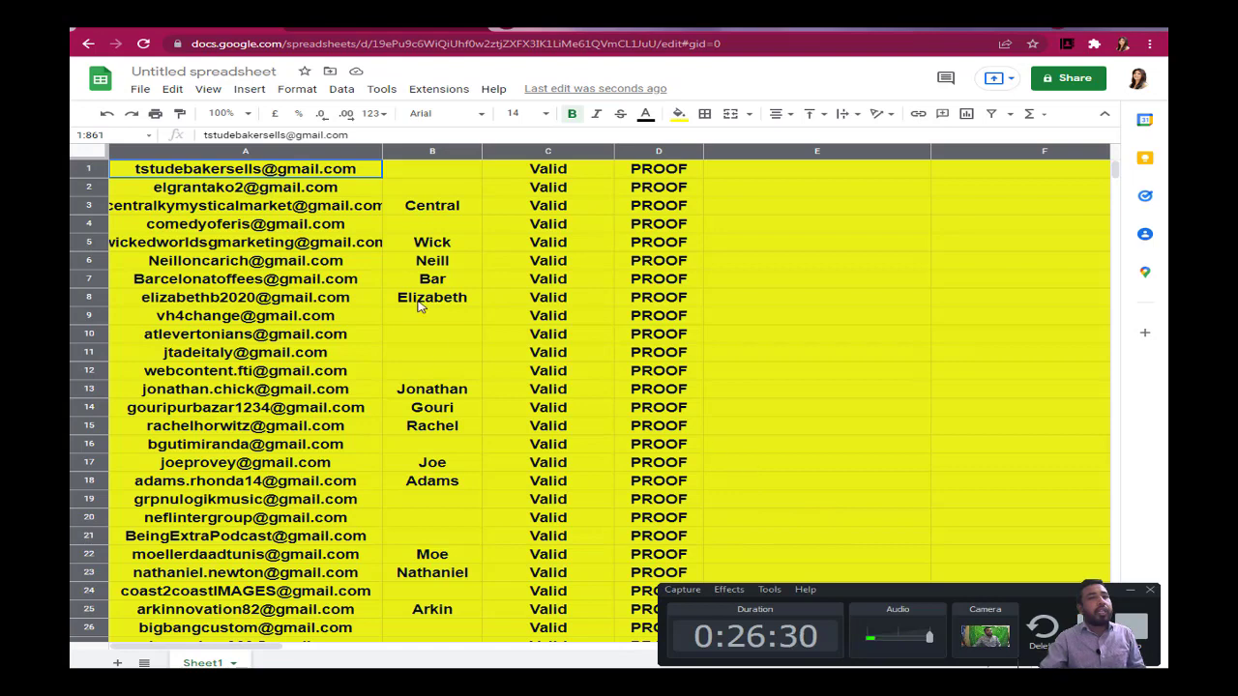
# Step: Remove duplicate rows from the entire sheet, analysing all columns and treating the data as having no header row
pyautogui.click(1129, 591)
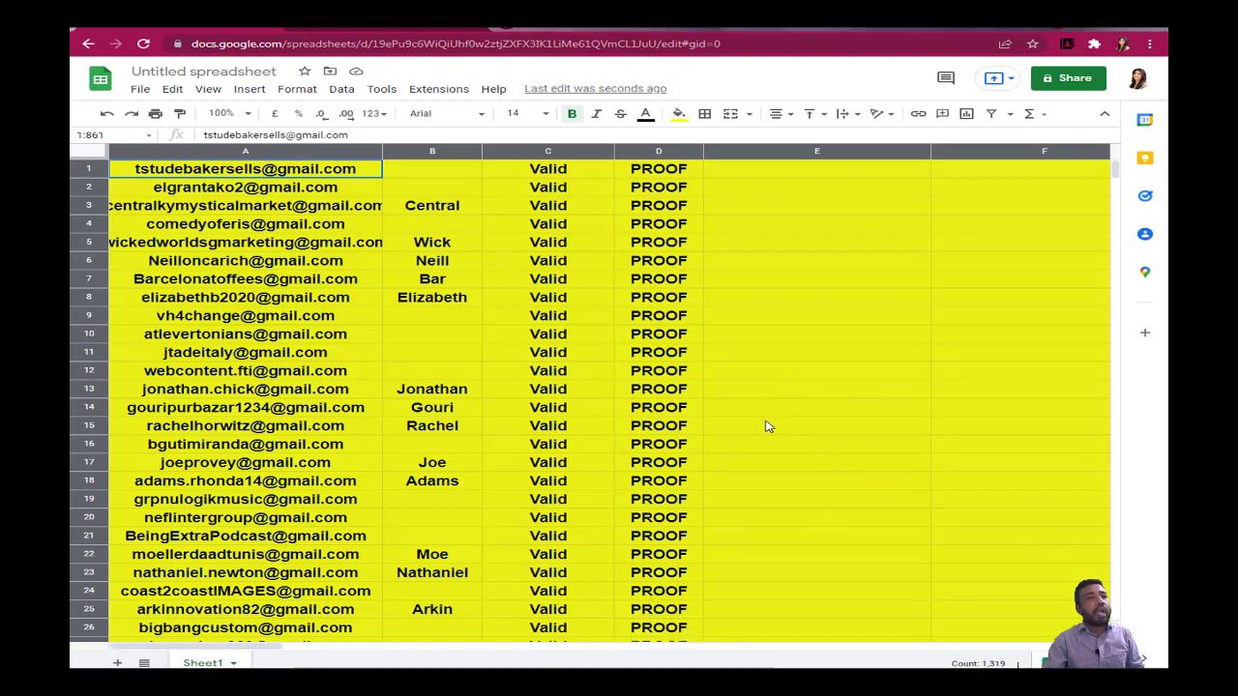
pyautogui.click(97, 158)
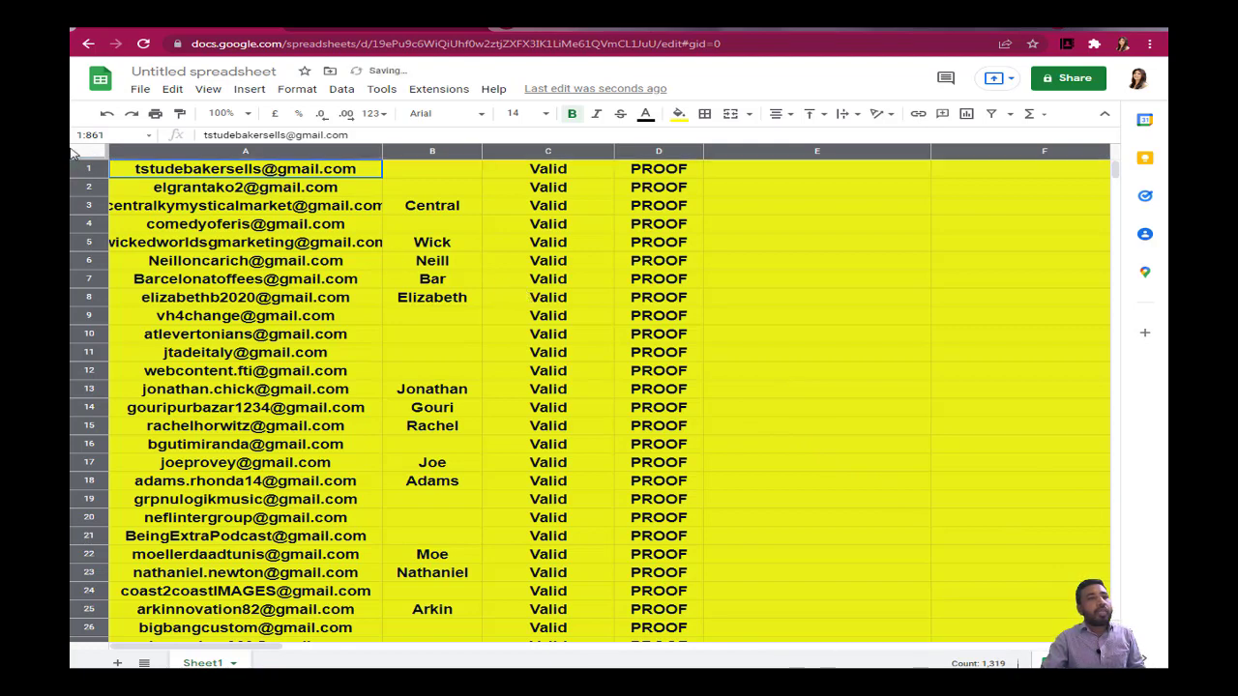
pyautogui.click(339, 90)
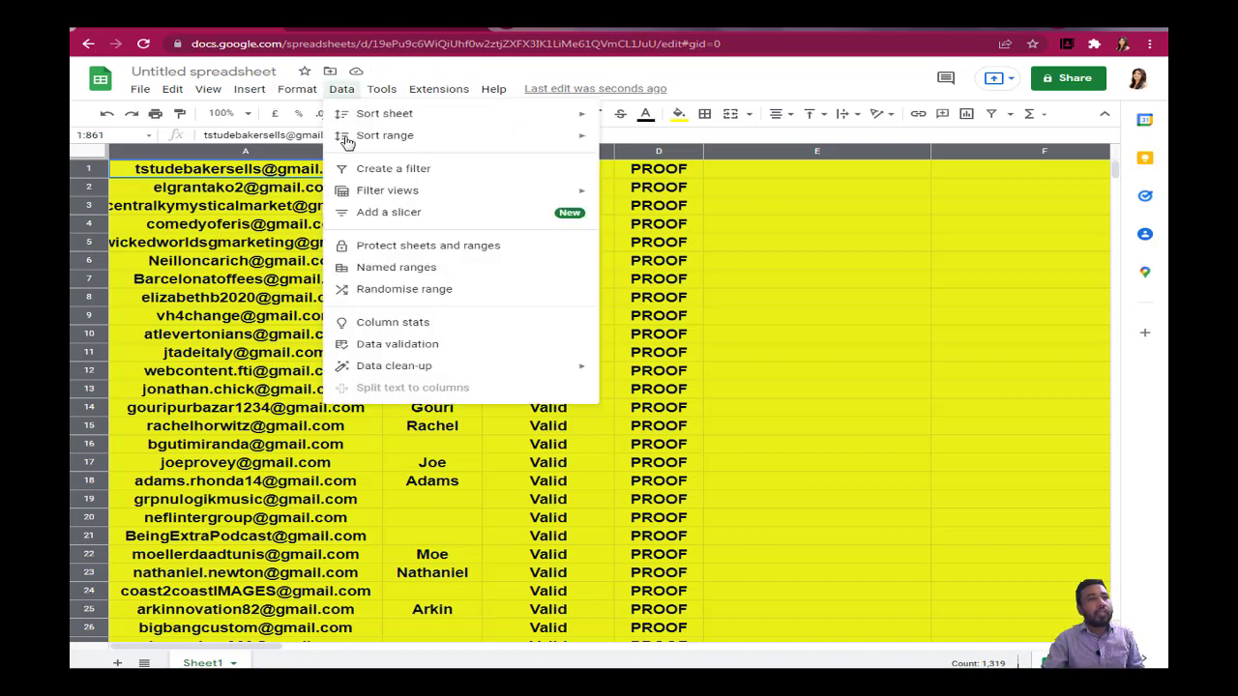
pyautogui.moveTo(392, 374)
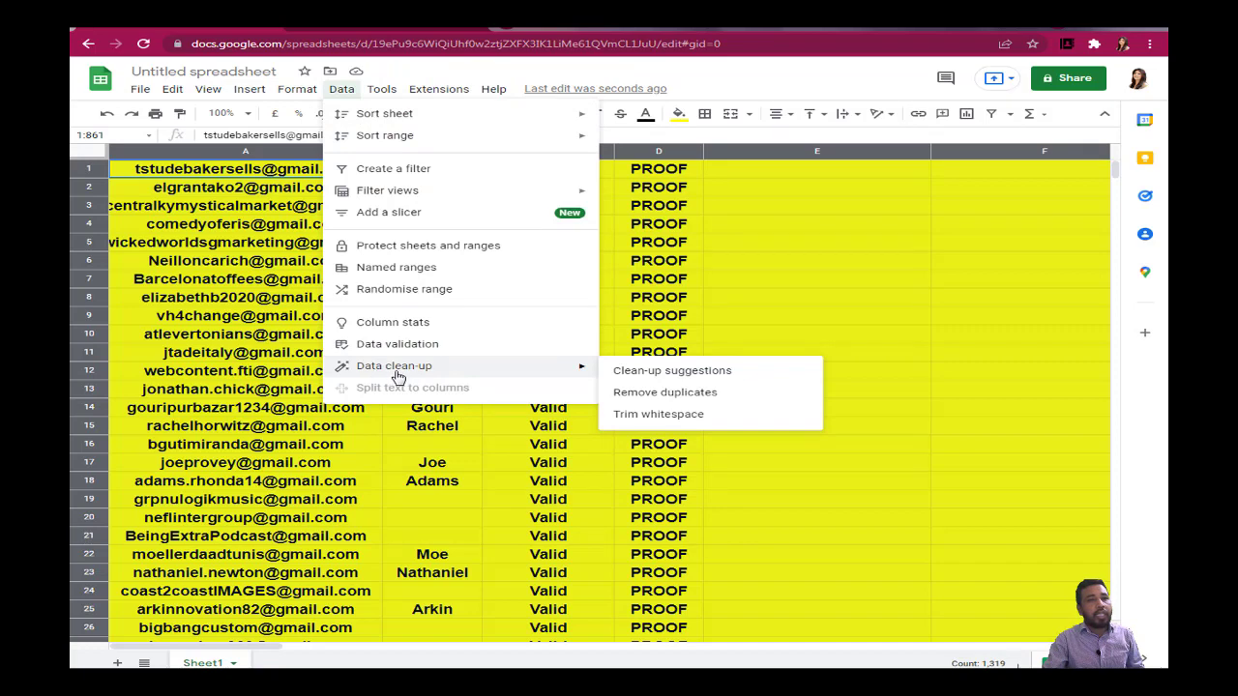
pyautogui.click(651, 400)
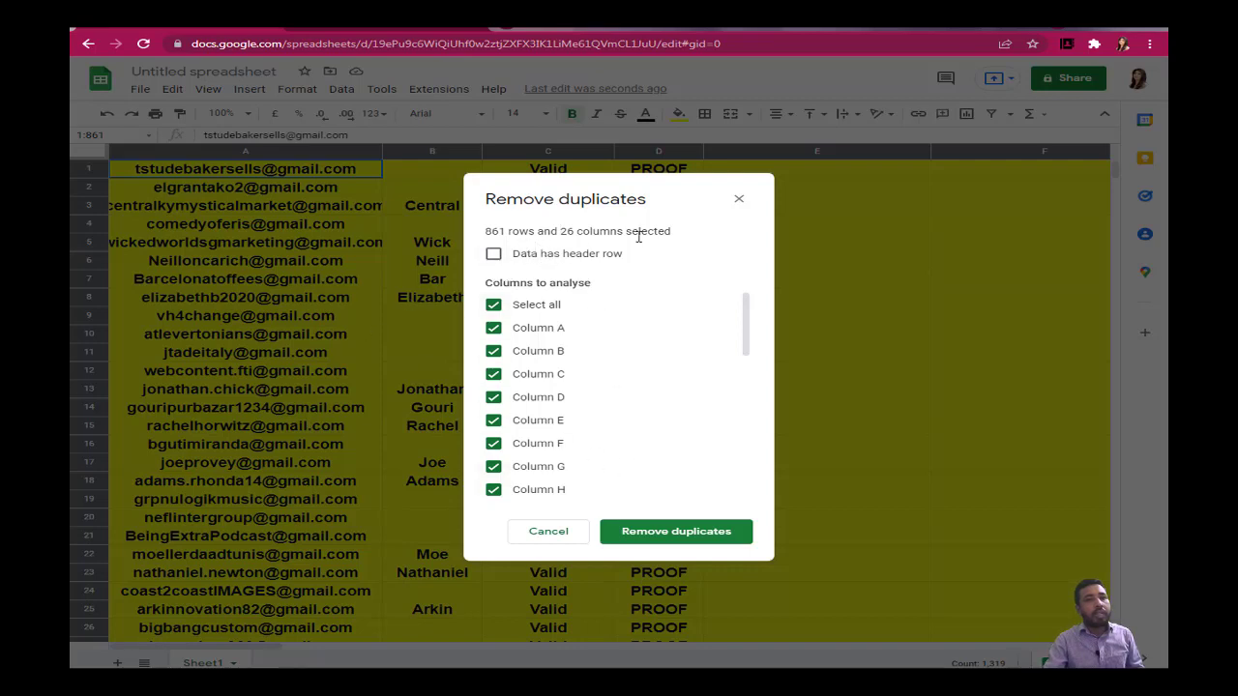
pyautogui.click(664, 539)
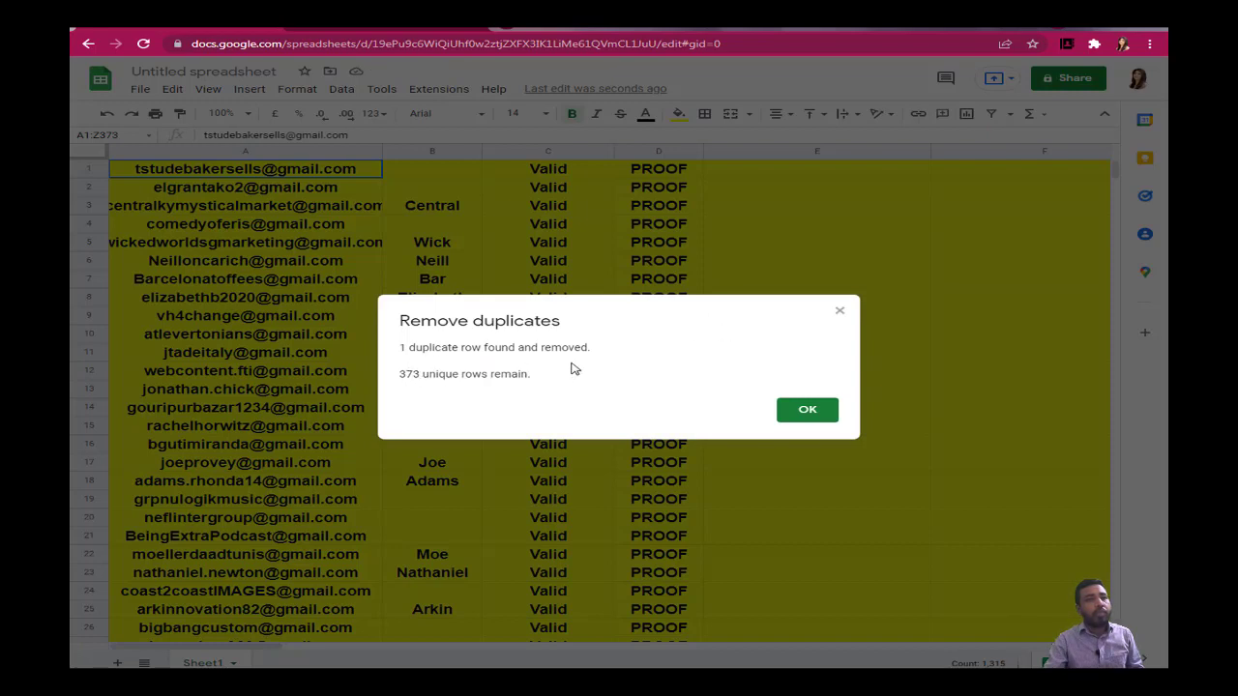
pyautogui.click(801, 416)
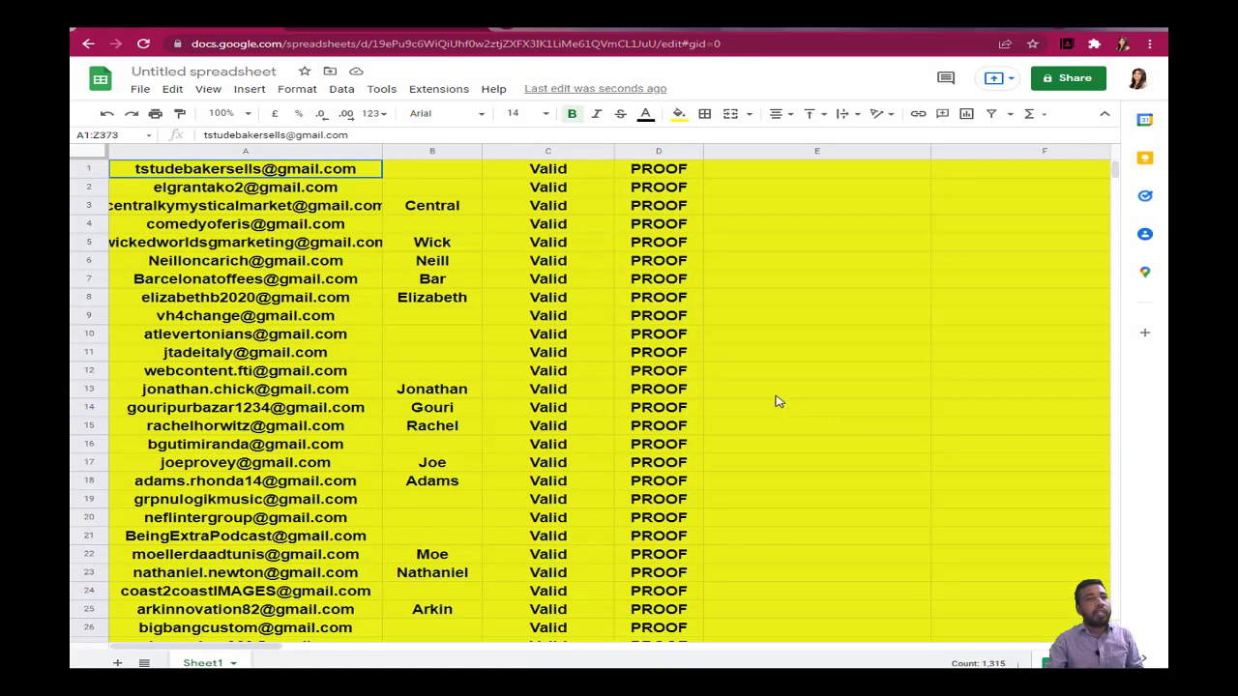
# Step: Look through the remaining email rows to check their verification statuses
pyautogui.scroll(-1, 772, 401)
pyautogui.scroll(1, 764, 383)
pyautogui.scroll(-10, 702, 442)
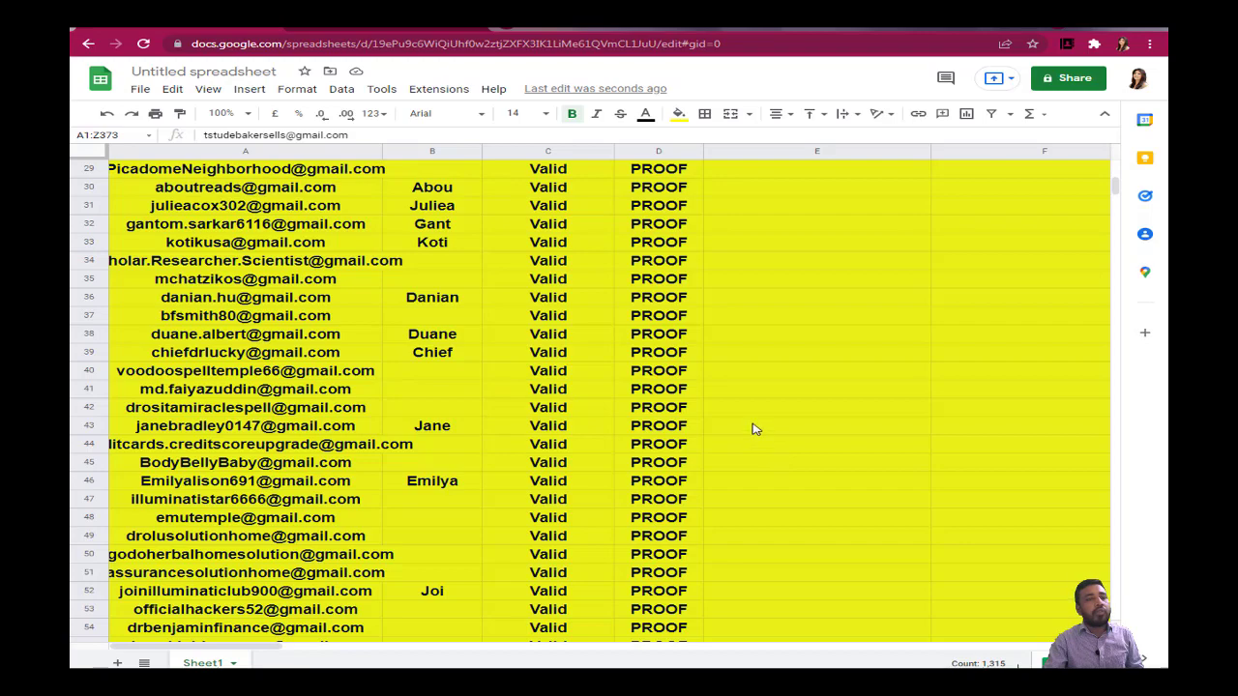
pyautogui.scroll(-1, 755, 415)
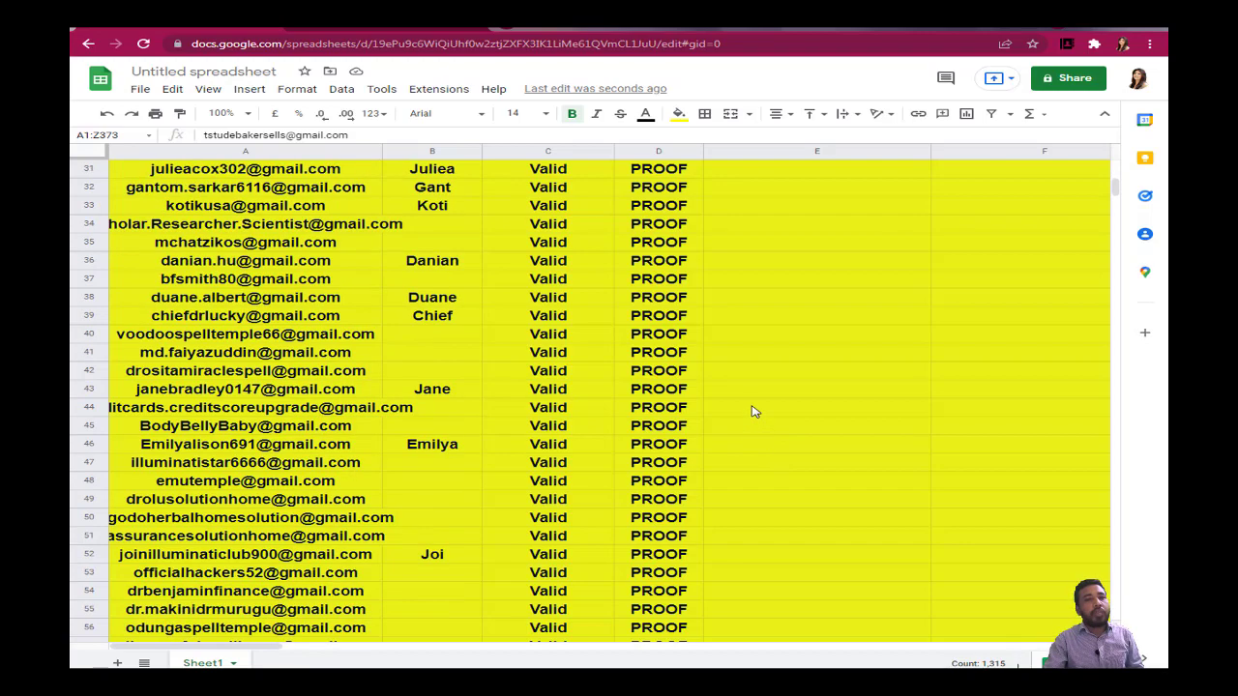
pyautogui.scroll(-3, 754, 411)
pyautogui.scroll(3, 755, 412)
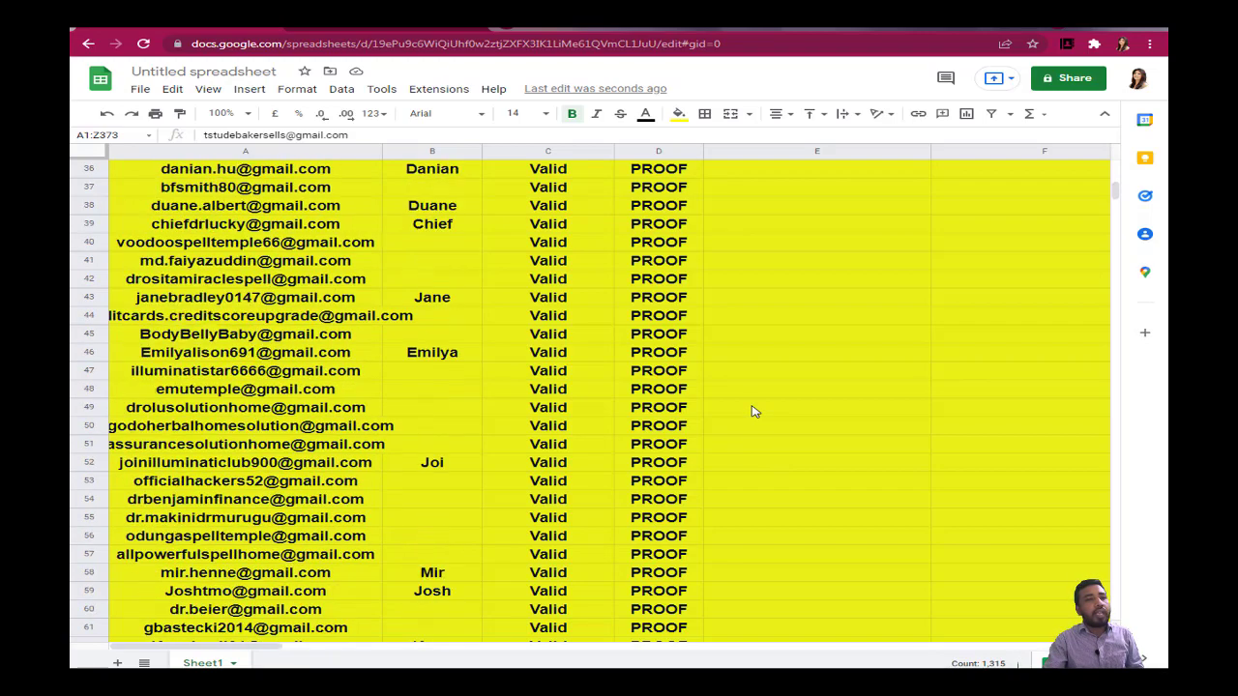